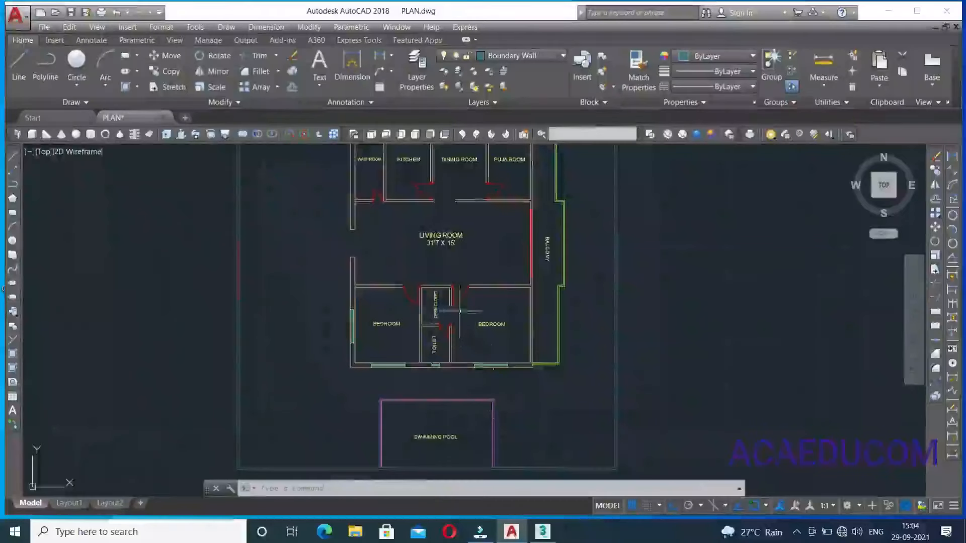
Step: Examine the rooms of the floor plan and the list of layers it uses
{"action": "middle_click_drag", "start_coordinate": [493, 391], "coordinate": [493, 472]}
{"action": "mouse_move", "coordinate": [559, 329]}
{"action": "middle_mouse_down"}
{"action": "mouse_move", "coordinate": [563, 294]}
{"action": "mouse_move", "coordinate": [578, 330]}
{"action": "middle_mouse_up"}
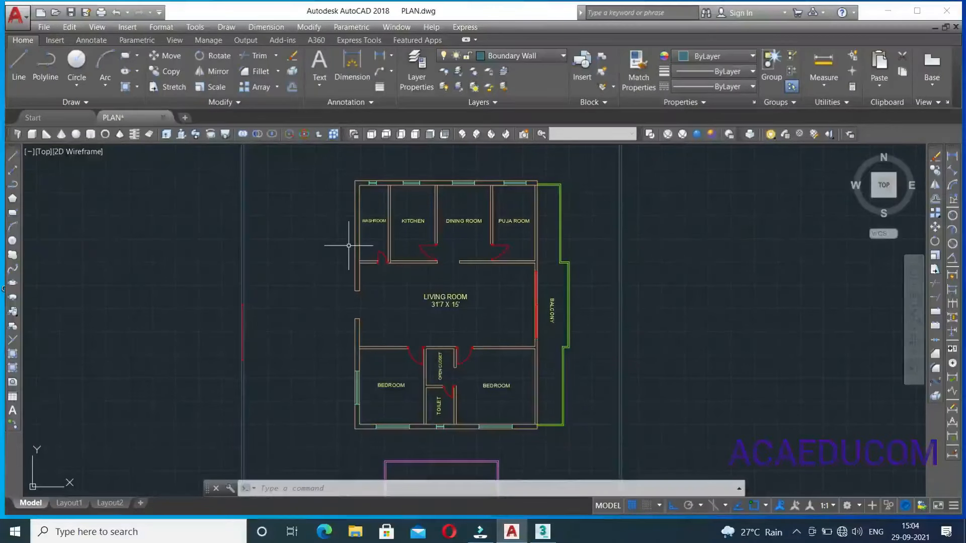
{"action": "middle_click_drag", "start_coordinate": [349, 245], "coordinate": [339, 274]}
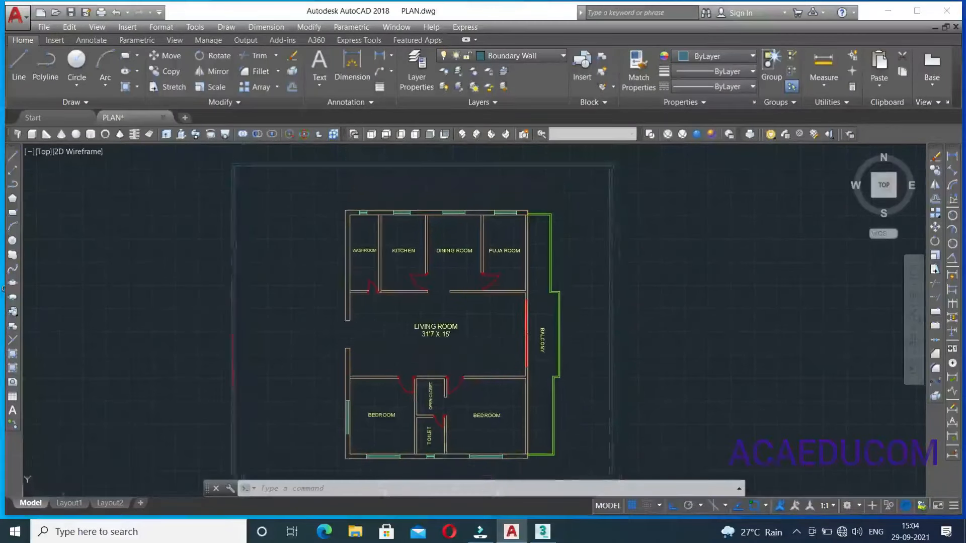
{"action": "left_click", "coordinate": [548, 56]}
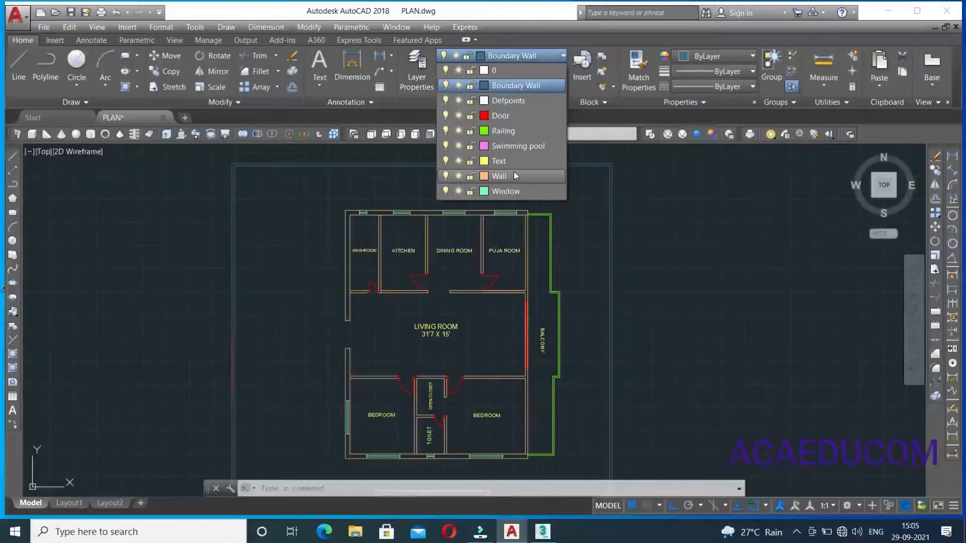
{"action": "left_click", "coordinate": [664, 294]}
Step: Save the floor plan drawing with the boundary wall and swimming pool in view
{"action": "middle_click_drag", "start_coordinate": [697, 338], "coordinate": [659, 302]}
{"action": "scroll", "coordinate": [702, 289], "scroll_direction": "down", "scroll_amount": 2}
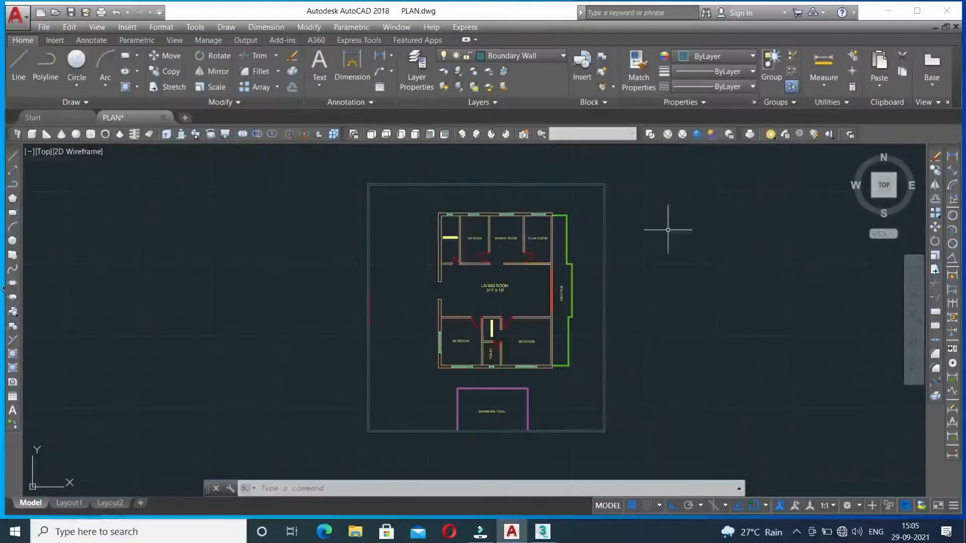
{"action": "key", "text": "ctrl+s"}
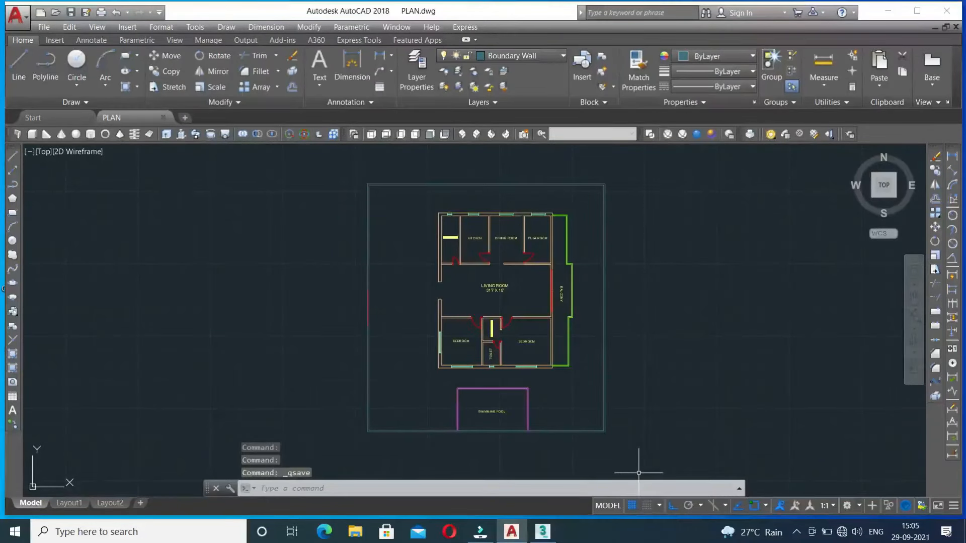
Step: Switch to 3ds Max and choose PLAN.dwg from the D:\3ds max\CAD folder for import
{"action": "left_click", "coordinate": [542, 535]}
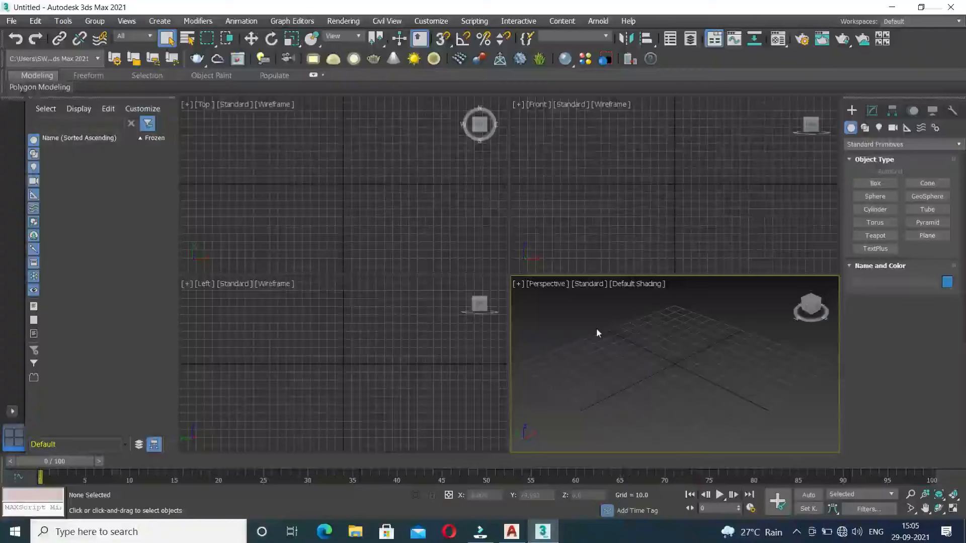
{"action": "left_click", "coordinate": [11, 22]}
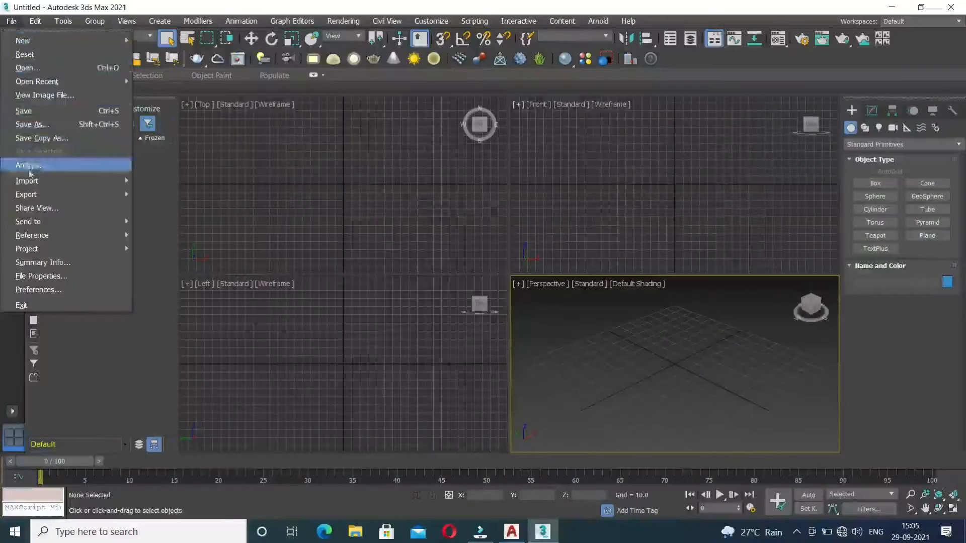
{"action": "mouse_move", "coordinate": [30, 181]}
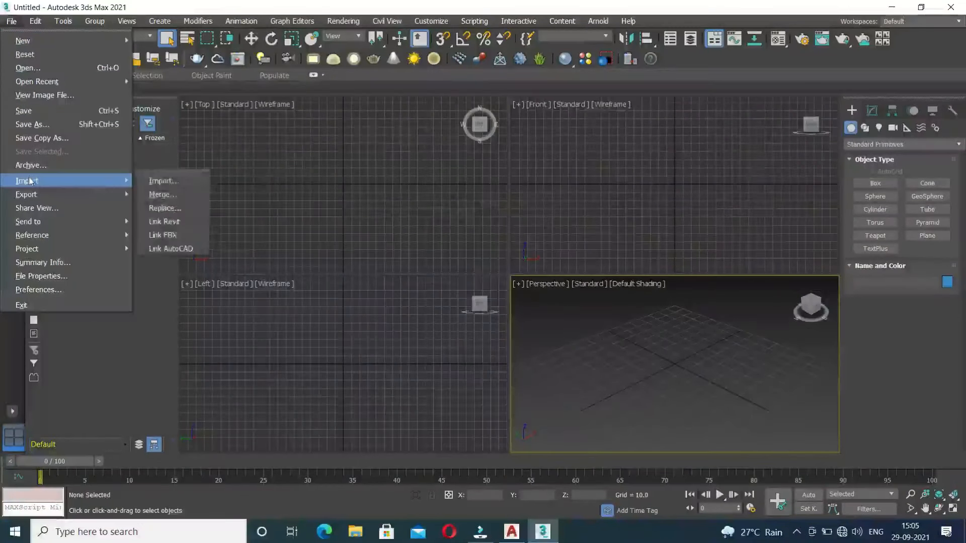
{"action": "left_click", "coordinate": [158, 182]}
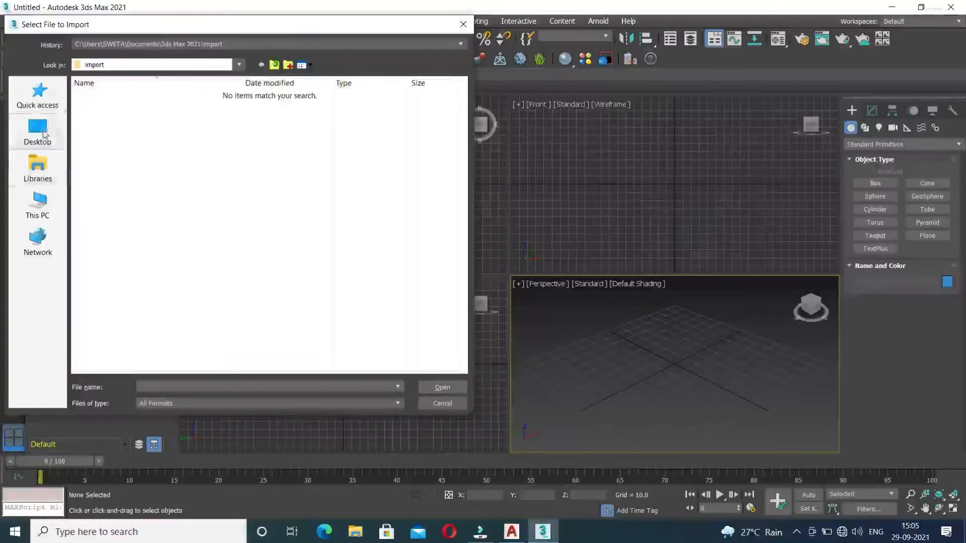
{"action": "left_click", "coordinate": [240, 65]}
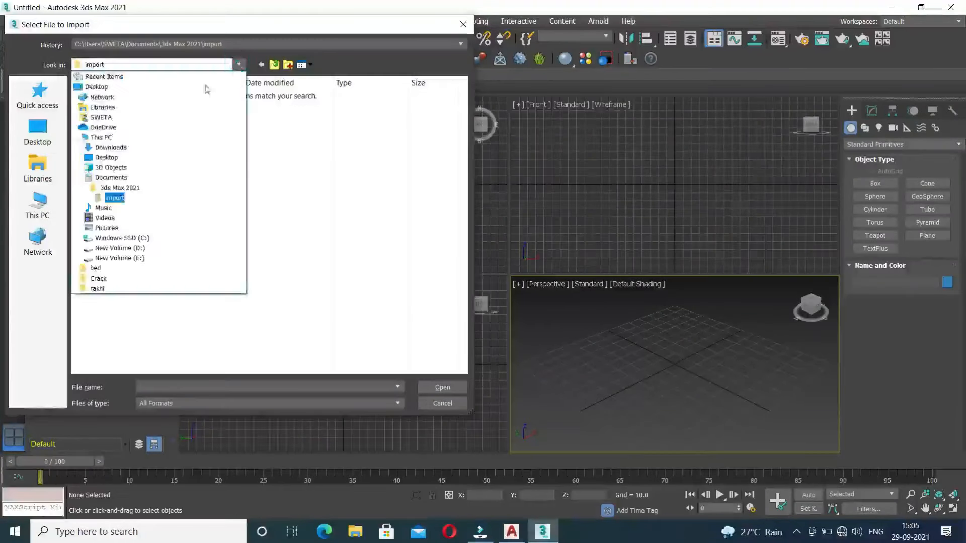
{"action": "left_click", "coordinate": [116, 249]}
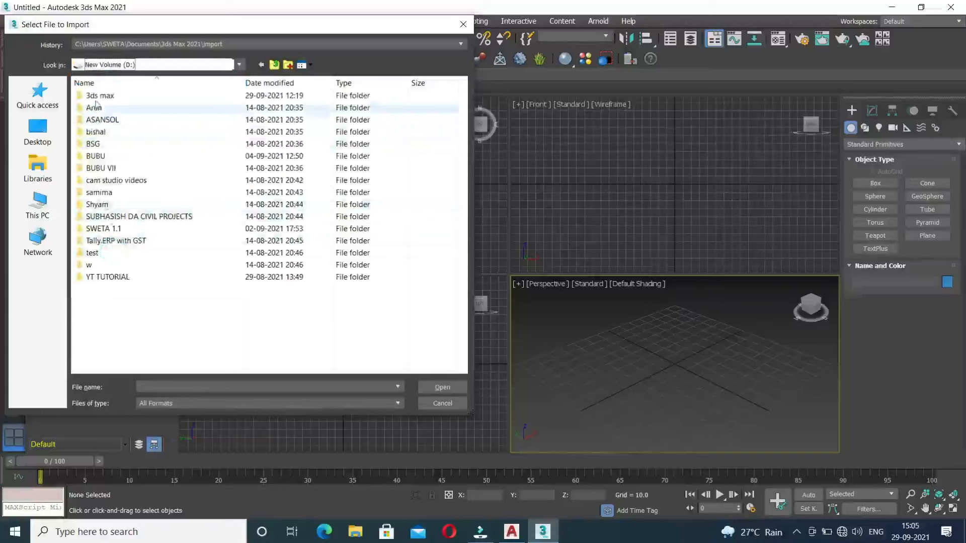
{"action": "double_click", "coordinate": [112, 252]}
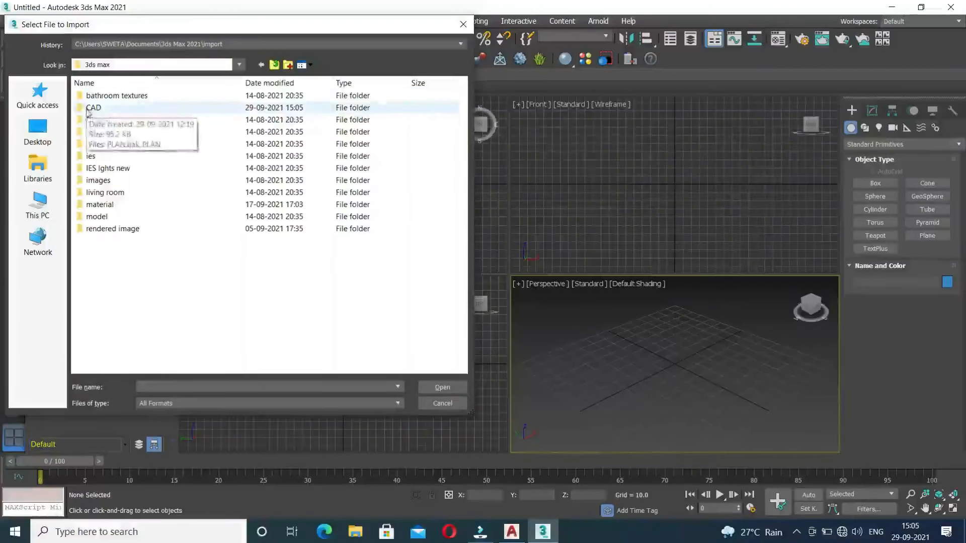
{"action": "double_click", "coordinate": [130, 110]}
{"action": "double_click", "coordinate": [94, 96]}
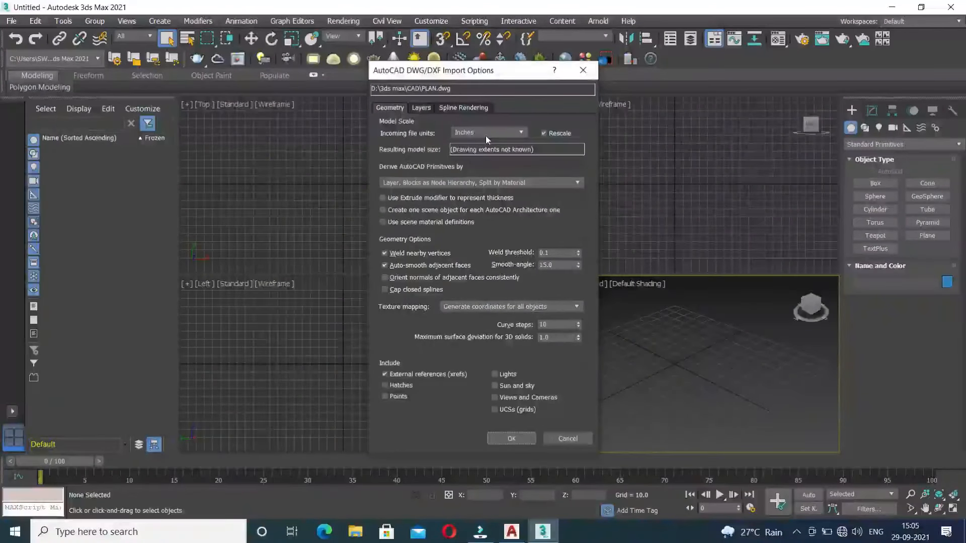
Step: Check the floor plan in AutoCAD and return to the DWG import options in 3ds Max
{"action": "left_click", "coordinate": [509, 533]}
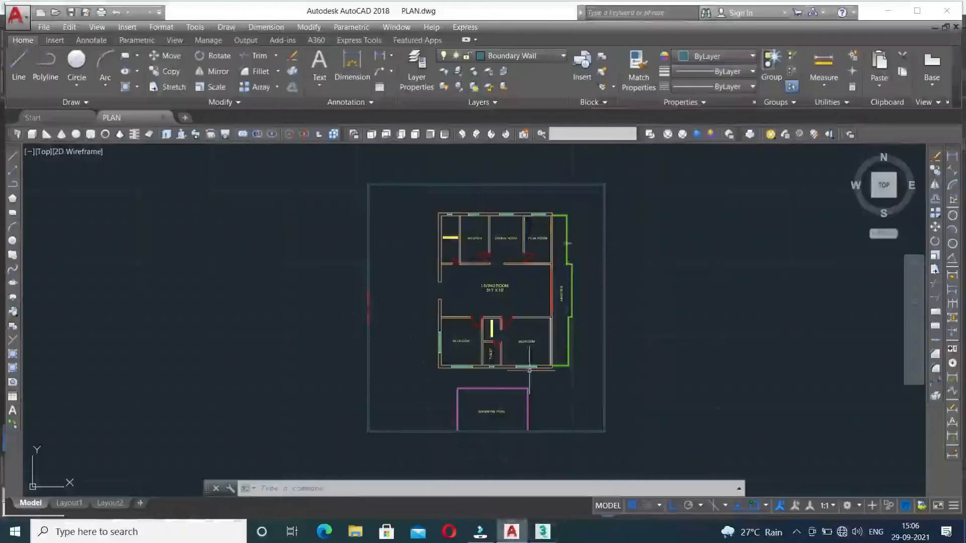
{"action": "left_click", "coordinate": [544, 533]}
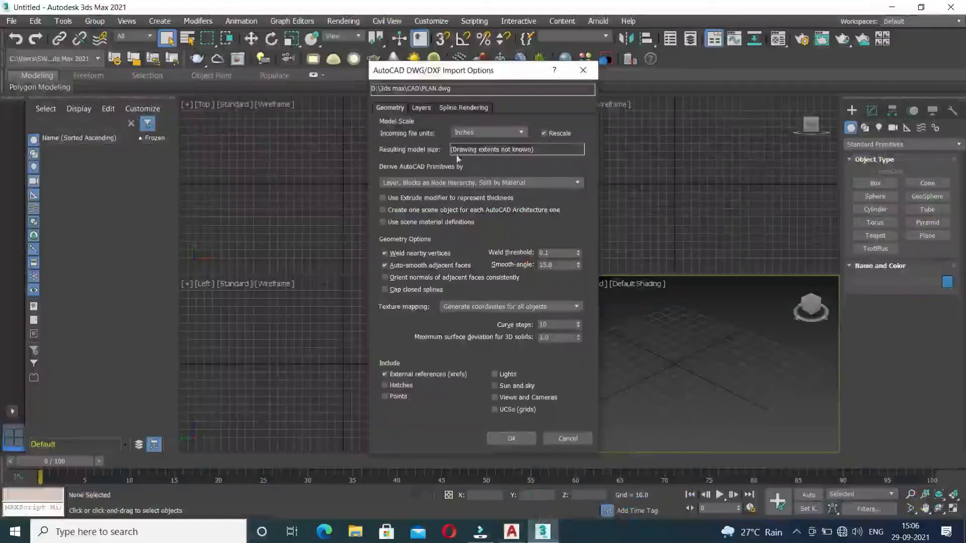
{"action": "left_click", "coordinate": [511, 531]}
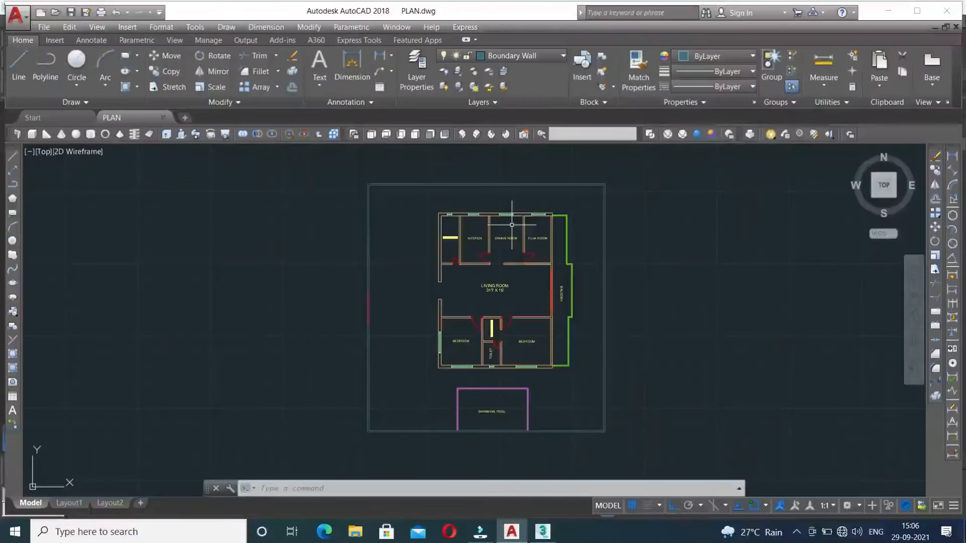
{"action": "left_click", "coordinate": [542, 532]}
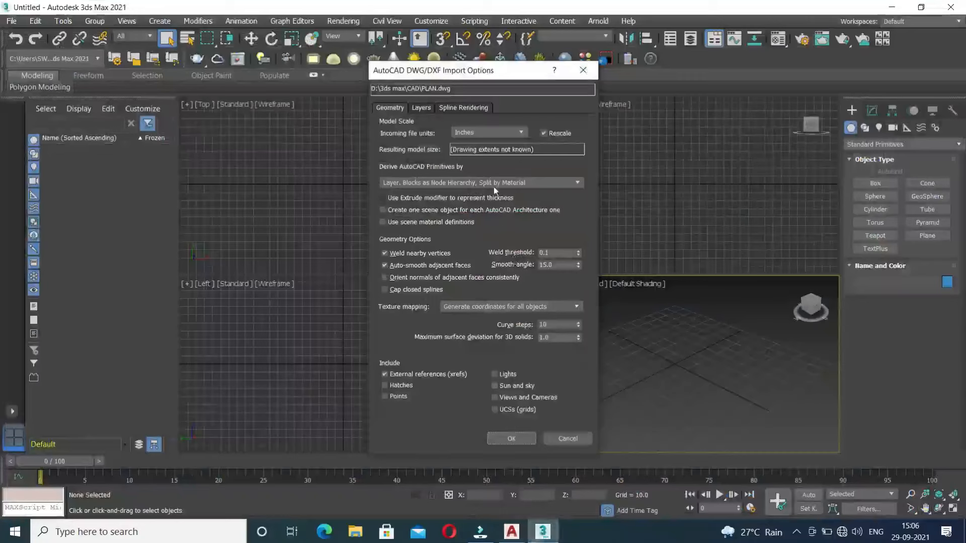
Step: Try Millimeters as the incoming file units and disabling Weld nearby vertices, restoring Inches and the vertex welding
{"action": "left_click", "coordinate": [502, 135]}
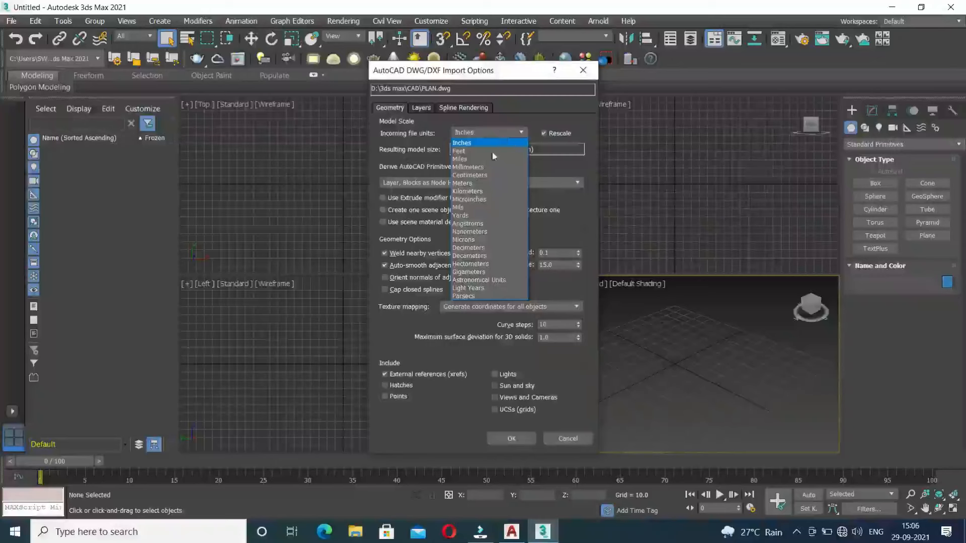
{"action": "left_click", "coordinate": [487, 167]}
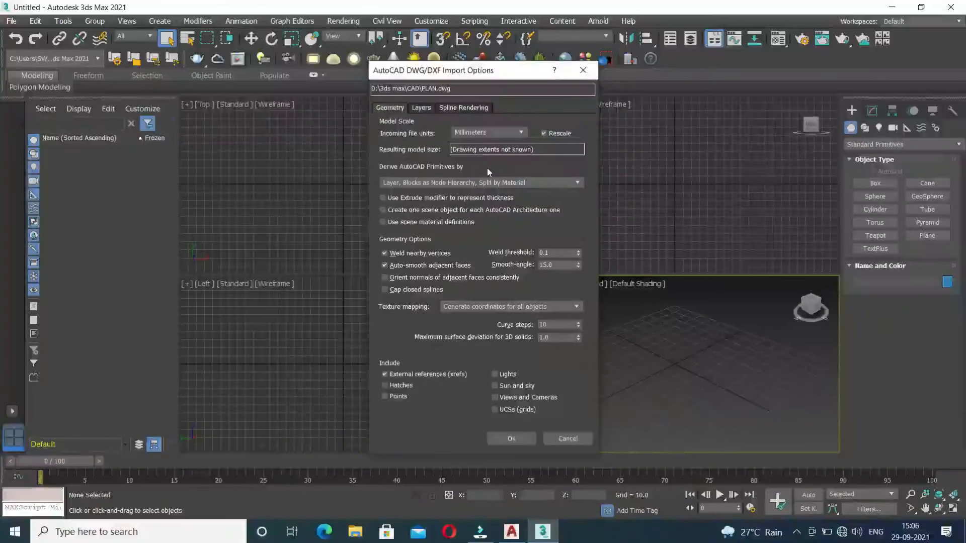
{"action": "left_click", "coordinate": [506, 134]}
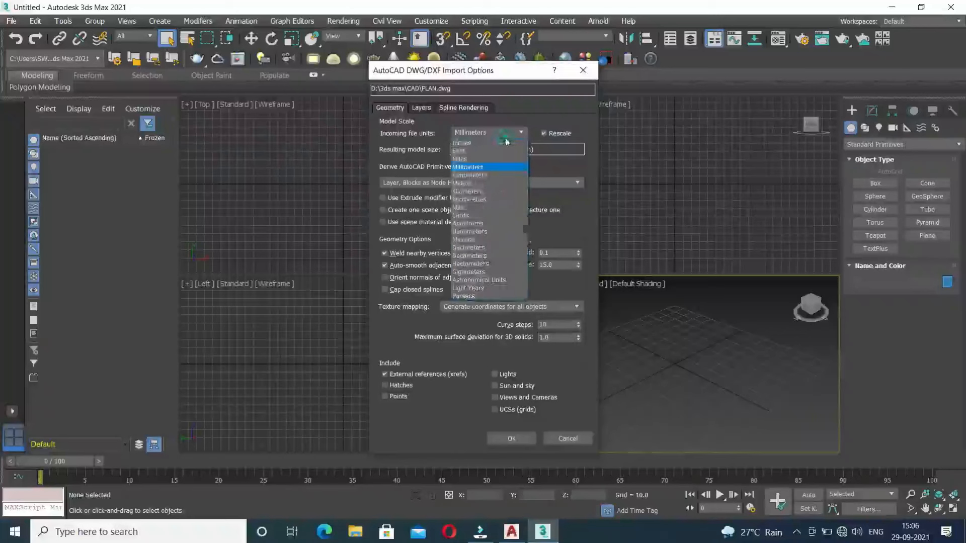
{"action": "left_click", "coordinate": [500, 144]}
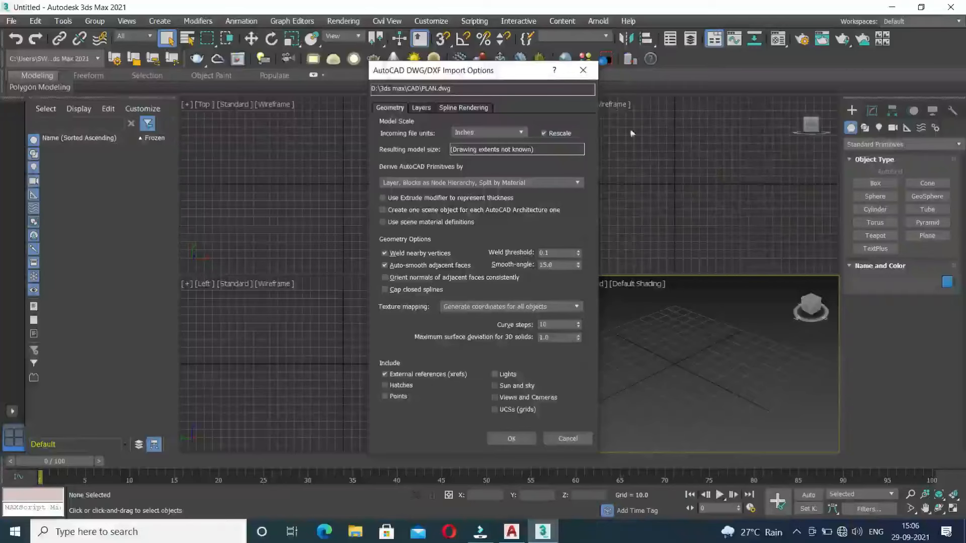
{"action": "left_click", "coordinate": [385, 254]}
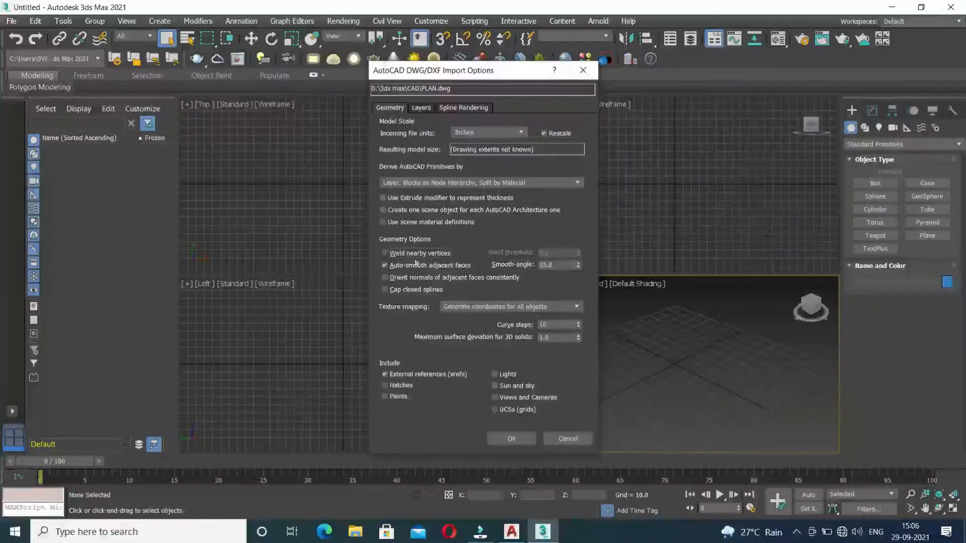
{"action": "left_click", "coordinate": [384, 253]}
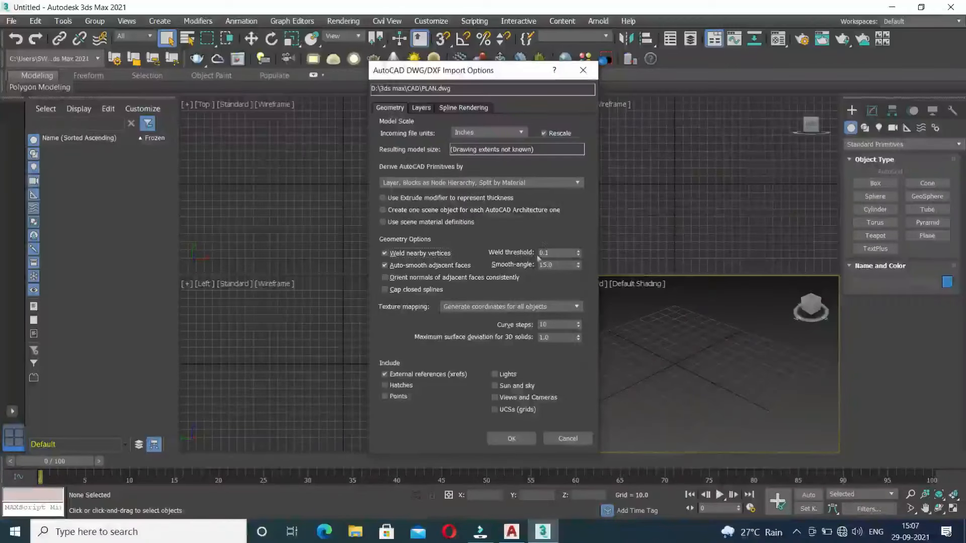
Step: Examine the wall and balcony railing junction beside the puja room in AutoCAD and return to 3ds Max
{"action": "left_click", "coordinate": [512, 532]}
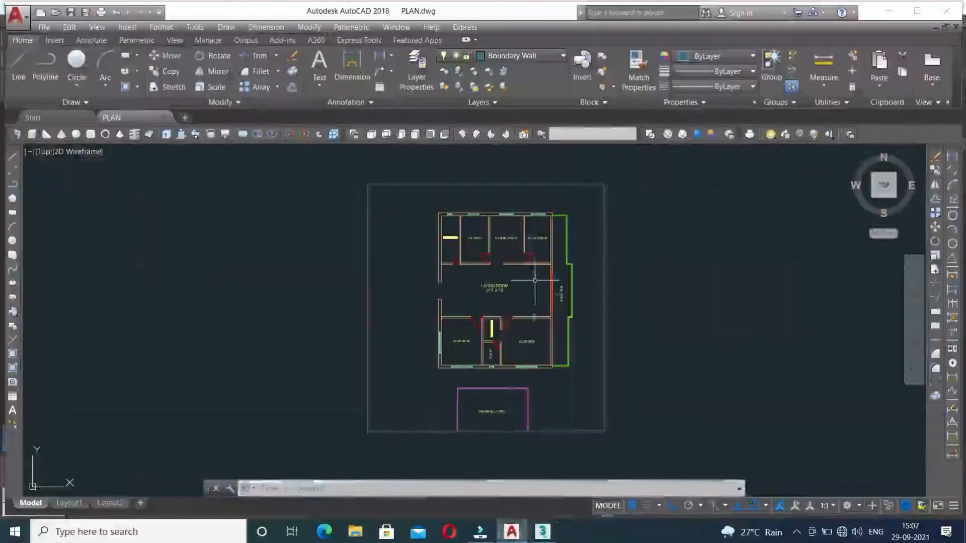
{"action": "scroll", "coordinate": [525, 265], "scroll_direction": "up", "scroll_amount": 4}
{"action": "scroll", "coordinate": [531, 261], "scroll_direction": "up", "scroll_amount": 5}
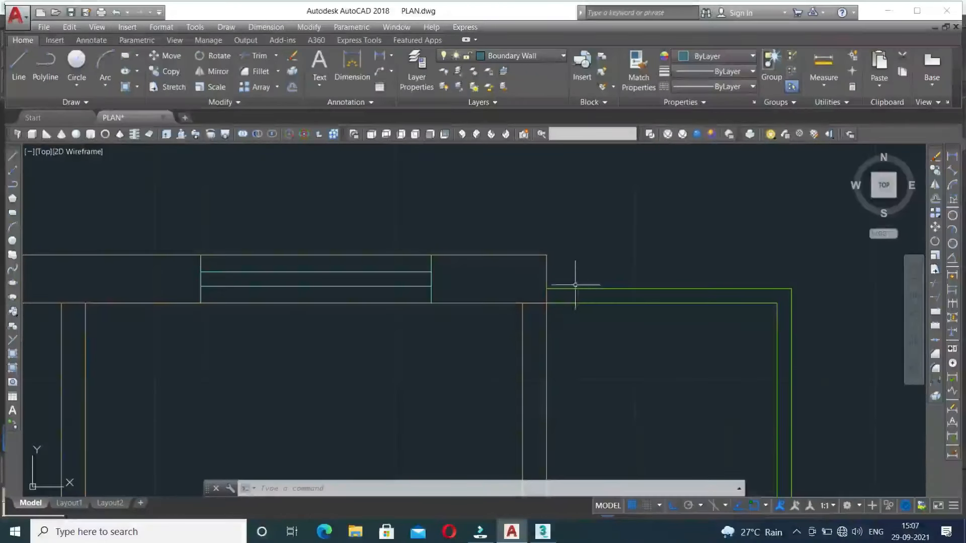
{"action": "scroll", "coordinate": [561, 240], "scroll_direction": "down", "scroll_amount": 6}
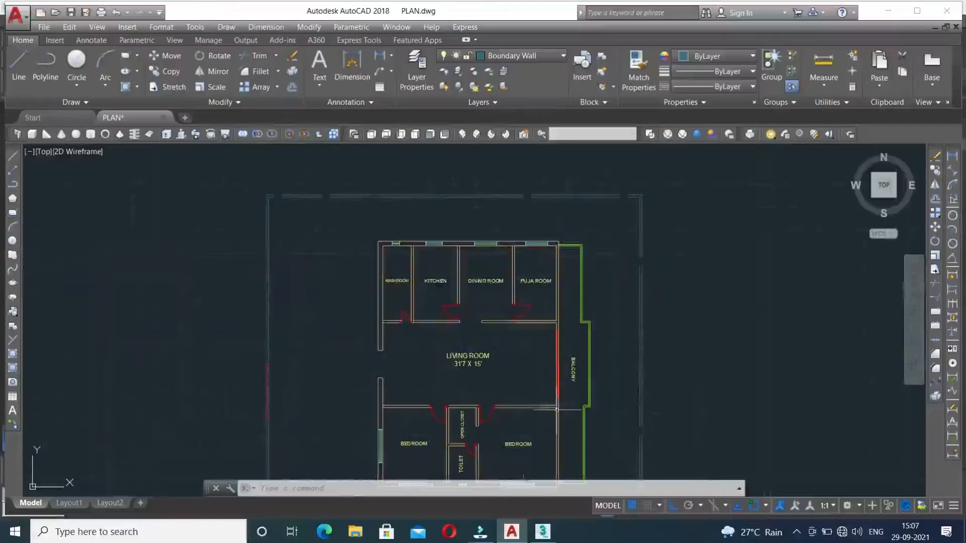
{"action": "left_click", "coordinate": [549, 532]}
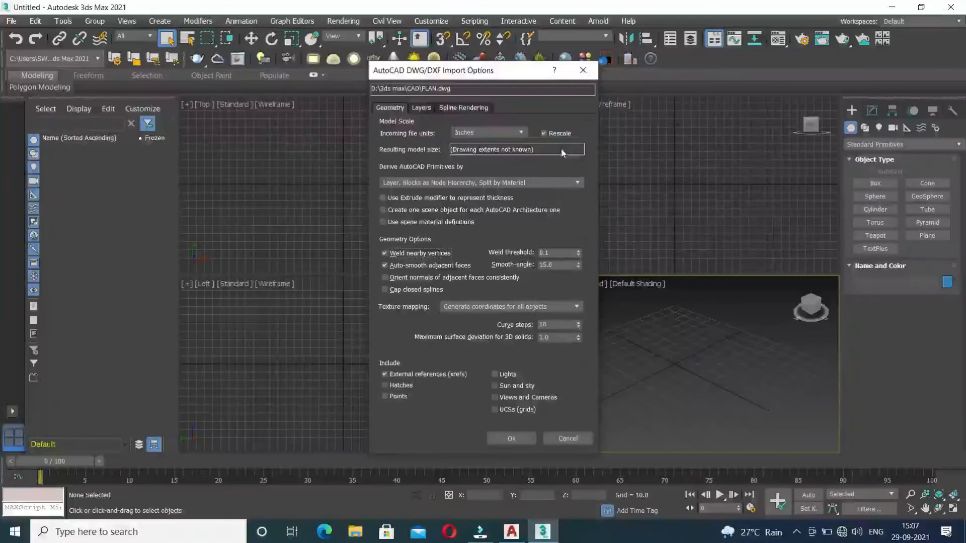
Step: Open the layer options of the DWG import and compare them with the floor plan in AutoCAD
{"action": "left_click", "coordinate": [419, 111]}
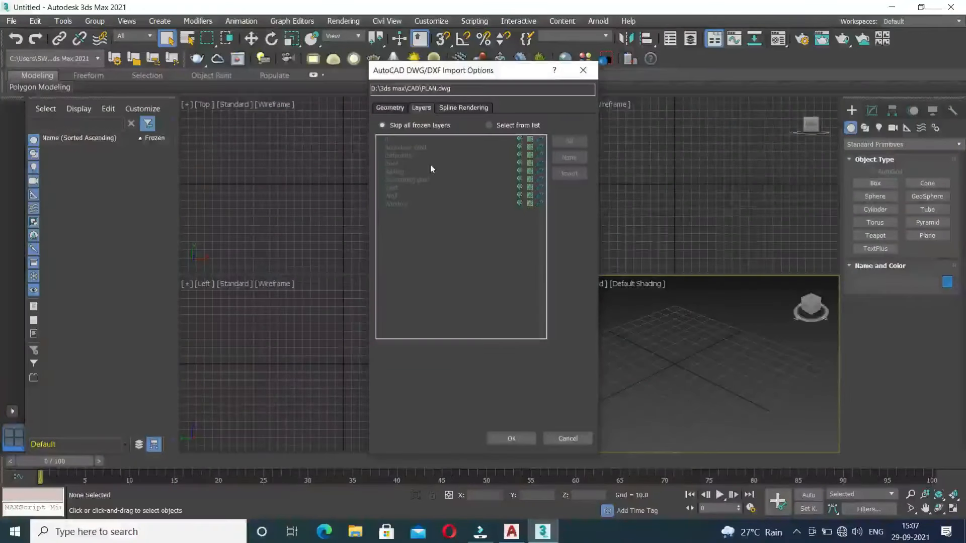
{"action": "left_click", "coordinate": [512, 532]}
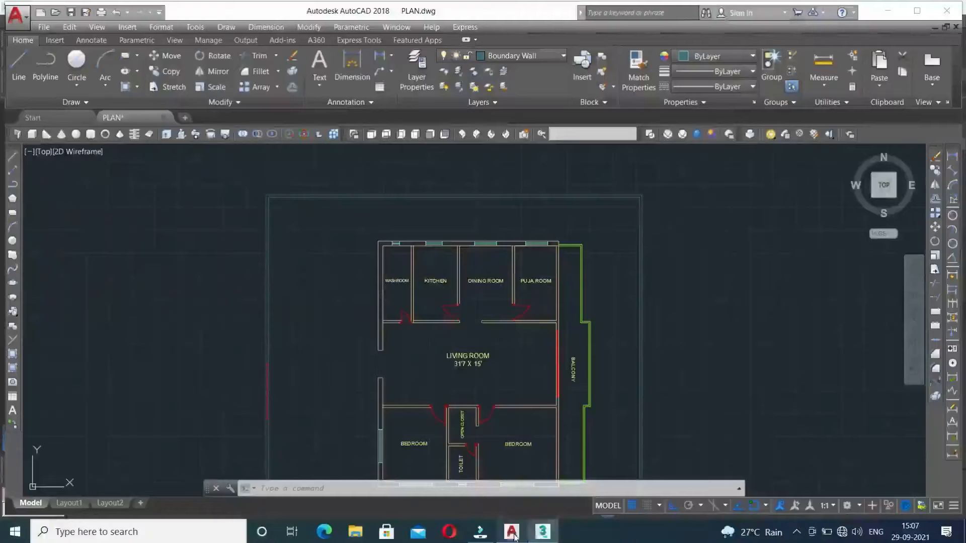
{"action": "middle_click_drag", "start_coordinate": [587, 334], "coordinate": [586, 279]}
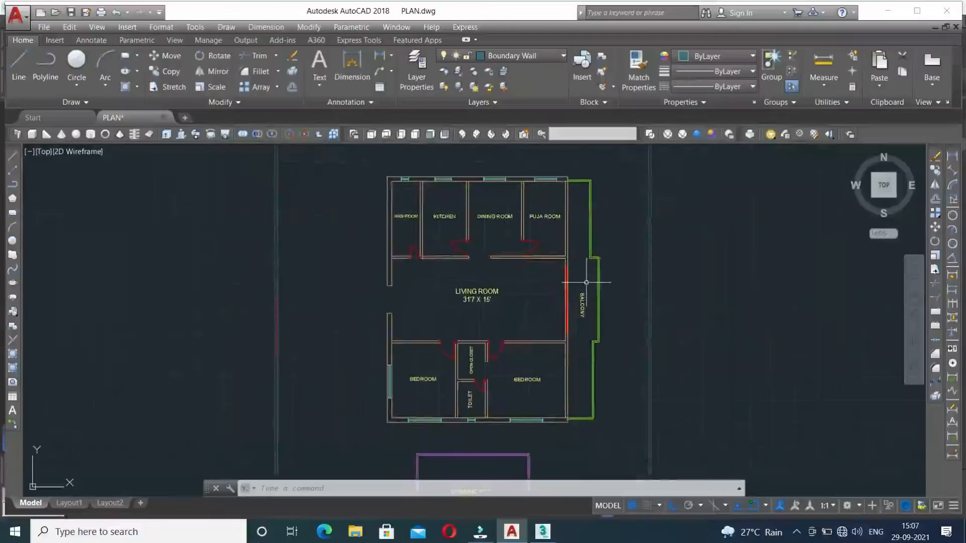
{"action": "left_click", "coordinate": [545, 537]}
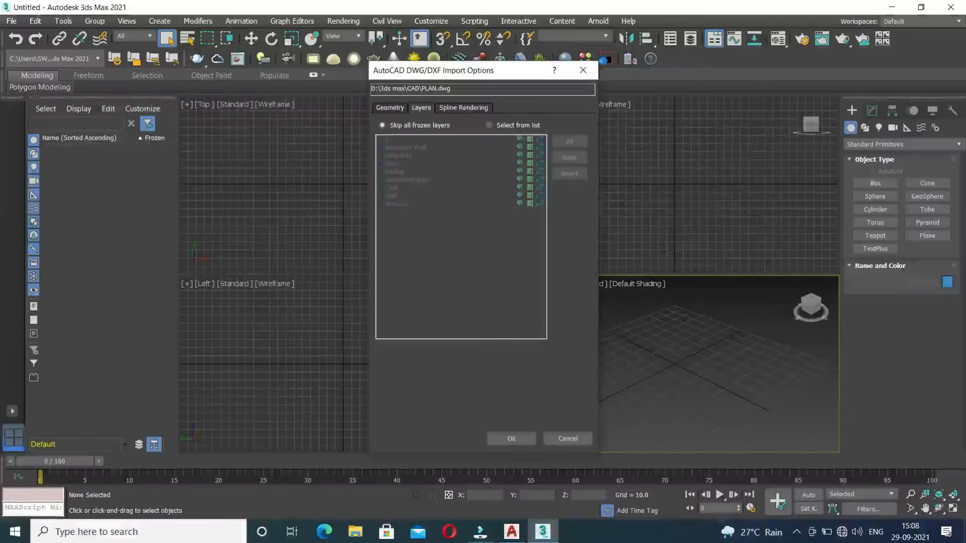
Step: Recheck the plan in AutoCAD and set the 3ds Max layer import option to Select from list
{"action": "left_click", "coordinate": [511, 532]}
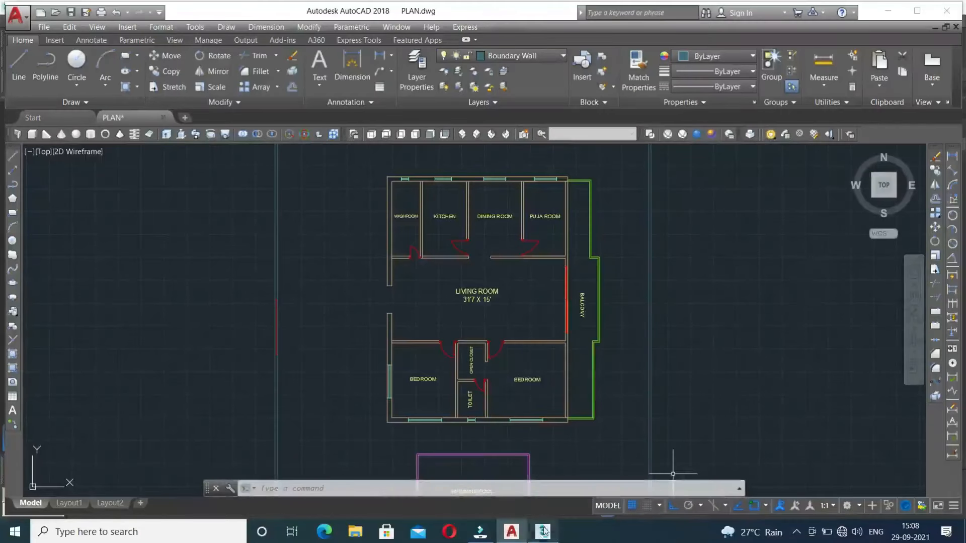
{"action": "mouse_move", "coordinate": [544, 530]}
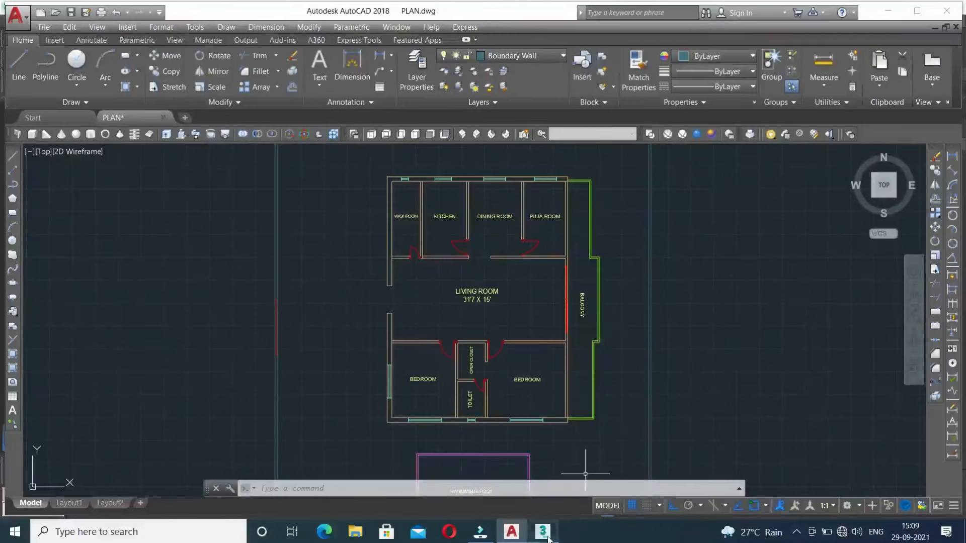
{"action": "left_click", "coordinate": [553, 510]}
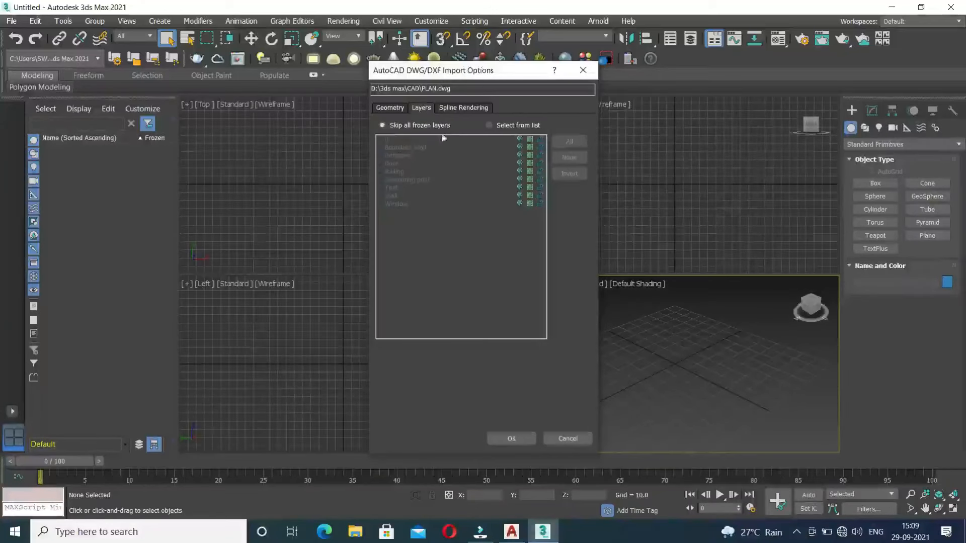
{"action": "left_click", "coordinate": [503, 128]}
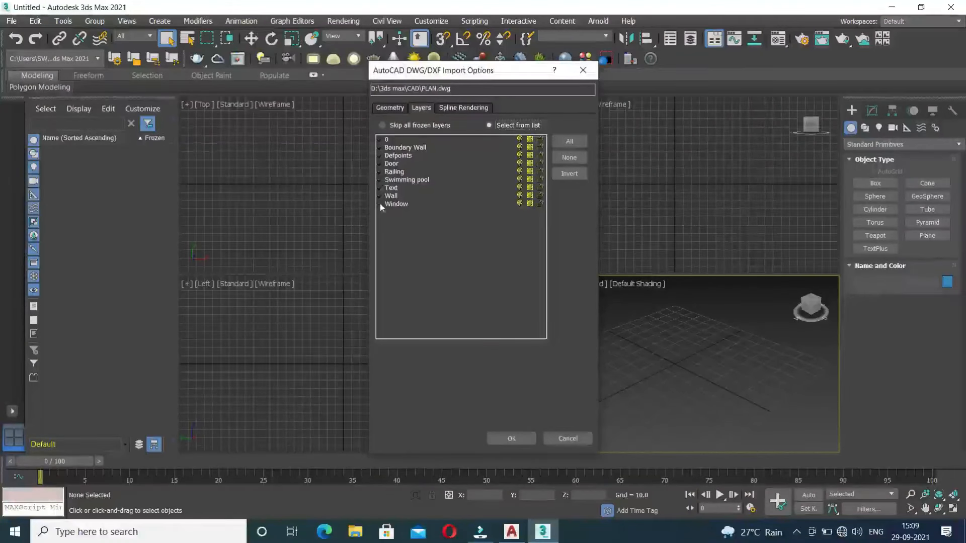
Step: Limit the imported layers to Door, Wall and Window, and import the floor plan
{"action": "left_click", "coordinate": [380, 148]}
{"action": "left_click", "coordinate": [380, 156]}
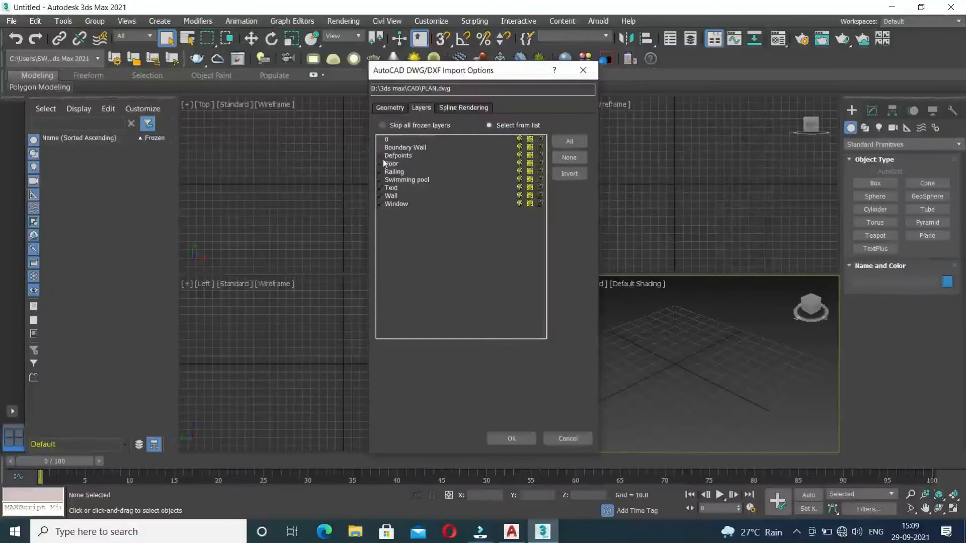
{"action": "left_click", "coordinate": [380, 163]}
{"action": "left_click", "coordinate": [379, 172]}
{"action": "left_click", "coordinate": [379, 180]}
{"action": "left_click", "coordinate": [381, 188]}
{"action": "left_click", "coordinate": [378, 187]}
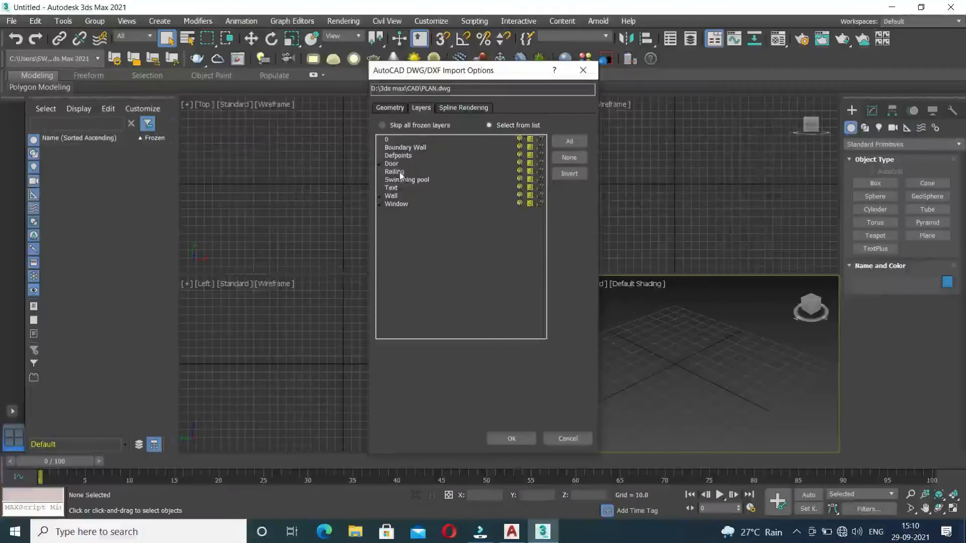
{"action": "left_click", "coordinate": [509, 438]}
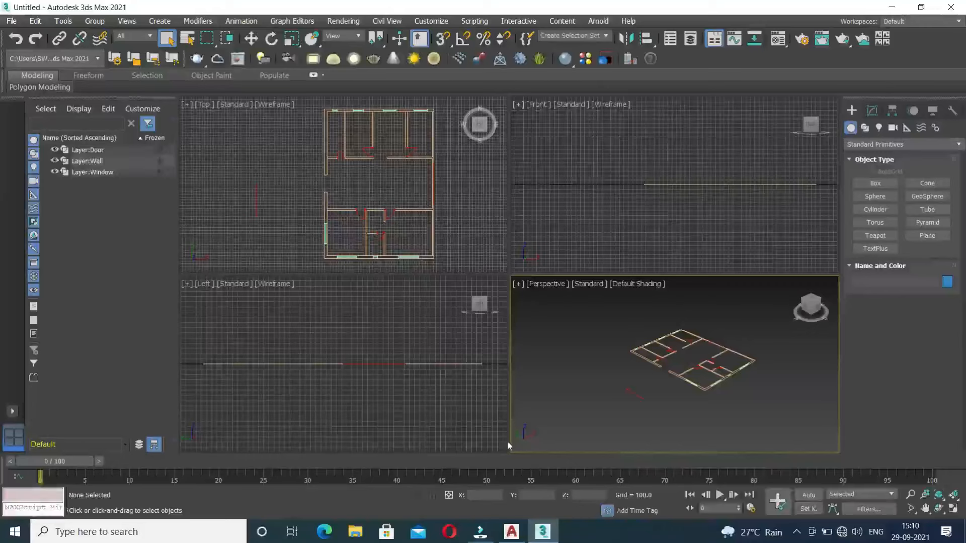
Step: Examine the imported floor plan from several angles in an enlarged Perspective view
{"action": "middle_click_drag", "start_coordinate": [661, 398], "coordinate": [634, 400]}
{"action": "scroll", "coordinate": [633, 395], "scroll_direction": "up", "scroll_amount": 4}
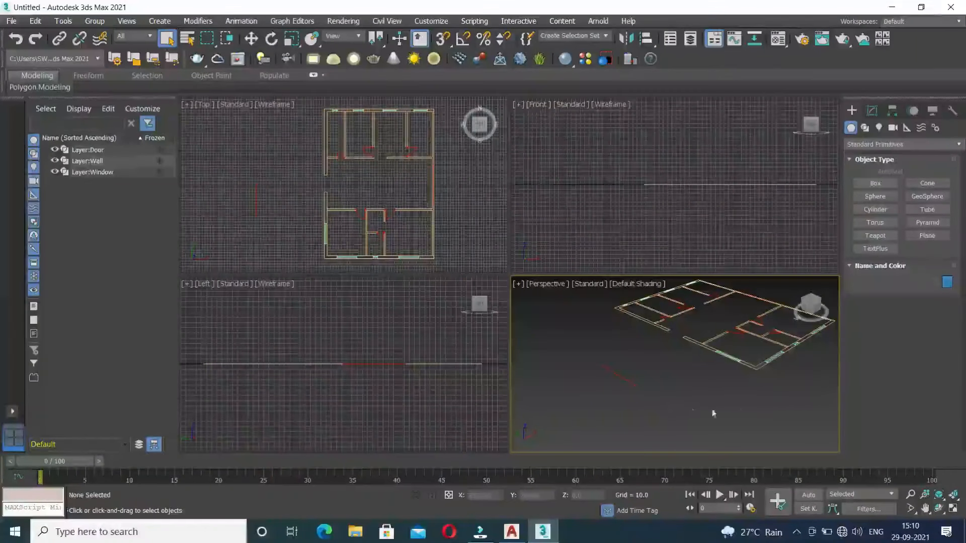
{"action": "middle_click_drag", "start_coordinate": [668, 377], "coordinate": [657, 412], "text": "alt"}
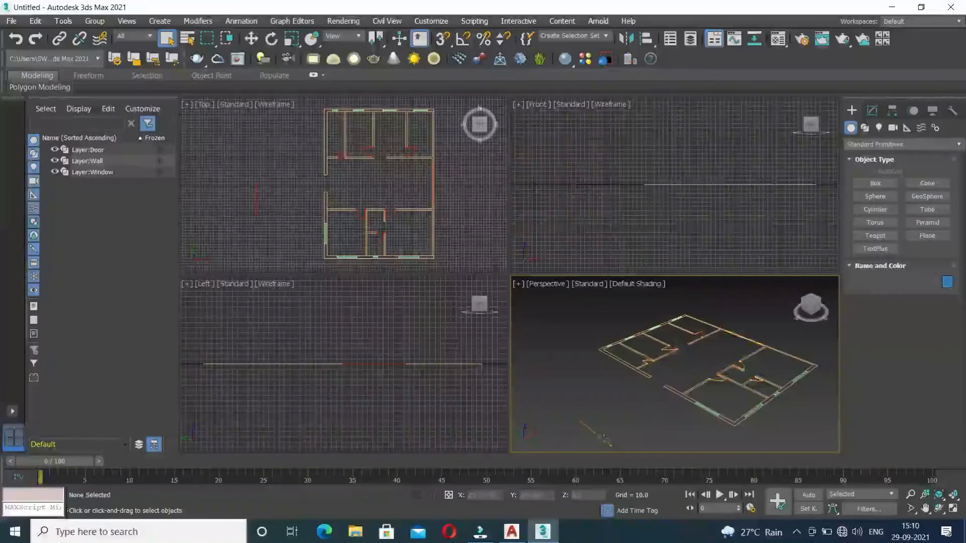
{"action": "middle_click_drag", "start_coordinate": [637, 416], "coordinate": [625, 405]}
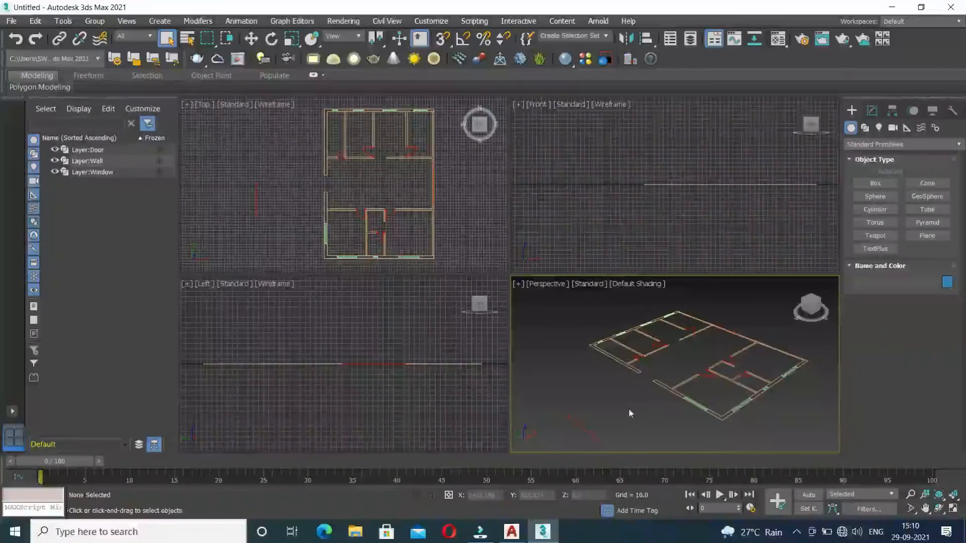
{"action": "key", "text": "alt+w"}
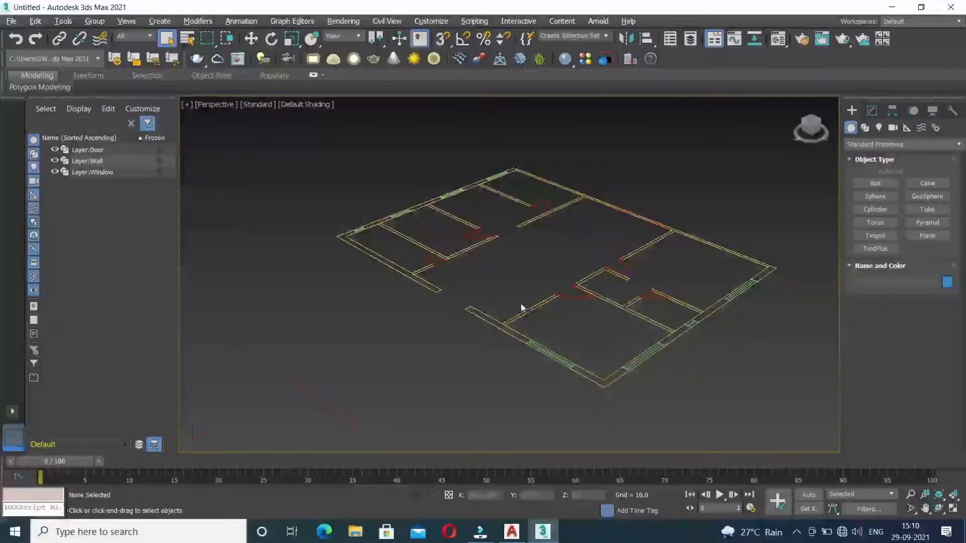
{"action": "scroll", "coordinate": [541, 333], "scroll_direction": "up", "scroll_amount": 5}
{"action": "middle_click_drag", "start_coordinate": [540, 333], "coordinate": [509, 308], "text": "alt"}
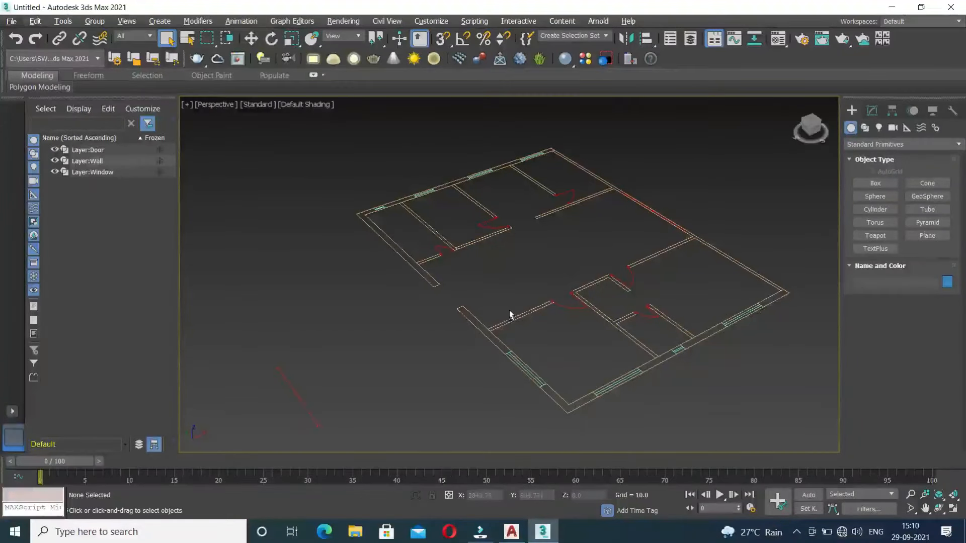
{"action": "middle_click_drag", "start_coordinate": [494, 321], "coordinate": [517, 328]}
Step: Maximize the Top view of the plan and open the grid and snap settings
{"action": "key", "text": "alt+w"}
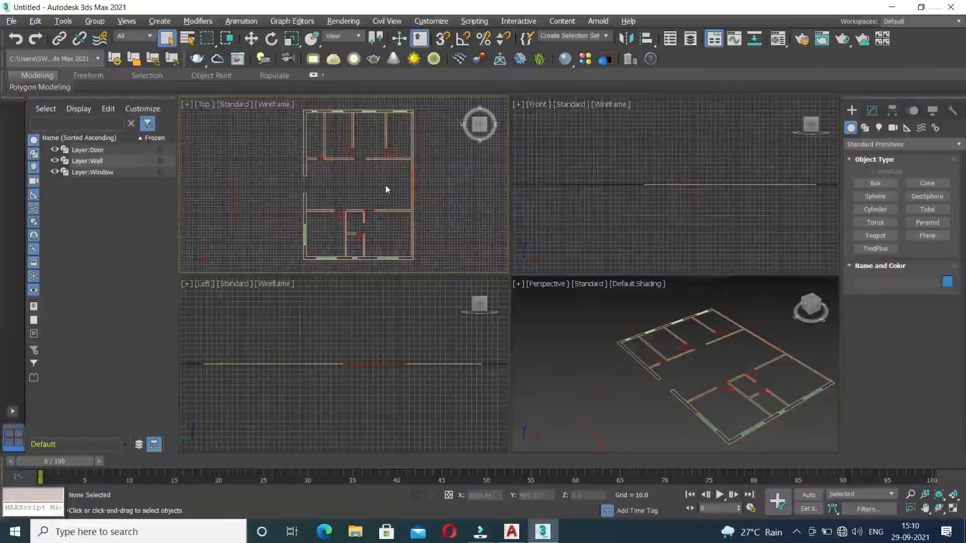
{"action": "key", "text": "alt+w"}
{"action": "middle_click_drag", "start_coordinate": [503, 188], "coordinate": [493, 226]}
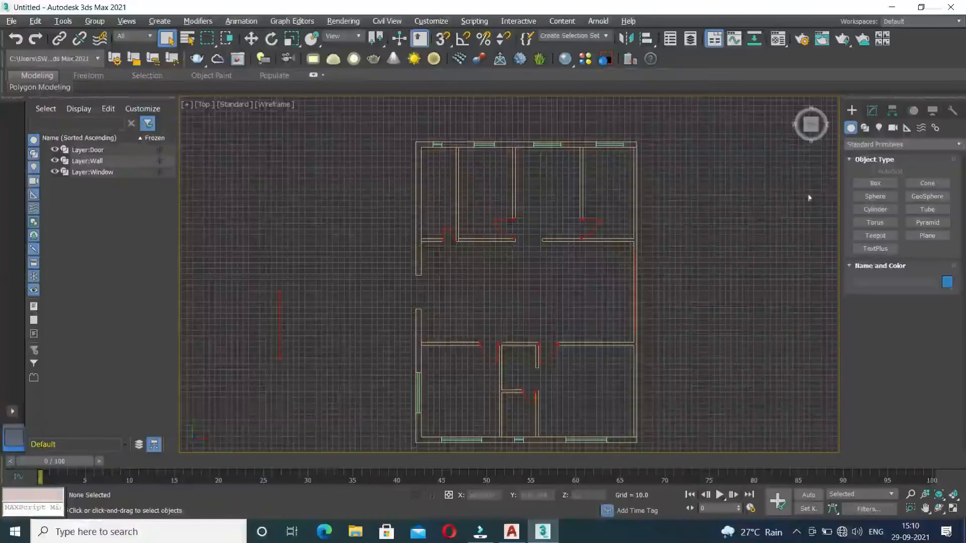
{"action": "left_click", "coordinate": [865, 129]}
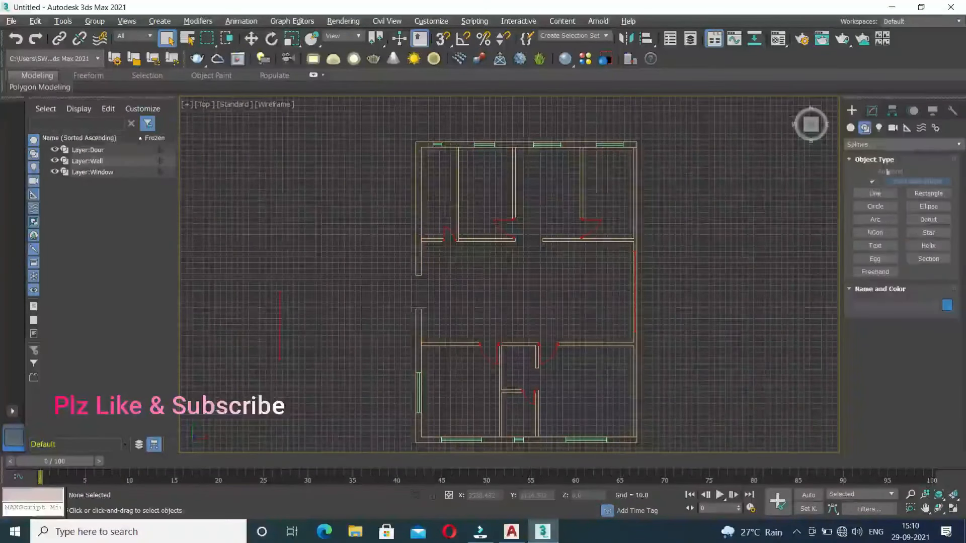
{"action": "left_click", "coordinate": [874, 194]}
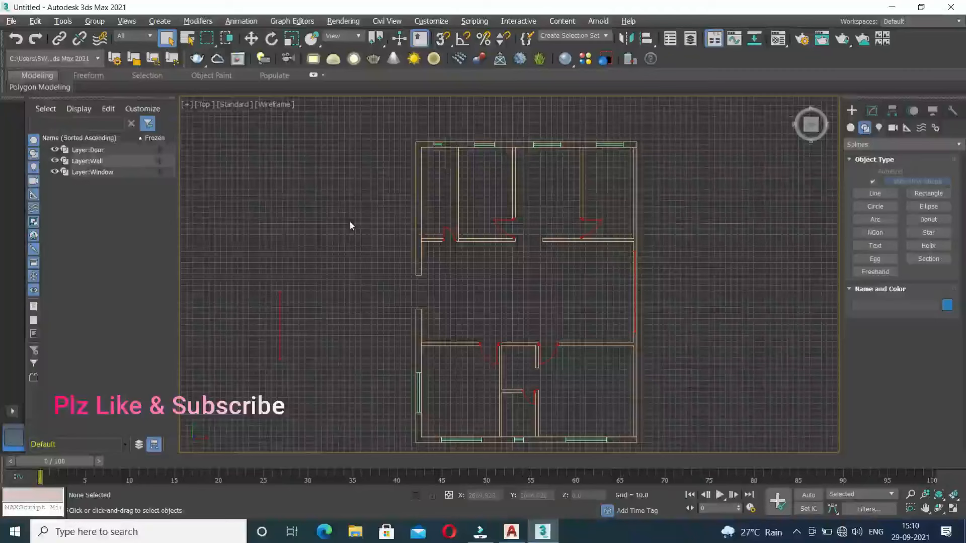
{"action": "right_click", "coordinate": [443, 44]}
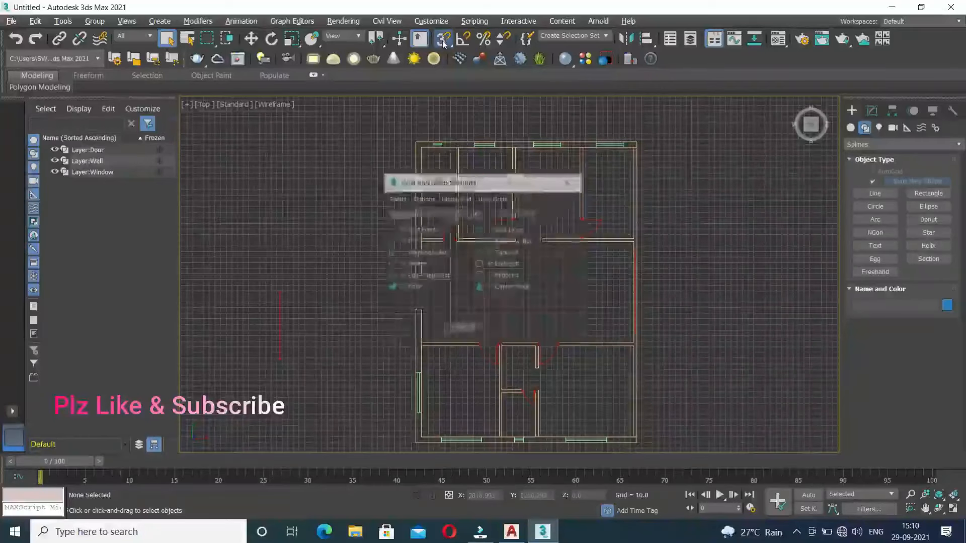
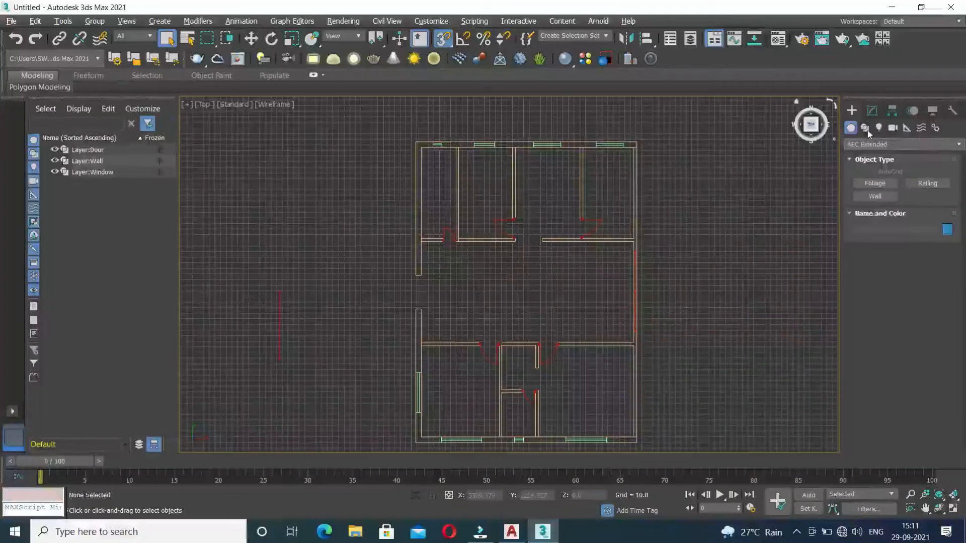
Step: Try tracing the outer wall face with a vertex-snapped Line from the entrance opening to the plan's upper-left and upper-right corners
{"action": "left_click", "coordinate": [866, 130]}
{"action": "left_click", "coordinate": [887, 192]}
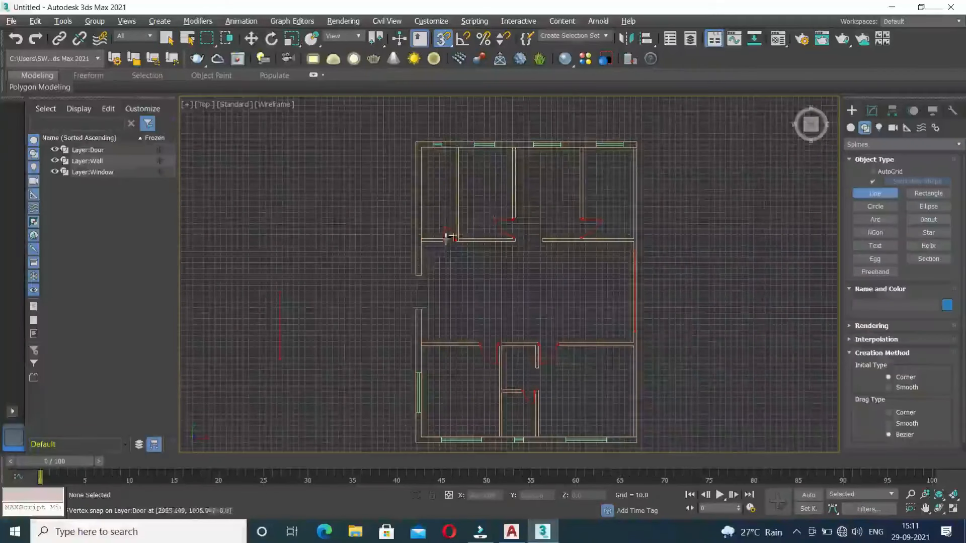
{"action": "scroll", "coordinate": [412, 294], "scroll_direction": "up", "scroll_amount": 4}
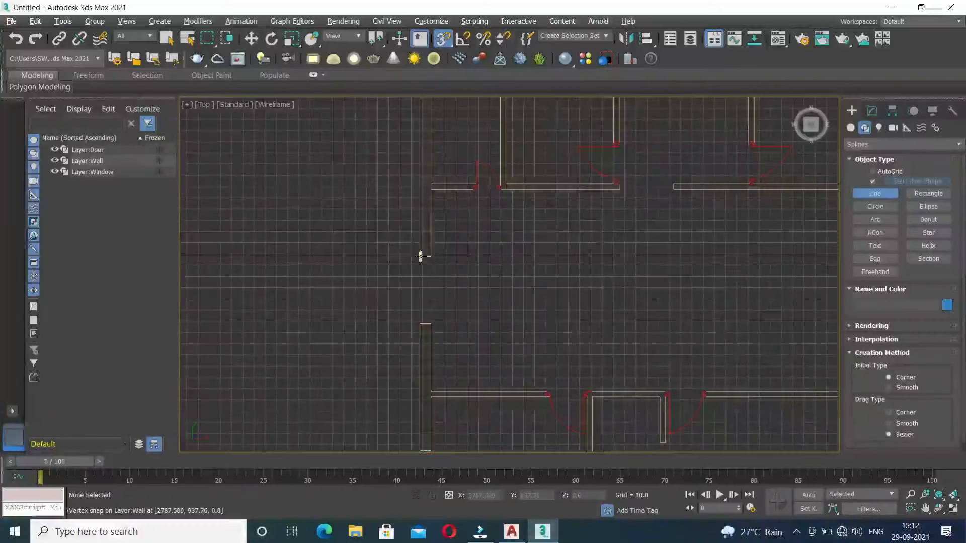
{"action": "left_click", "coordinate": [420, 258]}
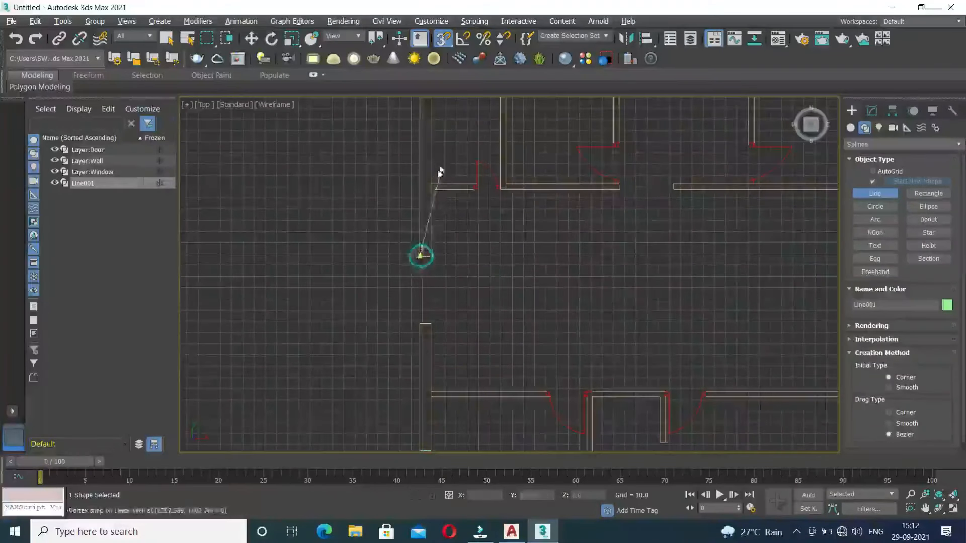
{"action": "middle_click_drag", "start_coordinate": [421, 151], "coordinate": [421, 323]}
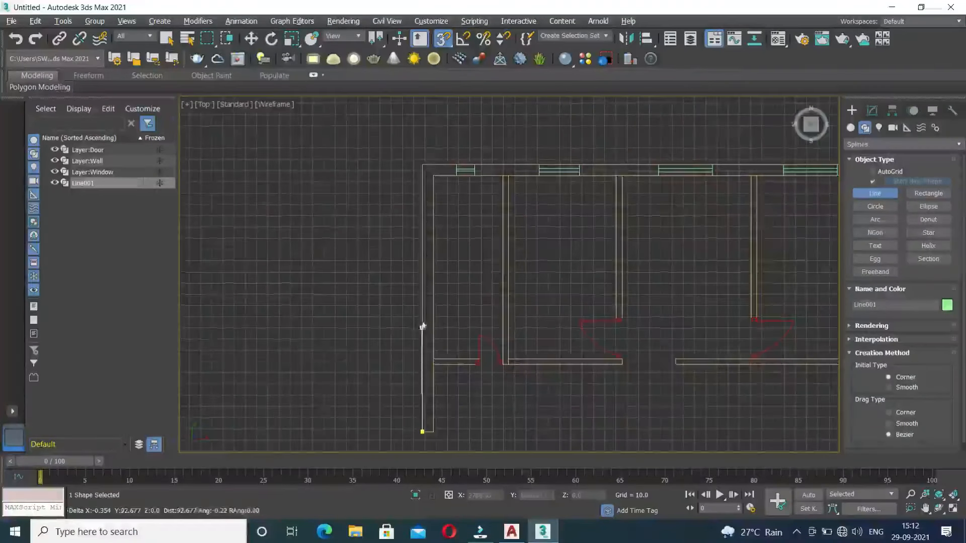
{"action": "left_click", "coordinate": [423, 164]}
{"action": "middle_click_drag", "start_coordinate": [640, 208], "coordinate": [421, 242]}
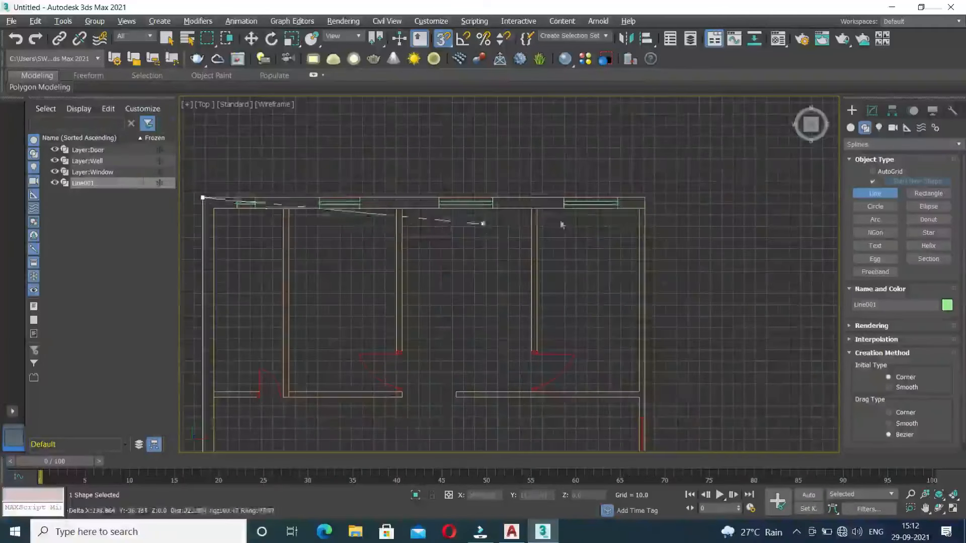
{"action": "left_click", "coordinate": [646, 198]}
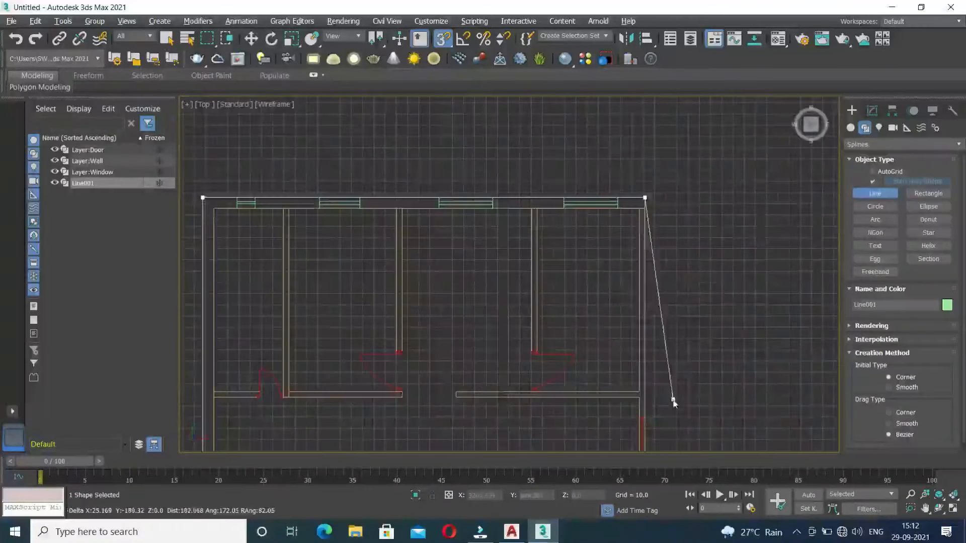
Step: Try continuing the wall outline around the plan's lower-right and lower-left outer corners to the lower side of the entrance opening
{"action": "middle_click_drag", "start_coordinate": [675, 402], "coordinate": [664, 352]}
{"action": "scroll", "coordinate": [665, 352], "scroll_direction": "up", "scroll_amount": 4}
{"action": "scroll", "coordinate": [632, 372], "scroll_direction": "down", "scroll_amount": 4}
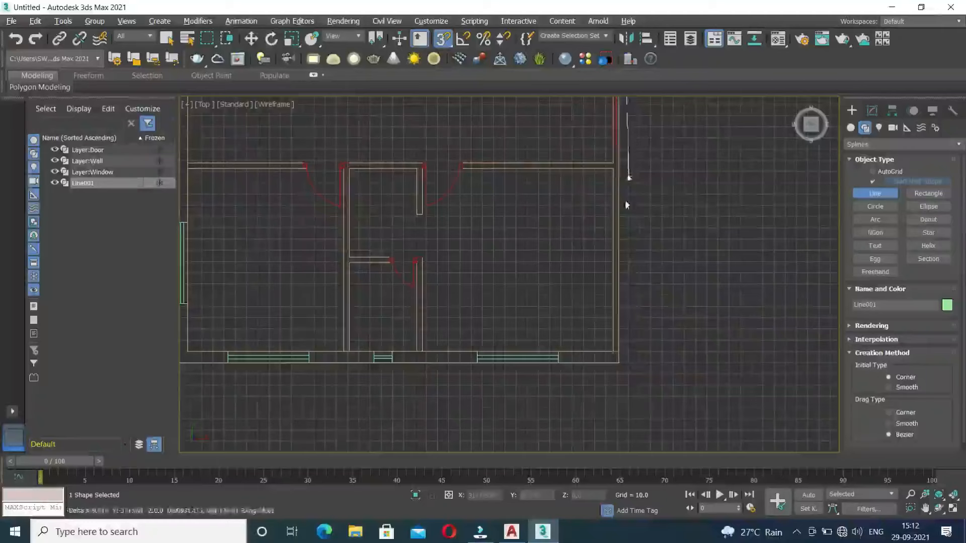
{"action": "left_click", "coordinate": [619, 362]}
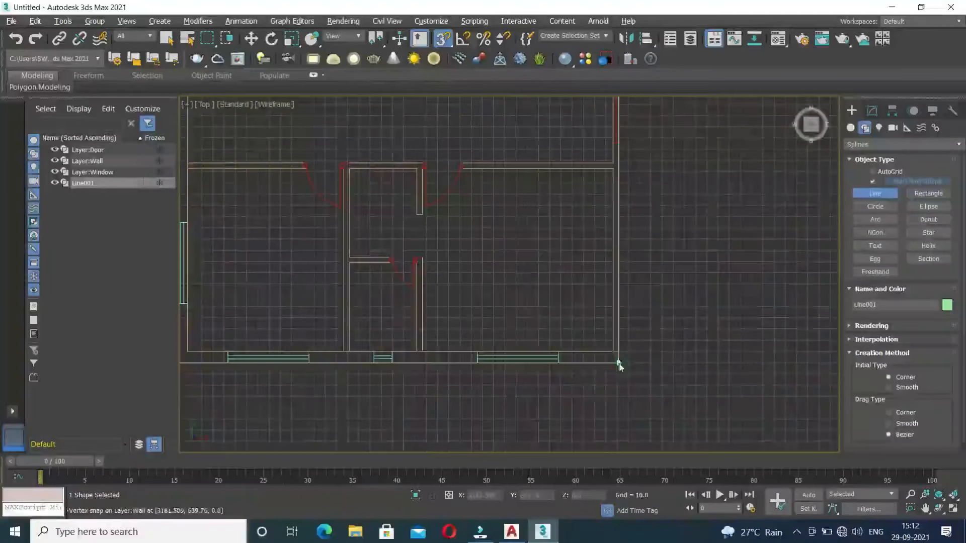
{"action": "middle_click_drag", "start_coordinate": [508, 390], "coordinate": [692, 362]}
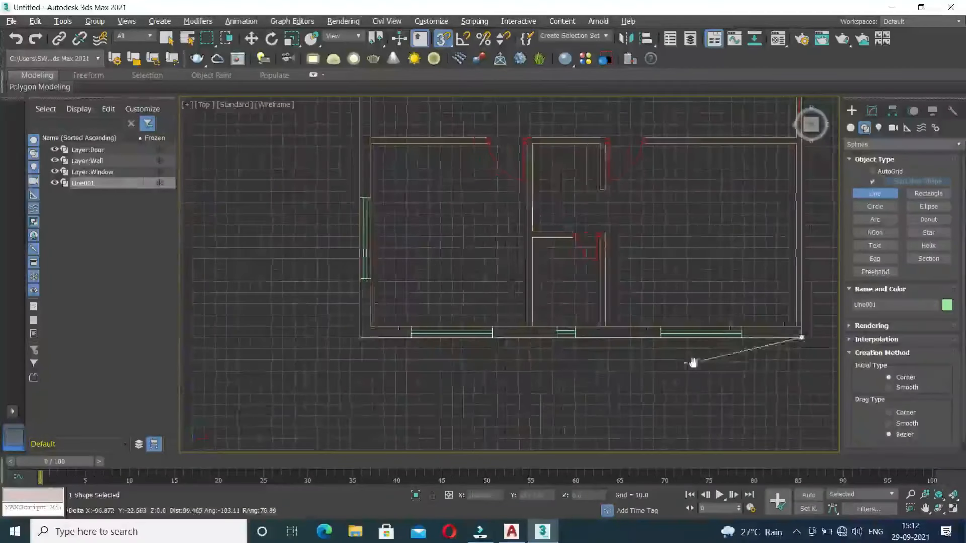
{"action": "left_click", "coordinate": [360, 340]}
{"action": "middle_click_drag", "start_coordinate": [372, 231], "coordinate": [375, 380]}
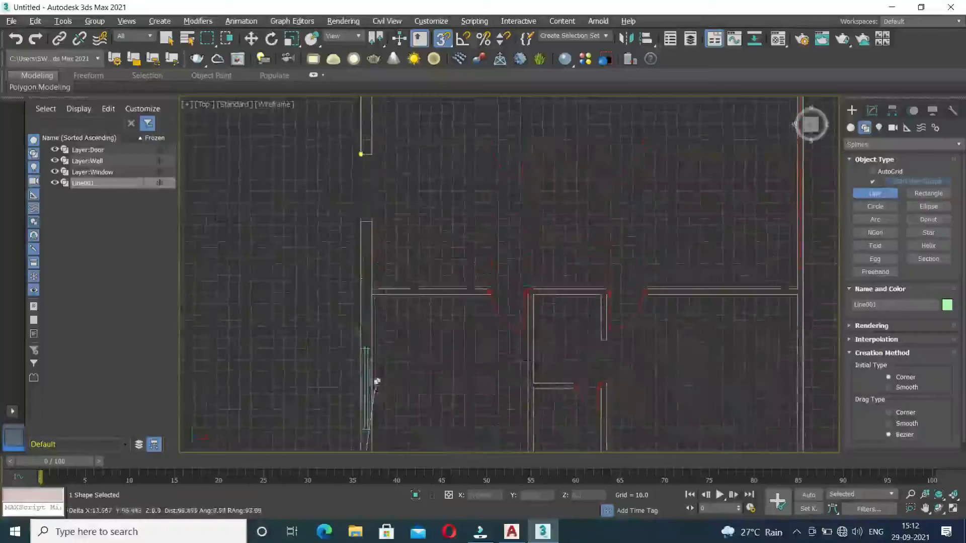
{"action": "left_click", "coordinate": [362, 222]}
Step: Try tracing the entrance jamb and the adjoining partition wall up to its door opening, and delete the traced line
{"action": "left_click", "coordinate": [372, 223]}
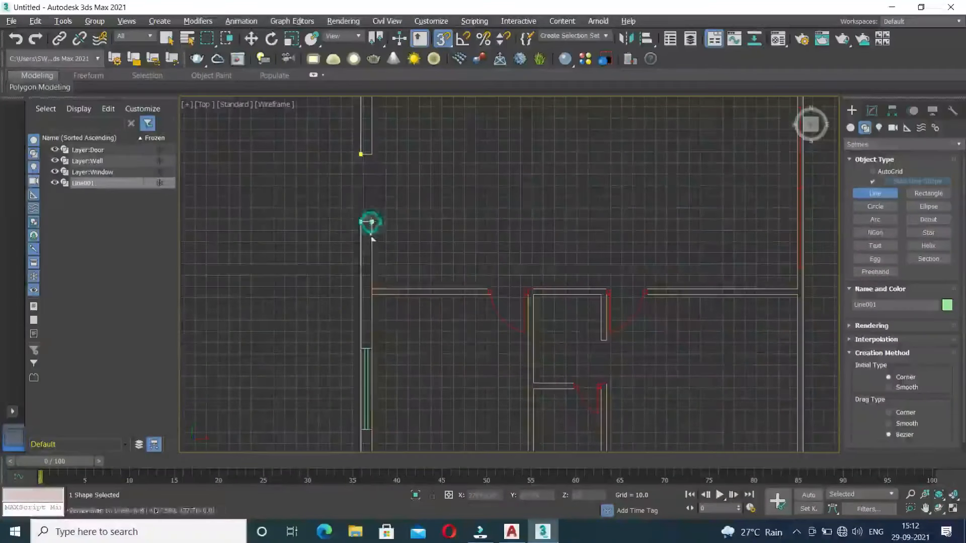
{"action": "left_click", "coordinate": [378, 292]}
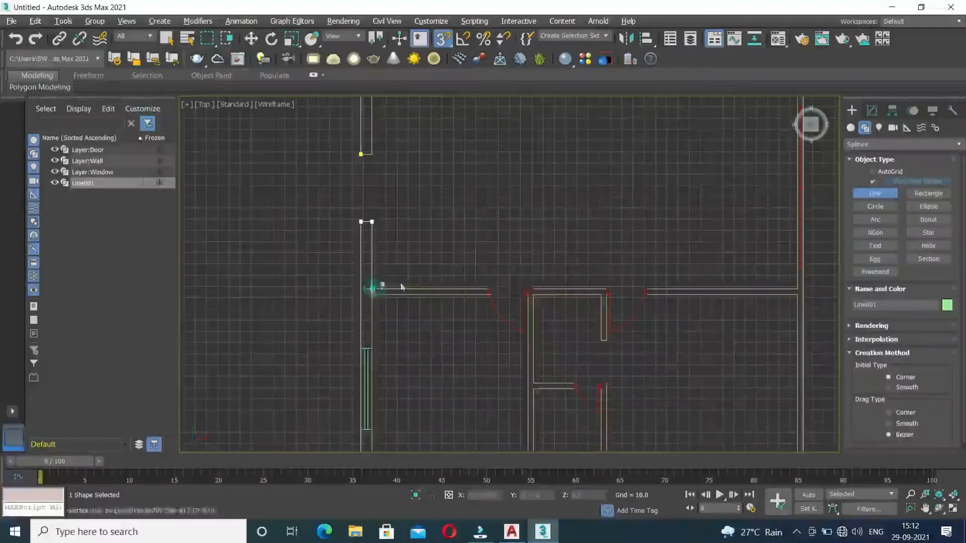
{"action": "scroll", "coordinate": [494, 298], "scroll_direction": "up", "scroll_amount": 5}
{"action": "left_click", "coordinate": [481, 283]}
{"action": "left_click", "coordinate": [481, 295]}
{"action": "left_click", "coordinate": [255, 296]}
{"action": "mouse_move", "coordinate": [270, 378]}
{"action": "middle_mouse_down"}
{"action": "mouse_move", "coordinate": [307, 243]}
{"action": "mouse_move", "coordinate": [284, 386]}
{"action": "middle_mouse_up"}
{"action": "scroll", "coordinate": [283, 388], "scroll_direction": "down", "scroll_amount": 5}
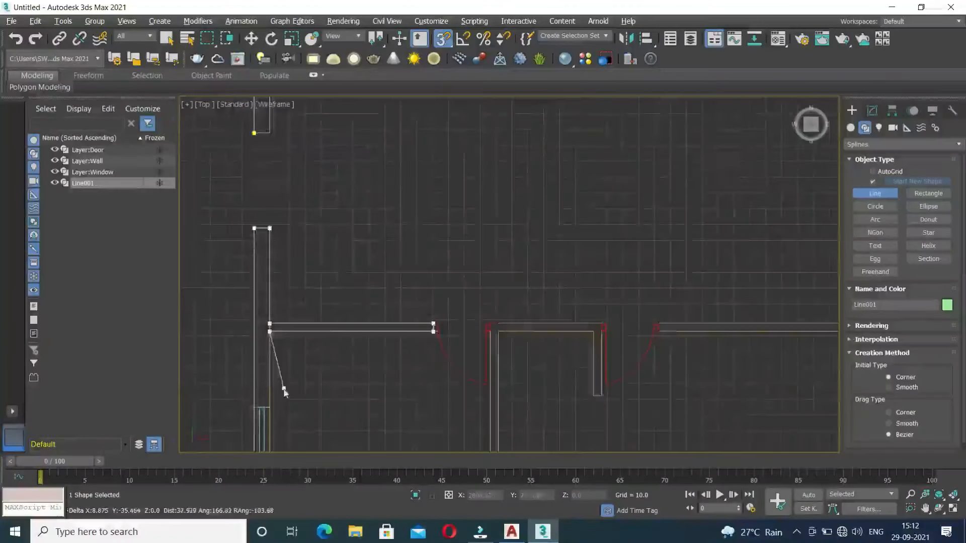
{"action": "middle_click_drag", "start_coordinate": [362, 269], "coordinate": [354, 356]}
{"action": "right_click", "coordinate": [354, 356]}
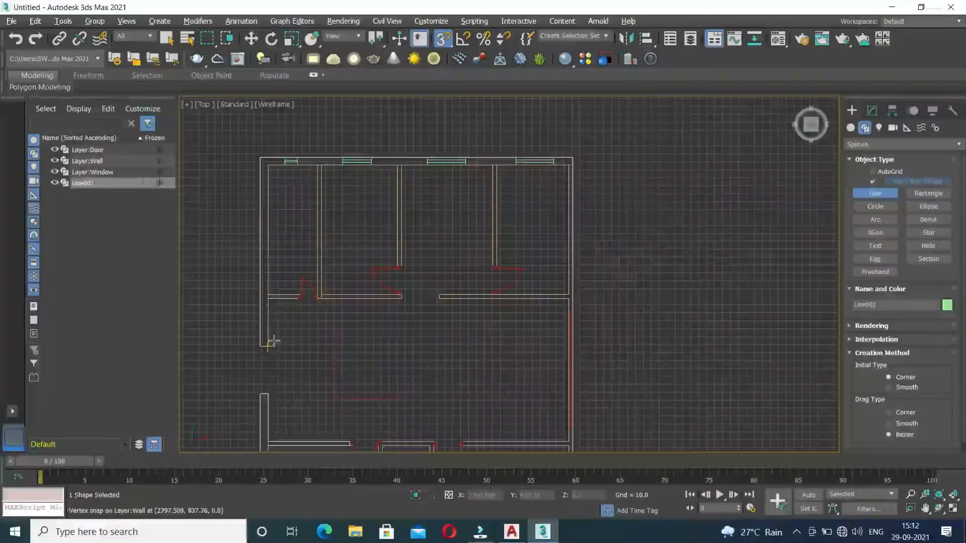
{"action": "key", "text": "Delete"}
Step: Start a new wall outline at the entrance's upper outer corner through the plan's upper-left corner, adding vertices at both edges of the first window
{"action": "middle_click_drag", "start_coordinate": [397, 355], "coordinate": [456, 382]}
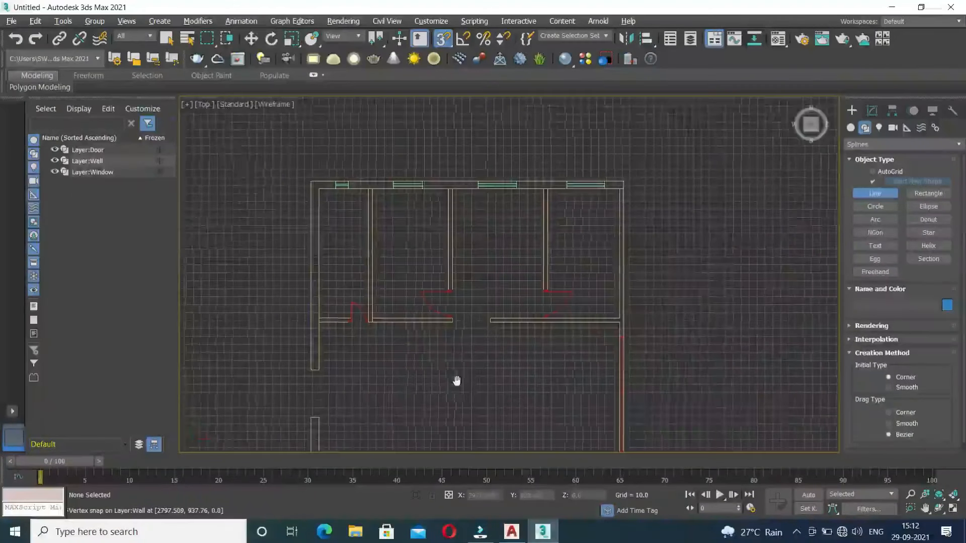
{"action": "left_click", "coordinate": [310, 371]}
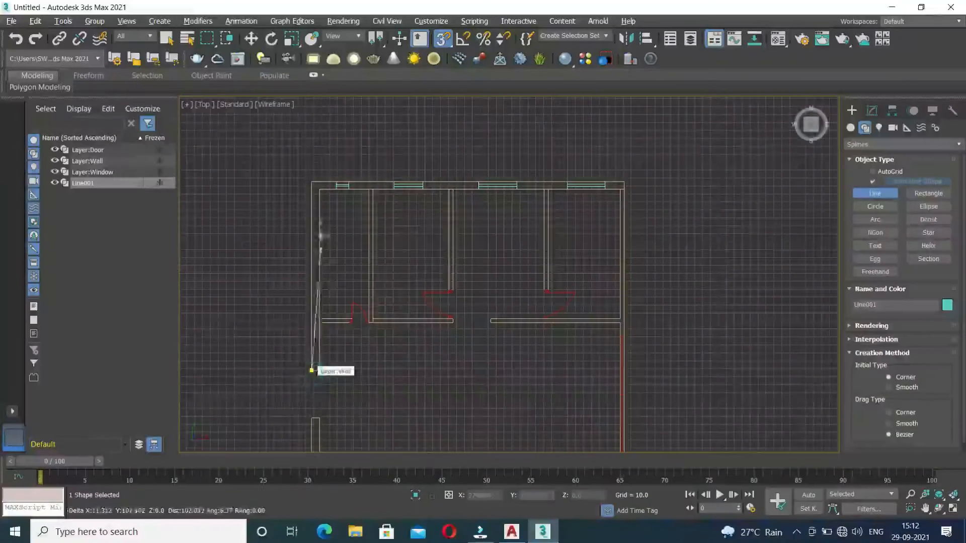
{"action": "left_click", "coordinate": [312, 182]}
{"action": "middle_click_drag", "start_coordinate": [312, 182], "coordinate": [329, 250]}
{"action": "scroll", "coordinate": [329, 251], "scroll_direction": "up", "scroll_amount": 3}
{"action": "scroll", "coordinate": [328, 255], "scroll_direction": "up", "scroll_amount": 2}
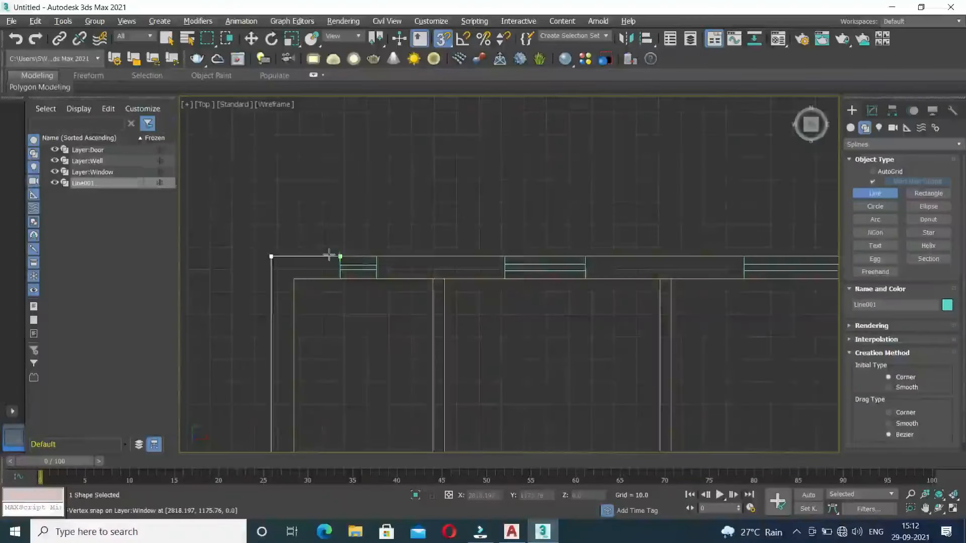
{"action": "left_click", "coordinate": [340, 256]}
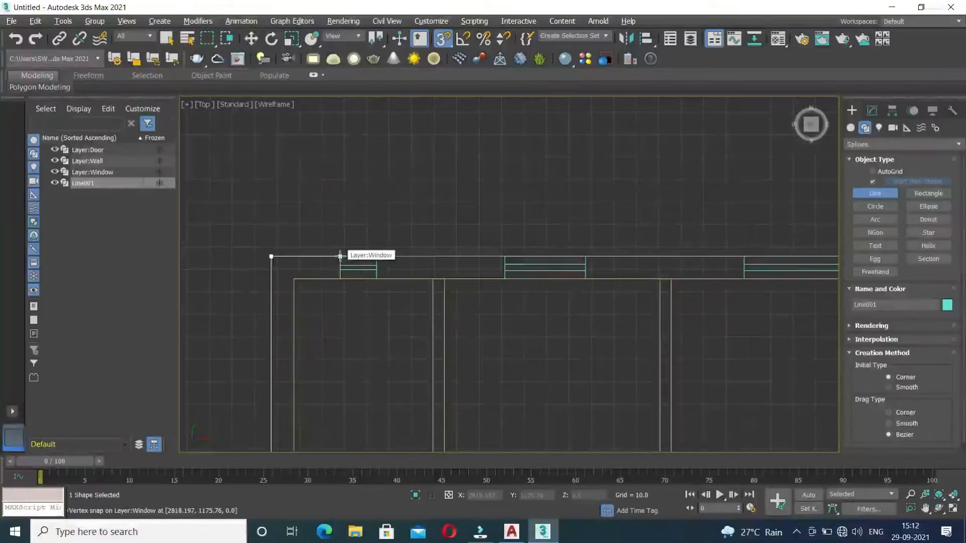
{"action": "left_click", "coordinate": [341, 256]}
{"action": "left_click", "coordinate": [376, 256]}
Step: Continue the outline along the upper outer wall, adding vertices at both edges of the remaining three windows, to the plan's upper-right corner
{"action": "left_click", "coordinate": [504, 256]}
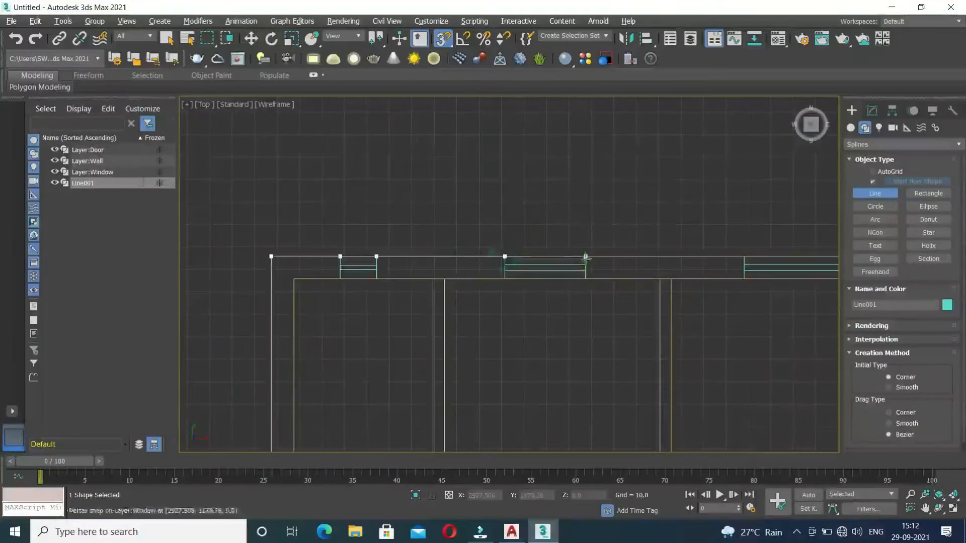
{"action": "left_click", "coordinate": [585, 256]}
{"action": "middle_click_drag", "start_coordinate": [606, 312], "coordinate": [360, 345]}
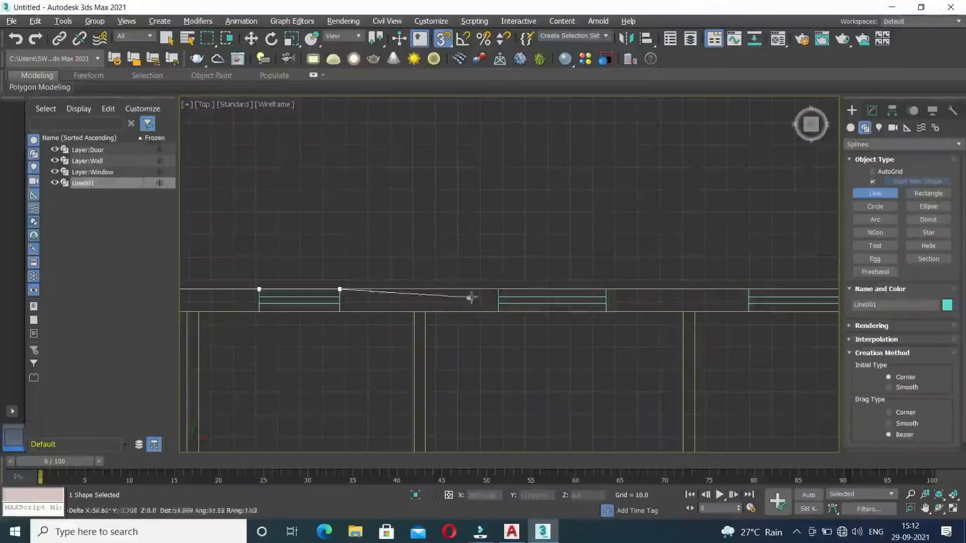
{"action": "left_click", "coordinate": [497, 289]}
{"action": "left_click", "coordinate": [606, 289]}
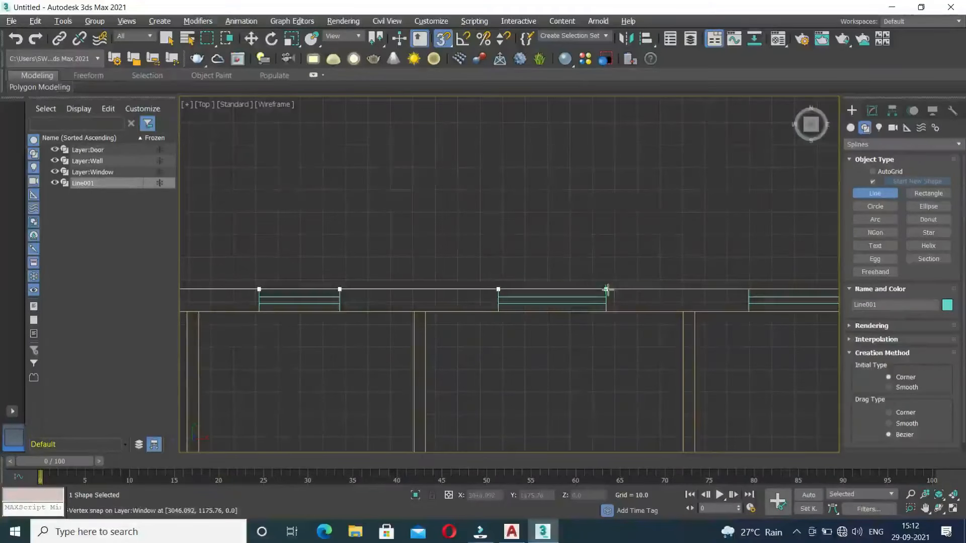
{"action": "middle_click_drag", "start_coordinate": [665, 309], "coordinate": [556, 360]}
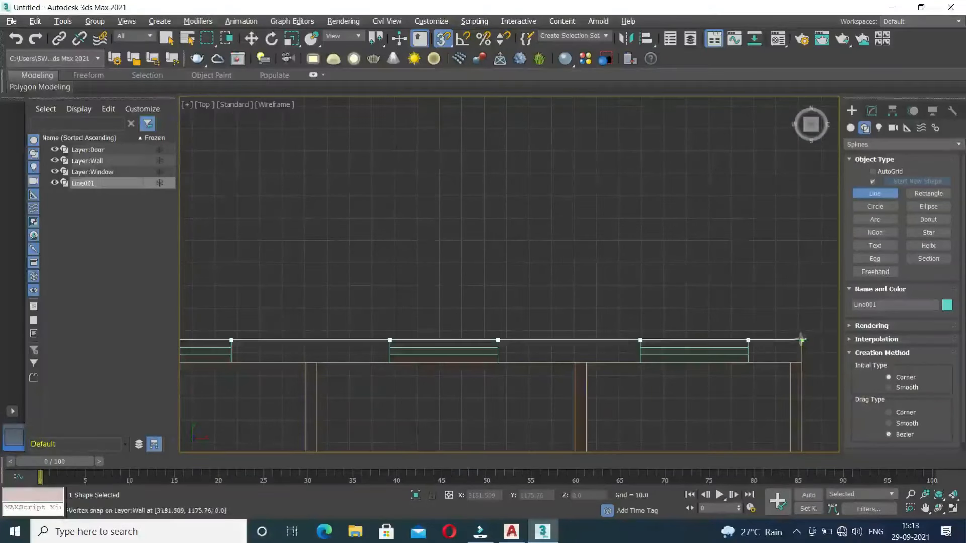
{"action": "left_click", "coordinate": [802, 355]}
Step: Trace down the plan's right outer wall face, adding vertices at both edges of its door opening
{"action": "middle_click_drag", "start_coordinate": [812, 416], "coordinate": [759, 248]}
{"action": "middle_click_drag", "start_coordinate": [754, 380], "coordinate": [738, 211]}
{"action": "middle_click_drag", "start_coordinate": [738, 371], "coordinate": [721, 218]}
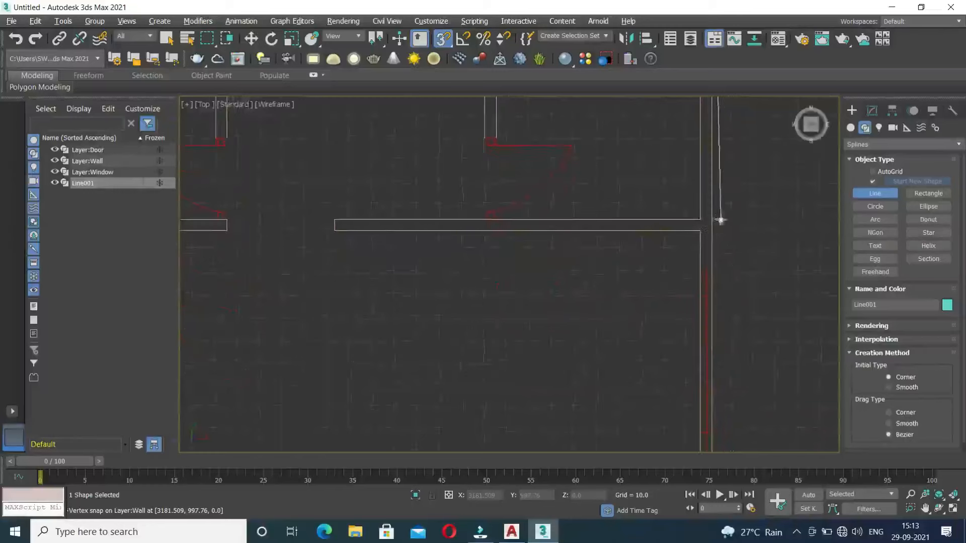
{"action": "left_click", "coordinate": [712, 270]}
{"action": "middle_click_drag", "start_coordinate": [729, 377], "coordinate": [698, 280]}
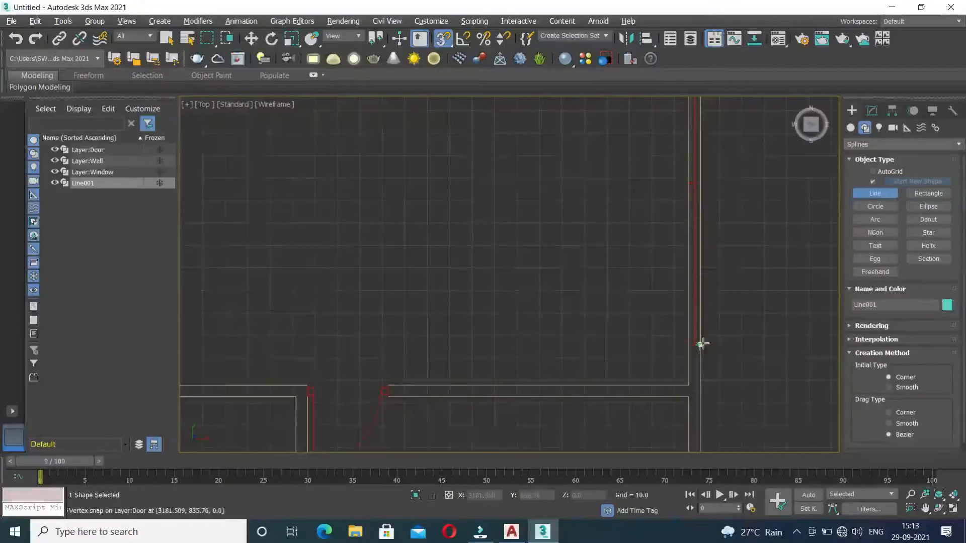
{"action": "middle_click_drag", "start_coordinate": [700, 392], "coordinate": [700, 240]}
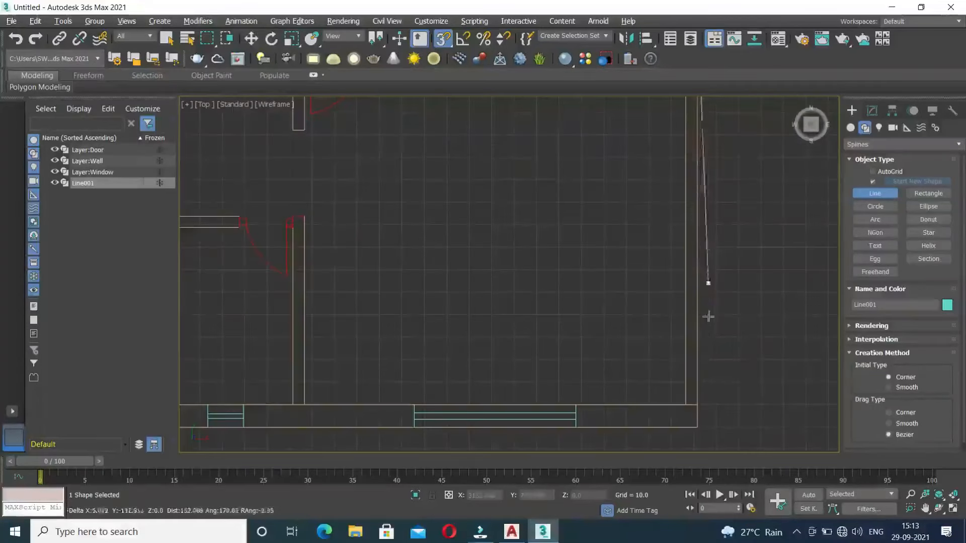
Step: Carry the outline around the lower-right corner and along the lower outer wall, adding vertices at both edges of its three windows
{"action": "left_click", "coordinate": [576, 427]}
{"action": "middle_click_drag", "start_coordinate": [628, 430], "coordinate": [748, 397]}
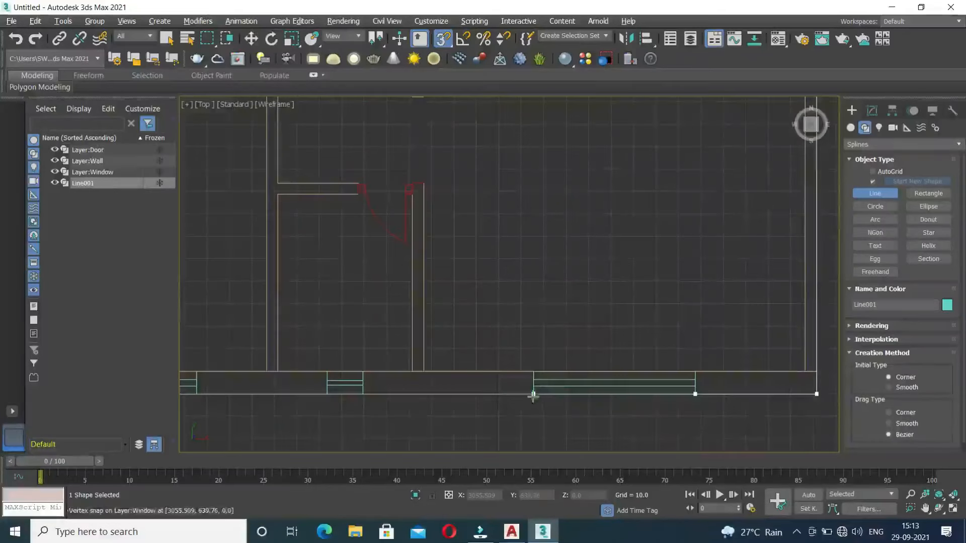
{"action": "left_click", "coordinate": [362, 395]}
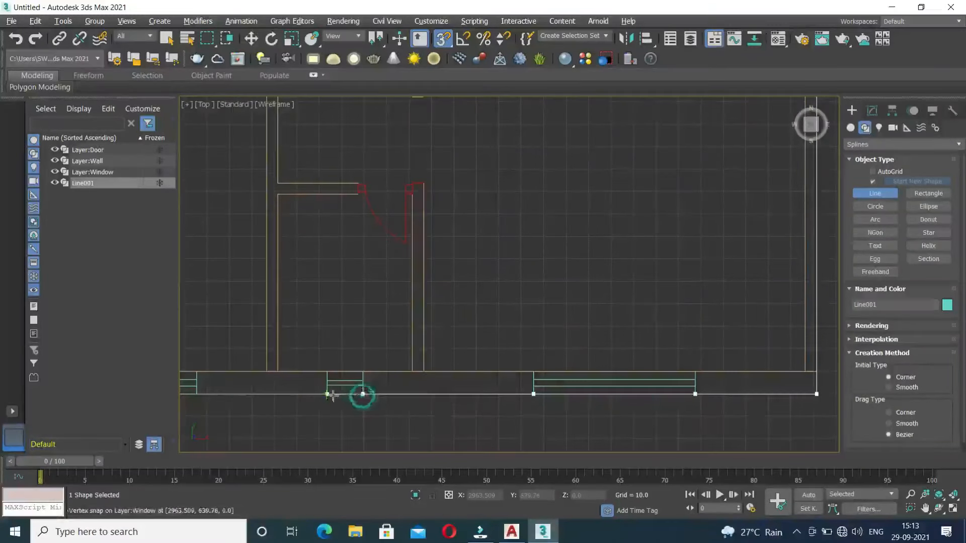
{"action": "left_click", "coordinate": [328, 394]}
{"action": "middle_click_drag", "start_coordinate": [287, 397], "coordinate": [518, 382]}
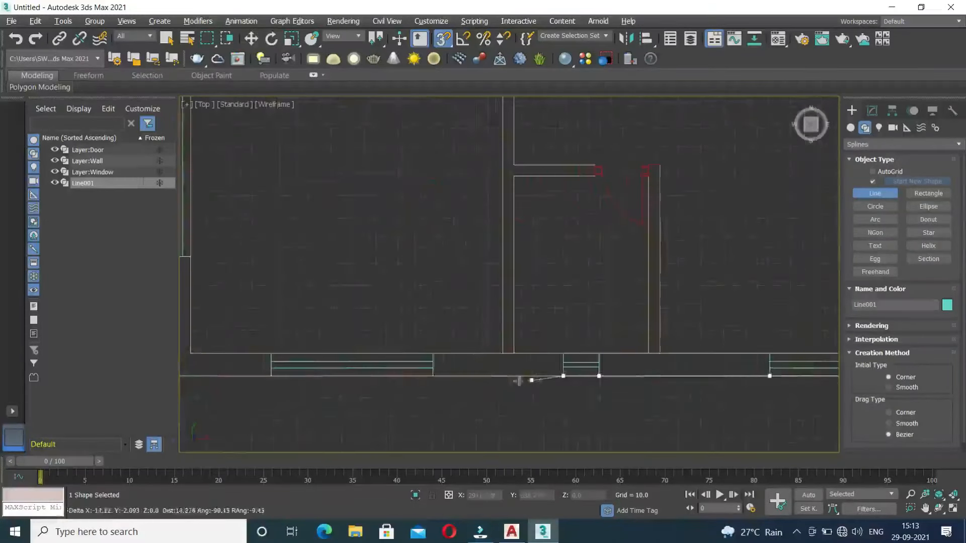
{"action": "left_click", "coordinate": [432, 376]}
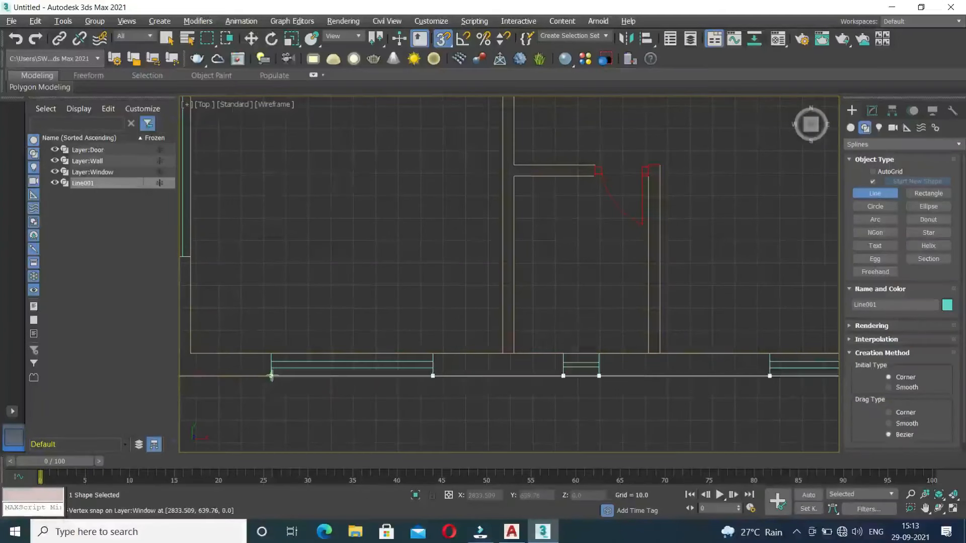
{"action": "left_click", "coordinate": [271, 375]}
Step: Turn the outline at the plan's lower-left corner and up the left outer wall, adding vertices at both edges of its window
{"action": "middle_click_drag", "start_coordinate": [210, 384], "coordinate": [397, 403]}
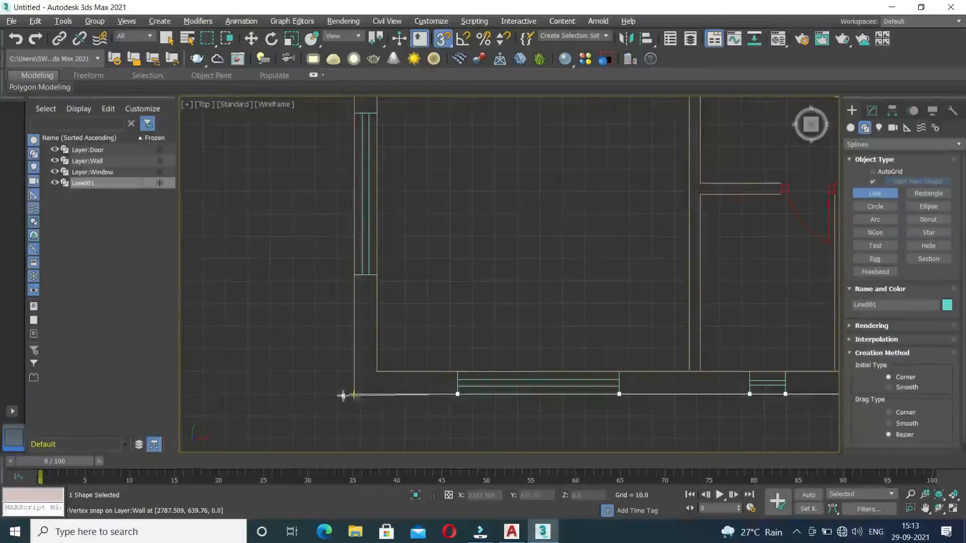
{"action": "left_click", "coordinate": [354, 395]}
{"action": "left_click", "coordinate": [354, 275]}
{"action": "middle_click_drag", "start_coordinate": [375, 385], "coordinate": [384, 472]}
{"action": "left_click", "coordinate": [363, 200]}
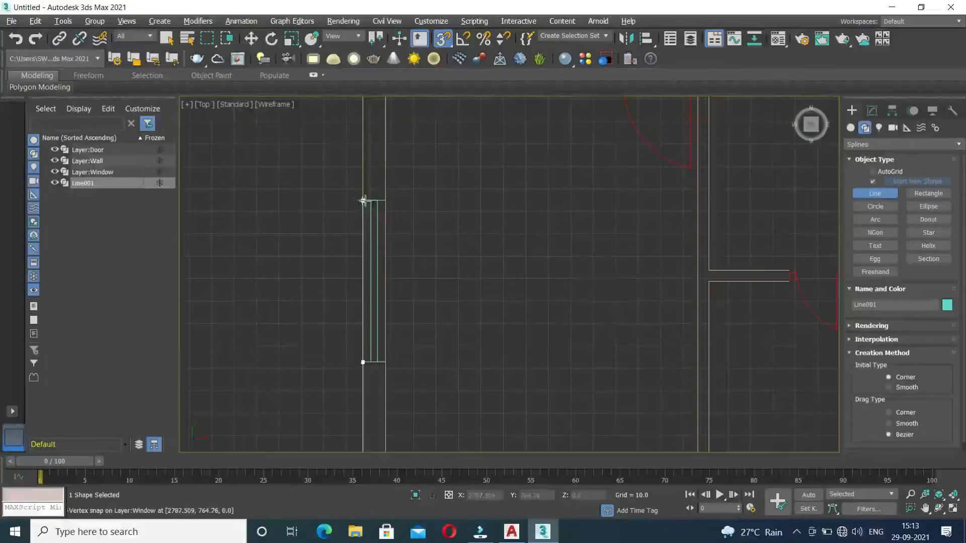
Step: Trace around the wall end at the entrance's lower side and both faces of the adjoining partition up to its door opening
{"action": "middle_click_drag", "start_coordinate": [373, 187], "coordinate": [375, 280]}
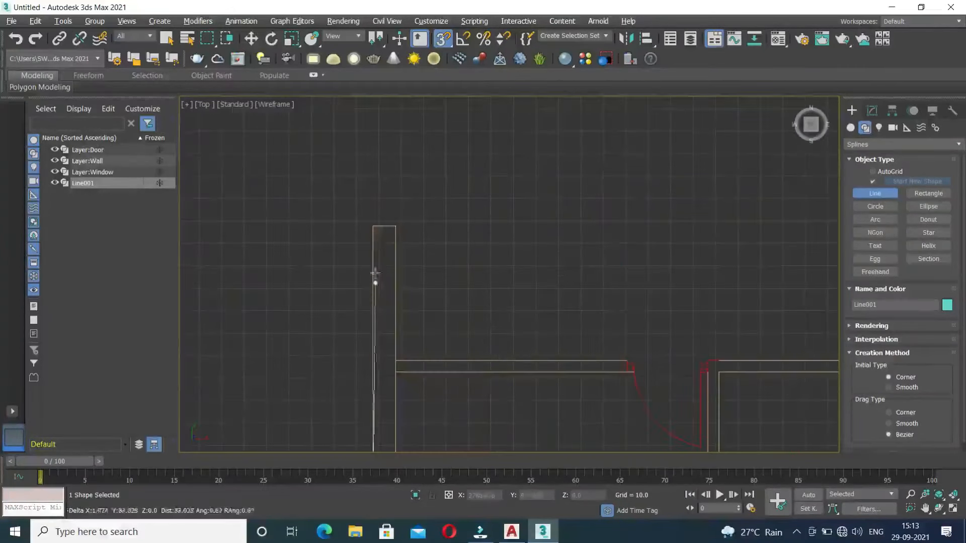
{"action": "left_click", "coordinate": [373, 227]}
{"action": "left_click", "coordinate": [395, 225]}
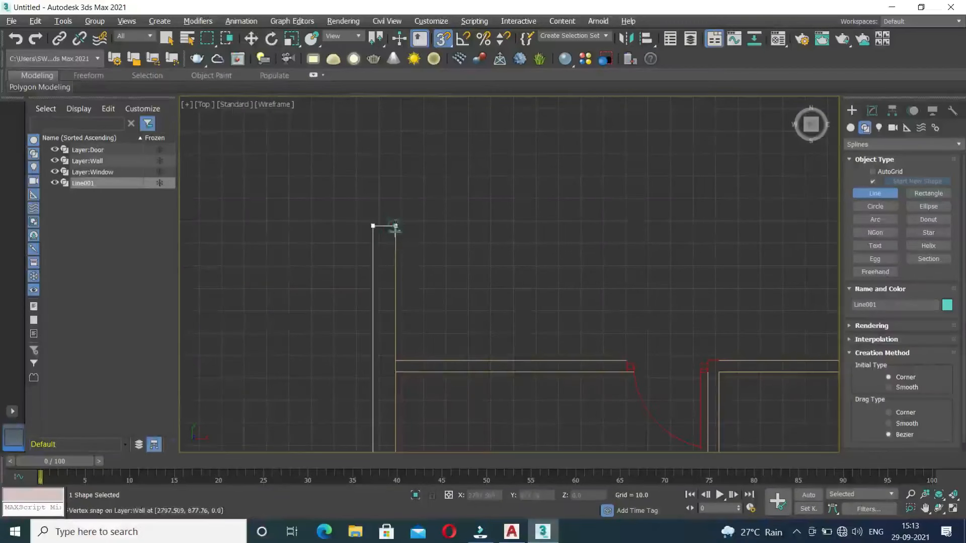
{"action": "left_click", "coordinate": [396, 360]}
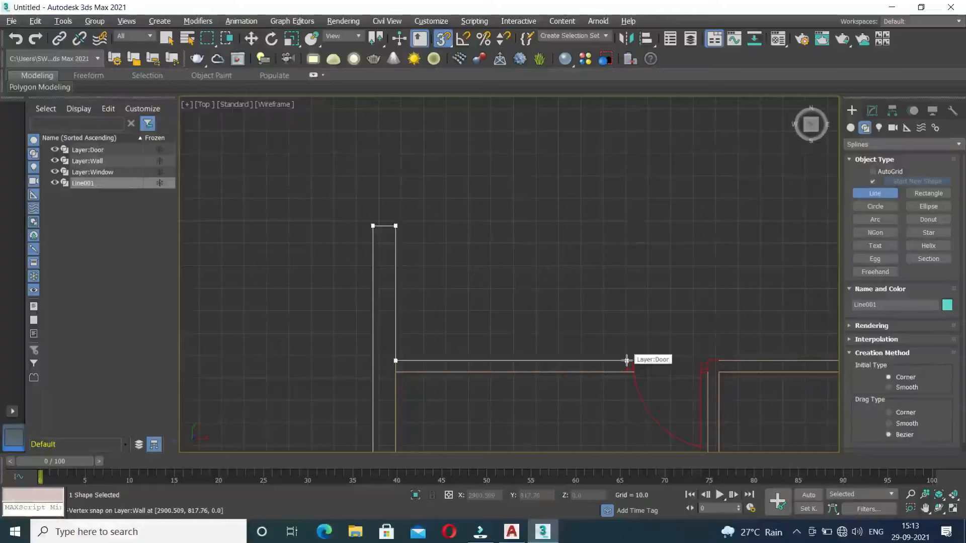
{"action": "scroll", "coordinate": [627, 360], "scroll_direction": "up", "scroll_amount": 1}
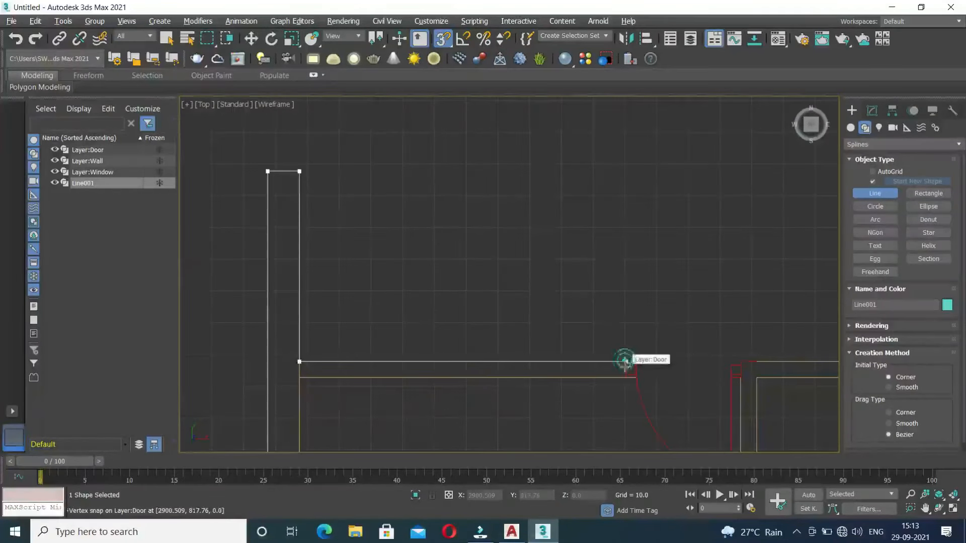
{"action": "left_click", "coordinate": [625, 377]}
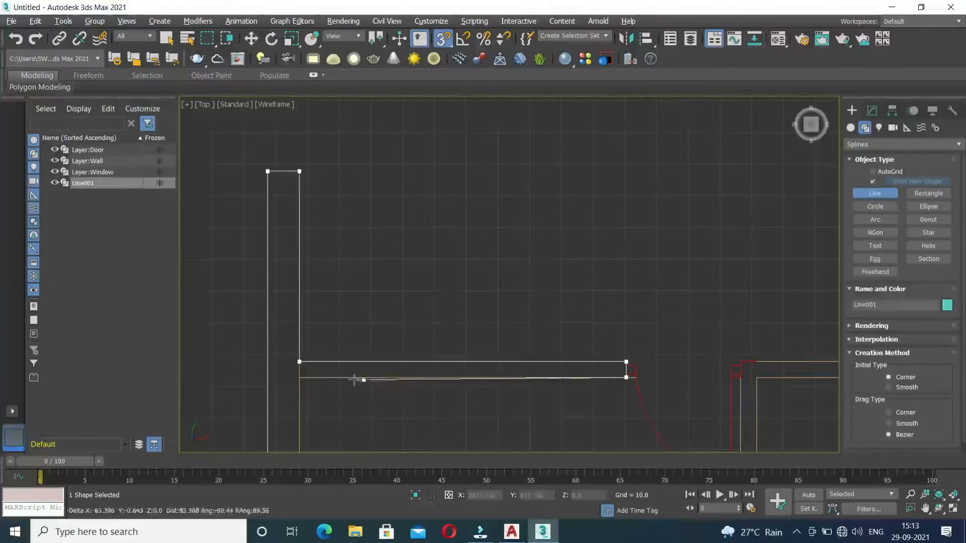
{"action": "left_click", "coordinate": [300, 377]}
Step: Trace the left wall's inner face past both window edges, around the inner lower-left corner to the first edge of the lower wall's window
{"action": "middle_click_drag", "start_coordinate": [300, 377], "coordinate": [324, 225]}
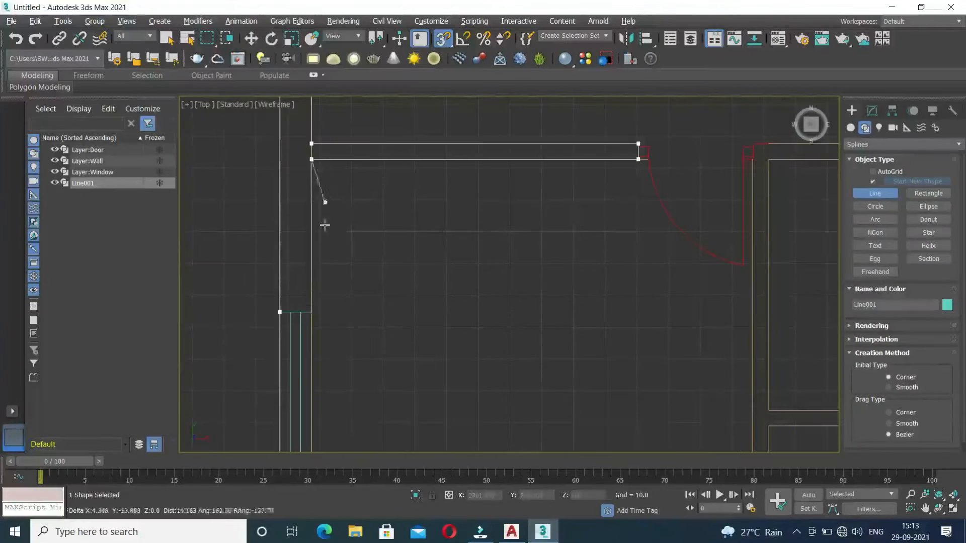
{"action": "middle_click_drag", "start_coordinate": [332, 350], "coordinate": [339, 172]}
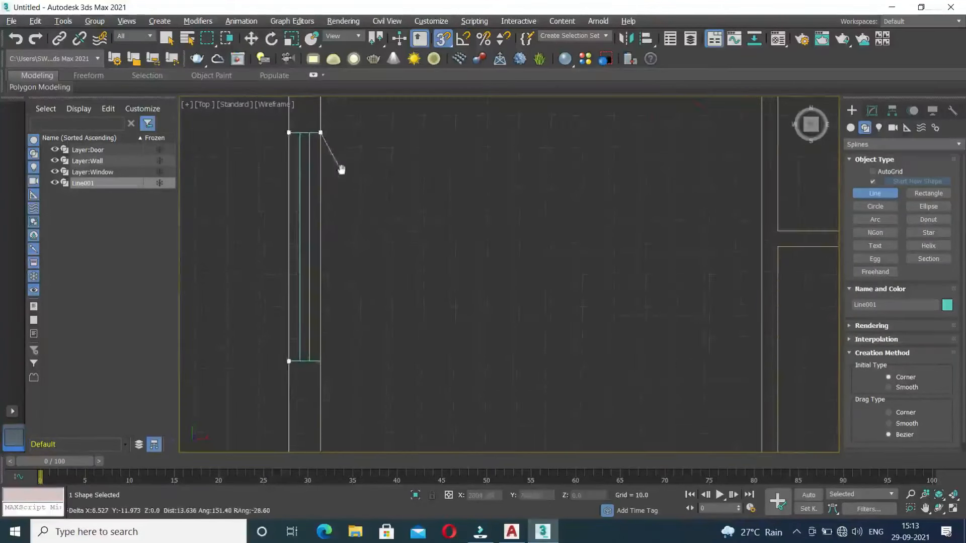
{"action": "left_click", "coordinate": [320, 360]}
{"action": "middle_click_drag", "start_coordinate": [368, 382], "coordinate": [365, 126]}
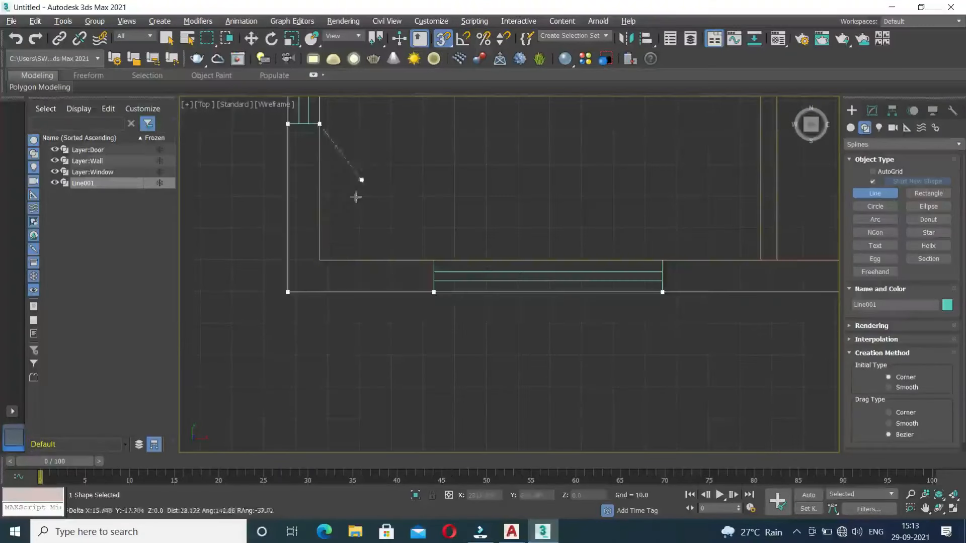
{"action": "left_click", "coordinate": [433, 260]}
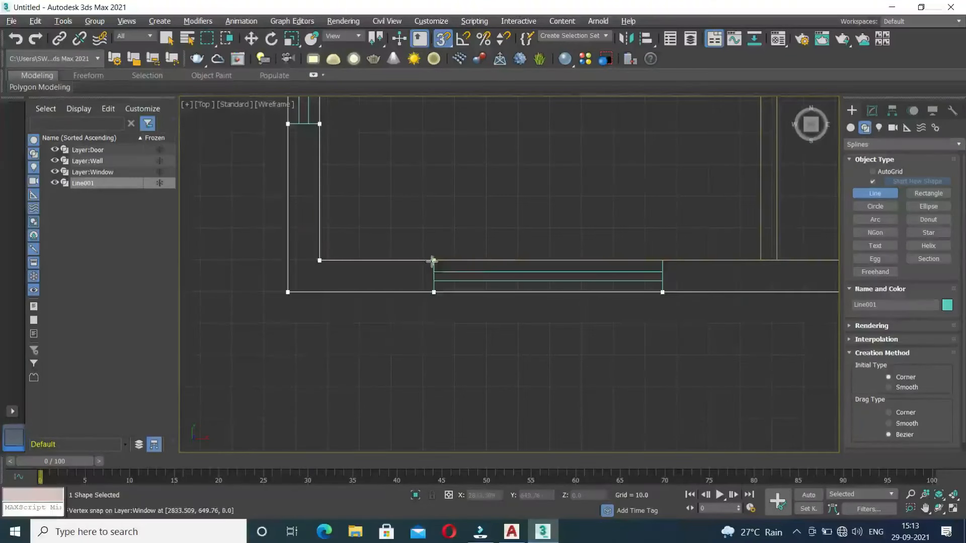
Step: Try continuing the inner face of the lower wall past the partition to both edges of the small window, and remove those two vertices
{"action": "middle_click_drag", "start_coordinate": [724, 270], "coordinate": [578, 328]}
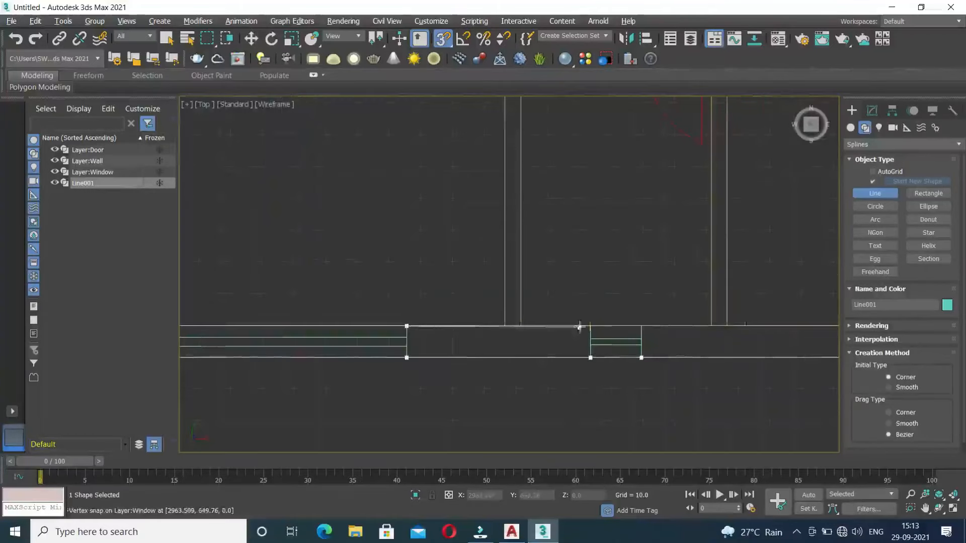
{"action": "left_click", "coordinate": [641, 326]}
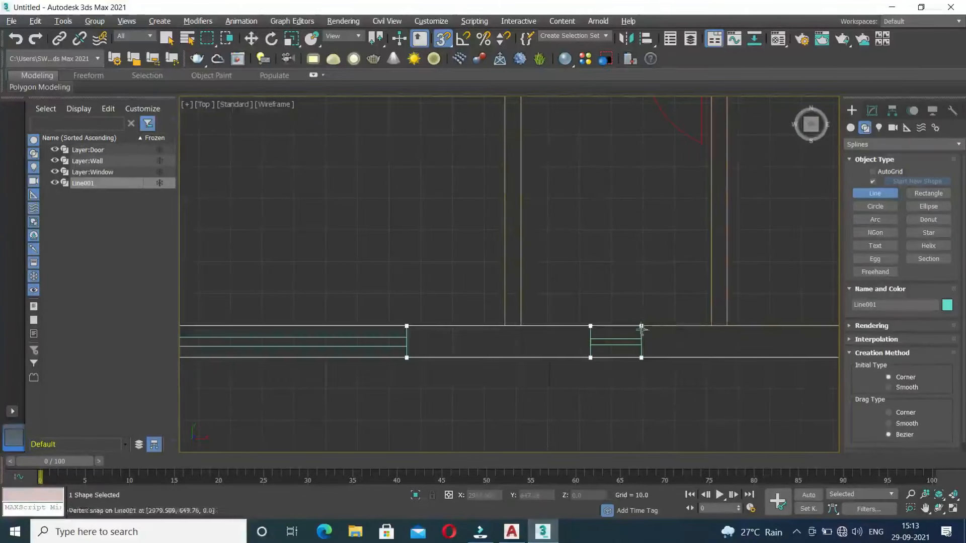
{"action": "middle_click_drag", "start_coordinate": [566, 320], "coordinate": [556, 385]}
{"action": "scroll", "coordinate": [557, 380], "scroll_direction": "down", "scroll_amount": 3}
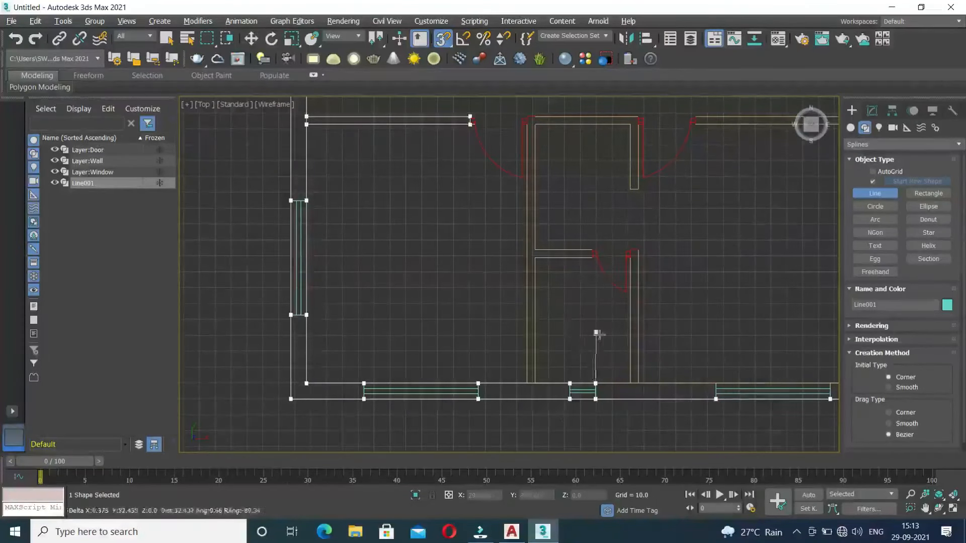
{"action": "key", "text": "BackSpace"}
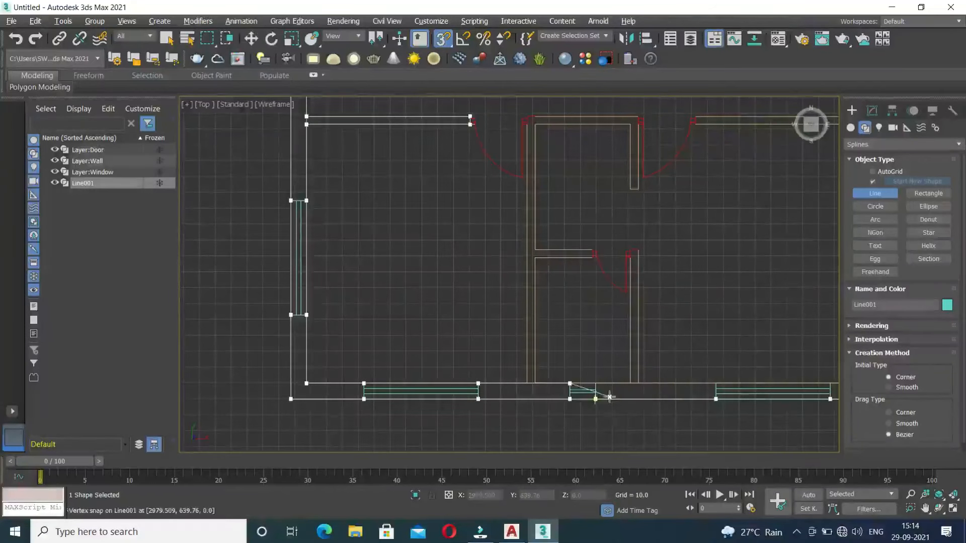
{"action": "key", "text": "BackSpace"}
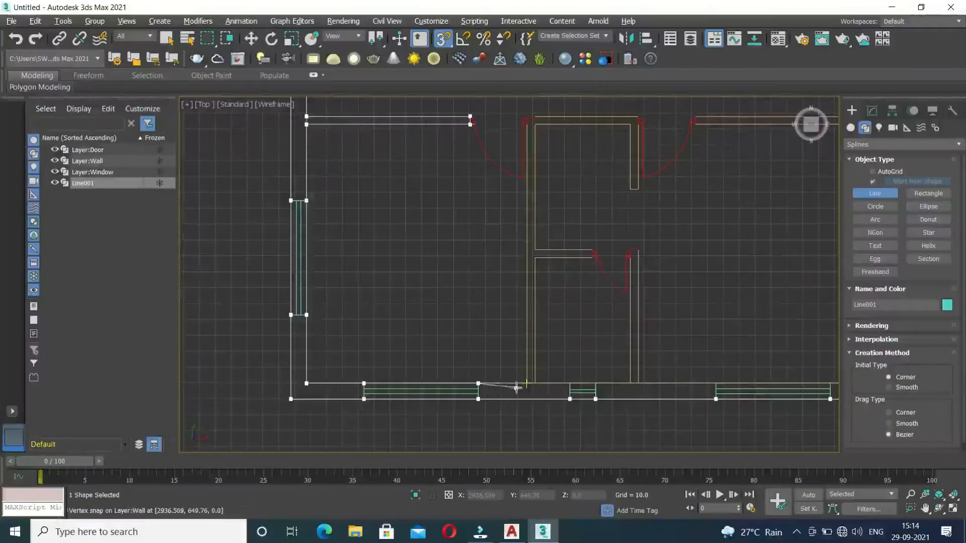
Step: Run the outline to the partition junction on the lower wall and up the partition's left face to its upper corner at the door opening
{"action": "left_click", "coordinate": [527, 383]}
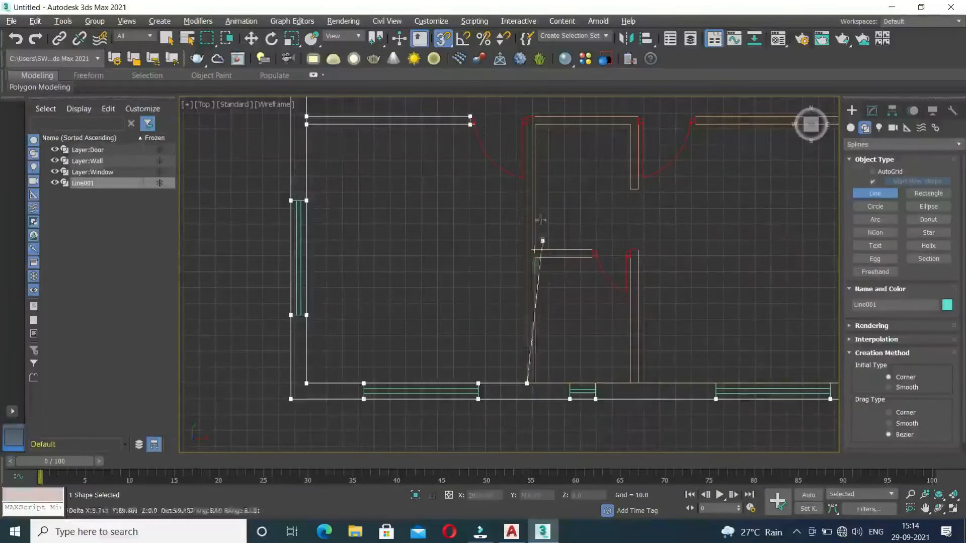
{"action": "middle_click_drag", "start_coordinate": [526, 121], "coordinate": [527, 171]}
{"action": "scroll", "coordinate": [527, 170], "scroll_direction": "up", "scroll_amount": 4}
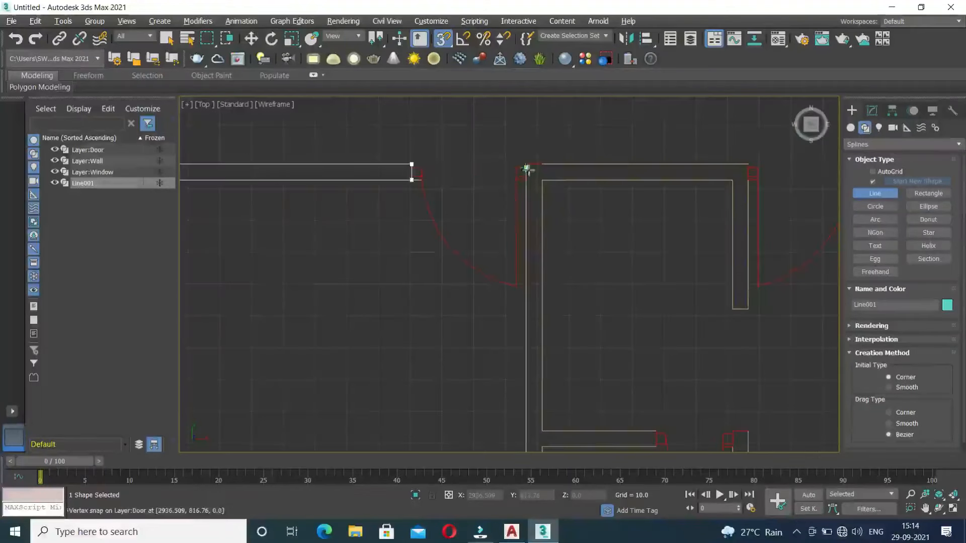
{"action": "left_click", "coordinate": [527, 164]}
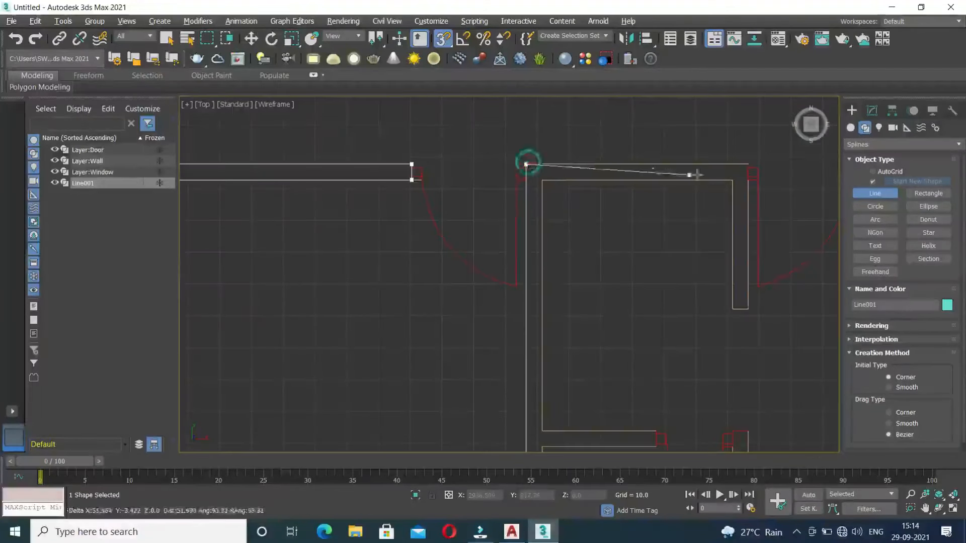
Step: Trace the upper partition to its right corner, around the short return wall's end, and back along the inner face to the room's upper-left corner
{"action": "left_click", "coordinate": [748, 164]}
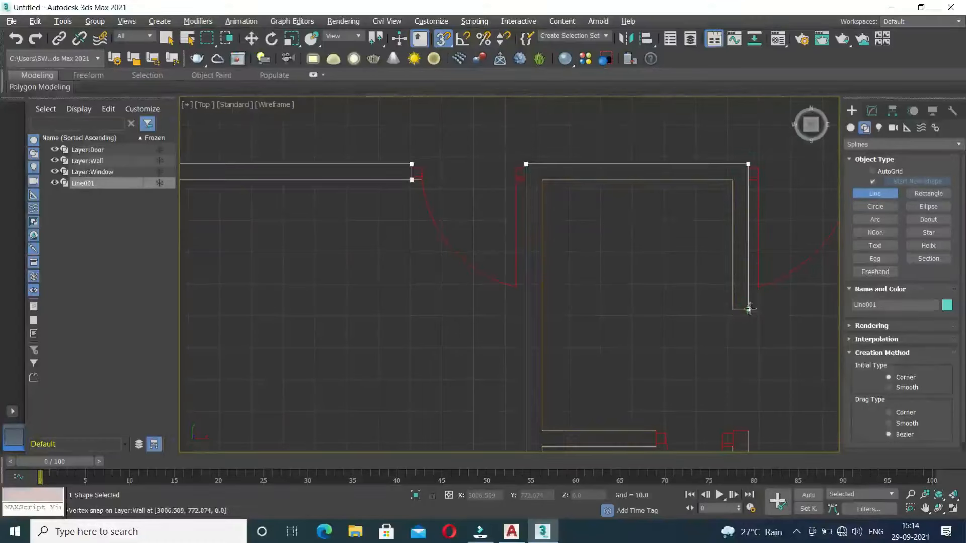
{"action": "left_click", "coordinate": [733, 309]}
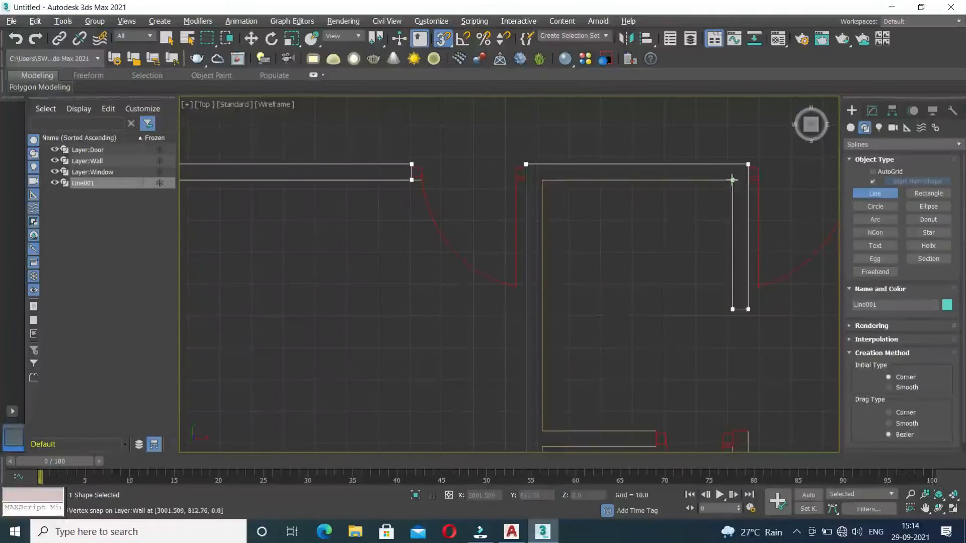
{"action": "left_click", "coordinate": [541, 180]}
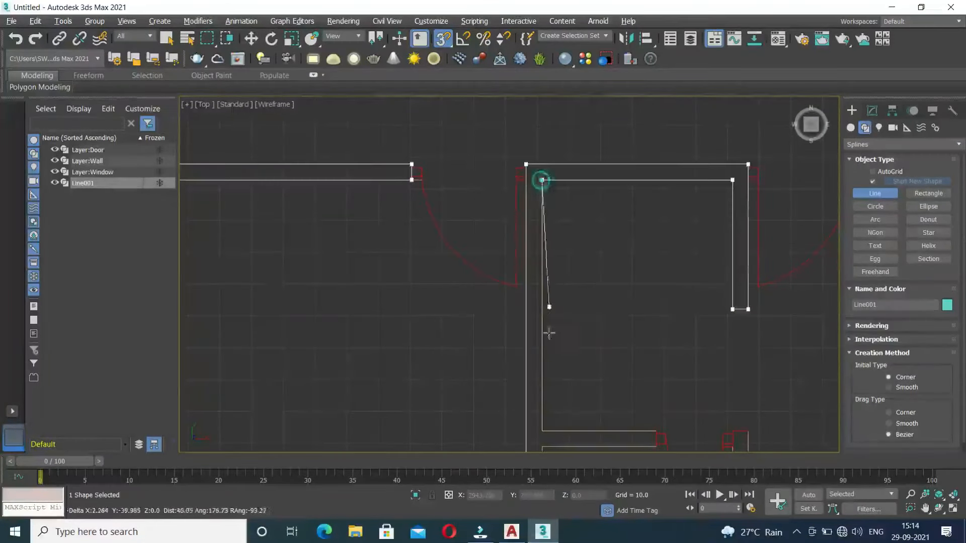
Step: Trace down the room's left inner face to the cross partition and along its upper face to the door opening
{"action": "middle_click_drag", "start_coordinate": [548, 334], "coordinate": [543, 244]}
{"action": "left_click", "coordinate": [536, 334]}
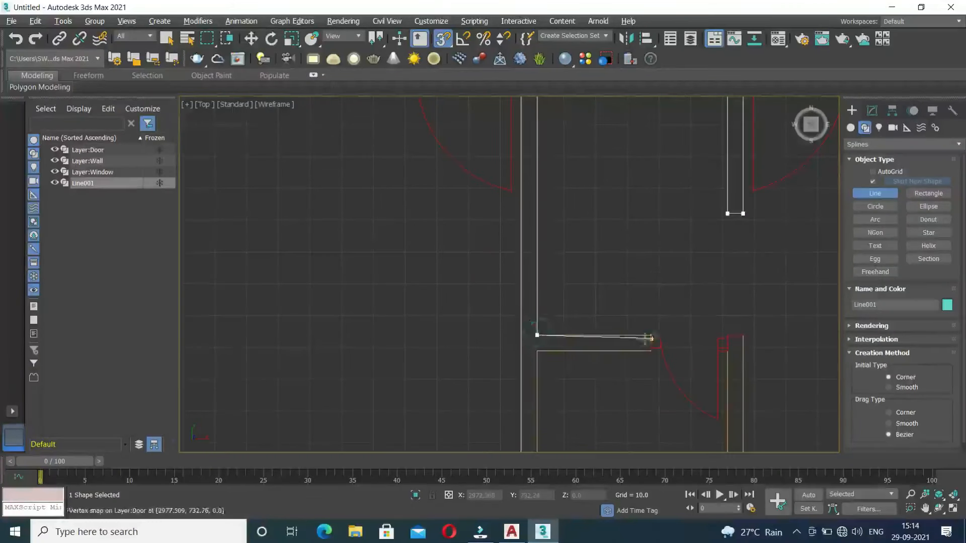
{"action": "left_click", "coordinate": [650, 335]}
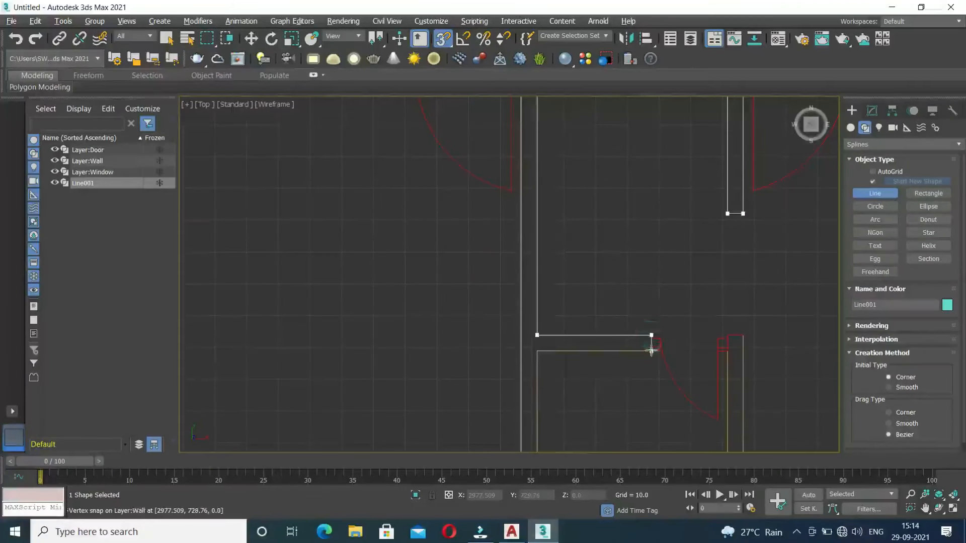
Step: Trace around the cross partition's end at the door opening, back along its lower face, and down the long partition to the lower wall
{"action": "left_click", "coordinate": [651, 351]}
{"action": "left_click", "coordinate": [537, 351]}
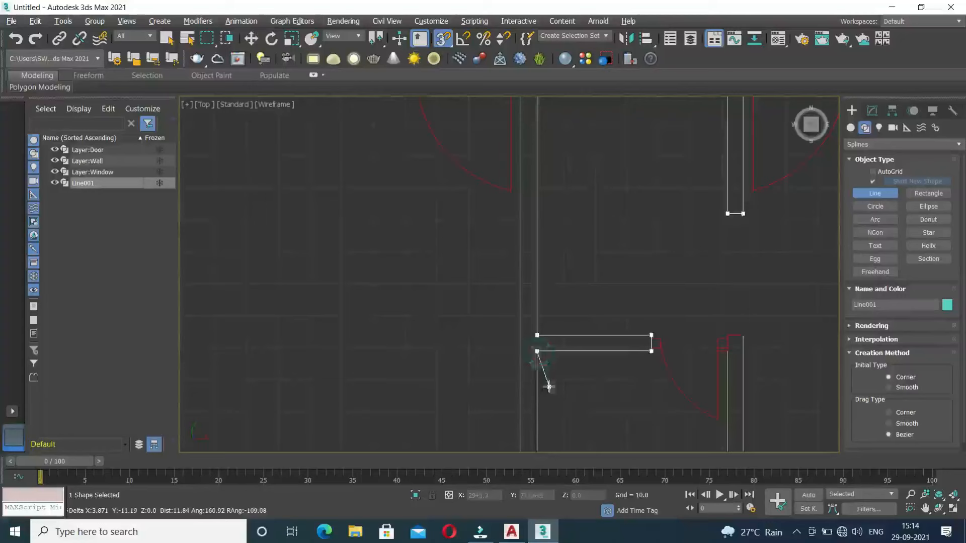
{"action": "middle_click_drag", "start_coordinate": [547, 384], "coordinate": [539, 231]}
{"action": "left_click", "coordinate": [529, 407]}
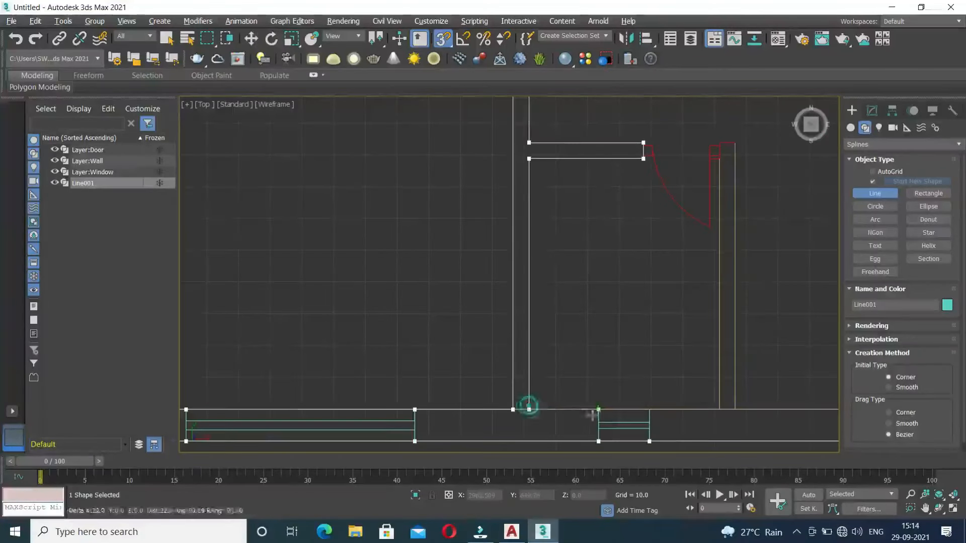
Step: Run the outline past the small window's edges on the lower wall, around the next upright partition, and back to the lower wall
{"action": "left_click", "coordinate": [598, 410]}
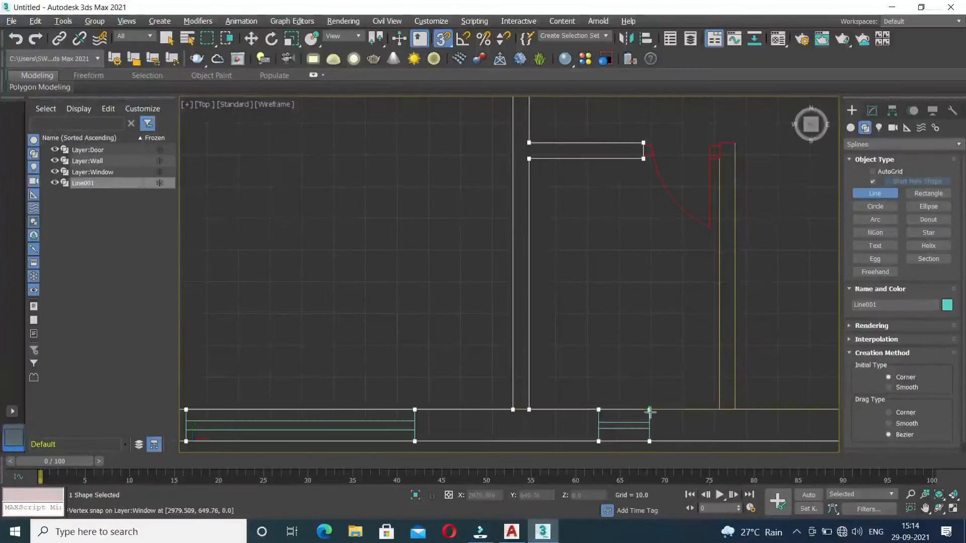
{"action": "left_click", "coordinate": [719, 409]}
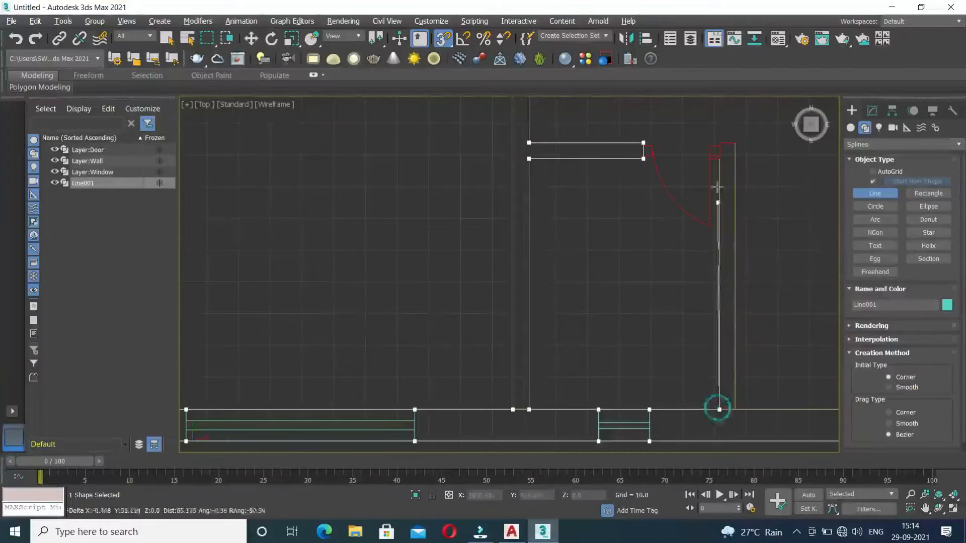
{"action": "left_click", "coordinate": [735, 142]}
{"action": "left_click", "coordinate": [735, 410]}
Step: Continue the lower wall's inner face across the right-hand window to the building's lower-right inner corner
{"action": "middle_click_drag", "start_coordinate": [753, 384], "coordinate": [447, 341]}
{"action": "left_click", "coordinate": [586, 369]}
{"action": "middle_click_drag", "start_coordinate": [586, 369], "coordinate": [421, 389]}
{"action": "left_click", "coordinate": [805, 389]}
Step: Trace up the right wall to the lower cross partition, around its free end at the door, and back to the right wall
{"action": "middle_click_drag", "start_coordinate": [779, 311], "coordinate": [711, 498]}
{"action": "scroll", "coordinate": [711, 442], "scroll_direction": "down", "scroll_amount": 2}
{"action": "left_click", "coordinate": [730, 188]}
{"action": "left_click", "coordinate": [428, 187]}
{"action": "left_click", "coordinate": [428, 177]}
{"action": "left_click", "coordinate": [729, 176]}
Step: Trace up the right wall with vertices at both opening edges, then along the upper cross partition's lower face and around its free end
{"action": "middle_click_drag", "start_coordinate": [686, 182], "coordinate": [664, 321]}
{"action": "left_click", "coordinate": [707, 273]}
{"action": "middle_click_drag", "start_coordinate": [677, 218], "coordinate": [678, 516]}
{"action": "left_click", "coordinate": [709, 248]}
{"action": "left_click", "coordinate": [708, 207]}
{"action": "left_click", "coordinate": [343, 207]}
{"action": "left_click", "coordinate": [343, 197]}
Step: Follow the upper cross partition's upper face to the right wall, adding vertices at both sides of the abutting door opening
{"action": "middle_click_drag", "start_coordinate": [493, 199], "coordinate": [485, 270]}
{"action": "left_click", "coordinate": [491, 270]}
{"action": "scroll", "coordinate": [492, 271], "scroll_direction": "up", "scroll_amount": 2}
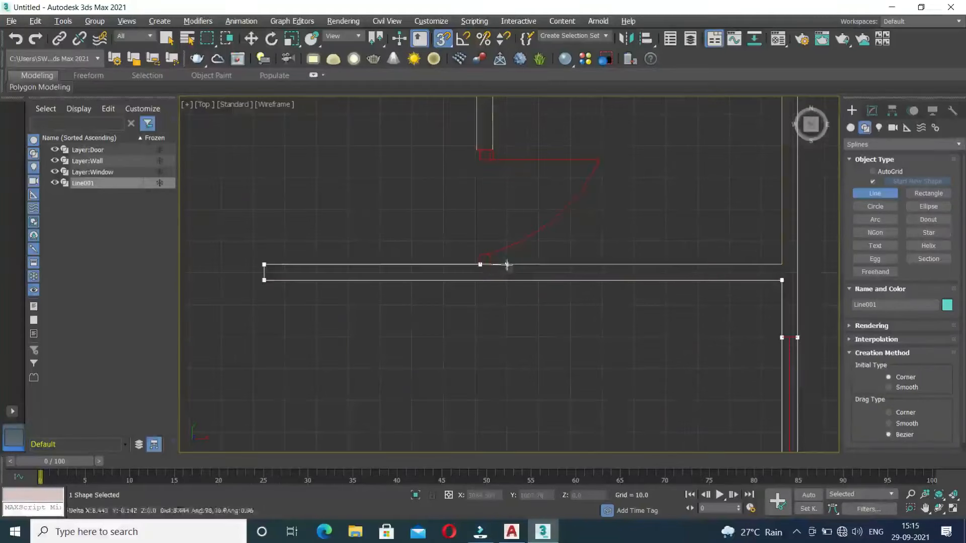
{"action": "left_click", "coordinate": [490, 264]}
{"action": "left_click", "coordinate": [782, 264]}
Step: Trace up to the upper-right inner corner and along the upper wall past both window edges to the first partition
{"action": "middle_click_drag", "start_coordinate": [692, 99], "coordinate": [664, 418]}
{"action": "left_click", "coordinate": [754, 197]}
{"action": "left_click", "coordinate": [697, 196]}
{"action": "left_click", "coordinate": [541, 197]}
{"action": "scroll", "coordinate": [466, 197], "scroll_direction": "up", "scroll_amount": 2}
{"action": "left_click", "coordinate": [466, 195]}
Step: Trace down the rightmost upper partition, around its lower end at the door, and back up its left face to the upper wall
{"action": "middle_click_drag", "start_coordinate": [490, 438], "coordinate": [473, 210]}
{"action": "middle_click_drag", "start_coordinate": [457, 447], "coordinate": [475, 352]}
{"action": "left_click", "coordinate": [431, 354]}
{"action": "middle_click_drag", "start_coordinate": [432, 252], "coordinate": [439, 428]}
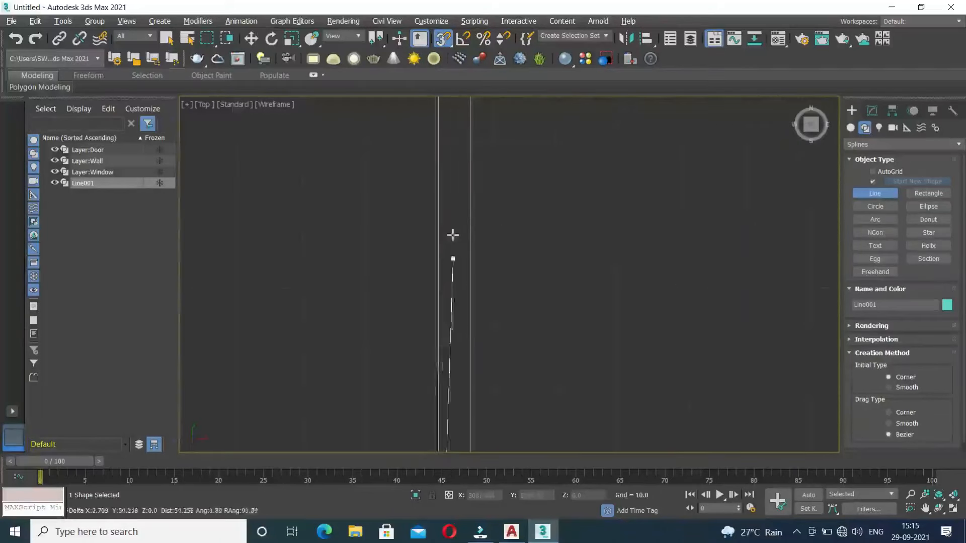
{"action": "scroll", "coordinate": [441, 302], "scroll_direction": "down", "scroll_amount": 3}
{"action": "left_click", "coordinate": [440, 162]}
Step: Add vertices at both edges of the second window from the right on the upper wall and continue to the middle partition
{"action": "left_click", "coordinate": [362, 161]}
{"action": "left_click", "coordinate": [255, 161]}
{"action": "middle_click_drag", "start_coordinate": [262, 203], "coordinate": [435, 228]}
{"action": "left_click", "coordinate": [356, 188]}
Step: Trace down the middle upper partition, around its lower end, and back up its left face to the upper wall
{"action": "middle_click_drag", "start_coordinate": [355, 437], "coordinate": [369, 311]}
{"action": "left_click", "coordinate": [369, 347]}
{"action": "scroll", "coordinate": [354, 349], "scroll_direction": "up", "scroll_amount": 2}
{"action": "left_click", "coordinate": [363, 345]}
{"action": "scroll", "coordinate": [367, 299], "scroll_direction": "down", "scroll_amount": 2}
{"action": "middle_click_drag", "start_coordinate": [359, 261], "coordinate": [373, 378]}
{"action": "left_click", "coordinate": [378, 155]}
Step: Add vertices at both edges of the third window from the right on the upper wall and continue to the leftmost partition
{"action": "middle_click_drag", "start_coordinate": [322, 189], "coordinate": [375, 225]}
{"action": "left_click", "coordinate": [356, 190]}
{"action": "left_click", "coordinate": [276, 190]}
{"action": "middle_click_drag", "start_coordinate": [276, 195], "coordinate": [420, 219]}
{"action": "left_click", "coordinate": [361, 214]}
Step: Trace down the leftmost partition's right face, around the connected horizontal wall's free end, and back to their shared lower-left corner
{"action": "middle_click_drag", "start_coordinate": [366, 351], "coordinate": [382, 217]}
{"action": "middle_click_drag", "start_coordinate": [382, 420], "coordinate": [388, 353]}
{"action": "left_click", "coordinate": [379, 380]}
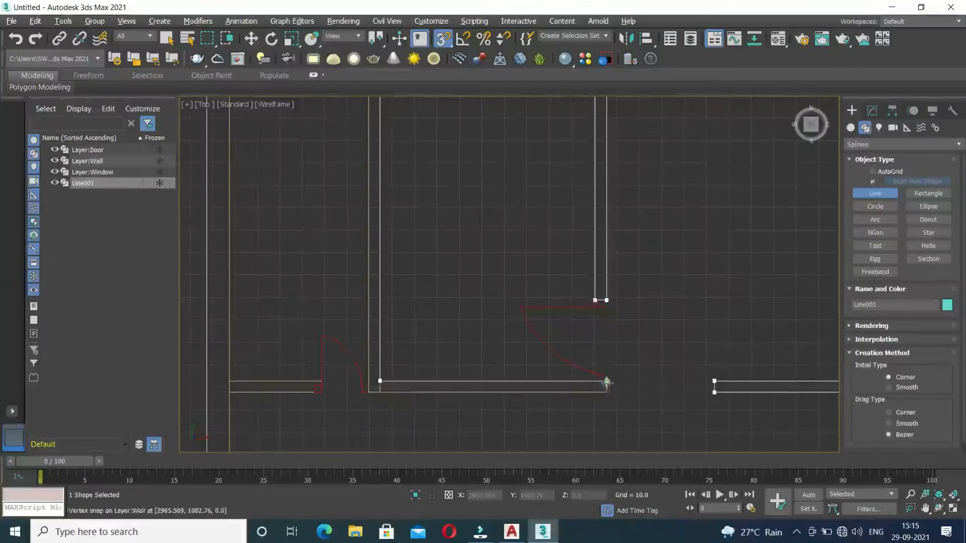
{"action": "left_click", "coordinate": [368, 392]}
Step: Trace up the leftmost partition's left face to the upper wall and along it to the building's upper-left inner corner
{"action": "middle_click_drag", "start_coordinate": [367, 222], "coordinate": [367, 387]}
{"action": "left_click", "coordinate": [369, 166]}
{"action": "left_click", "coordinate": [230, 166]}
Step: Trace down the left wall to the short cross partition, around its end at the door, and back to the left wall
{"action": "middle_click_drag", "start_coordinate": [254, 292], "coordinate": [272, 184]}
{"action": "middle_click_drag", "start_coordinate": [253, 375], "coordinate": [272, 240]}
{"action": "left_click", "coordinate": [265, 303]}
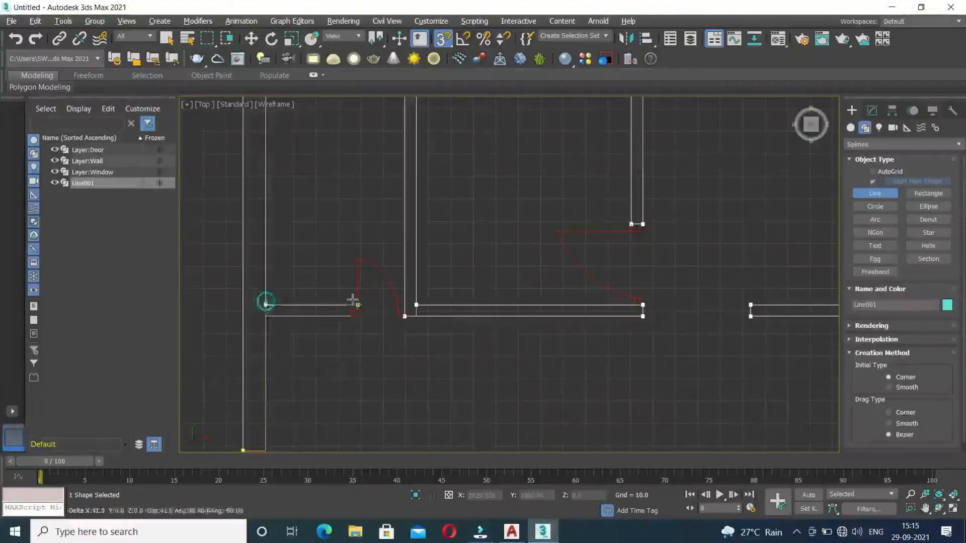
{"action": "left_click", "coordinate": [358, 304]}
{"action": "left_click", "coordinate": [359, 317]}
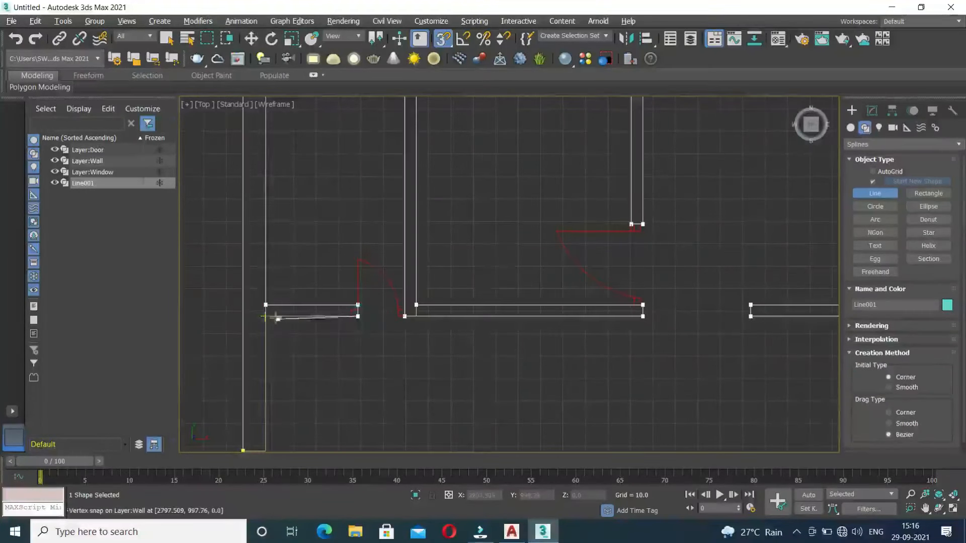
{"action": "left_click", "coordinate": [266, 316]}
Step: Finish the outline around the left wall's end at the entrance opening and close the spline at its starting vertex
{"action": "middle_click_drag", "start_coordinate": [273, 379], "coordinate": [291, 244]}
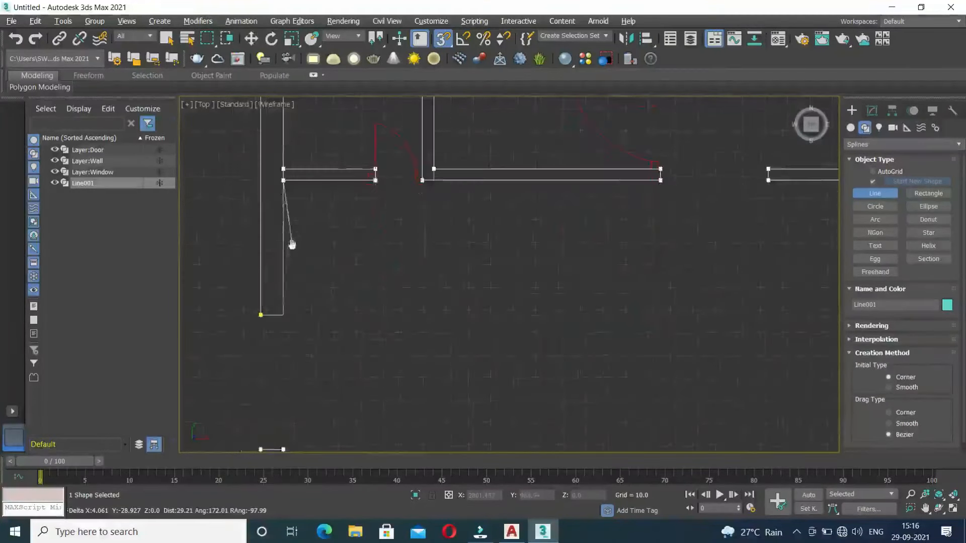
{"action": "left_click", "coordinate": [282, 316]}
{"action": "left_click", "coordinate": [259, 316]}
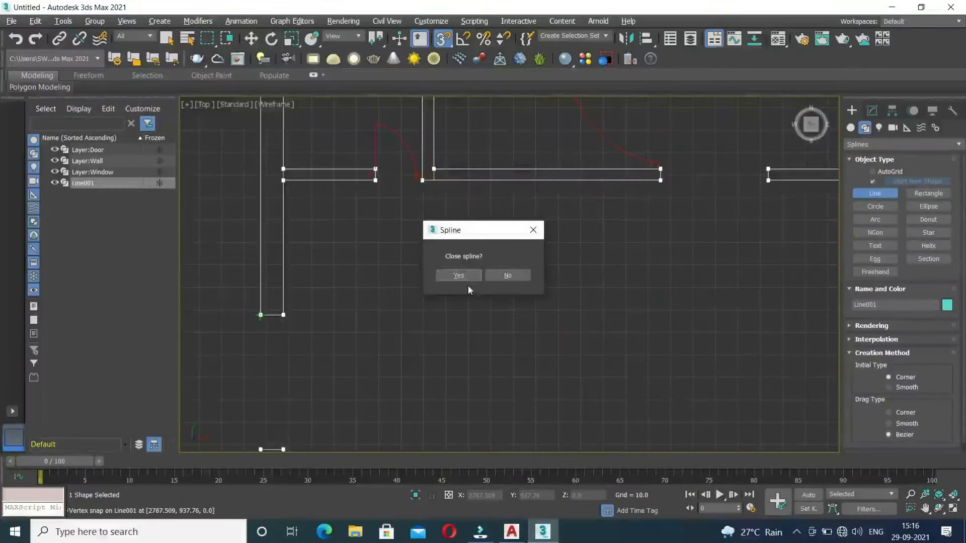
{"action": "left_click", "coordinate": [458, 275]}
Step: Show all four viewports and apply an Extrude modifier to the wall outline with an amount of 36
{"action": "scroll", "coordinate": [352, 349], "scroll_direction": "down", "scroll_amount": 5}
{"action": "scroll", "coordinate": [348, 336], "scroll_direction": "down", "scroll_amount": 5}
{"action": "scroll", "coordinate": [422, 307], "scroll_direction": "up", "scroll_amount": 2}
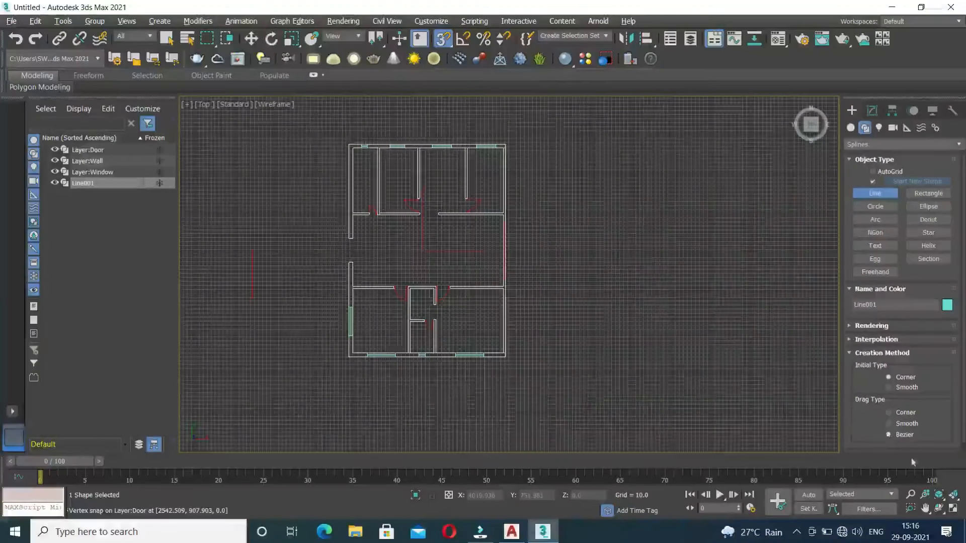
{"action": "left_click", "coordinate": [953, 509]}
{"action": "middle_click_drag", "start_coordinate": [763, 433], "coordinate": [739, 412]}
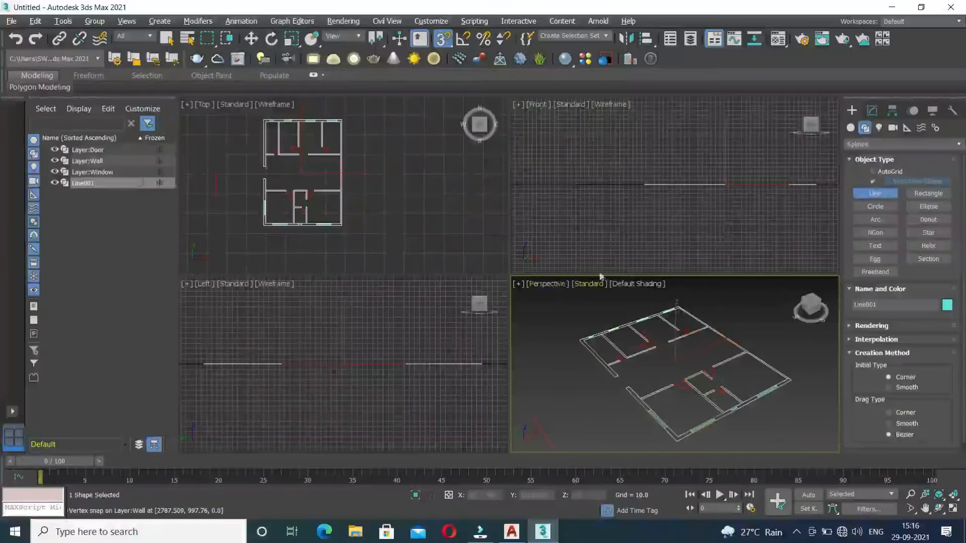
{"action": "left_click", "coordinate": [871, 110]}
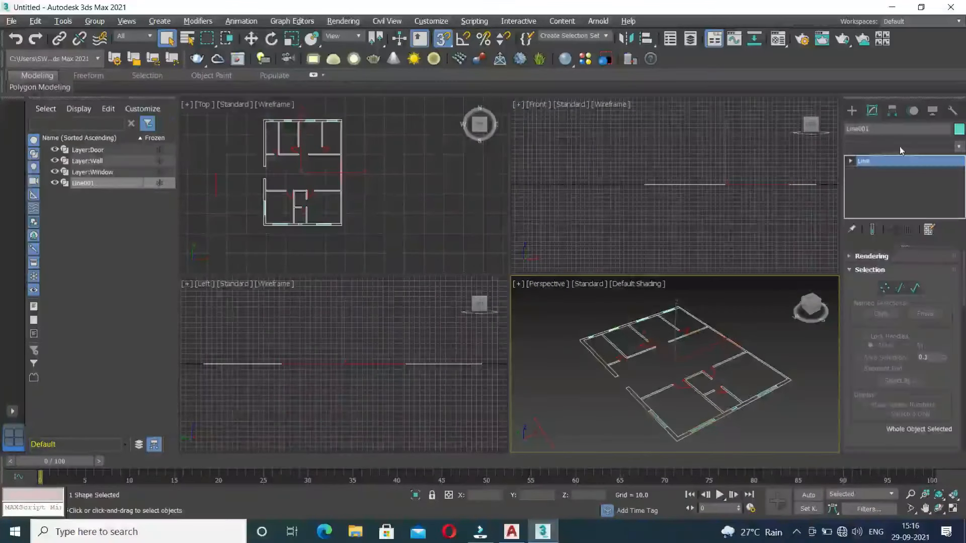
{"action": "left_click", "coordinate": [901, 147]}
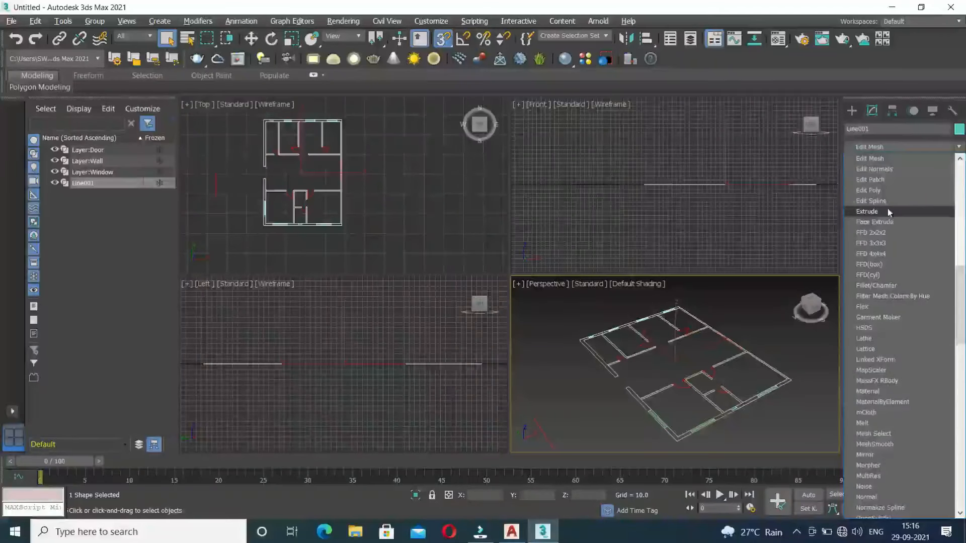
{"action": "left_click", "coordinate": [887, 210]}
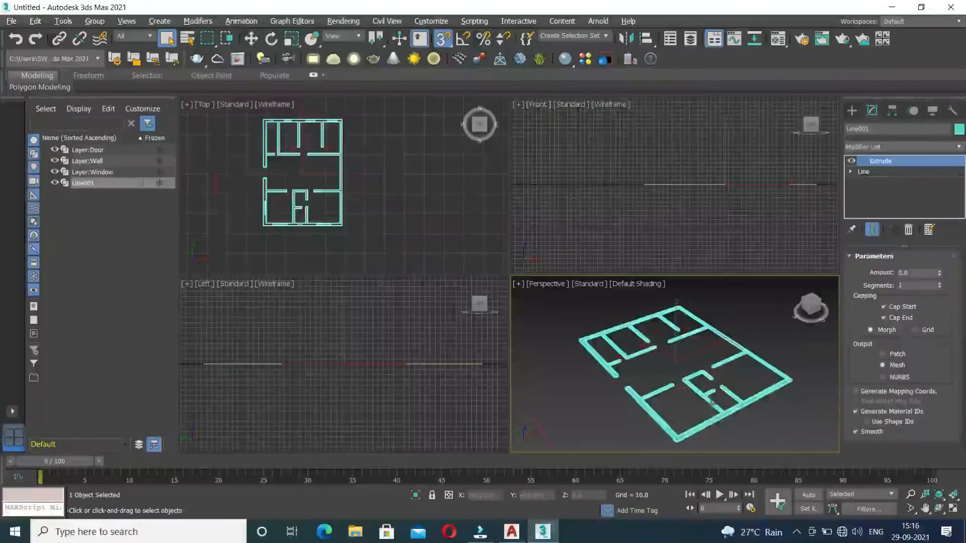
{"action": "scroll", "coordinate": [740, 394], "scroll_direction": "up", "scroll_amount": 3}
{"action": "scroll", "coordinate": [714, 413], "scroll_direction": "up", "scroll_amount": 2}
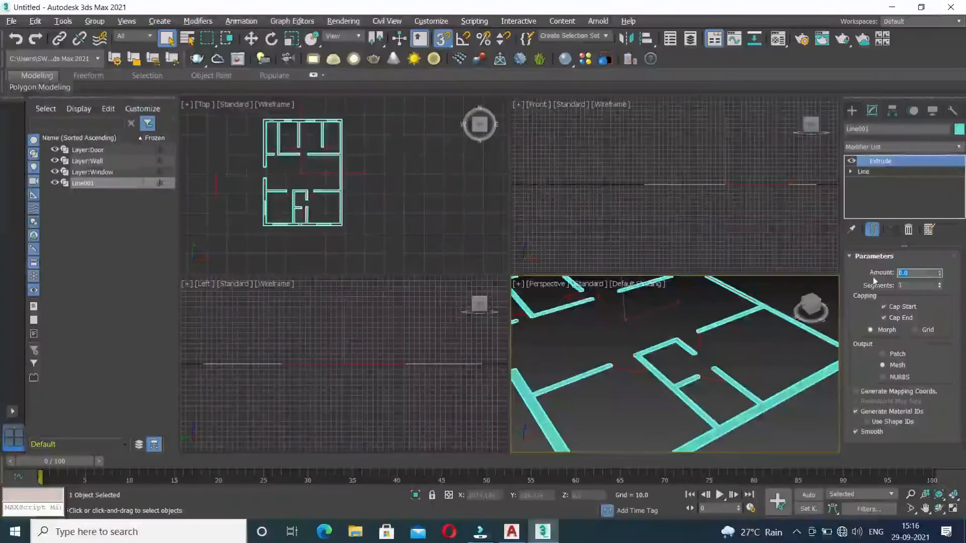
{"action": "type", "text": "36"}
{"action": "key", "text": "Return"}
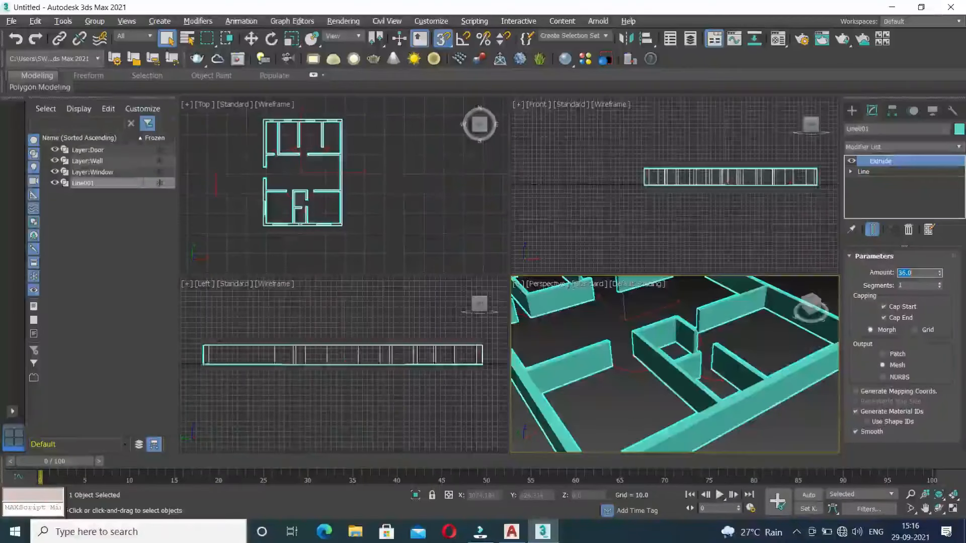
Step: Maximize the perspective viewport and convert the extruded walls to an Editable Poly
{"action": "scroll", "coordinate": [771, 382], "scroll_direction": "down", "scroll_amount": 5}
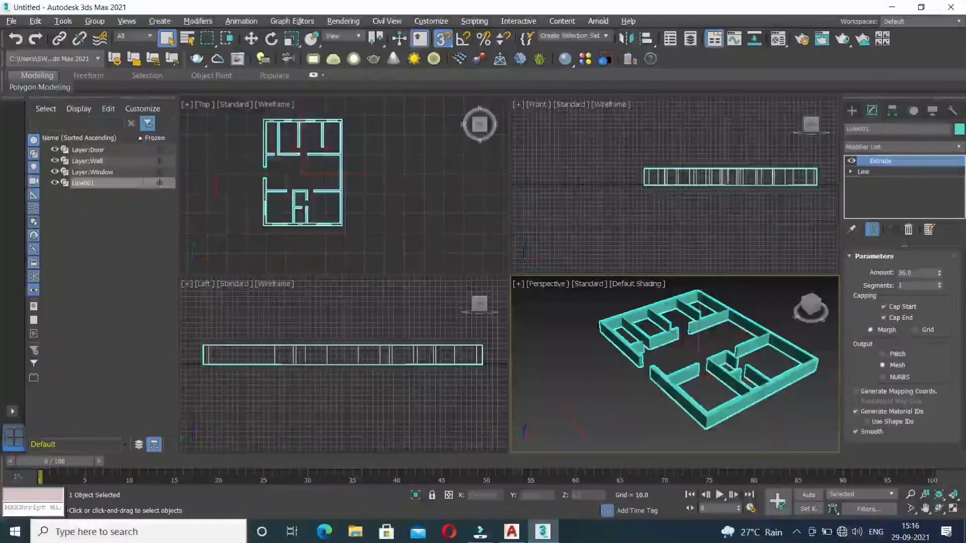
{"action": "scroll", "coordinate": [647, 403], "scroll_direction": "up", "scroll_amount": 6}
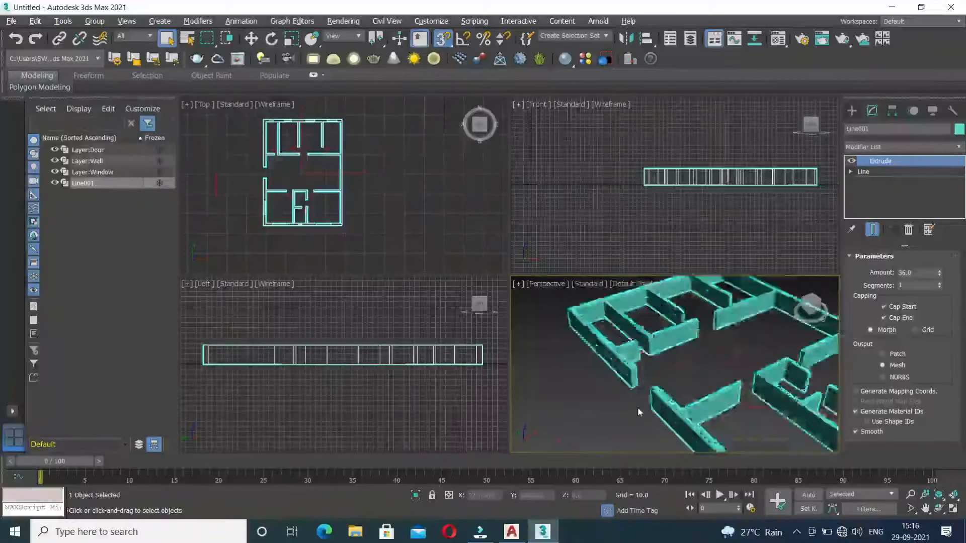
{"action": "scroll", "coordinate": [639, 407], "scroll_direction": "down", "scroll_amount": 3}
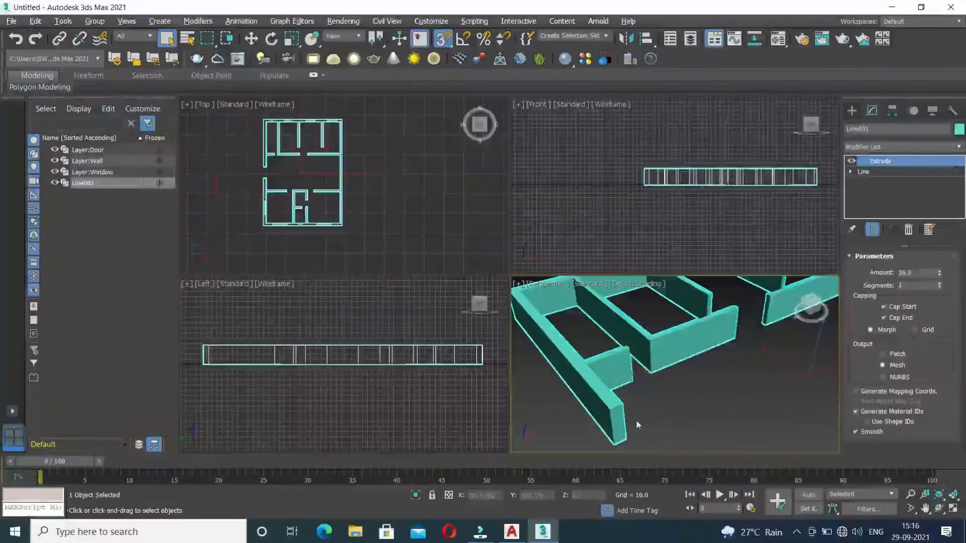
{"action": "key", "text": "alt+w"}
{"action": "scroll", "coordinate": [603, 375], "scroll_direction": "down", "scroll_amount": 4}
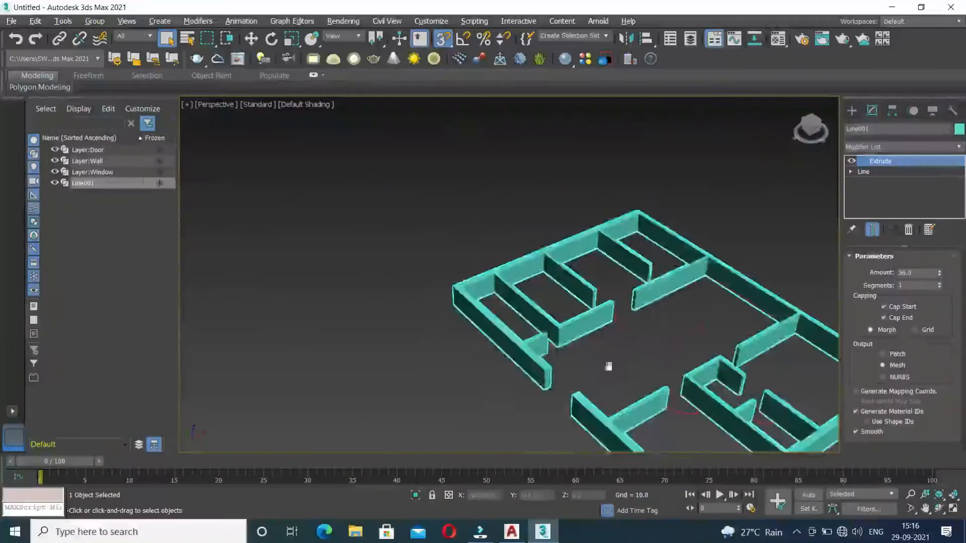
{"action": "scroll", "coordinate": [555, 362], "scroll_direction": "up", "scroll_amount": 1}
{"action": "key", "text": "w"}
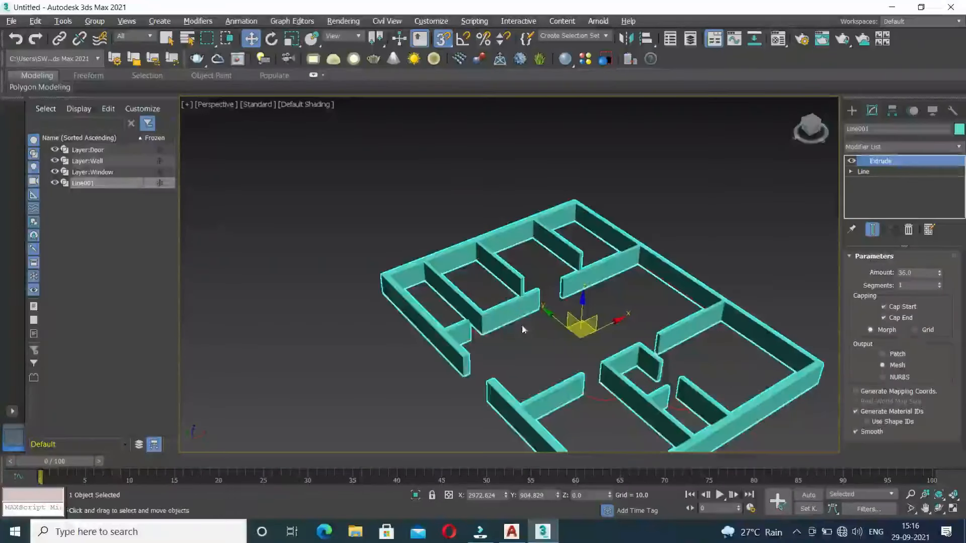
{"action": "right_click", "coordinate": [518, 313]}
{"action": "mouse_move", "coordinate": [551, 443]}
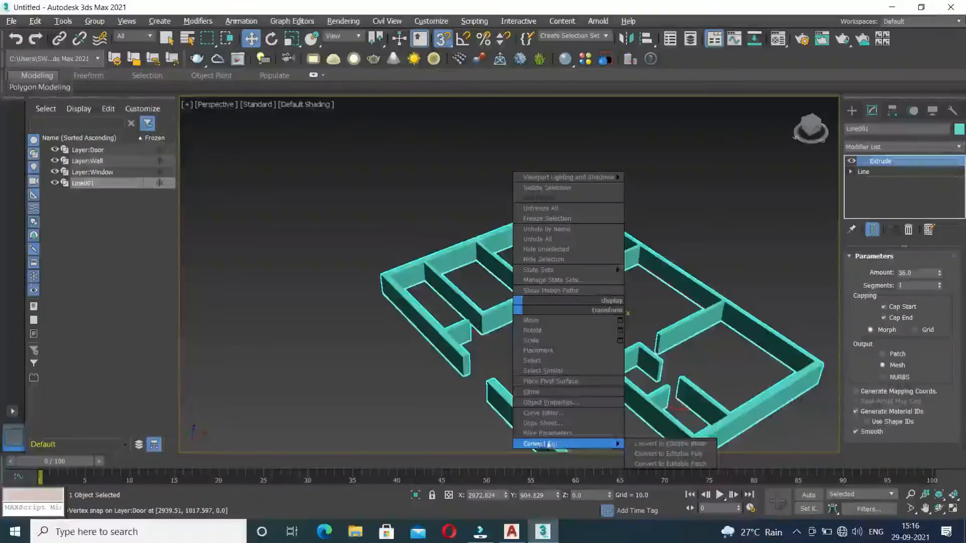
{"action": "left_click", "coordinate": [654, 453]}
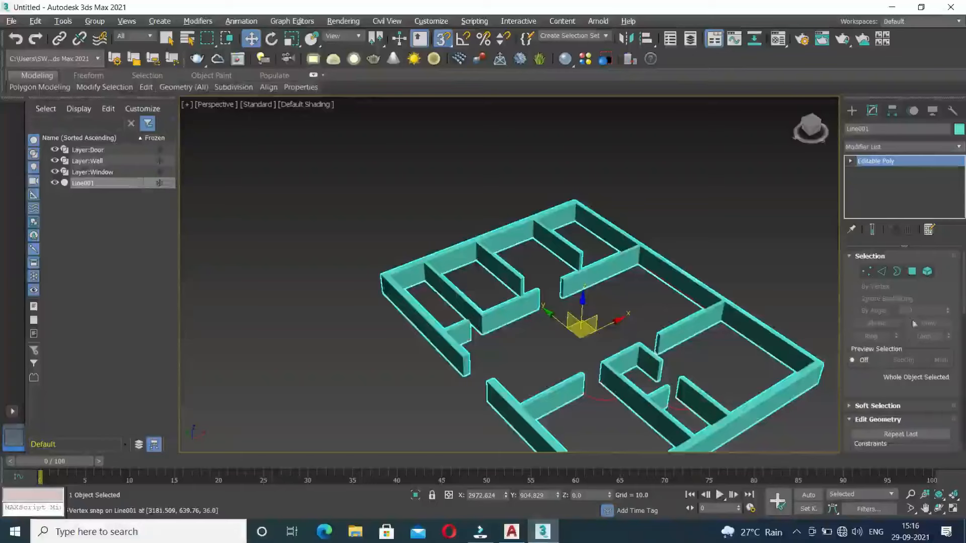
Step: Switch to polygon sub-object level and select the top face of the walls
{"action": "left_click", "coordinate": [912, 271]}
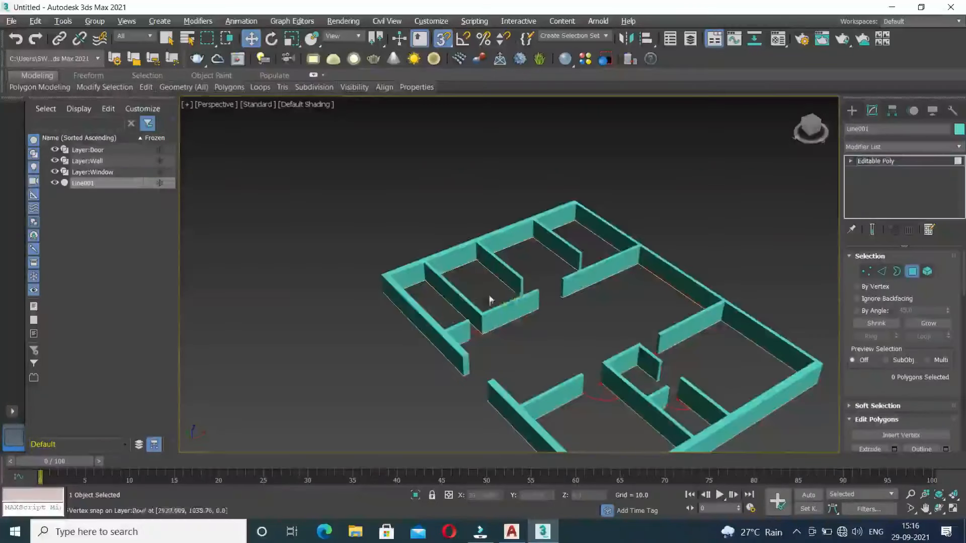
{"action": "scroll", "coordinate": [412, 265], "scroll_direction": "up", "scroll_amount": 5}
{"action": "left_click", "coordinate": [397, 285]}
{"action": "scroll", "coordinate": [416, 222], "scroll_direction": "down", "scroll_amount": 5}
{"action": "middle_click_drag", "start_coordinate": [618, 283], "coordinate": [545, 317]}
{"action": "left_click", "coordinate": [914, 149]}
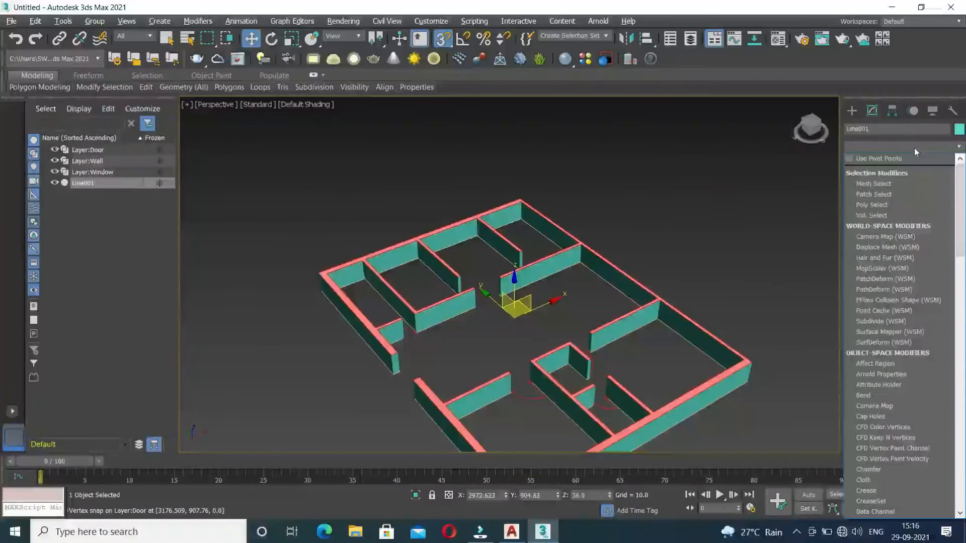
{"action": "key", "text": "e"}
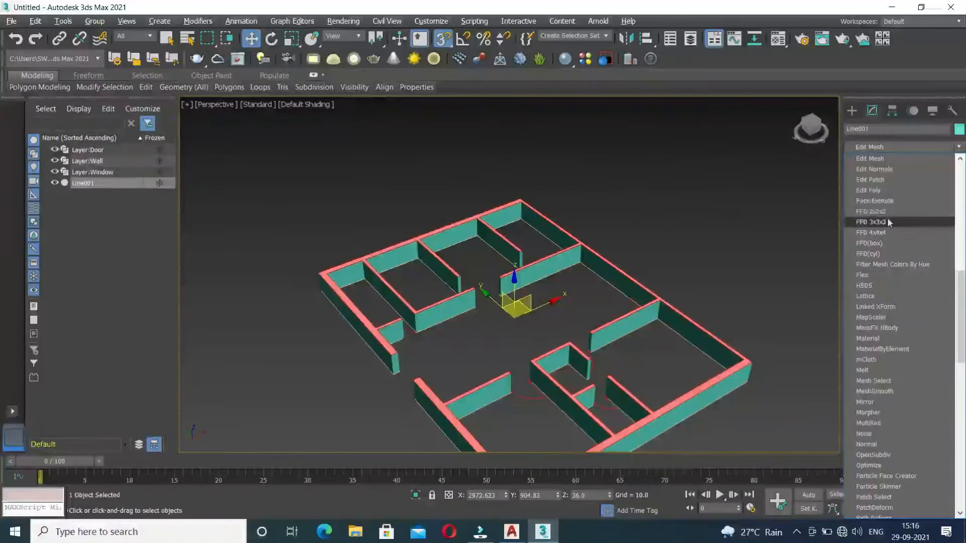
{"action": "left_click", "coordinate": [897, 146]}
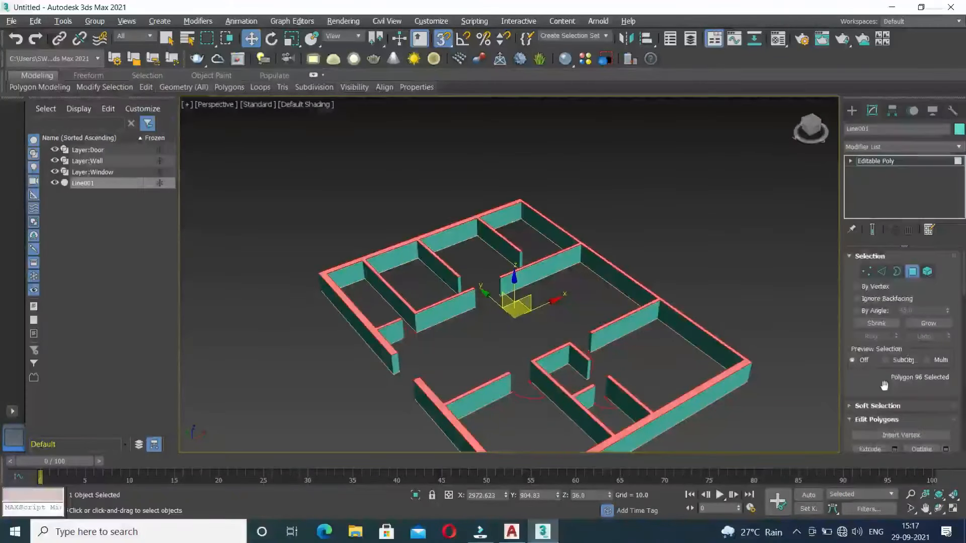
Step: Extrude the walls' selected top polygon by a height of 48
{"action": "scroll", "coordinate": [892, 382], "scroll_direction": "down", "scroll_amount": 3}
{"action": "left_click", "coordinate": [894, 323]}
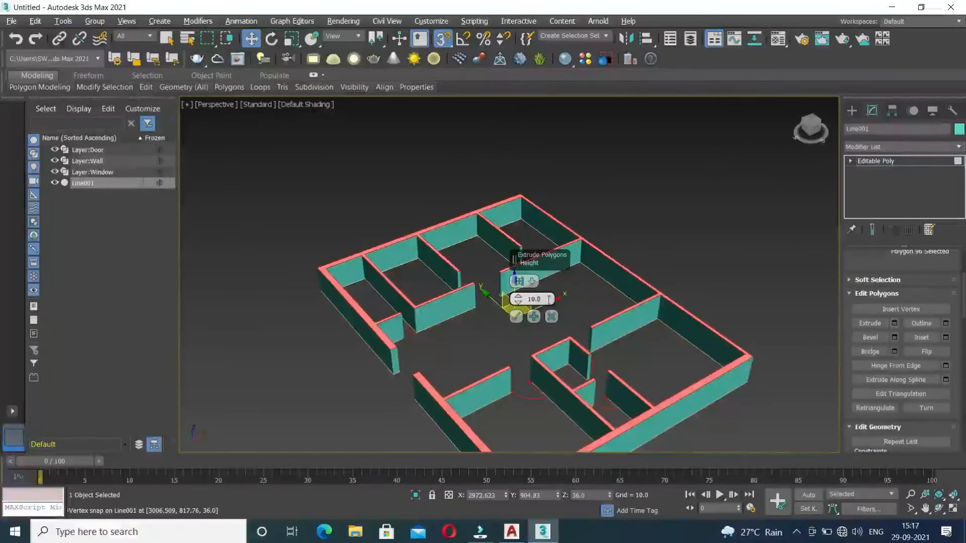
{"action": "type", "text": "4"}
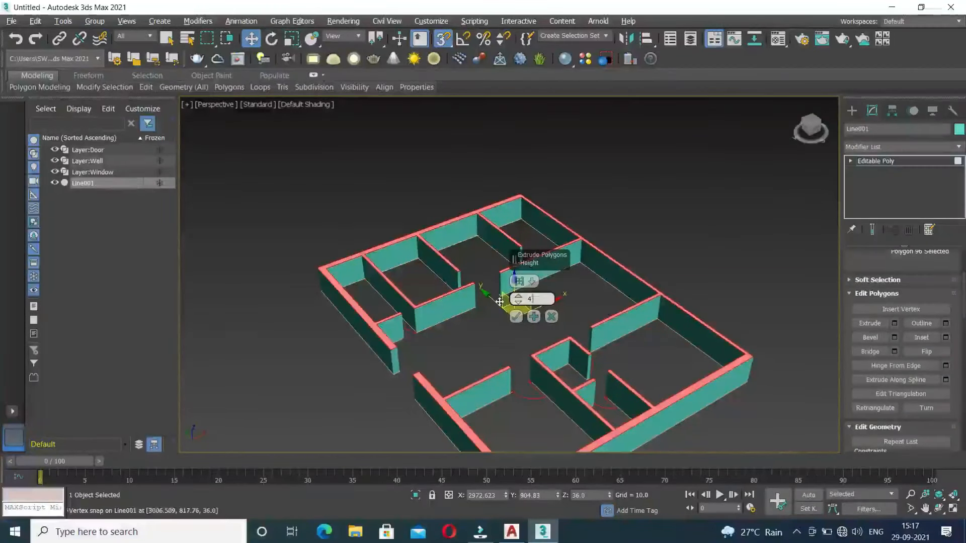
{"action": "type", "text": "8.0"}
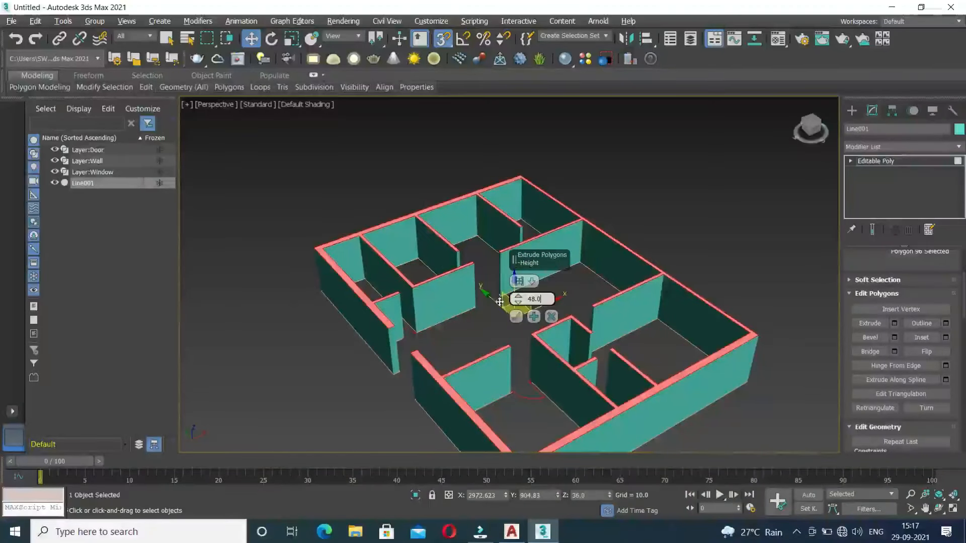
{"action": "left_click", "coordinate": [515, 317]}
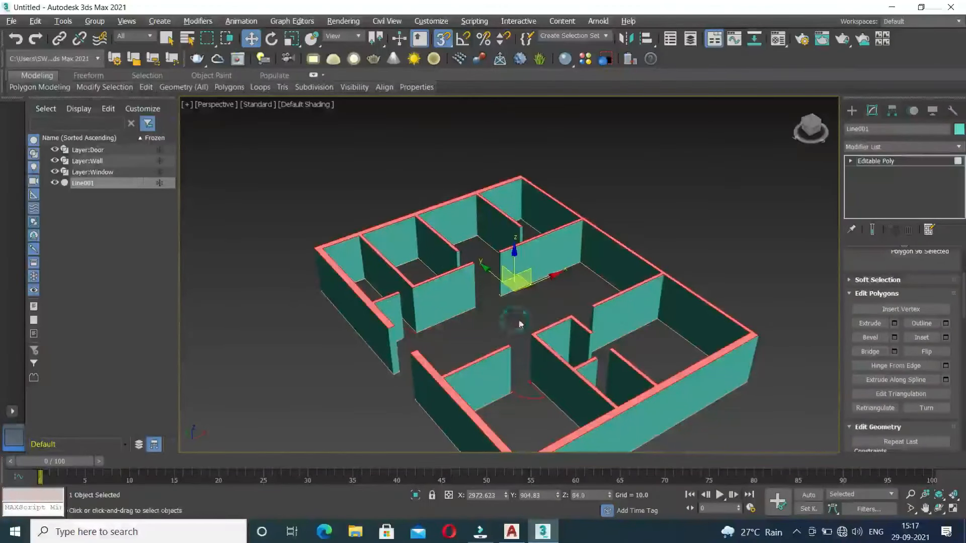
Step: Extrude the walls' selected top polygon again by a height of 36
{"action": "left_click", "coordinate": [895, 323]}
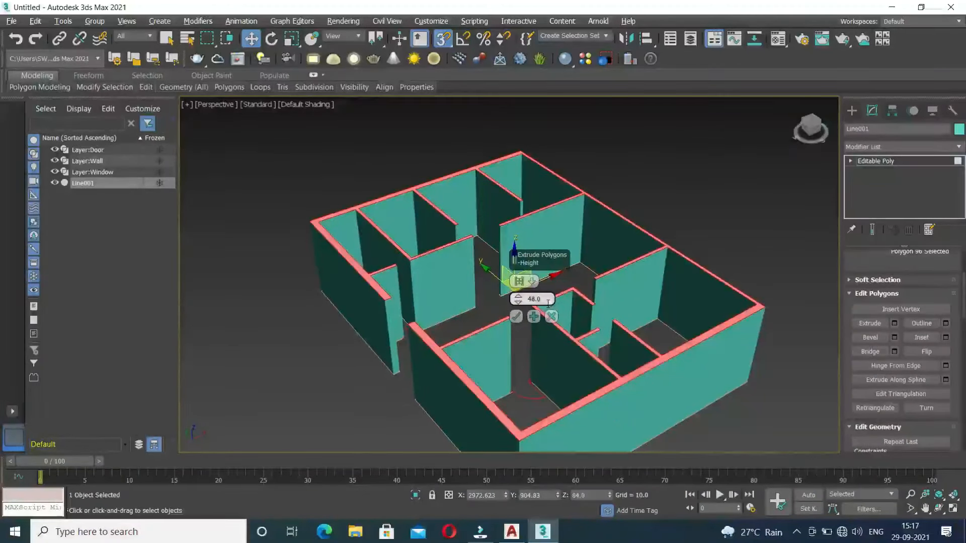
{"action": "left_click", "coordinate": [516, 299]}
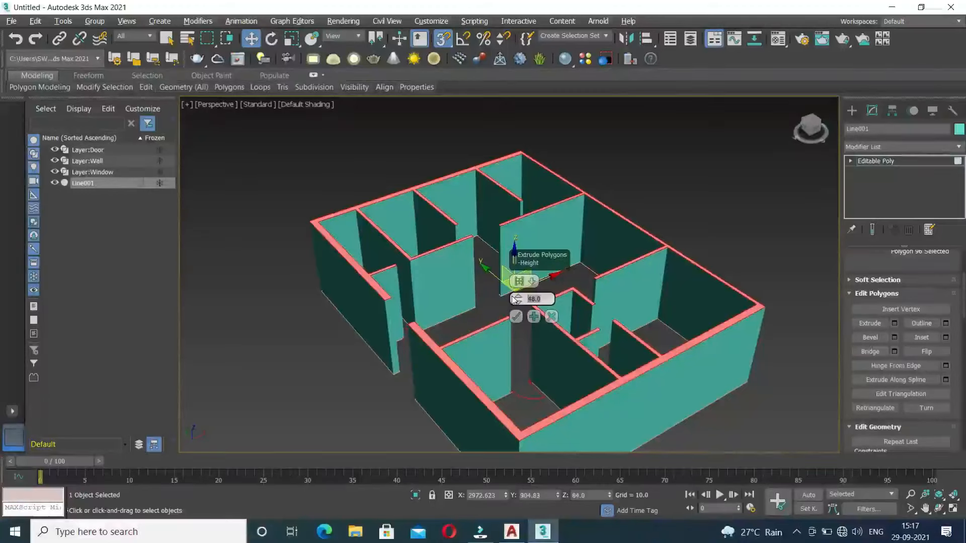
{"action": "type", "text": "3"}
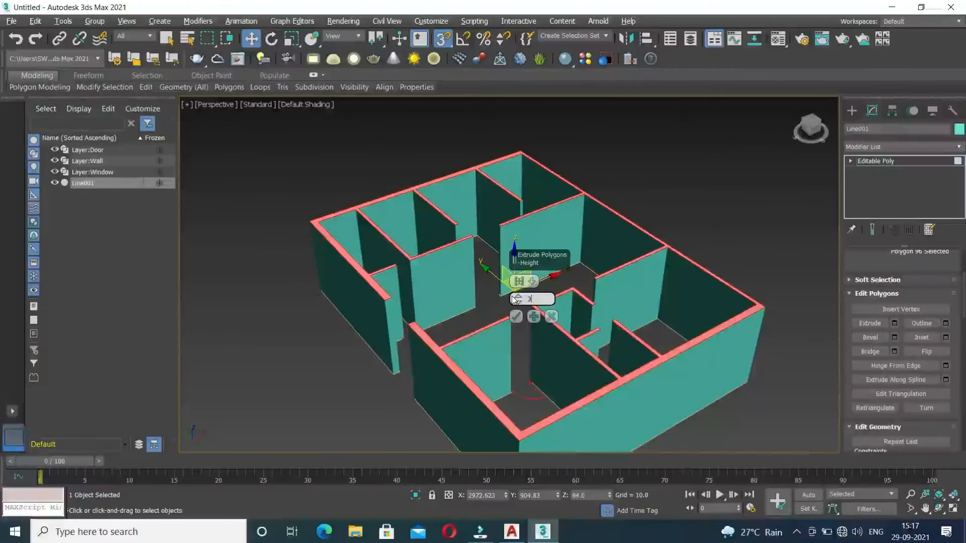
{"action": "type", "text": "6.0"}
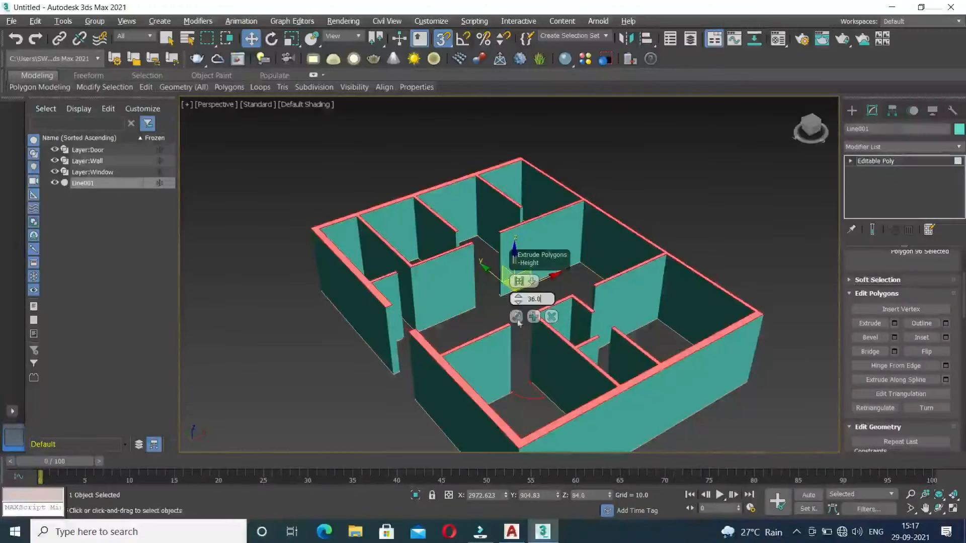
{"action": "left_click", "coordinate": [517, 316]}
{"action": "middle_click_drag", "start_coordinate": [690, 237], "coordinate": [714, 224]}
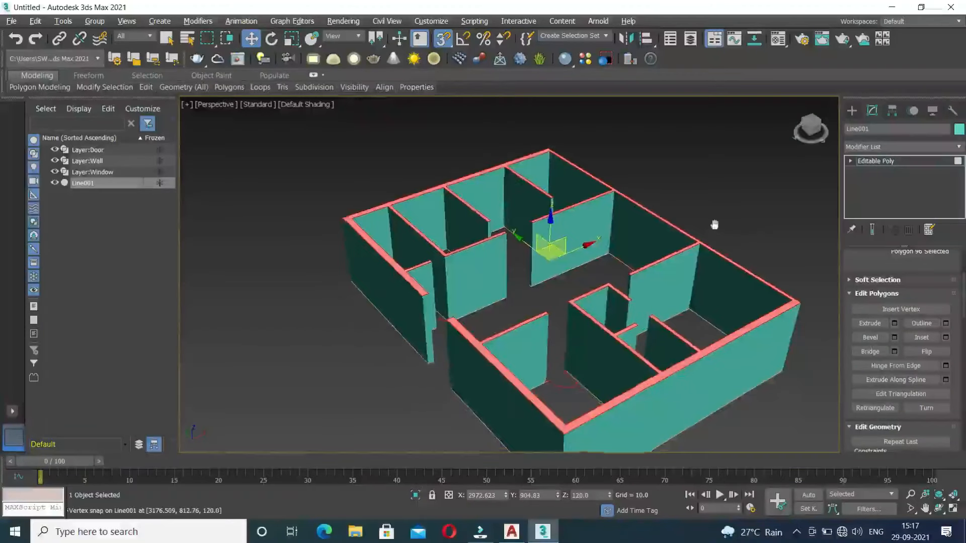
Step: Leave polygon sub-object level and display edged faces in the perspective viewport
{"action": "left_click", "coordinate": [850, 161]}
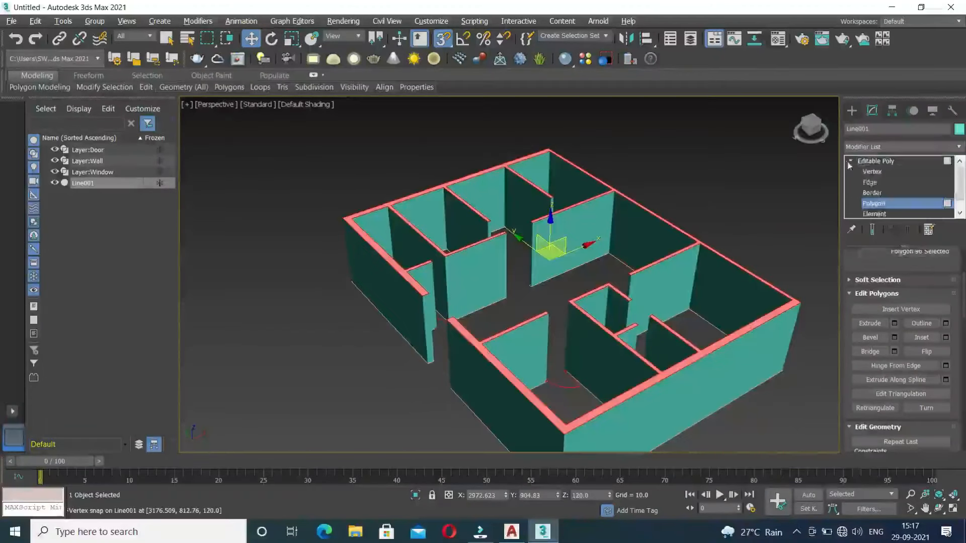
{"action": "left_click", "coordinate": [873, 203]}
{"action": "left_click", "coordinate": [307, 105]}
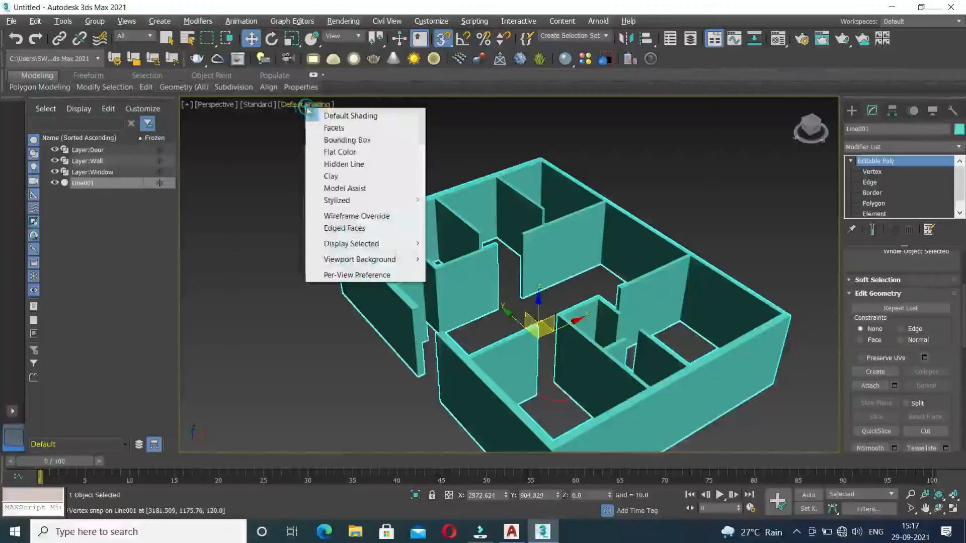
{"action": "left_click", "coordinate": [345, 228]}
Step: Examine the edge divisions on the walls around the entrance, along the long sides and across the top faces
{"action": "mouse_move", "coordinate": [433, 302]}
{"action": "middle_mouse_down", "text": "alt"}
{"action": "mouse_move", "coordinate": [451, 334]}
{"action": "mouse_move", "coordinate": [465, 336]}
{"action": "mouse_move", "coordinate": [466, 319]}
{"action": "mouse_move", "coordinate": [462, 332]}
{"action": "middle_mouse_up", "text": "alt"}
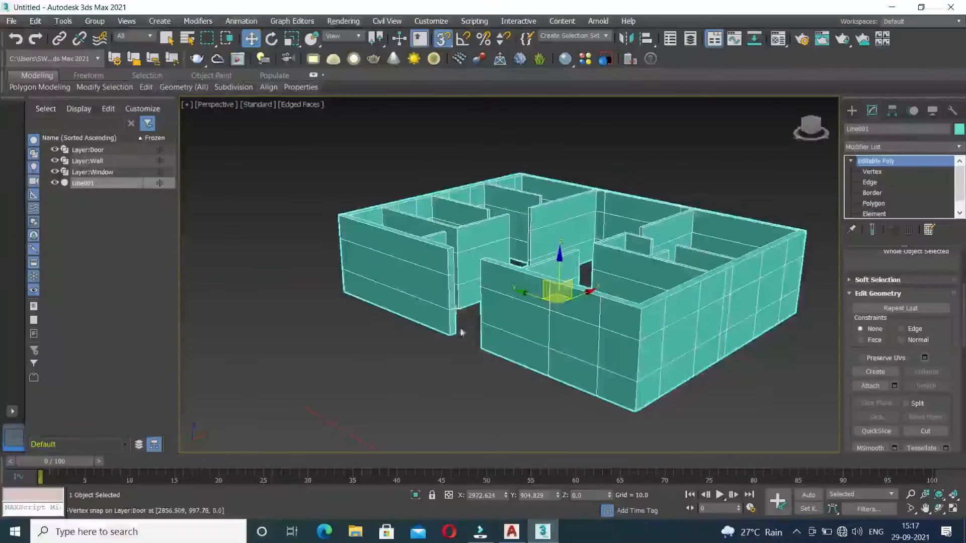
{"action": "scroll", "coordinate": [461, 332], "scroll_direction": "up", "scroll_amount": 5}
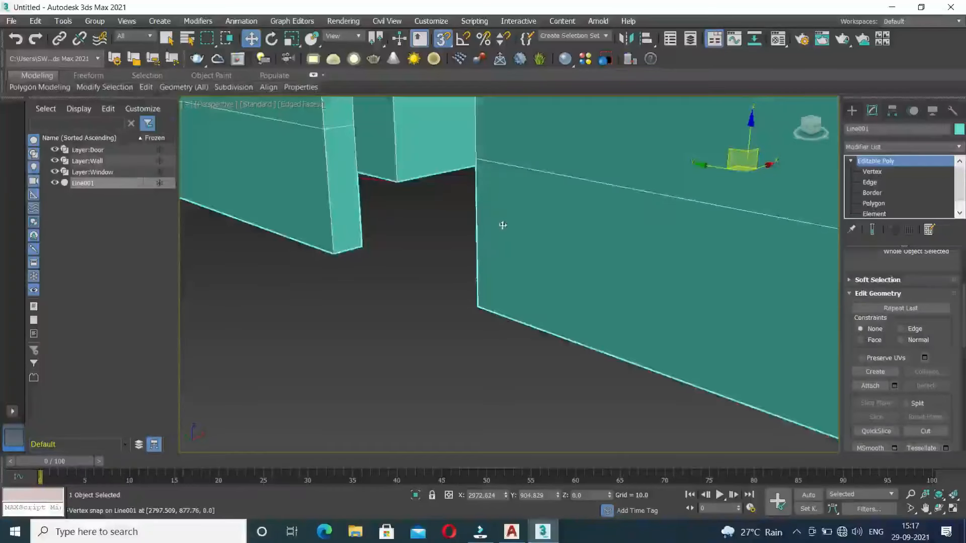
{"action": "scroll", "coordinate": [500, 222], "scroll_direction": "down", "scroll_amount": 5}
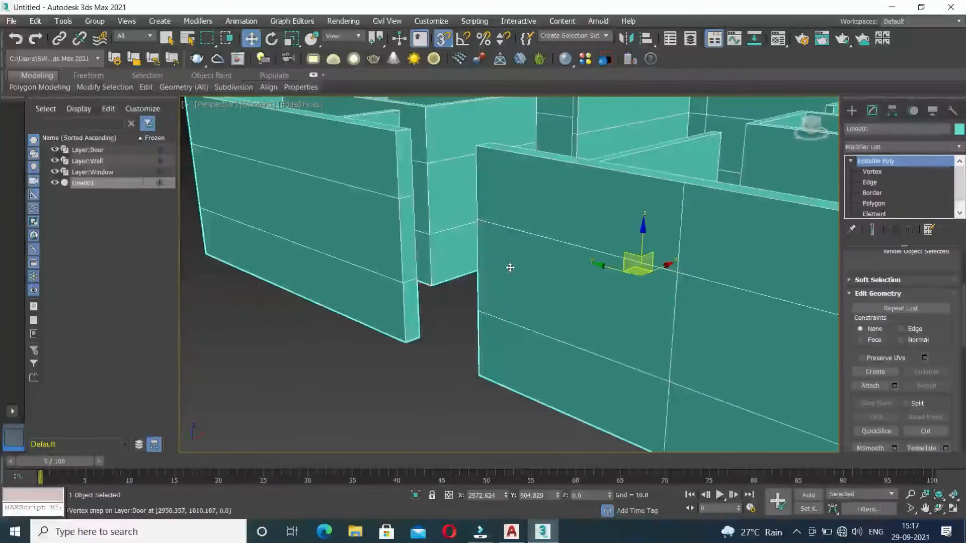
{"action": "scroll", "coordinate": [510, 268], "scroll_direction": "down", "scroll_amount": 3}
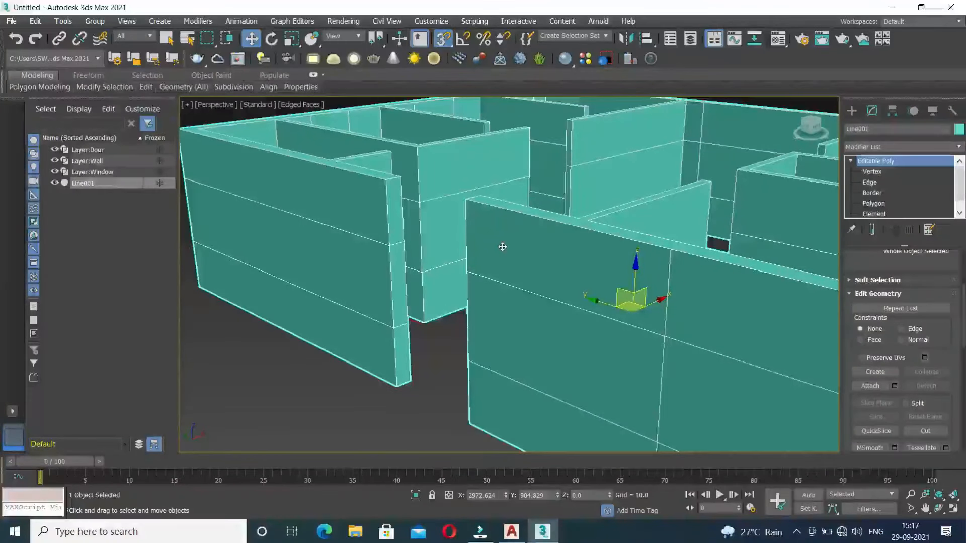
{"action": "scroll", "coordinate": [502, 247], "scroll_direction": "down", "scroll_amount": 6}
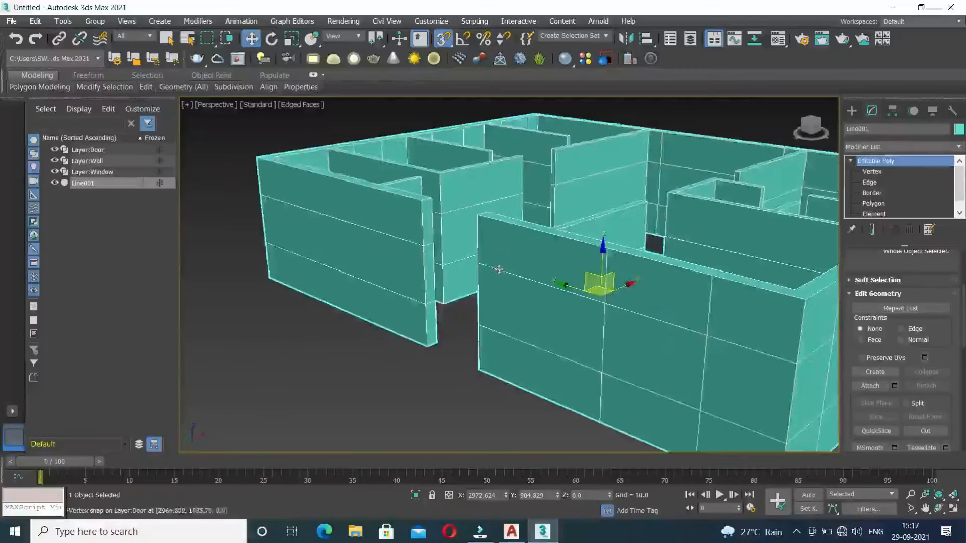
{"action": "middle_click_drag", "start_coordinate": [467, 302], "coordinate": [431, 320]}
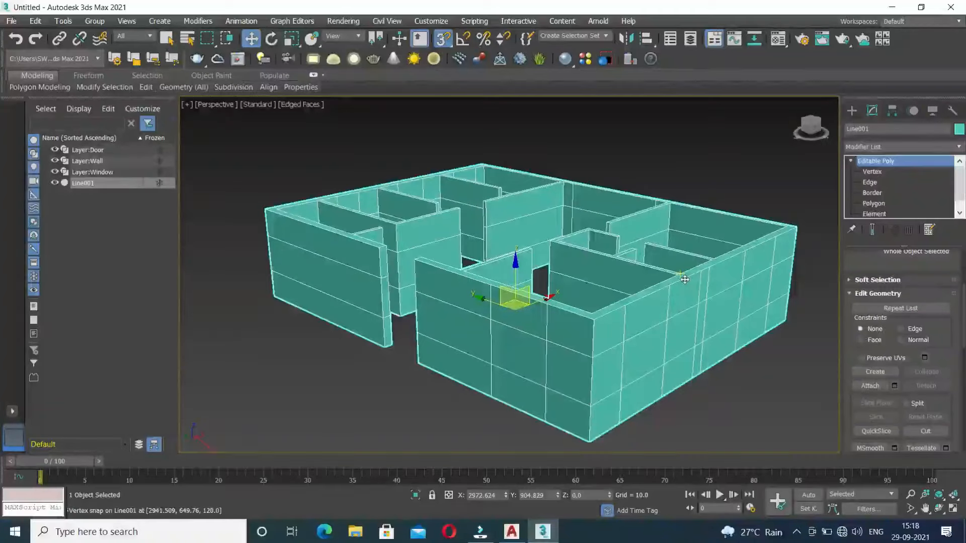
{"action": "middle_click_drag", "start_coordinate": [494, 293], "coordinate": [455, 297], "text": "alt"}
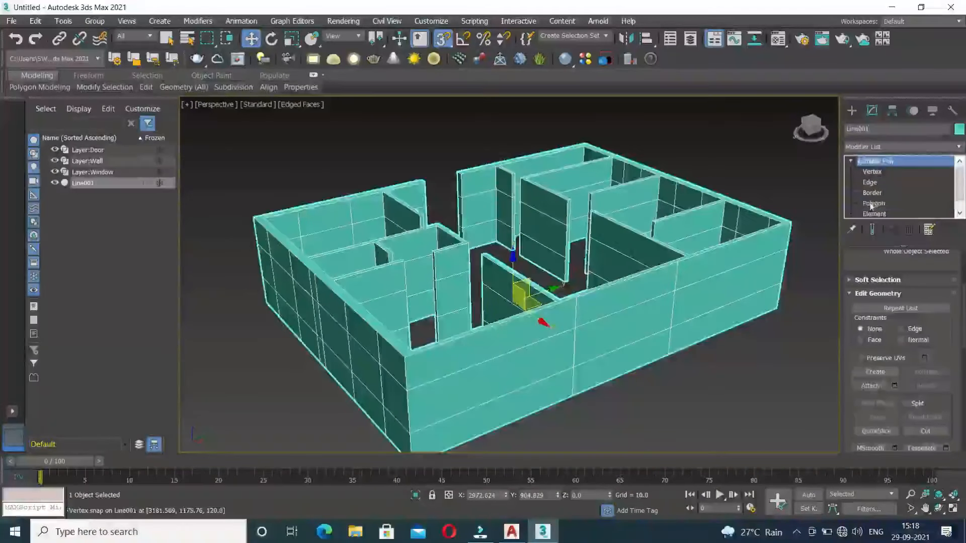
{"action": "left_click", "coordinate": [874, 203]}
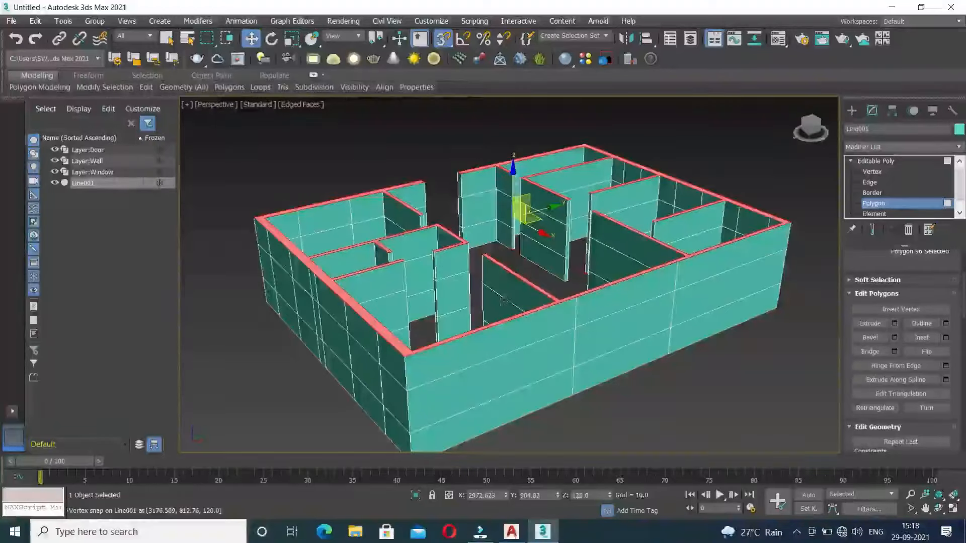
{"action": "middle_click_drag", "start_coordinate": [504, 300], "coordinate": [576, 301], "text": "alt"}
Step: Return to object level, turn snapping off and display the selected wall object in see-through mode
{"action": "left_click", "coordinate": [876, 161]}
{"action": "left_click", "coordinate": [793, 266]}
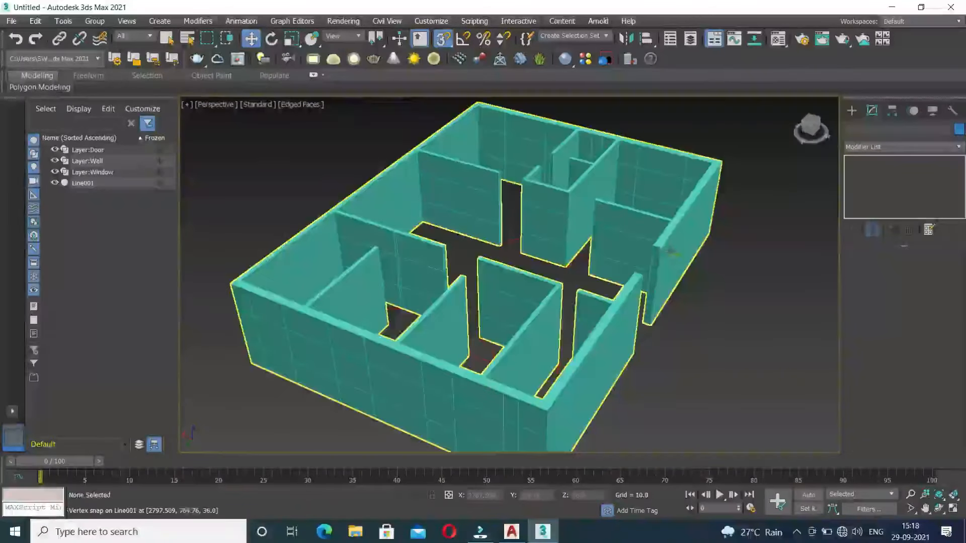
{"action": "key", "text": "s"}
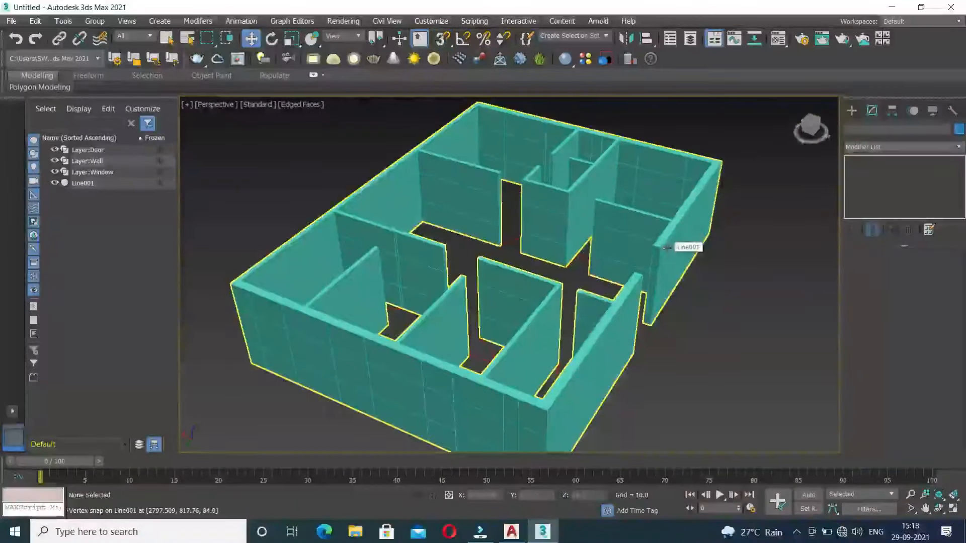
{"action": "left_click", "coordinate": [677, 257]}
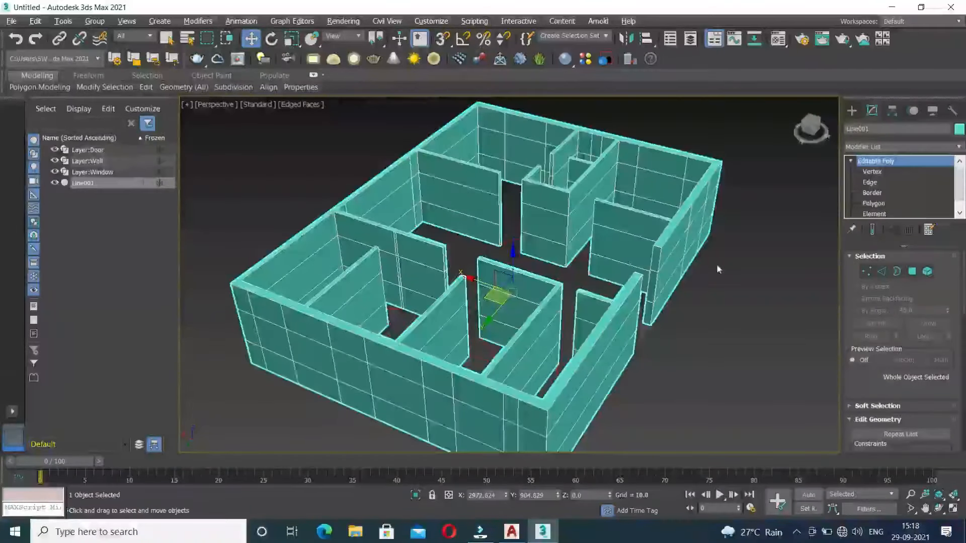
{"action": "key", "text": "alt+x"}
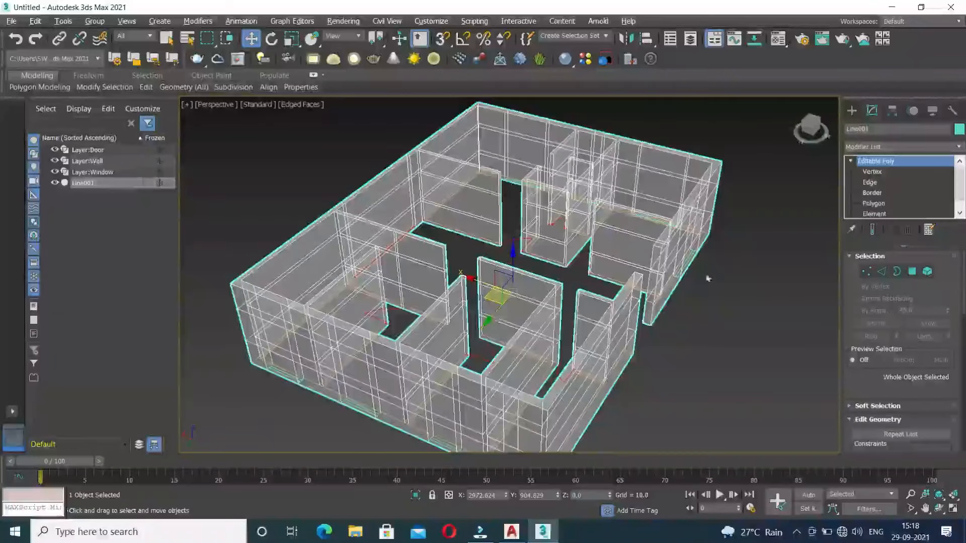
Step: At polygon level, select the outer and inner middle polygons of the wide window near the corner of the three-window wall
{"action": "middle_click_drag", "start_coordinate": [706, 276], "coordinate": [744, 297], "text": "alt"}
{"action": "middle_click_drag", "start_coordinate": [382, 360], "coordinate": [467, 325], "text": "alt"}
{"action": "scroll", "coordinate": [416, 381], "scroll_direction": "up", "scroll_amount": 5}
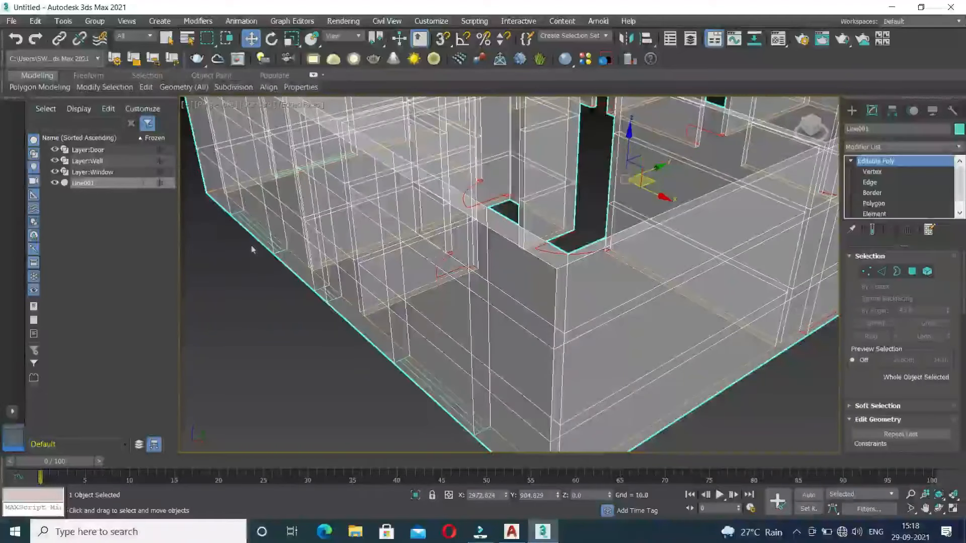
{"action": "left_click", "coordinate": [874, 204]}
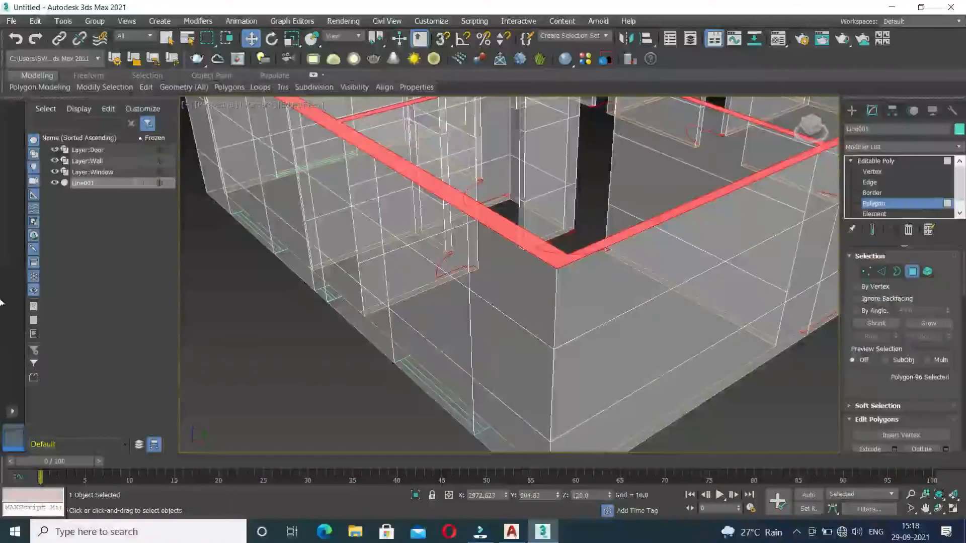
{"action": "left_click", "coordinate": [445, 313]}
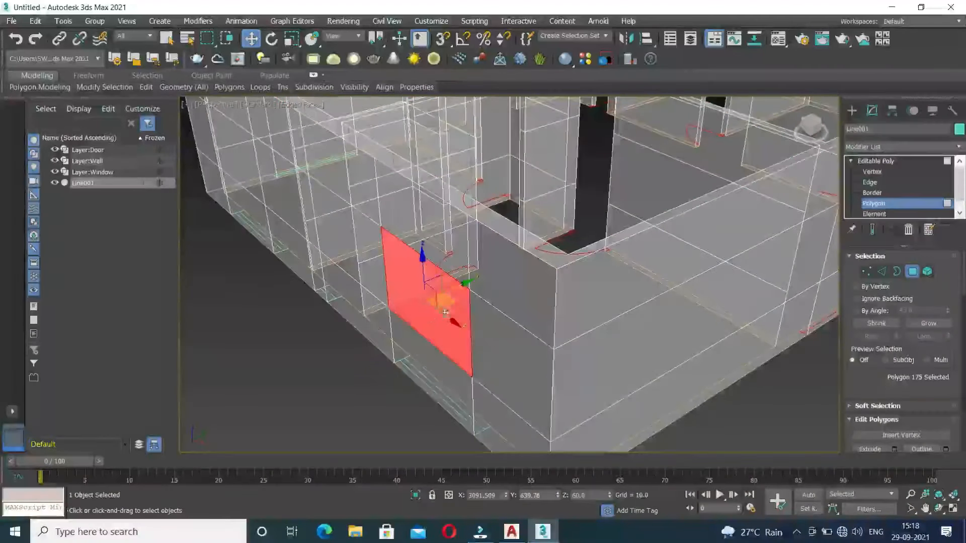
{"action": "middle_click_drag", "start_coordinate": [402, 322], "coordinate": [680, 341], "text": "alt"}
{"action": "left_click", "coordinate": [431, 335], "text": "ctrl"}
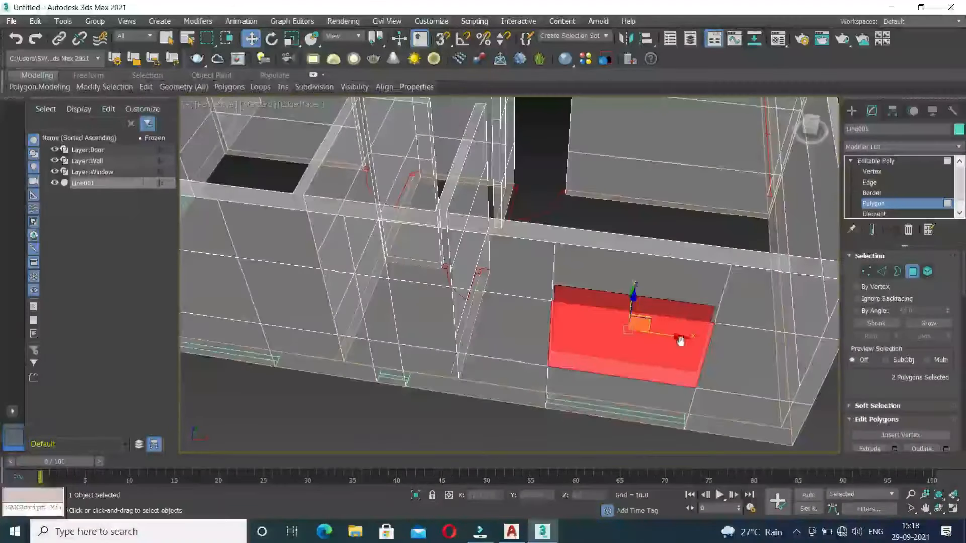
Step: Add the outer and inner polygons of the narrow window and the second wide window on the same wall to the selection
{"action": "left_click", "coordinate": [376, 309], "text": "ctrl"}
{"action": "middle_click_drag", "start_coordinate": [376, 309], "coordinate": [327, 295], "text": "alt"}
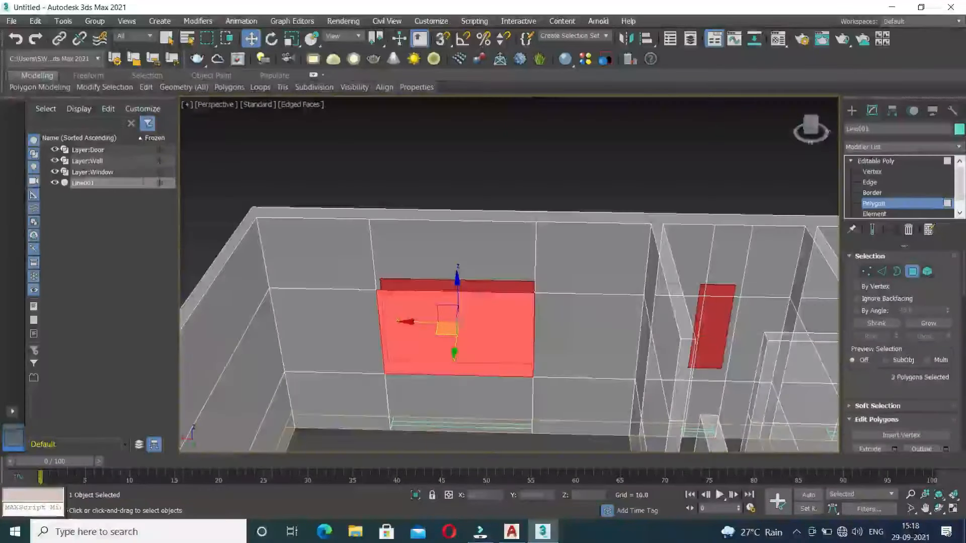
{"action": "left_click", "coordinate": [707, 336], "text": "ctrl"}
{"action": "scroll", "coordinate": [402, 276], "scroll_direction": "down", "scroll_amount": 6}
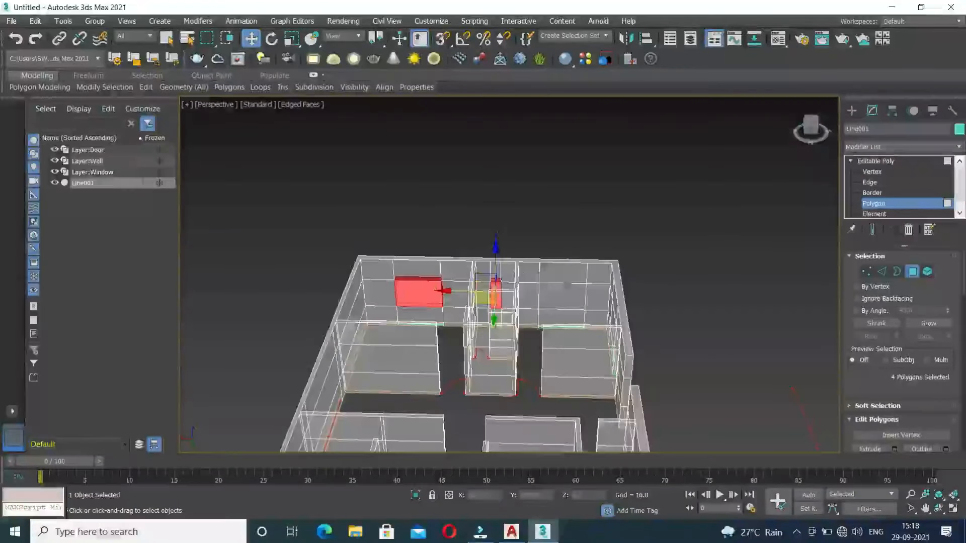
{"action": "left_click", "coordinate": [567, 301], "text": "ctrl"}
{"action": "middle_click_drag", "start_coordinate": [692, 308], "coordinate": [519, 323], "text": "alt"}
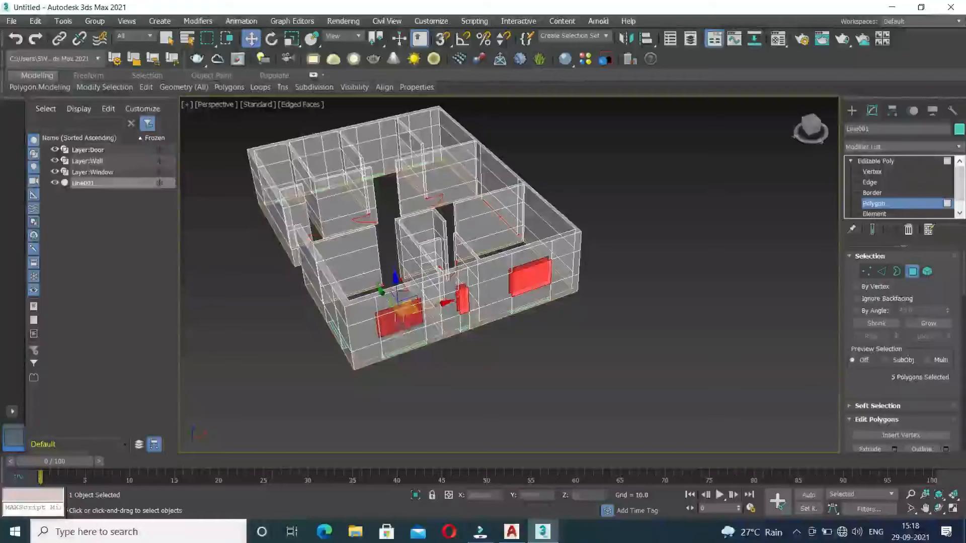
{"action": "left_click", "coordinate": [397, 319], "text": "ctrl"}
Step: Add the outer and inner polygons of the window on the adjoining entrance-side wall to the selection
{"action": "middle_click_drag", "start_coordinate": [389, 371], "coordinate": [475, 369]}
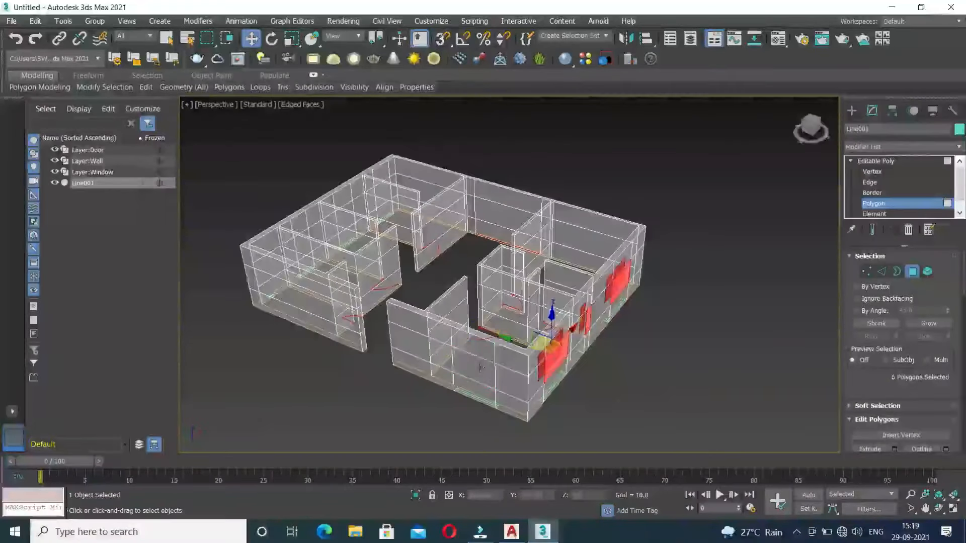
{"action": "left_click", "coordinate": [479, 368]}
{"action": "middle_click_drag", "start_coordinate": [557, 382], "coordinate": [550, 380]}
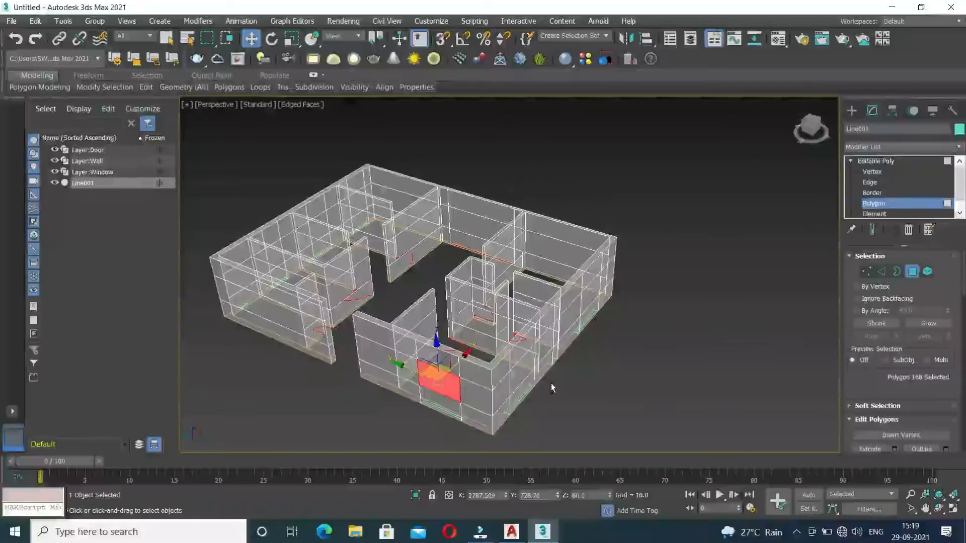
{"action": "key", "text": "ctrl+z"}
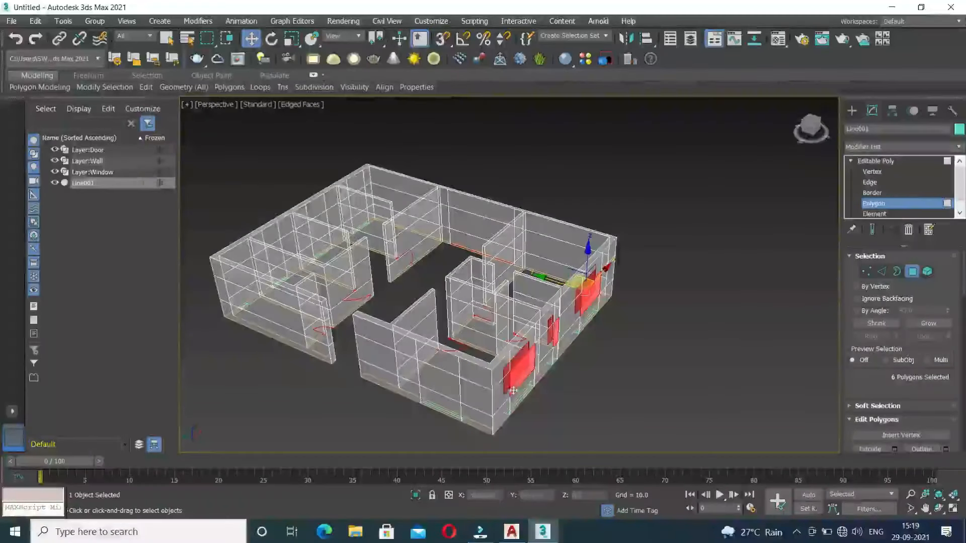
{"action": "left_click", "coordinate": [441, 374], "text": "ctrl"}
{"action": "middle_click_drag", "start_coordinate": [618, 385], "coordinate": [502, 355], "text": "alt"}
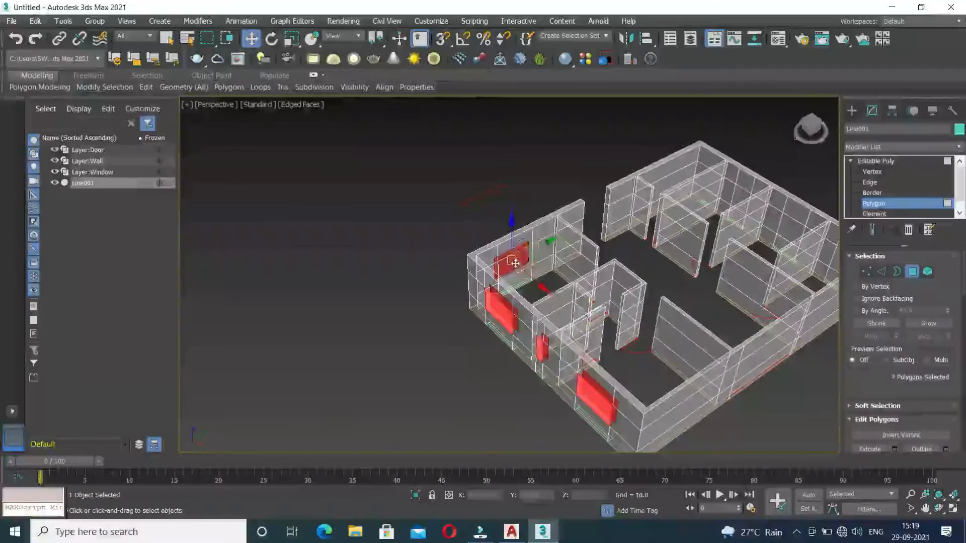
{"action": "middle_click_drag", "start_coordinate": [473, 326], "coordinate": [476, 262], "text": "alt"}
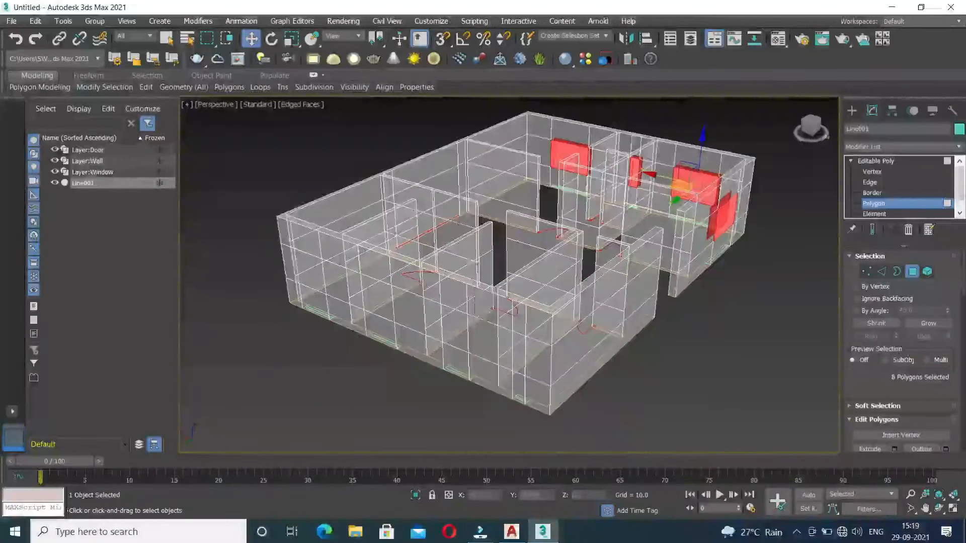
Step: Add the outer polygon of the narrow window on the opposite wall, near the entrance-side corner, to the selection
{"action": "left_click", "coordinate": [517, 354], "text": "ctrl"}
{"action": "middle_click_drag", "start_coordinate": [604, 371], "coordinate": [503, 397], "text": "alt"}
{"action": "scroll", "coordinate": [514, 391], "scroll_direction": "down", "scroll_amount": 5}
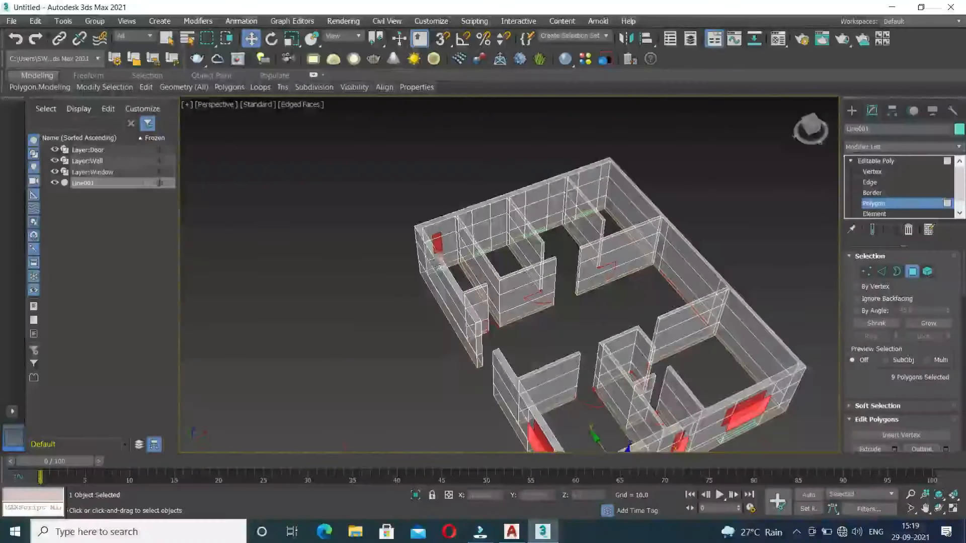
{"action": "left_click", "coordinate": [443, 249], "text": "ctrl"}
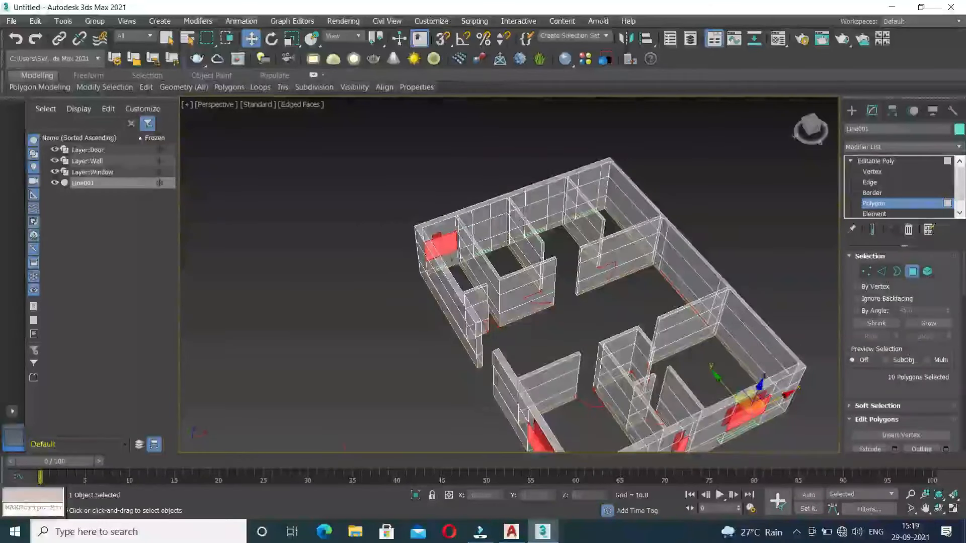
{"action": "scroll", "coordinate": [455, 257], "scroll_direction": "up", "scroll_amount": 10}
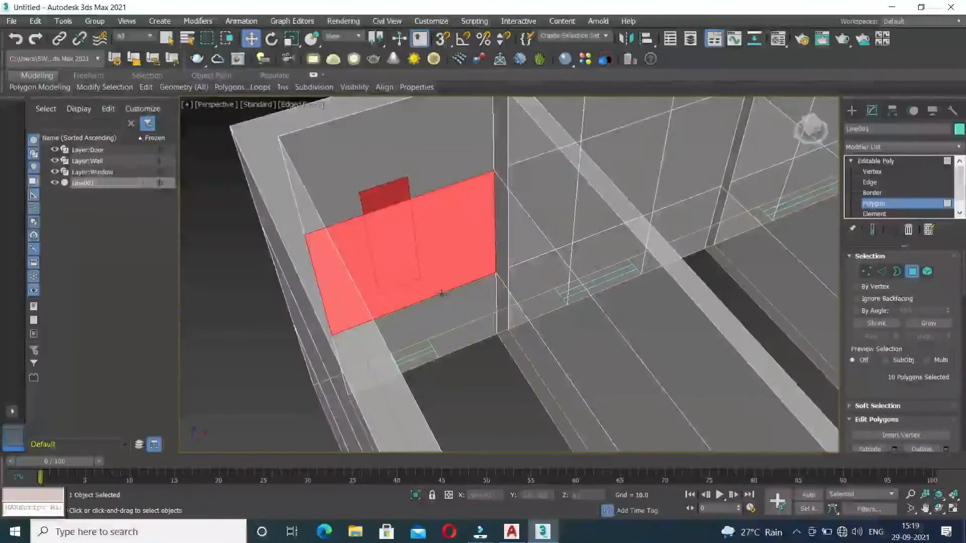
{"action": "left_click", "coordinate": [442, 295], "text": "alt"}
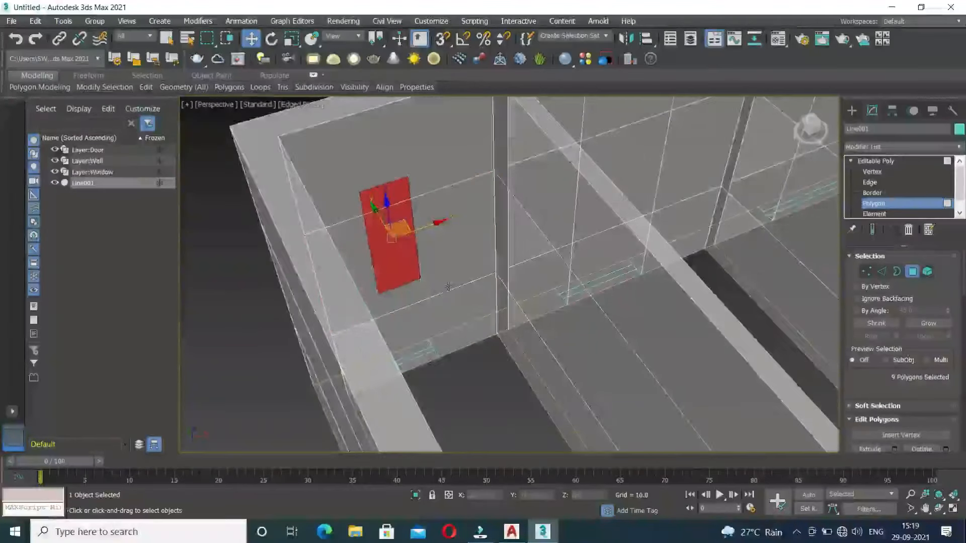
Step: Replace the narrow window's outer polygon in the selection with the outer polygon of the neighbouring wide window on the same wall
{"action": "middle_click_drag", "start_coordinate": [442, 294], "coordinate": [503, 282], "text": "alt"}
{"action": "middle_click_drag", "start_coordinate": [551, 361], "coordinate": [498, 347]}
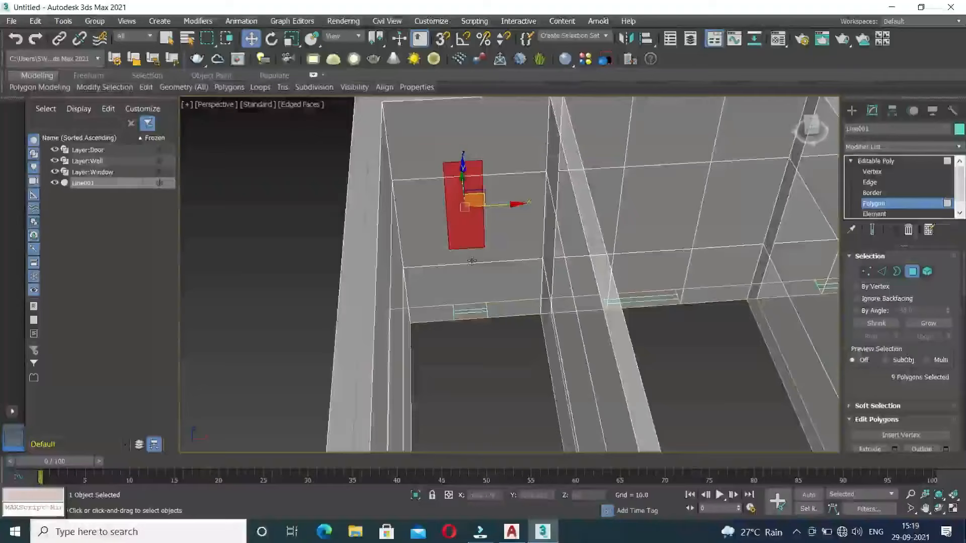
{"action": "middle_click_drag", "start_coordinate": [472, 261], "coordinate": [497, 279], "text": "alt"}
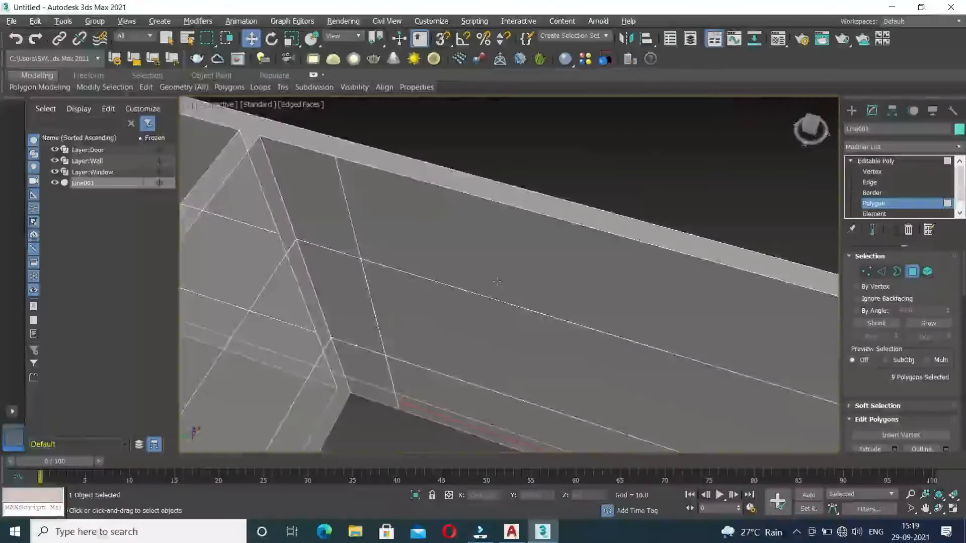
{"action": "scroll", "coordinate": [497, 280], "scroll_direction": "down", "scroll_amount": 5}
{"action": "scroll", "coordinate": [497, 280], "scroll_direction": "down", "scroll_amount": 6}
{"action": "middle_click_drag", "start_coordinate": [472, 386], "coordinate": [484, 327], "text": "alt"}
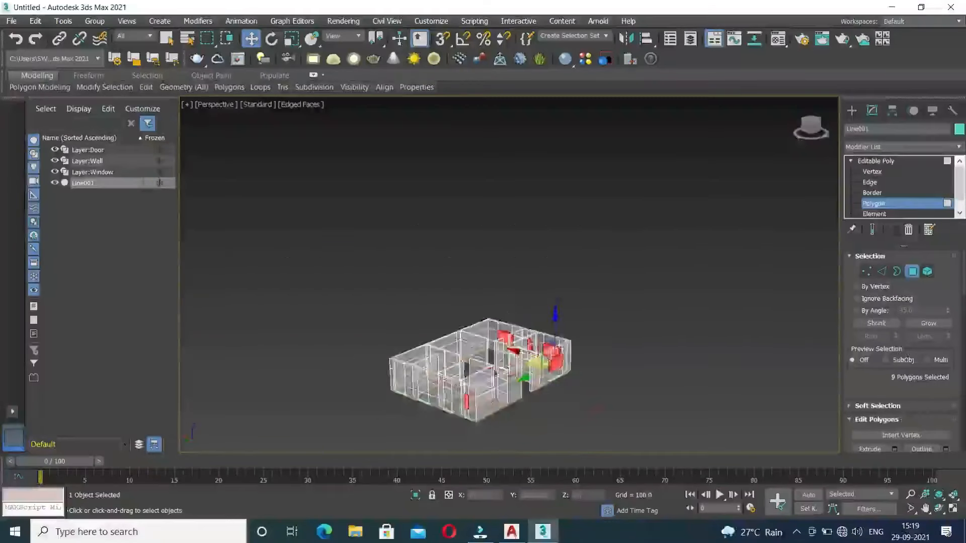
{"action": "scroll", "coordinate": [458, 387], "scroll_direction": "up", "scroll_amount": 6}
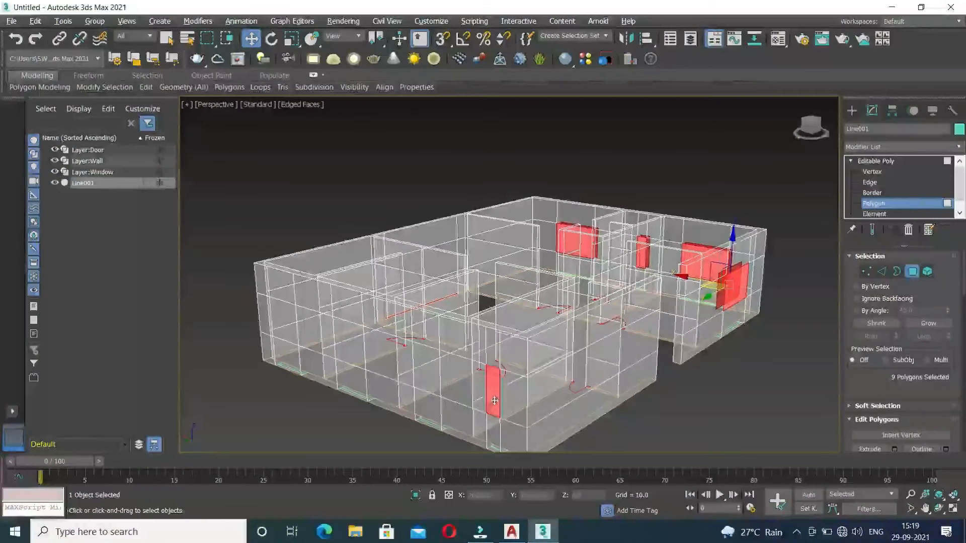
{"action": "left_click", "coordinate": [494, 400], "text": "alt"}
{"action": "left_click", "coordinate": [426, 381], "text": "ctrl"}
Step: Add the inner polygons of the three wide windows on that wall to the selection
{"action": "mouse_move", "coordinate": [426, 381]}
{"action": "middle_mouse_down", "text": "alt"}
{"action": "mouse_move", "coordinate": [478, 382]}
{"action": "mouse_move", "coordinate": [476, 304]}
{"action": "mouse_move", "coordinate": [464, 402]}
{"action": "mouse_move", "coordinate": [434, 390]}
{"action": "middle_mouse_up", "text": "alt"}
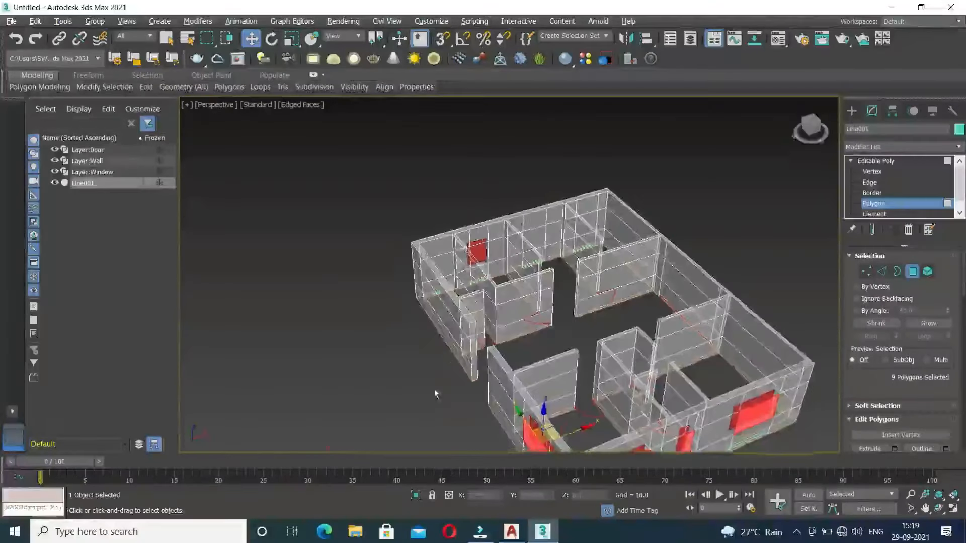
{"action": "scroll", "coordinate": [460, 245], "scroll_direction": "up", "scroll_amount": 5}
{"action": "left_click", "coordinate": [497, 302], "text": "ctrl"}
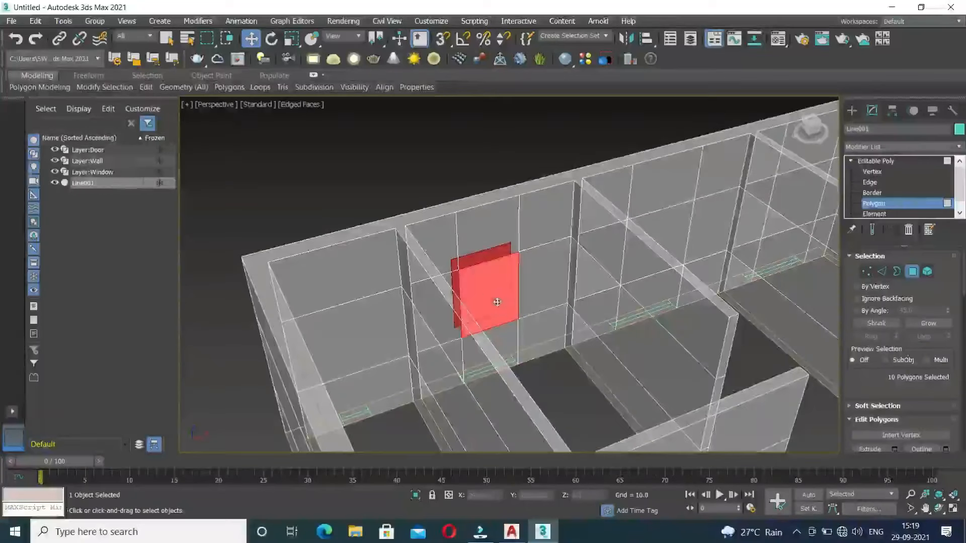
{"action": "middle_click_drag", "start_coordinate": [658, 333], "coordinate": [526, 366]}
{"action": "left_click", "coordinate": [551, 276], "text": "ctrl"}
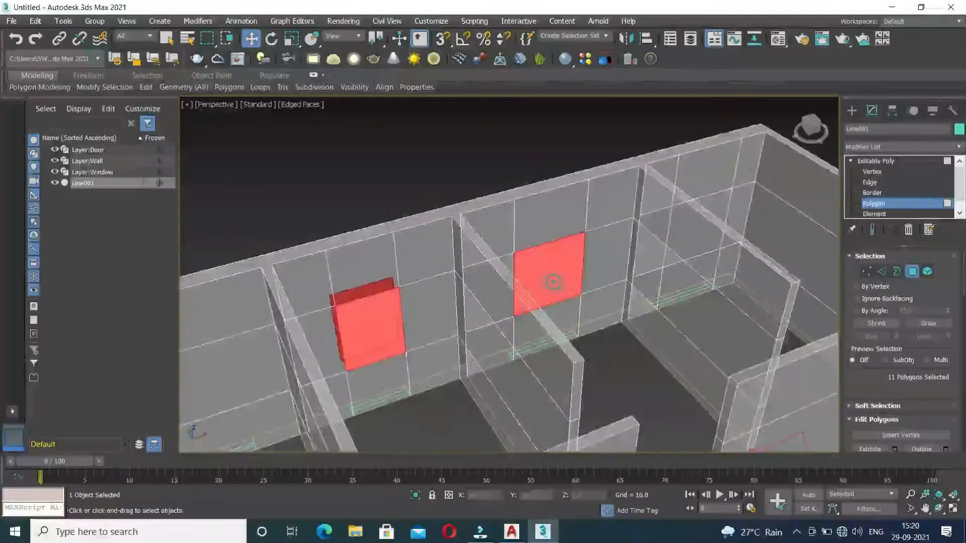
{"action": "middle_click_drag", "start_coordinate": [551, 276], "coordinate": [587, 360], "text": "alt"}
{"action": "left_click", "coordinate": [654, 259], "text": "ctrl"}
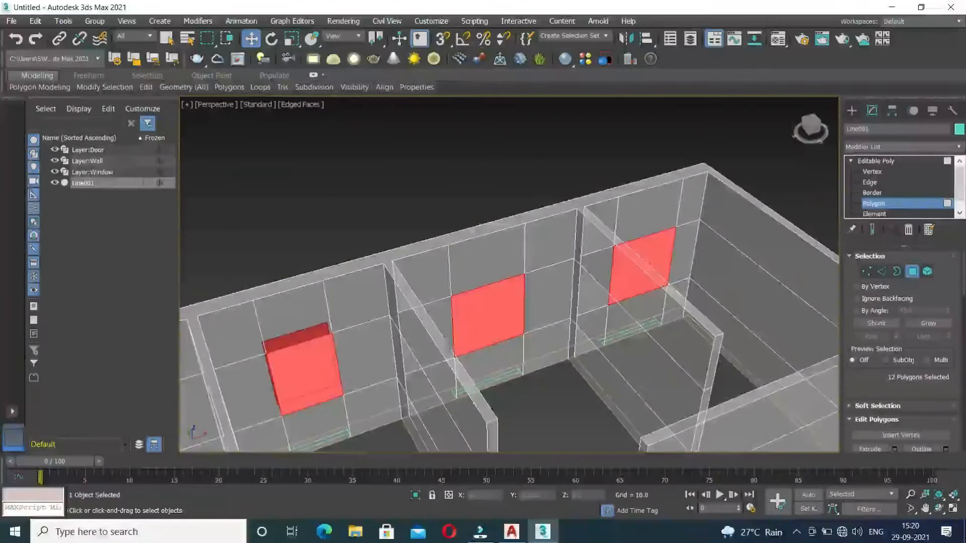
Step: Add the outer polygons of the remaining two wide windows on that wall to the selection
{"action": "middle_click_drag", "start_coordinate": [508, 276], "coordinate": [510, 324], "text": "alt"}
{"action": "left_click", "coordinate": [591, 395], "text": "ctrl"}
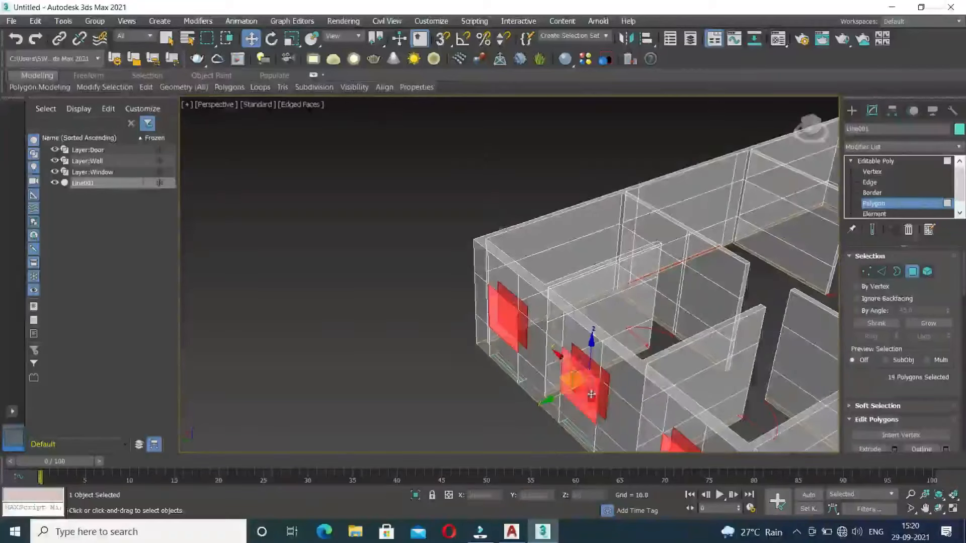
{"action": "middle_click_drag", "start_coordinate": [591, 395], "coordinate": [472, 328], "text": "alt"}
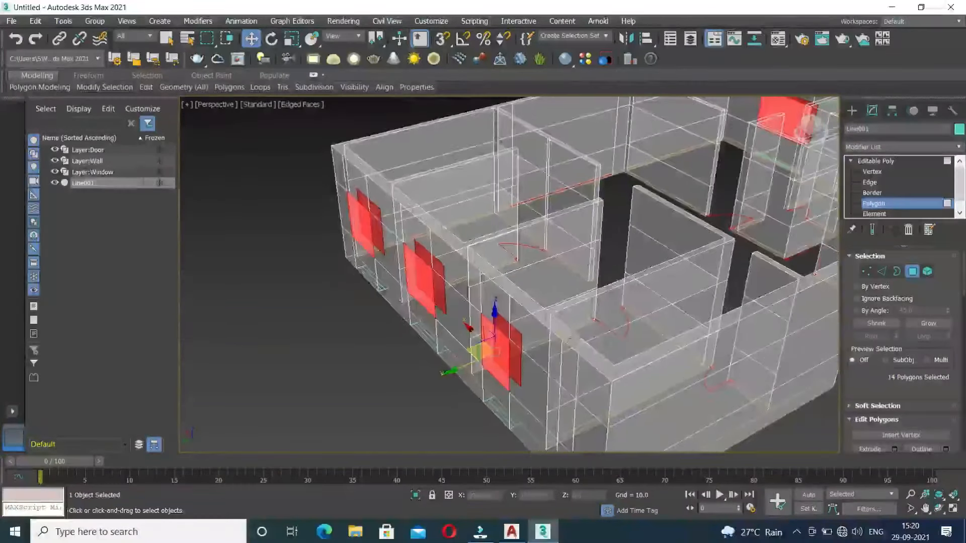
Step: Bridge the selected outer and inner window polygons to cut the window openings through the walls, and clear the selection
{"action": "middle_click_drag", "start_coordinate": [597, 345], "coordinate": [526, 378]}
{"action": "scroll", "coordinate": [526, 378], "scroll_direction": "down", "scroll_amount": 4}
{"action": "middle_click_drag", "start_coordinate": [639, 366], "coordinate": [538, 380]}
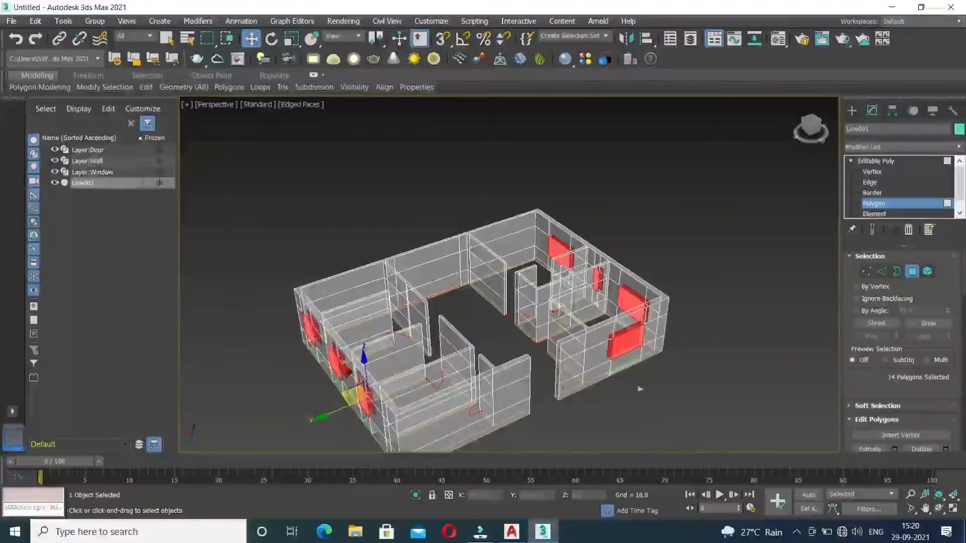
{"action": "scroll", "coordinate": [921, 407], "scroll_direction": "down", "scroll_amount": 3}
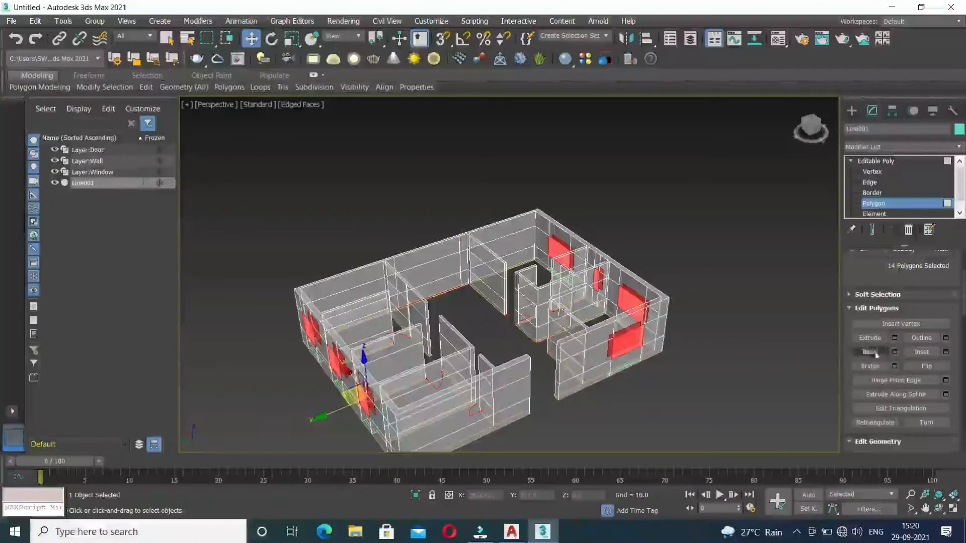
{"action": "left_click", "coordinate": [870, 367]}
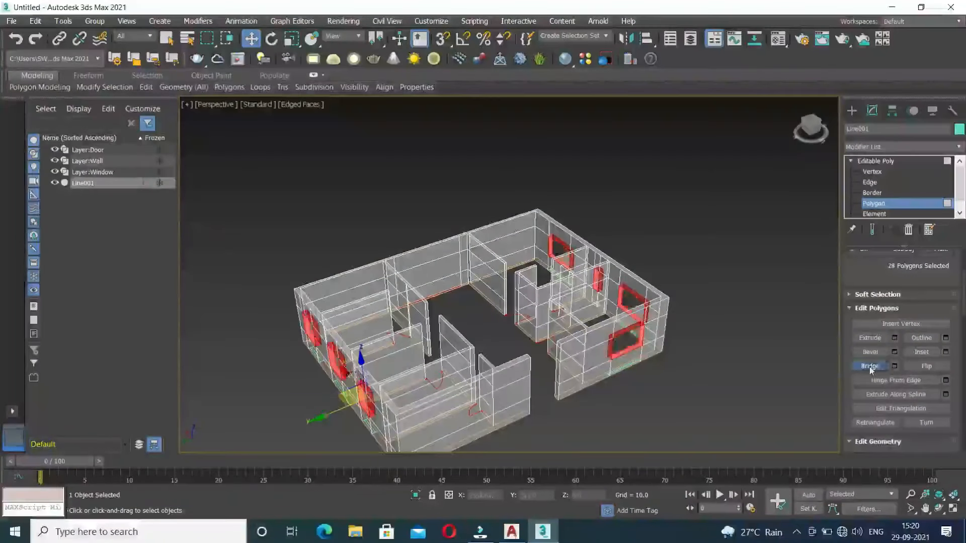
{"action": "left_click", "coordinate": [731, 363]}
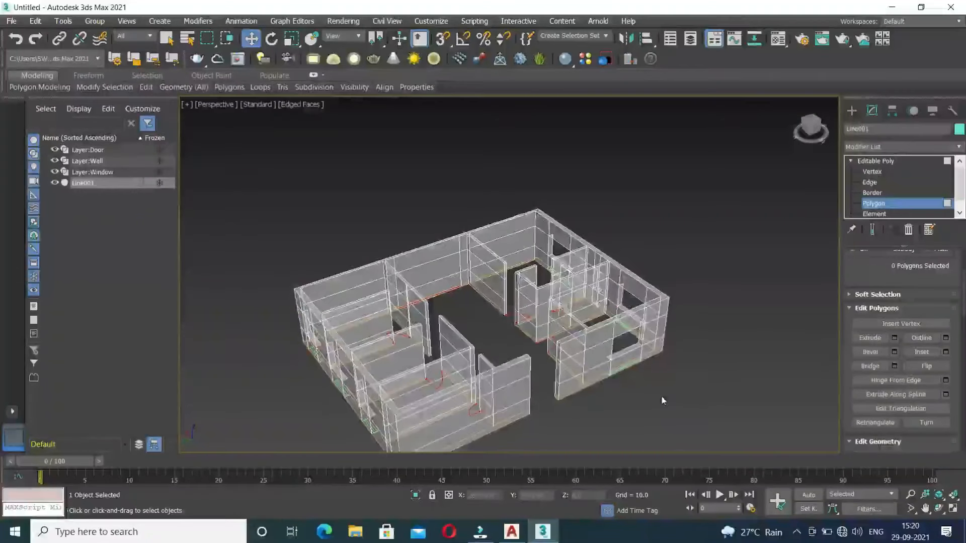
Step: Turn off the see-through display of the walls and return to polygon level
{"action": "middle_click_drag", "start_coordinate": [661, 395], "coordinate": [683, 385]}
{"action": "scroll", "coordinate": [677, 349], "scroll_direction": "up", "scroll_amount": 5}
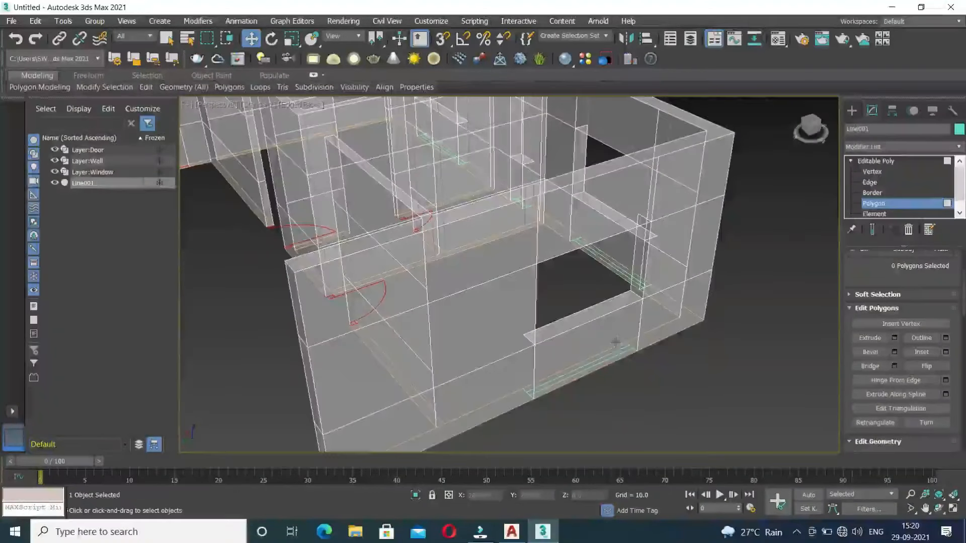
{"action": "left_click", "coordinate": [652, 320]}
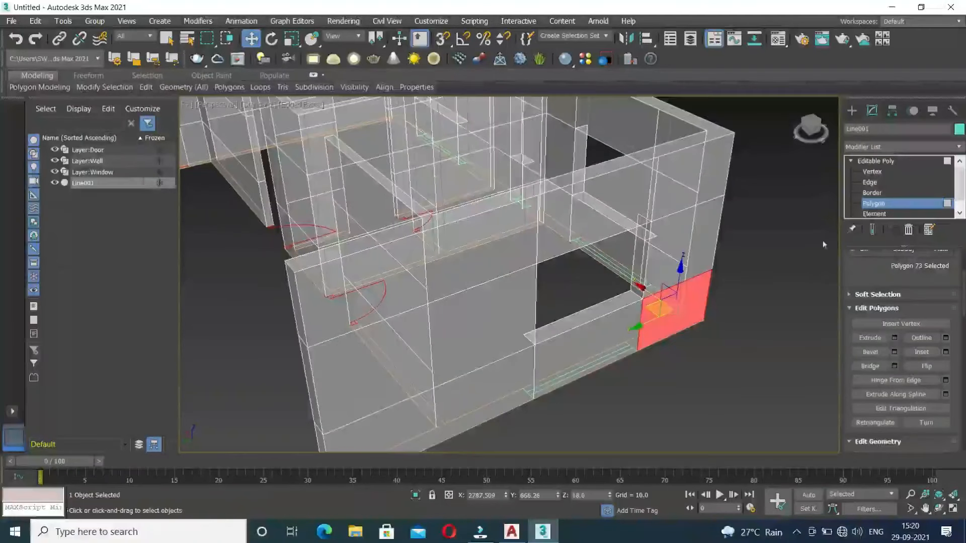
{"action": "left_click", "coordinate": [868, 207]}
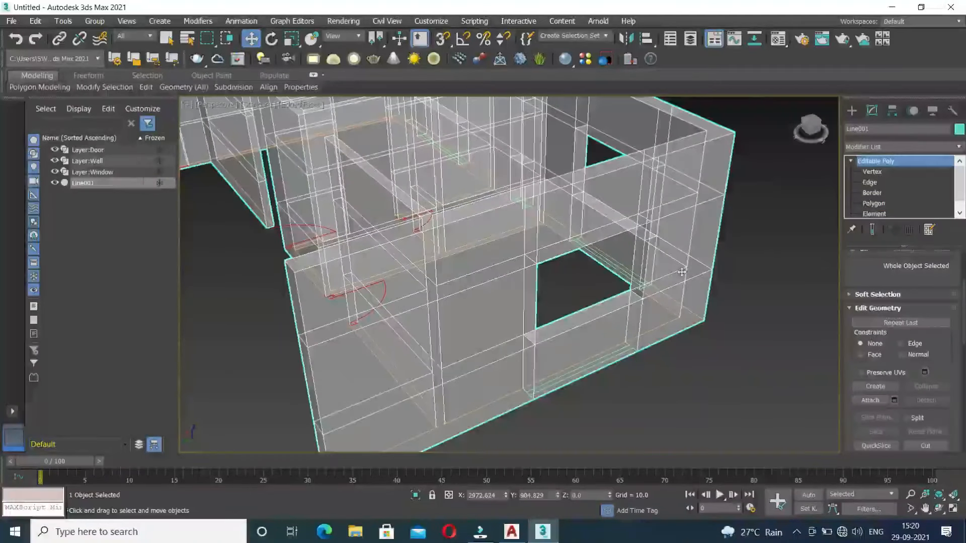
{"action": "key", "text": "alt+x"}
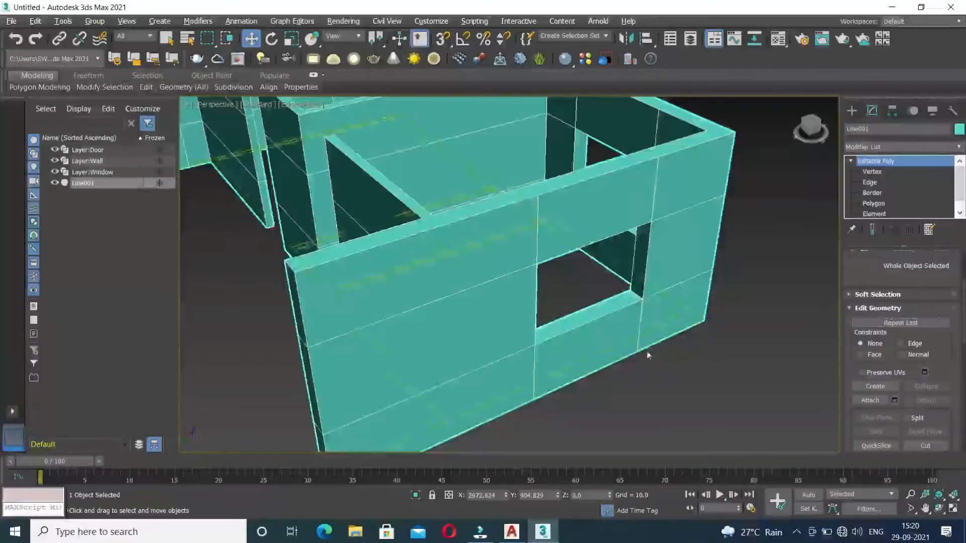
{"action": "middle_click_drag", "start_coordinate": [647, 354], "coordinate": [739, 367]}
{"action": "scroll", "coordinate": [726, 354], "scroll_direction": "down", "scroll_amount": 6}
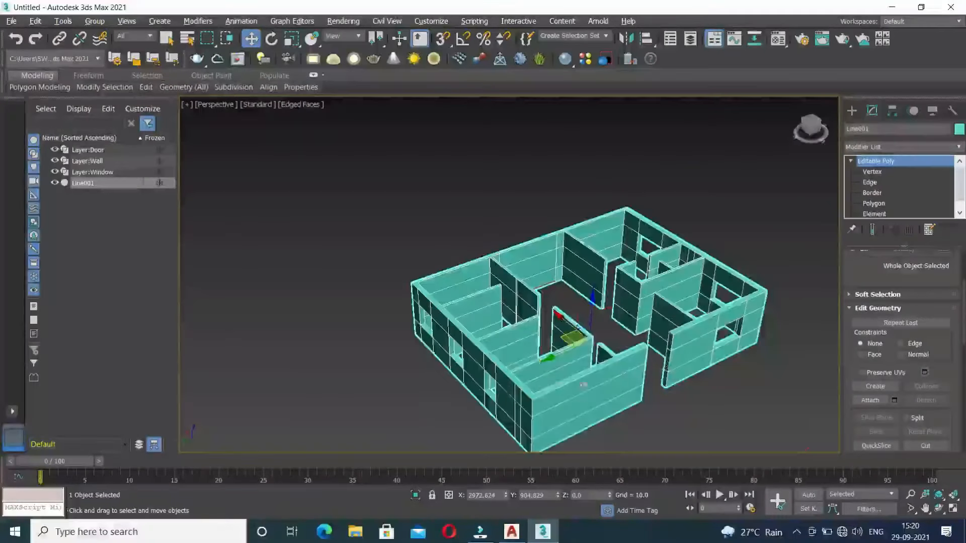
{"action": "middle_click_drag", "start_coordinate": [501, 394], "coordinate": [572, 311], "text": "alt"}
{"action": "scroll", "coordinate": [588, 255], "scroll_direction": "up", "scroll_amount": 6}
{"action": "scroll", "coordinate": [532, 388], "scroll_direction": "down", "scroll_amount": 3}
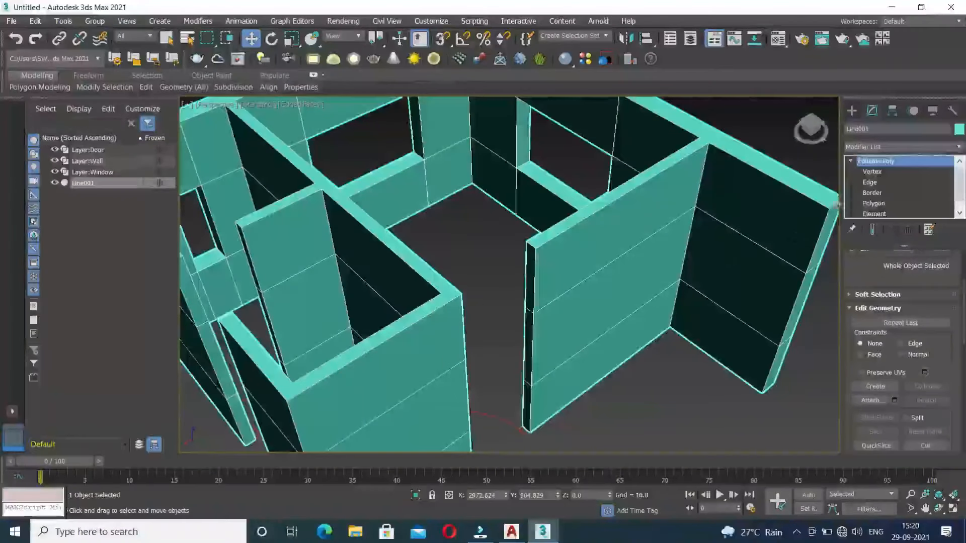
{"action": "left_click", "coordinate": [873, 203]}
{"action": "left_click", "coordinate": [528, 298]}
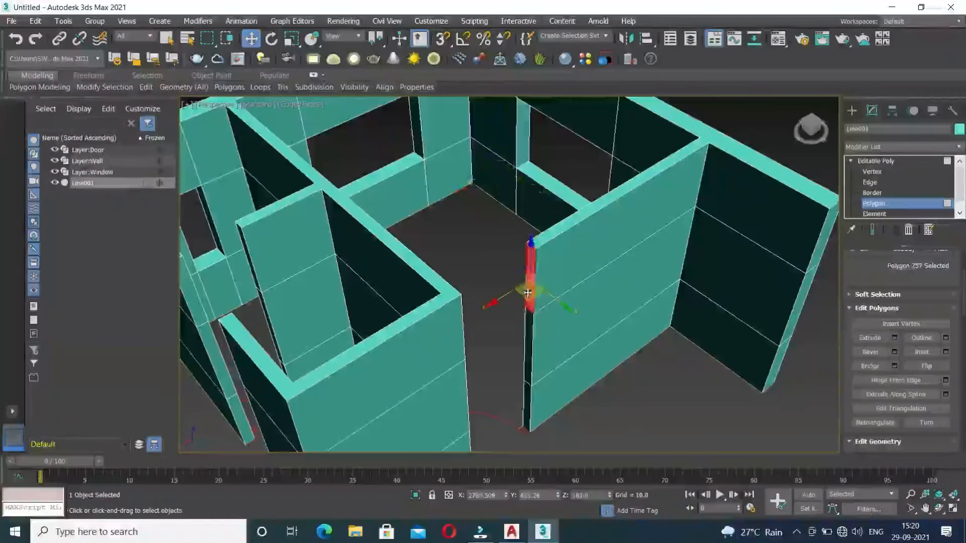
{"action": "left_click", "coordinate": [894, 338]}
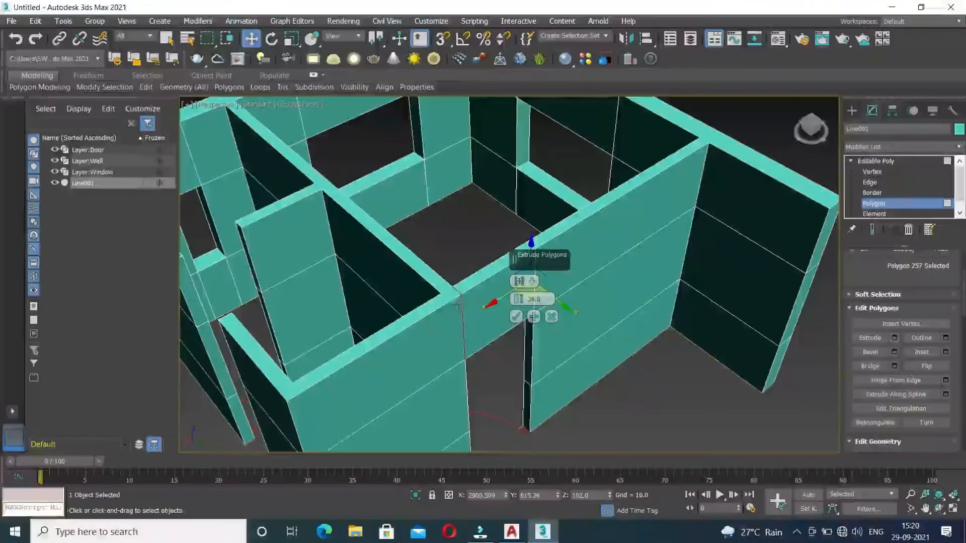
{"action": "middle_click_drag", "start_coordinate": [600, 341], "coordinate": [555, 329], "text": "alt"}
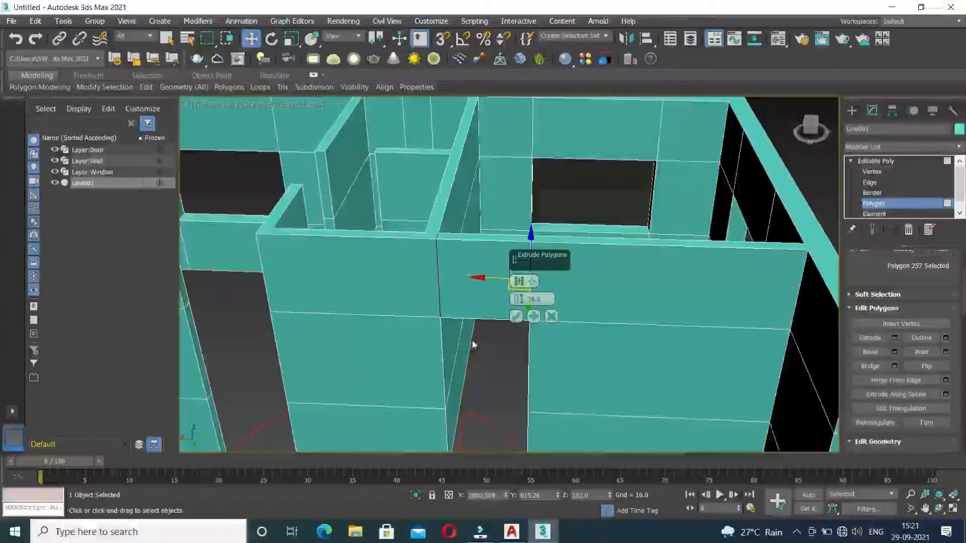
{"action": "middle_click_drag", "start_coordinate": [486, 402], "coordinate": [458, 380]}
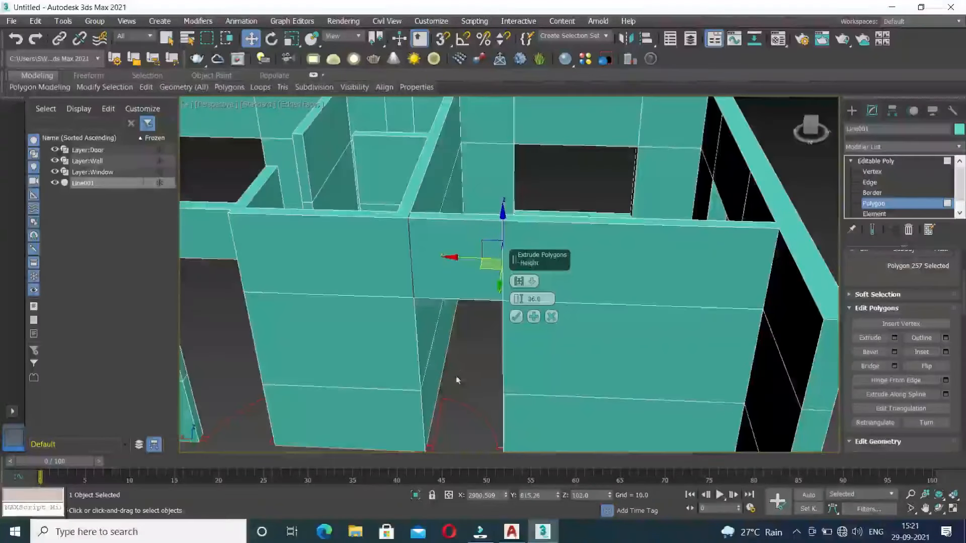
{"action": "key", "text": "Delete"}
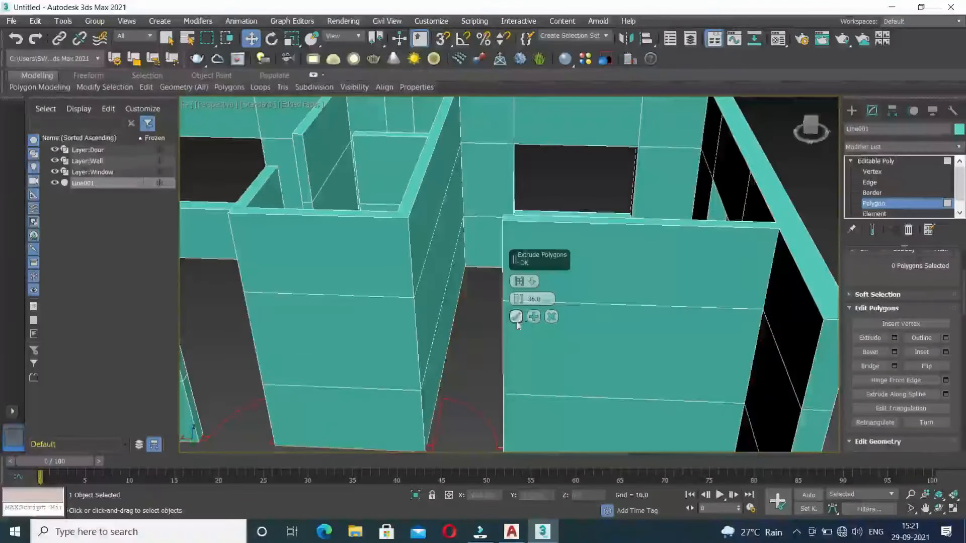
{"action": "left_click", "coordinate": [516, 316]}
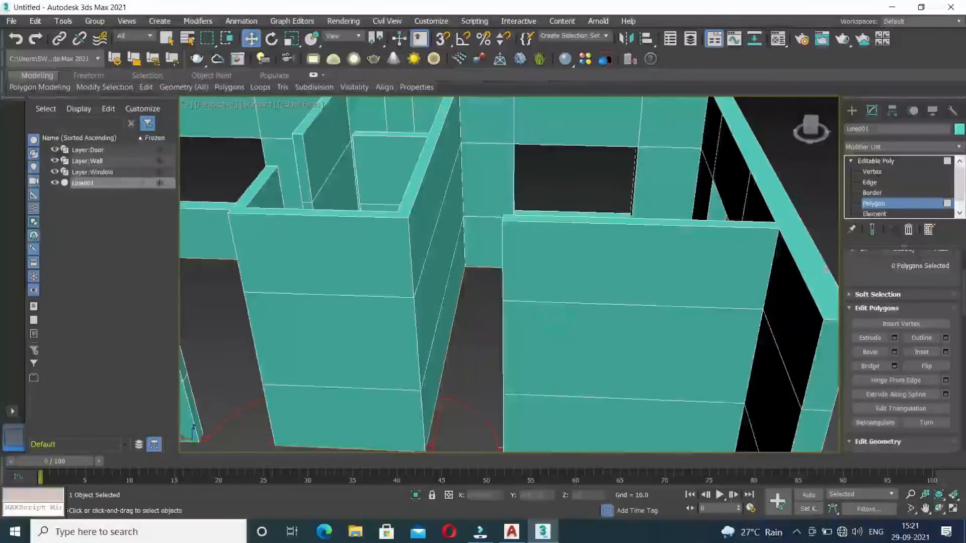
Step: Extrude the upper end polygon of the interior wall beside the door gap by 36 to form the lintel, and clear the selection
{"action": "middle_click_drag", "start_coordinate": [492, 337], "coordinate": [414, 253], "text": "alt"}
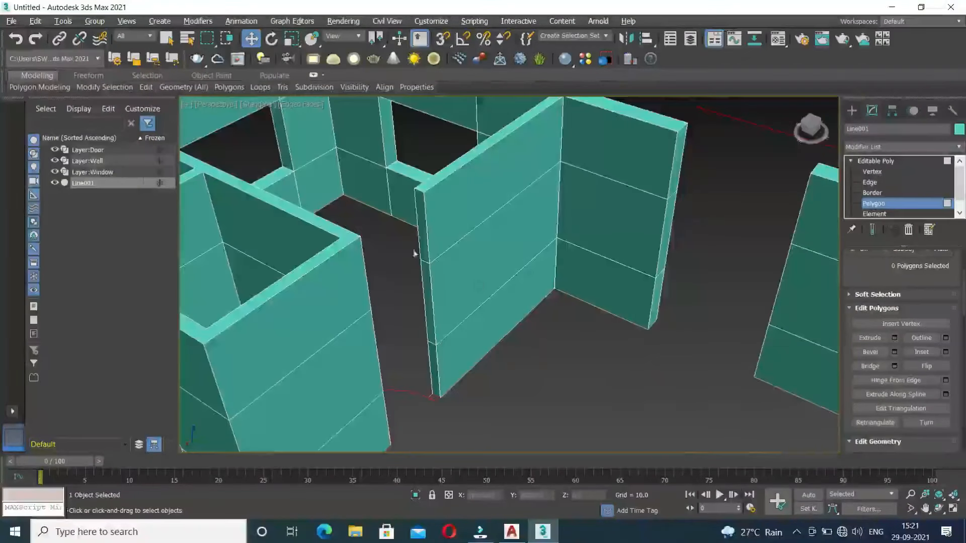
{"action": "left_click", "coordinate": [424, 229]}
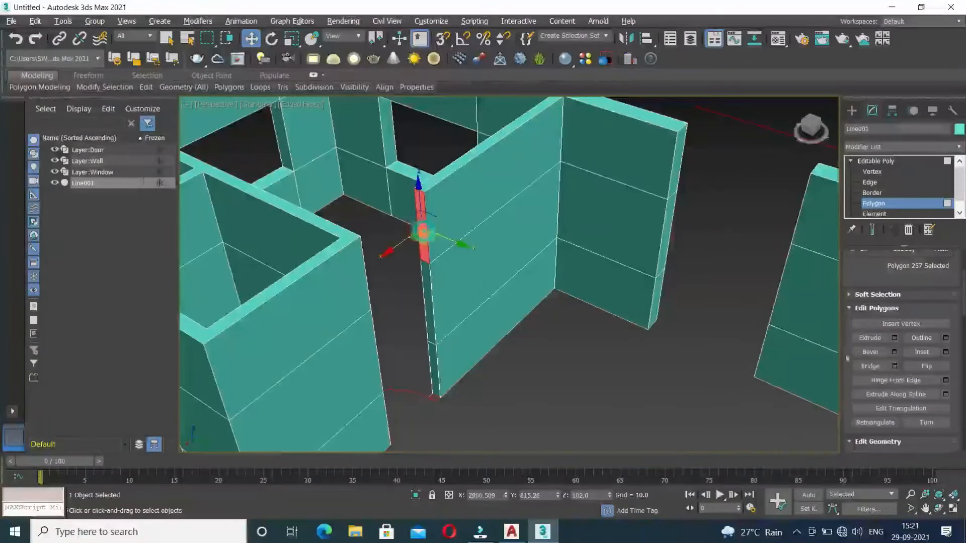
{"action": "left_click", "coordinate": [895, 338]}
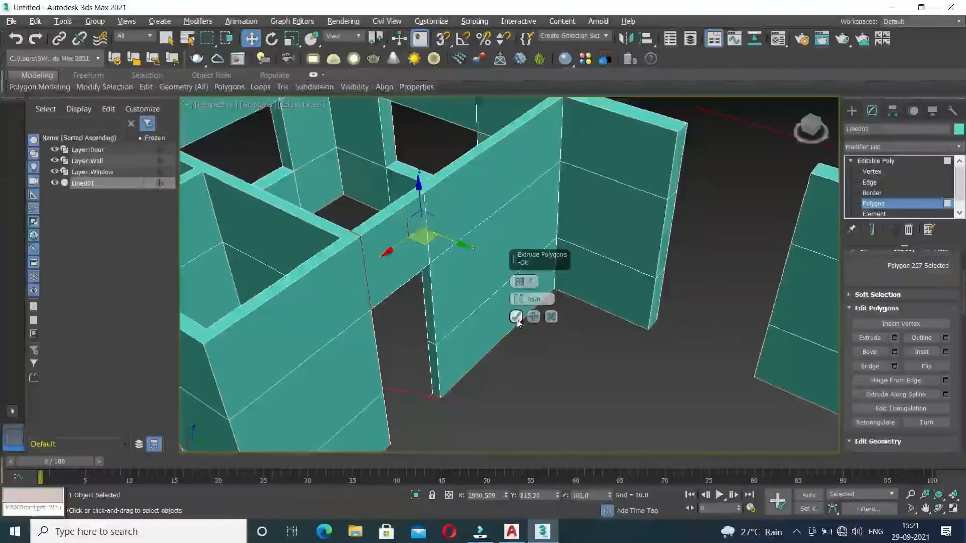
{"action": "left_click", "coordinate": [517, 317]}
{"action": "left_click", "coordinate": [546, 375]}
Step: Extrude the upper end polygon of the facing interior wall by 36 across the next door gap
{"action": "middle_click_drag", "start_coordinate": [546, 374], "coordinate": [552, 318], "text": "alt"}
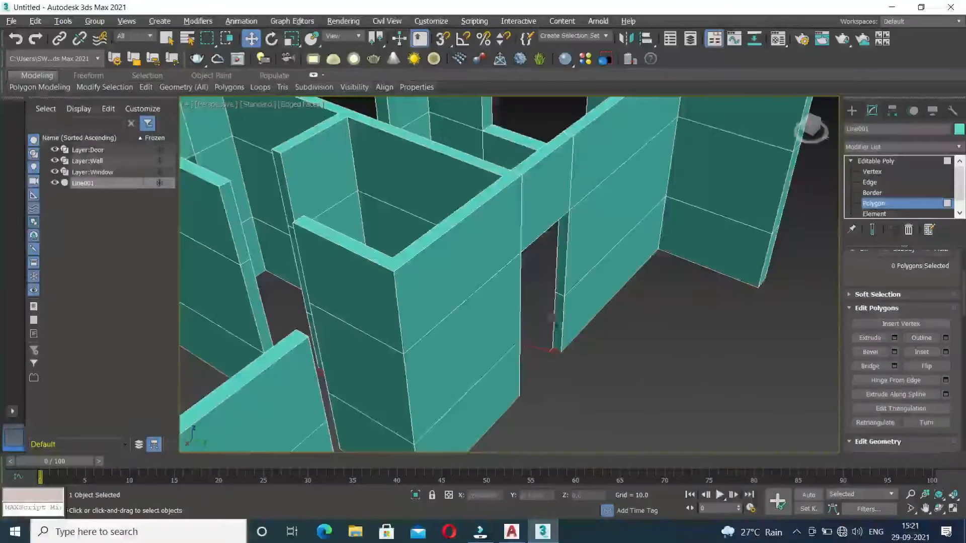
{"action": "middle_click_drag", "start_coordinate": [508, 357], "coordinate": [636, 328], "text": "alt"}
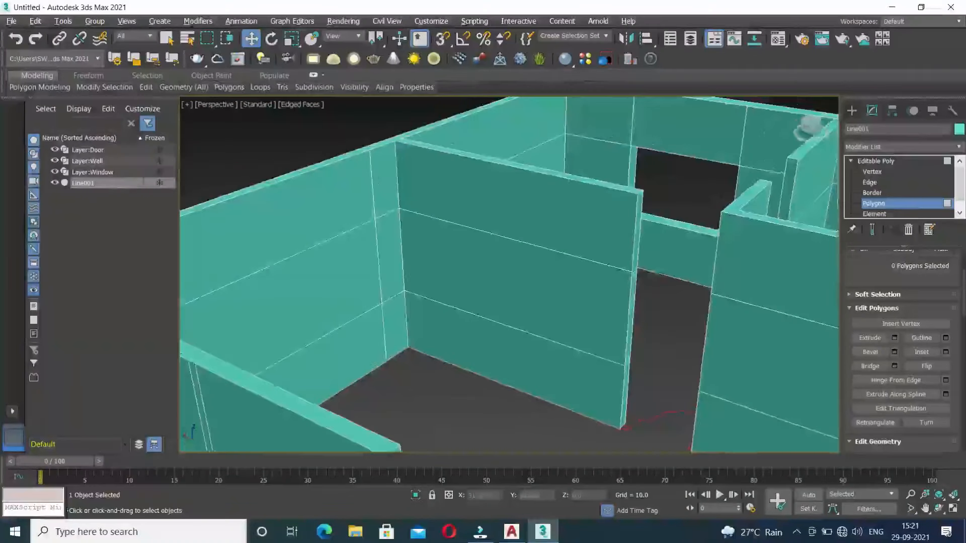
{"action": "left_click", "coordinate": [635, 253]}
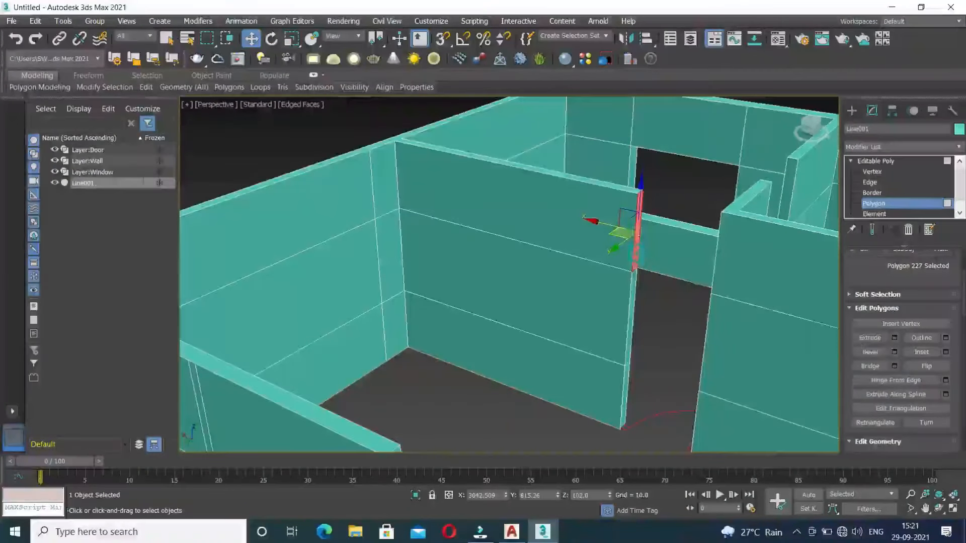
{"action": "left_click", "coordinate": [894, 338]}
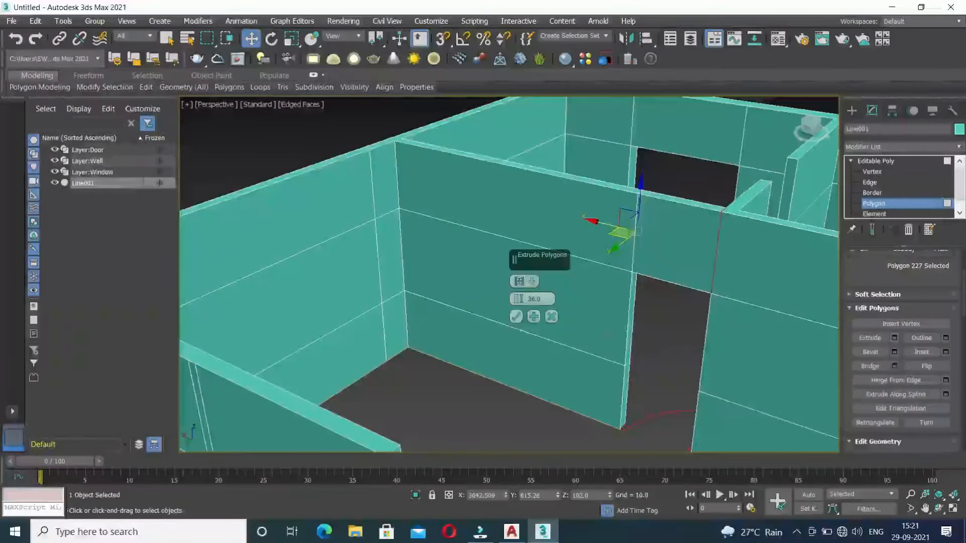
{"action": "left_click", "coordinate": [516, 317]}
Step: Bridge the facing upper end polygons of the two interior walls to form the lintel across their door gap, and clear the selection
{"action": "middle_click_drag", "start_coordinate": [520, 327], "coordinate": [451, 429], "text": "alt"}
{"action": "middle_click_drag", "start_coordinate": [520, 188], "coordinate": [569, 350], "text": "alt"}
{"action": "left_click", "coordinate": [669, 304]}
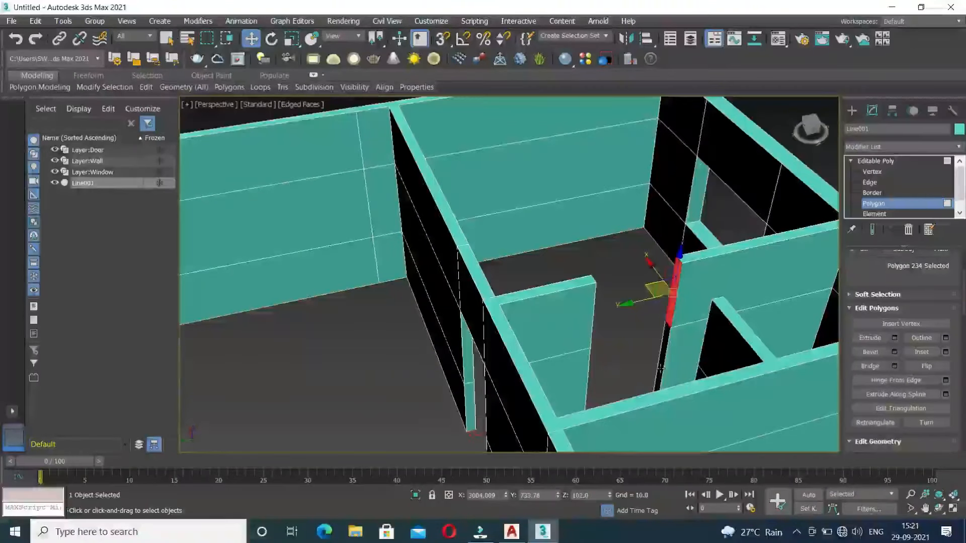
{"action": "middle_click_drag", "start_coordinate": [661, 369], "coordinate": [604, 359], "text": "alt"}
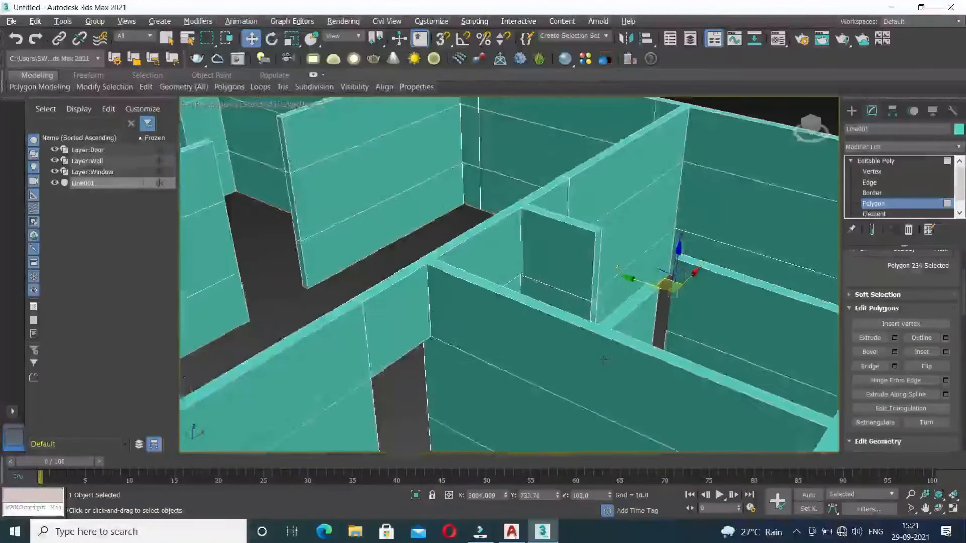
{"action": "left_click", "coordinate": [596, 274], "text": "ctrl"}
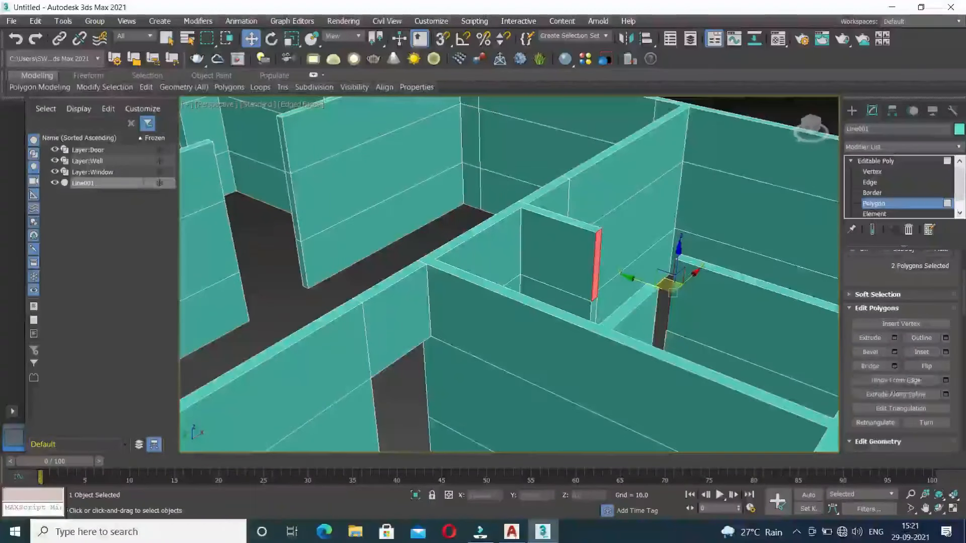
{"action": "left_click", "coordinate": [870, 367]}
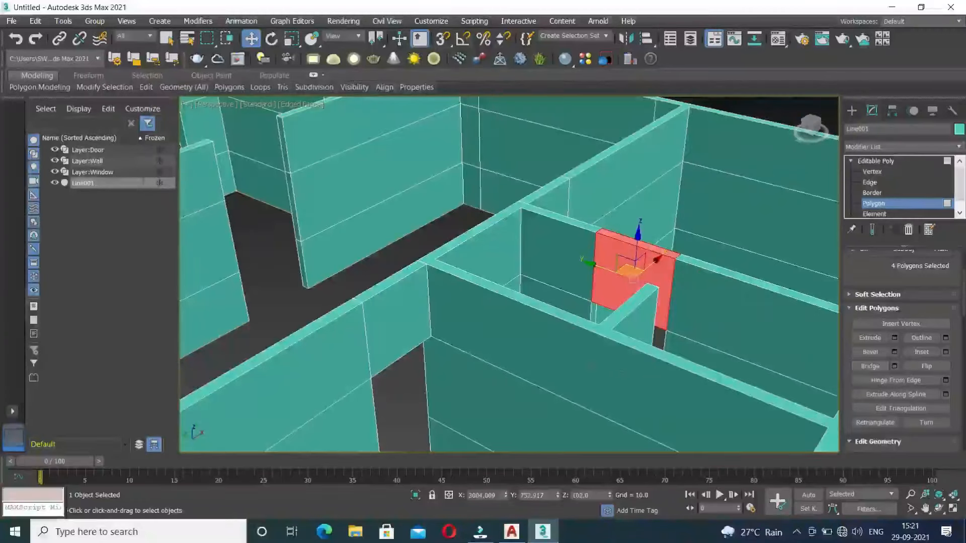
{"action": "left_click", "coordinate": [403, 249]}
Step: Bridge the facing upper end polygons of the outer wall to form the lintel over the main entrance gap
{"action": "scroll", "coordinate": [441, 318], "scroll_direction": "up", "scroll_amount": 5}
{"action": "middle_click_drag", "start_coordinate": [441, 318], "coordinate": [564, 340], "text": "alt"}
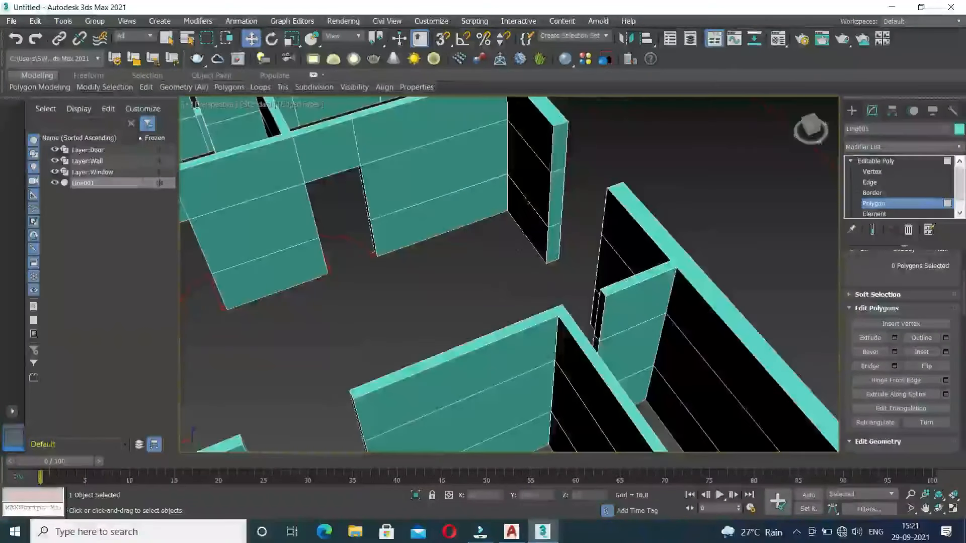
{"action": "left_click", "coordinate": [559, 169]}
{"action": "middle_click_drag", "start_coordinate": [534, 248], "coordinate": [642, 251], "text": "alt"}
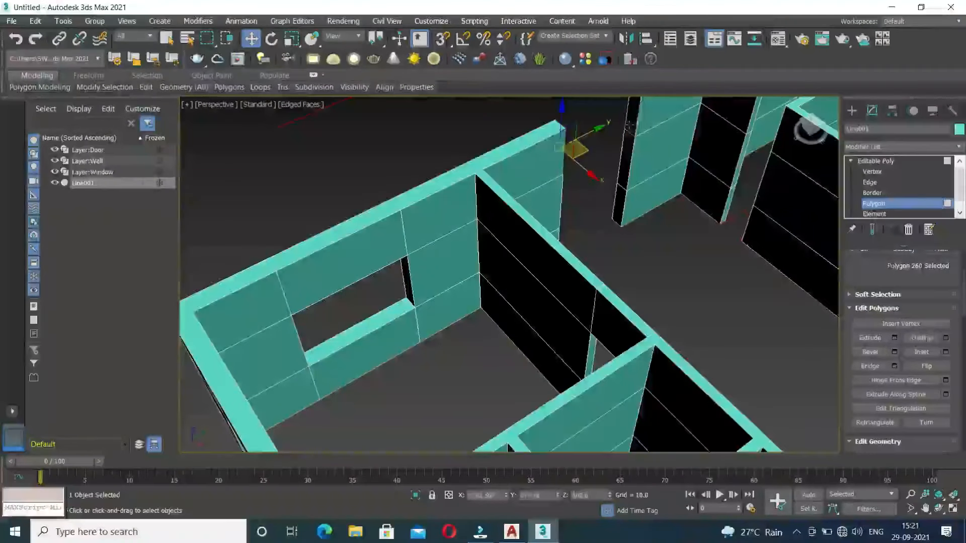
{"action": "left_click", "coordinate": [632, 116], "text": "ctrl"}
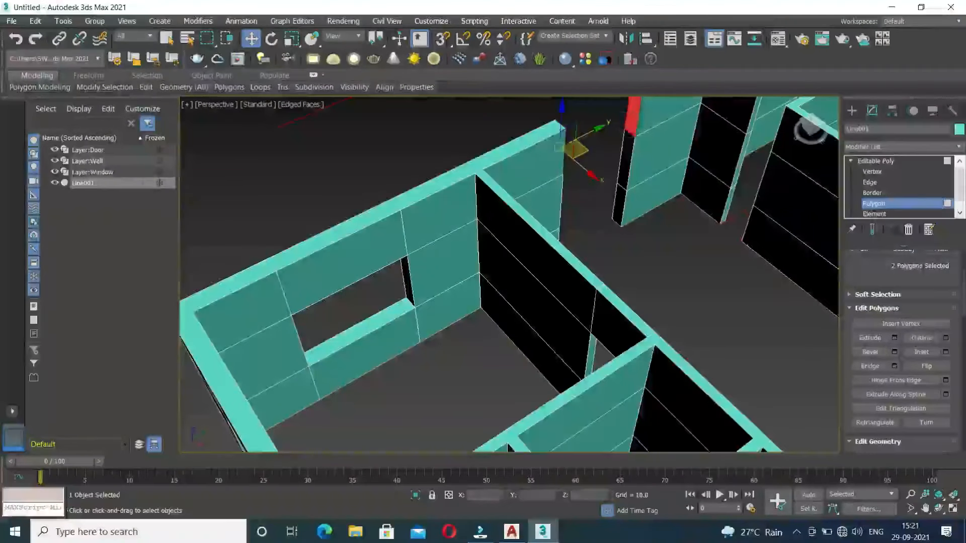
{"action": "left_click", "coordinate": [870, 365]}
{"action": "middle_click_drag", "start_coordinate": [616, 277], "coordinate": [610, 320], "text": "alt"}
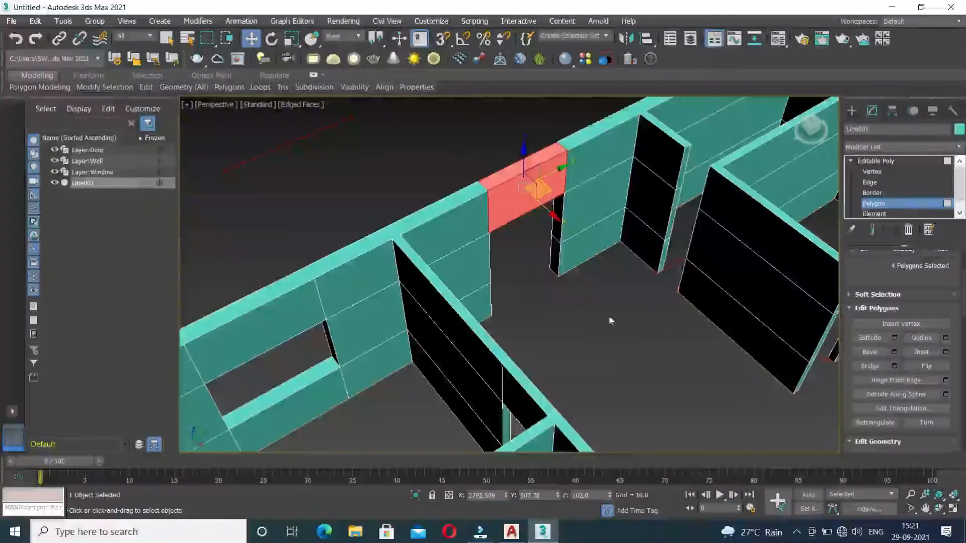
Step: Extrude the short interior wall's upper end polygon by about 22 to close the narrow door gap's lintel, and clear the selection
{"action": "left_click", "coordinate": [681, 167]}
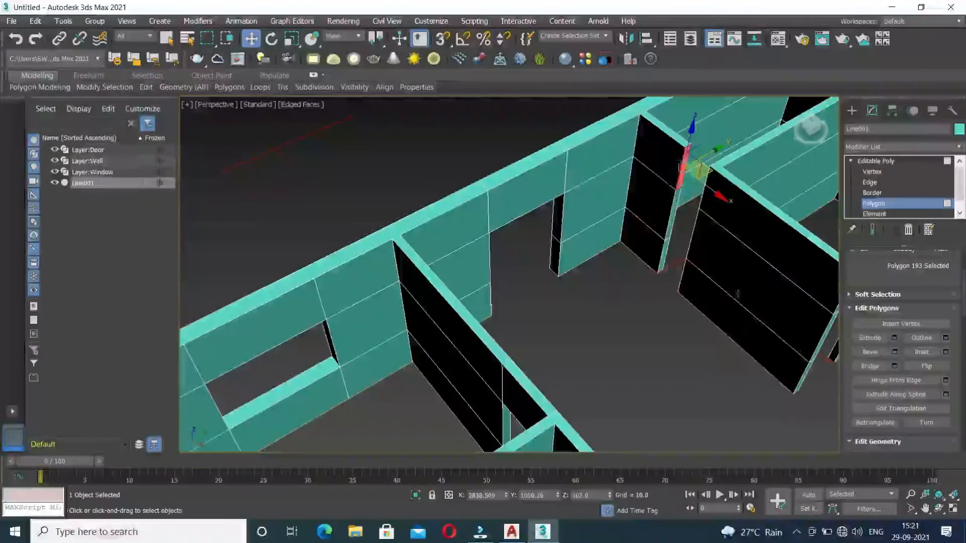
{"action": "left_click", "coordinate": [869, 366]}
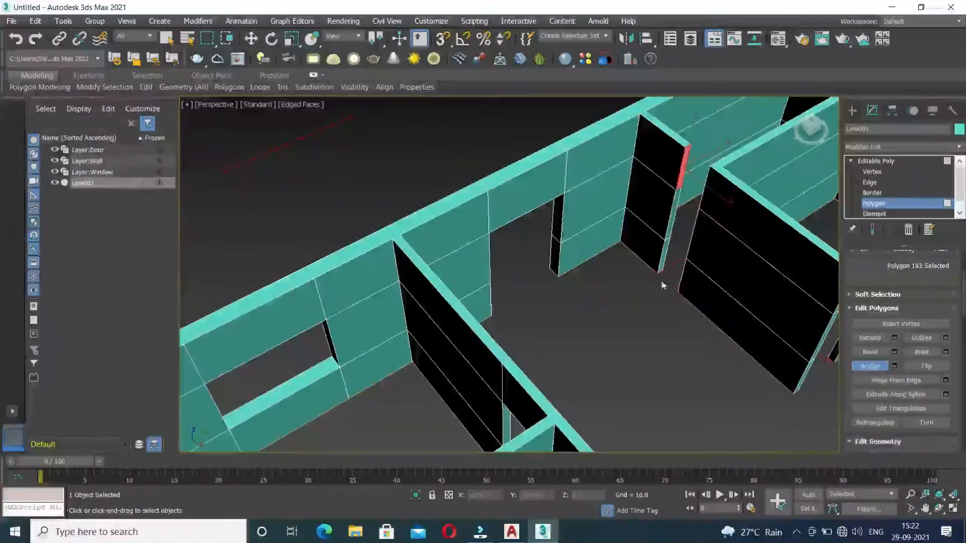
{"action": "left_click", "coordinate": [880, 338]}
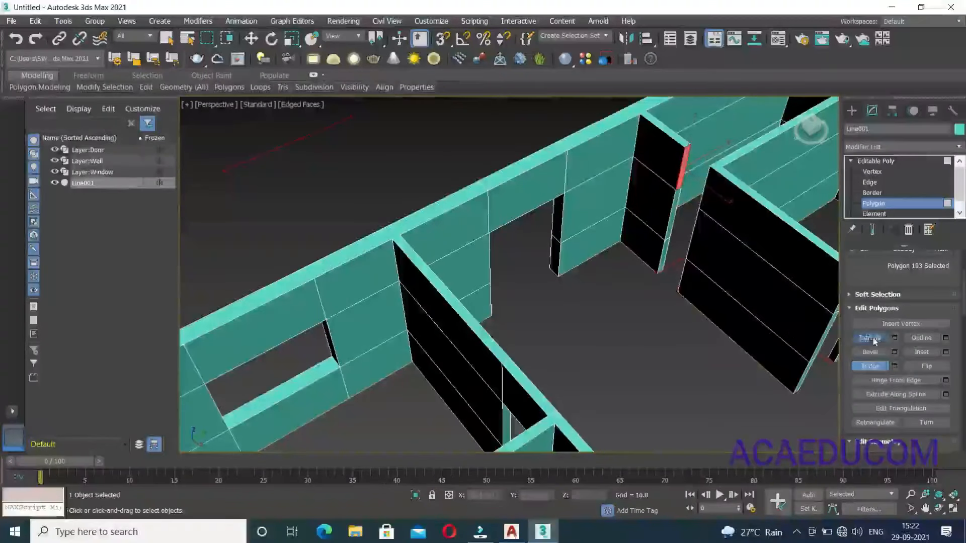
{"action": "left_click", "coordinate": [894, 337]}
{"action": "mouse_move", "coordinate": [623, 302]}
{"action": "middle_mouse_down", "text": "alt"}
{"action": "mouse_move", "coordinate": [639, 298]}
{"action": "mouse_move", "coordinate": [635, 306]}
{"action": "middle_mouse_up", "text": "alt"}
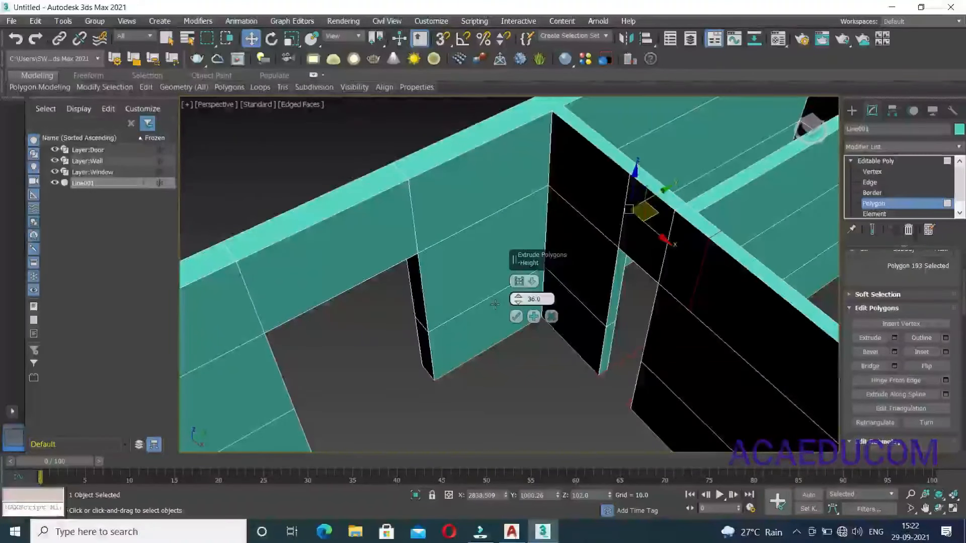
{"action": "type", "text": "3"}
{"action": "type", "text": "24.0"}
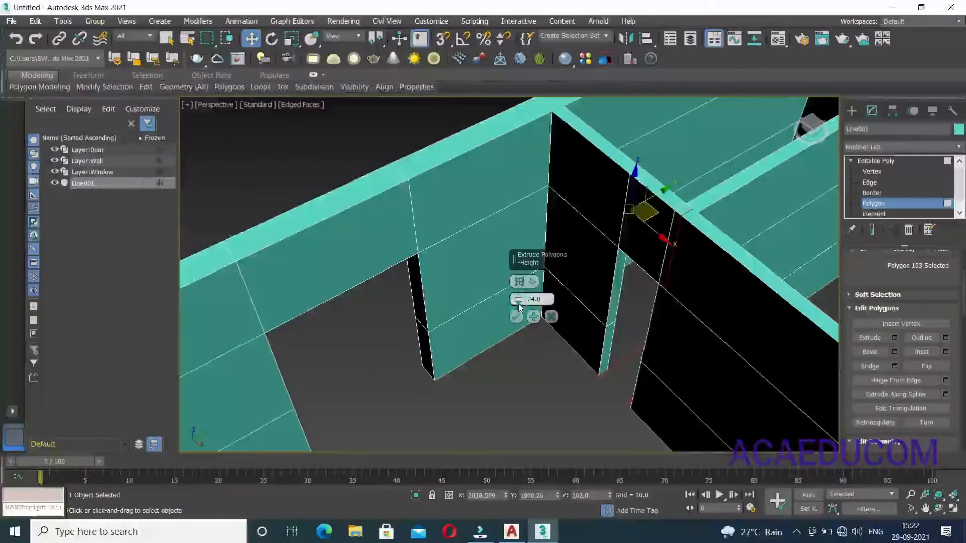
{"action": "left_click_drag", "start_coordinate": [518, 302], "coordinate": [518, 318]}
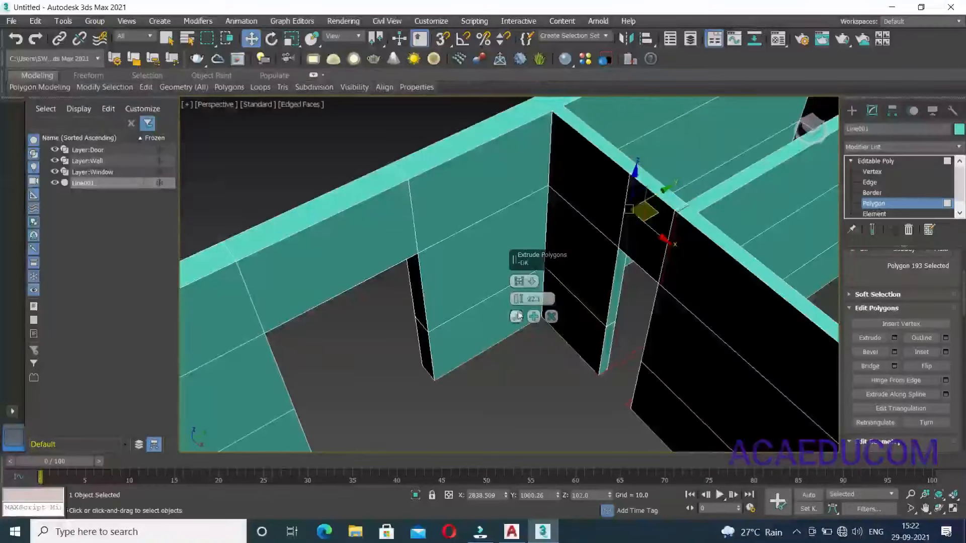
{"action": "left_click", "coordinate": [516, 325]}
{"action": "left_click", "coordinate": [557, 378]}
Step: Extrude the upper end polygon of the next room's partition wall by 36 to form its door lintel
{"action": "middle_click_drag", "start_coordinate": [557, 378], "coordinate": [422, 333], "text": "alt"}
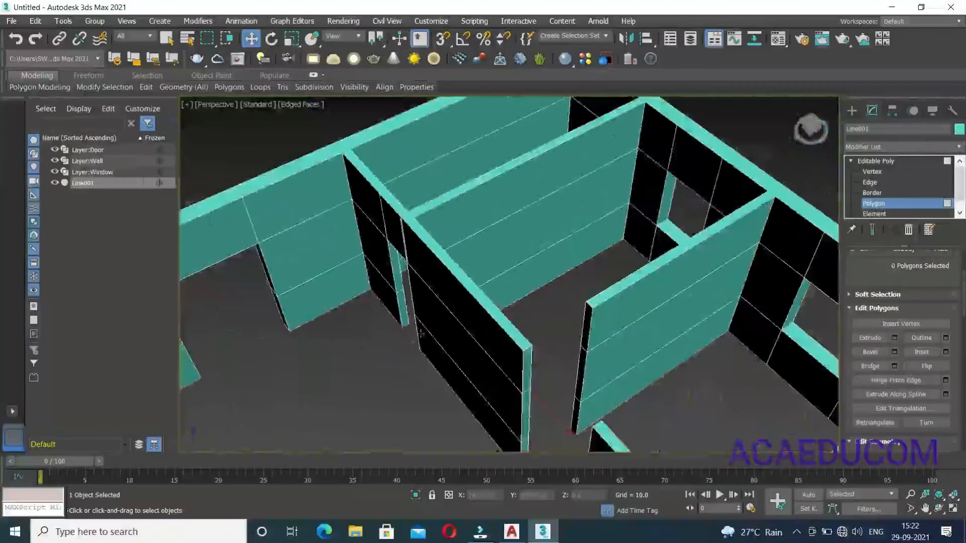
{"action": "left_click", "coordinate": [585, 327]}
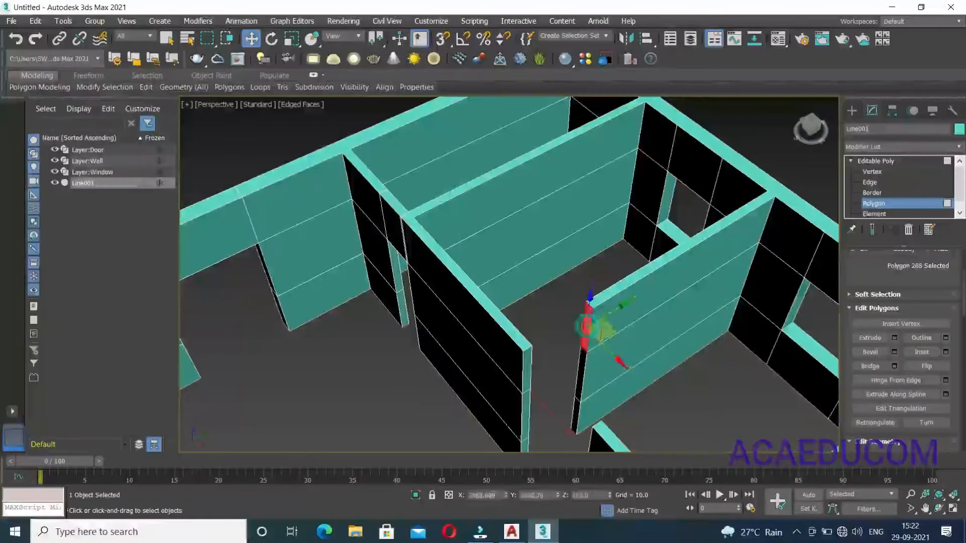
{"action": "left_click", "coordinate": [895, 337]}
{"action": "type", "text": "36"}
{"action": "key", "text": "Return"}
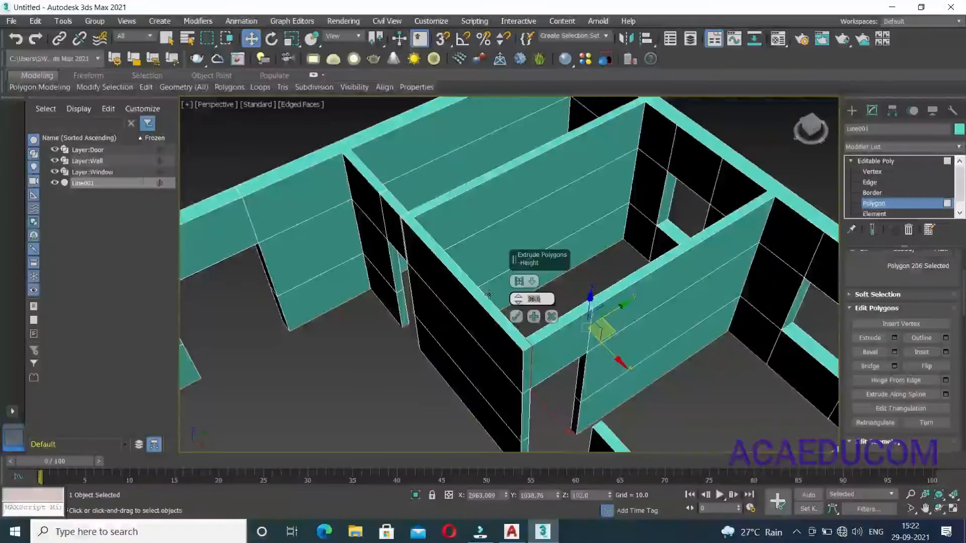
{"action": "left_click", "coordinate": [516, 316]}
Step: Bridge the facing upper end polygons of the long interior wall to form the lintel across its remaining door gap
{"action": "middle_click_drag", "start_coordinate": [516, 317], "coordinate": [700, 322], "text": "alt"}
{"action": "left_click", "coordinate": [528, 290]}
{"action": "left_click", "coordinate": [737, 268], "text": "ctrl"}
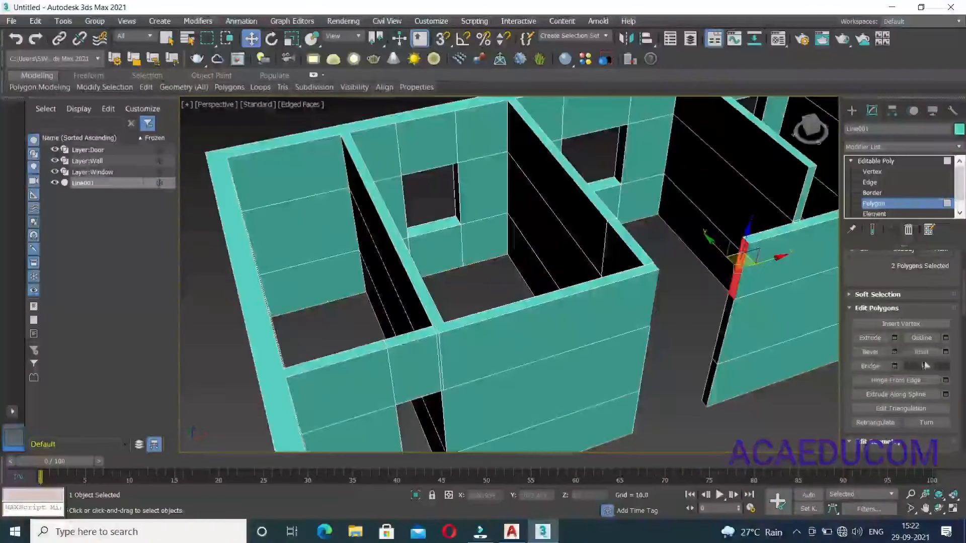
{"action": "left_click", "coordinate": [870, 365]}
{"action": "middle_click_drag", "start_coordinate": [752, 365], "coordinate": [614, 267]}
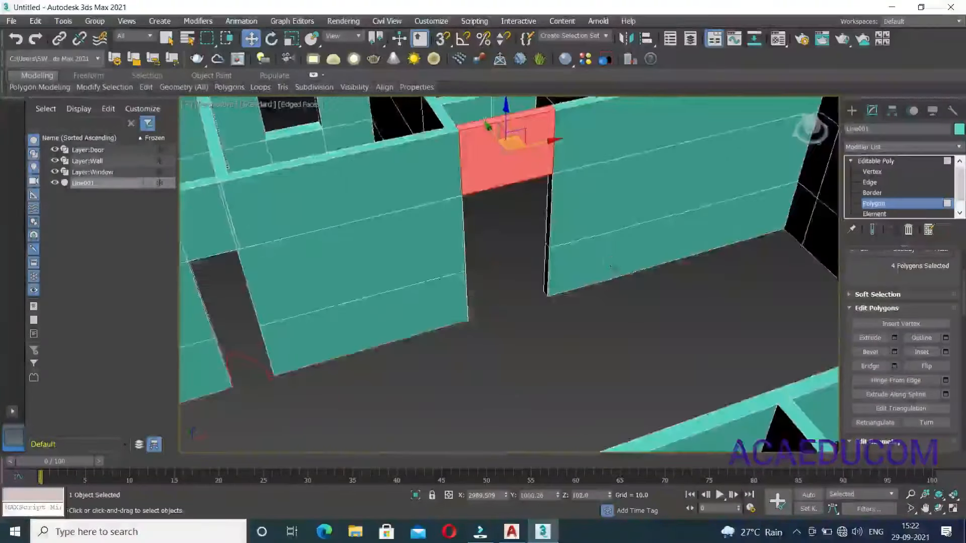
Step: Leave polygon level, deselect the walls and inspect the finished wall model with its door and window openings
{"action": "middle_click_drag", "start_coordinate": [641, 337], "coordinate": [618, 270]}
{"action": "scroll", "coordinate": [618, 270], "scroll_direction": "down", "scroll_amount": 4}
{"action": "scroll", "coordinate": [655, 308], "scroll_direction": "down", "scroll_amount": 3}
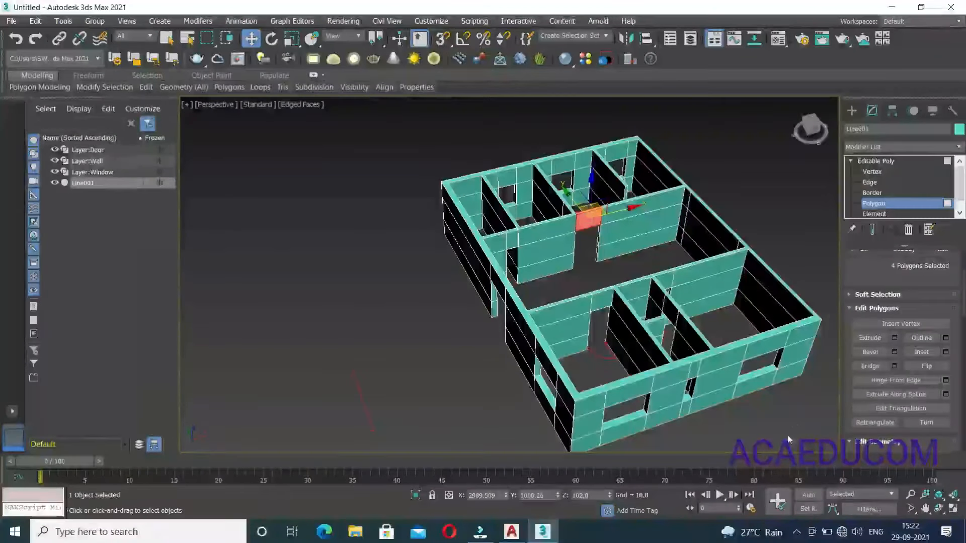
{"action": "key", "text": "4"}
{"action": "left_click", "coordinate": [765, 415]}
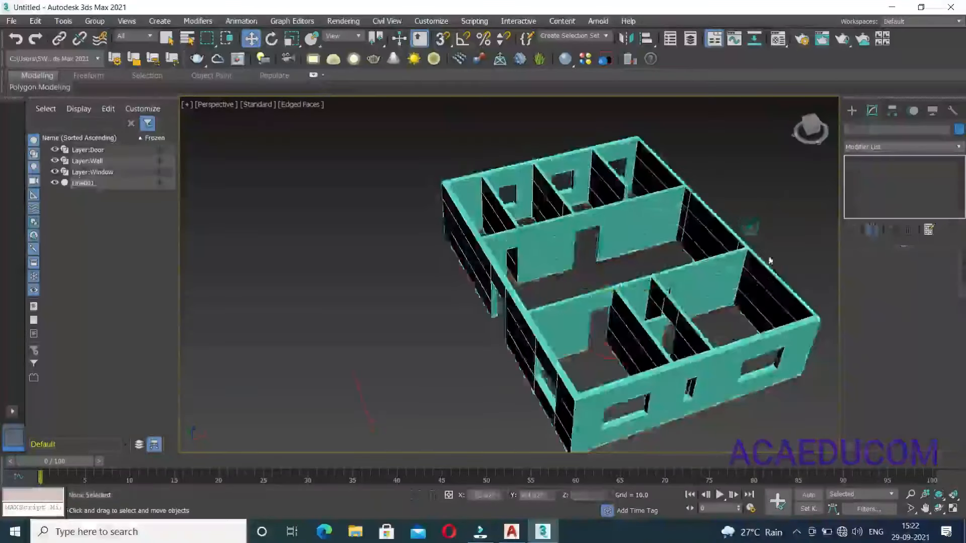
{"action": "middle_click_drag", "start_coordinate": [770, 426], "coordinate": [523, 352], "text": "alt"}
{"action": "scroll", "coordinate": [444, 334], "scroll_direction": "up", "scroll_amount": 5}
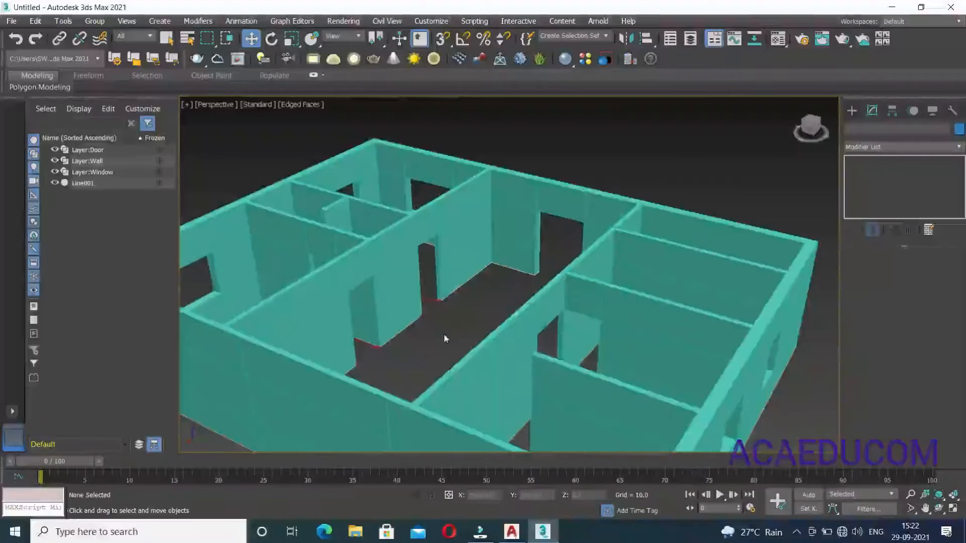
{"action": "scroll", "coordinate": [472, 305], "scroll_direction": "down", "scroll_amount": 5}
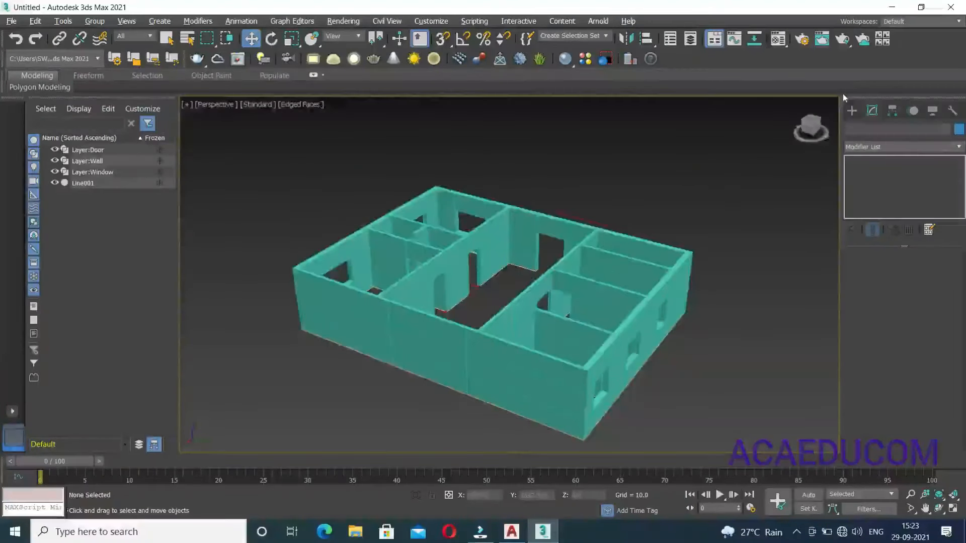
Step: Trace the building's four outer wall corners in the Top view with a Line, using 3D snapping, and close the spline
{"action": "key", "text": "alt+w"}
{"action": "left_click", "coordinate": [851, 111]}
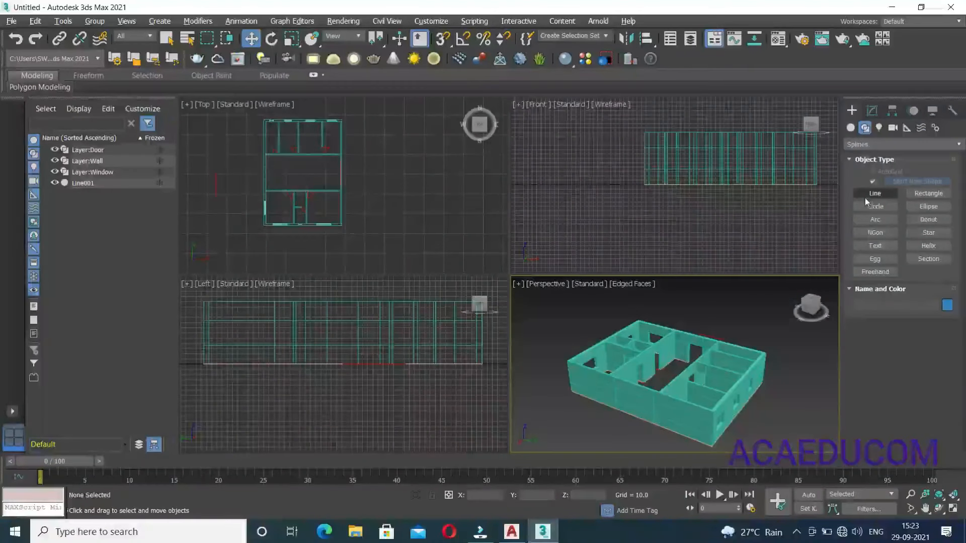
{"action": "left_click", "coordinate": [870, 196]}
{"action": "mouse_move", "coordinate": [393, 147]}
{"action": "middle_mouse_down"}
{"action": "mouse_move", "coordinate": [406, 189]}
{"action": "mouse_move", "coordinate": [413, 129]}
{"action": "middle_mouse_up"}
{"action": "key", "text": "alt+w"}
{"action": "left_click", "coordinate": [443, 39]}
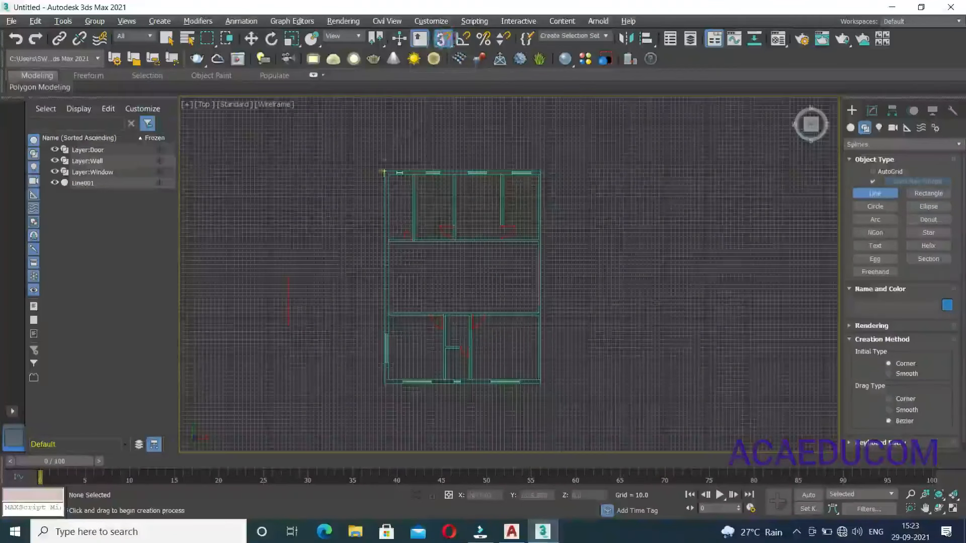
{"action": "left_click", "coordinate": [383, 172]}
{"action": "scroll", "coordinate": [402, 172], "scroll_direction": "up", "scroll_amount": 3}
{"action": "middle_click_drag", "start_coordinate": [430, 171], "coordinate": [421, 129]}
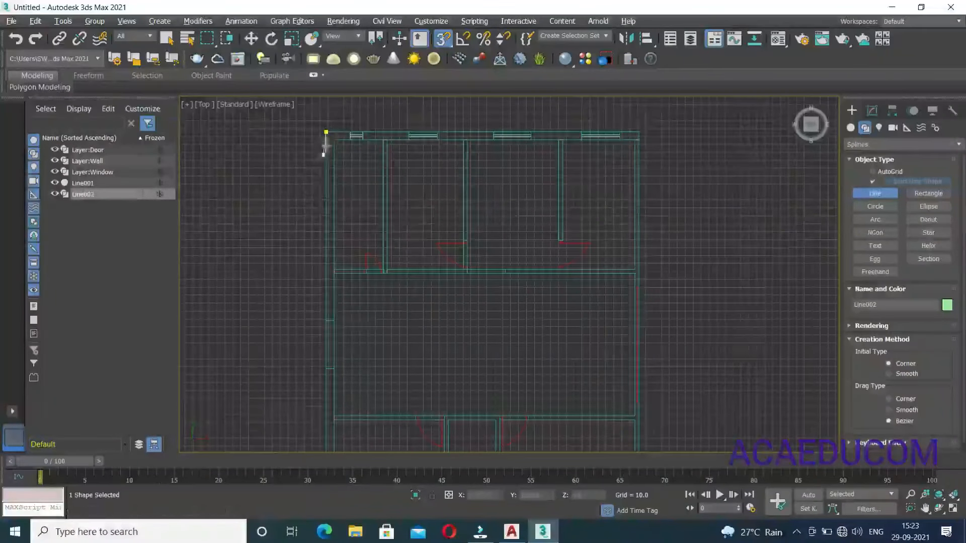
{"action": "left_click", "coordinate": [639, 131]}
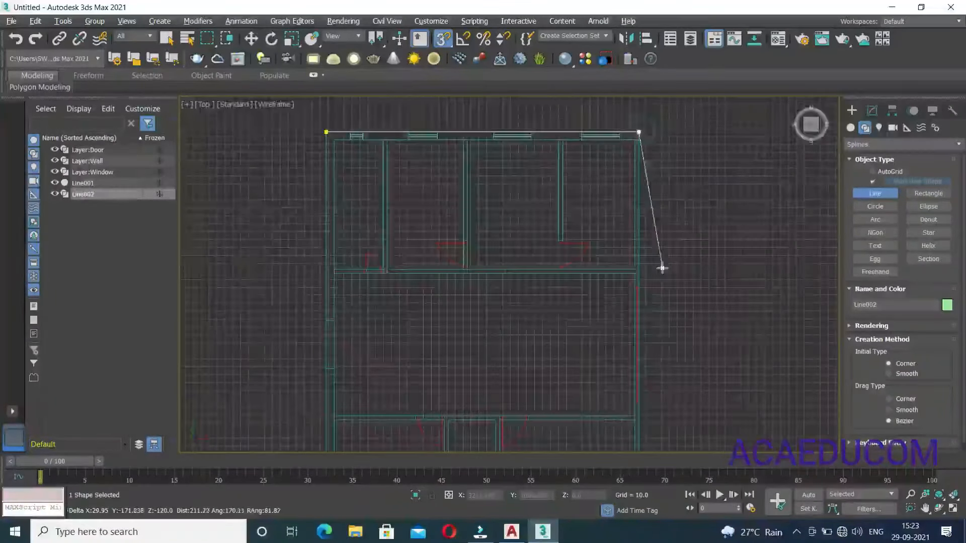
{"action": "middle_click_drag", "start_coordinate": [661, 267], "coordinate": [649, 84]}
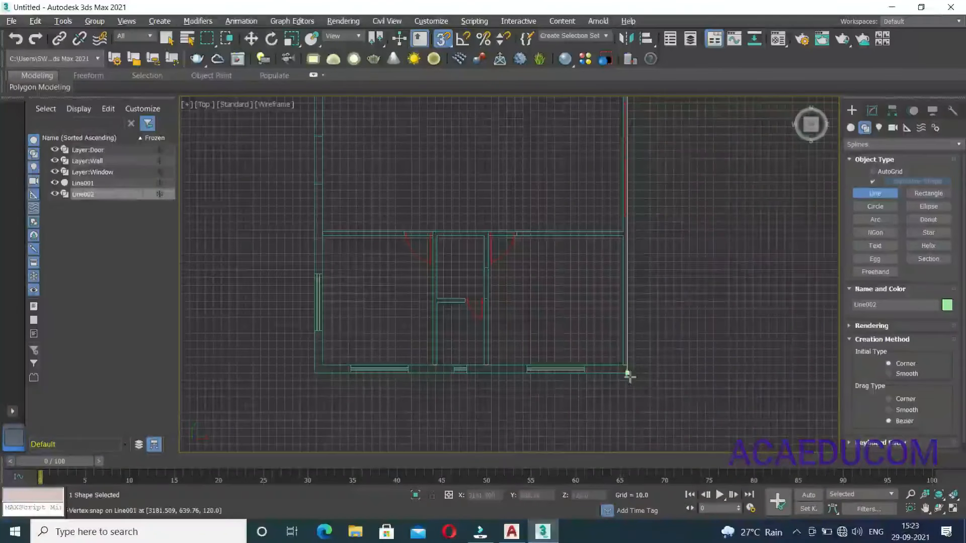
{"action": "left_click", "coordinate": [627, 373]}
{"action": "left_click", "coordinate": [313, 375]}
{"action": "middle_click_drag", "start_coordinate": [313, 146], "coordinate": [313, 323]}
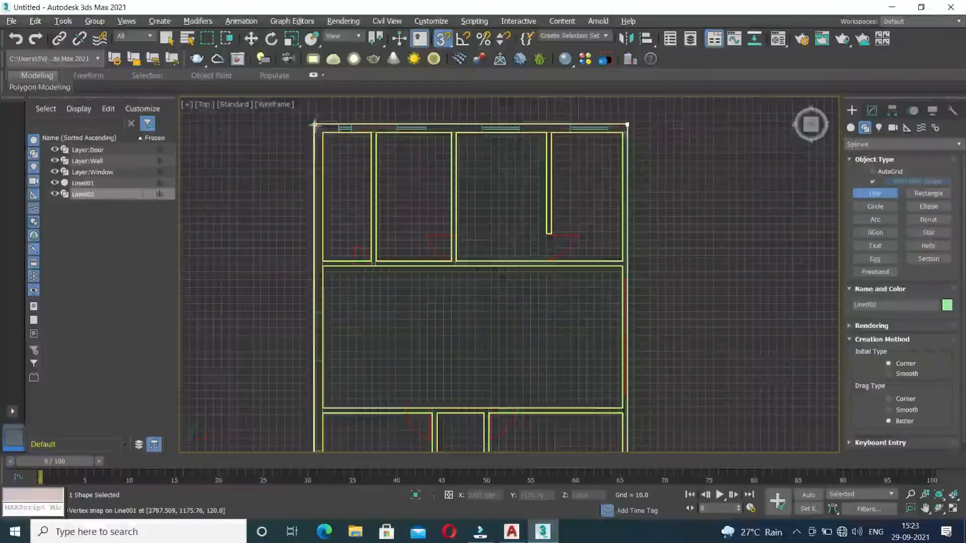
{"action": "left_click", "coordinate": [315, 124]}
{"action": "left_click", "coordinate": [459, 276]}
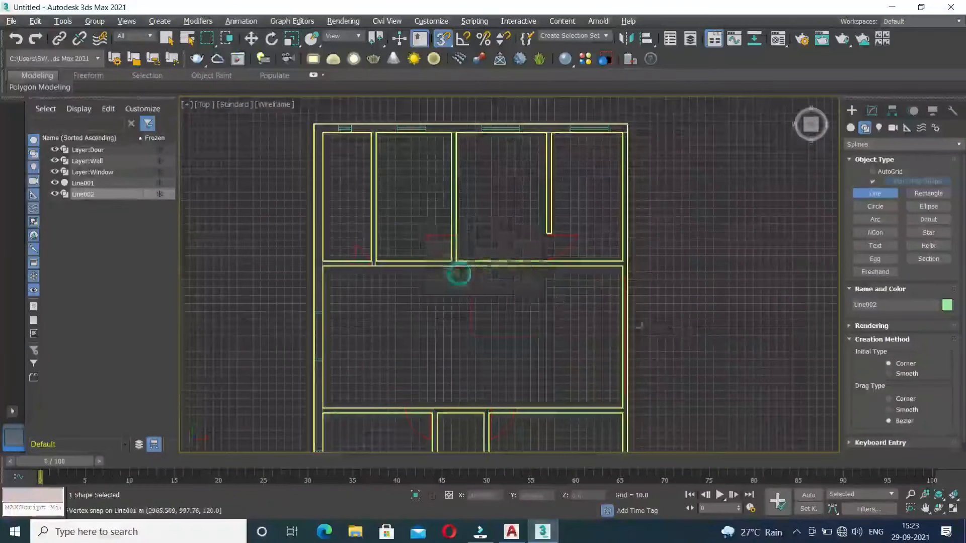
{"action": "middle_click_drag", "start_coordinate": [459, 274], "coordinate": [459, 241]}
Step: Apply an Extrude modifier to the closed outline to form the roof slab, and show all four views
{"action": "left_click", "coordinate": [874, 111]}
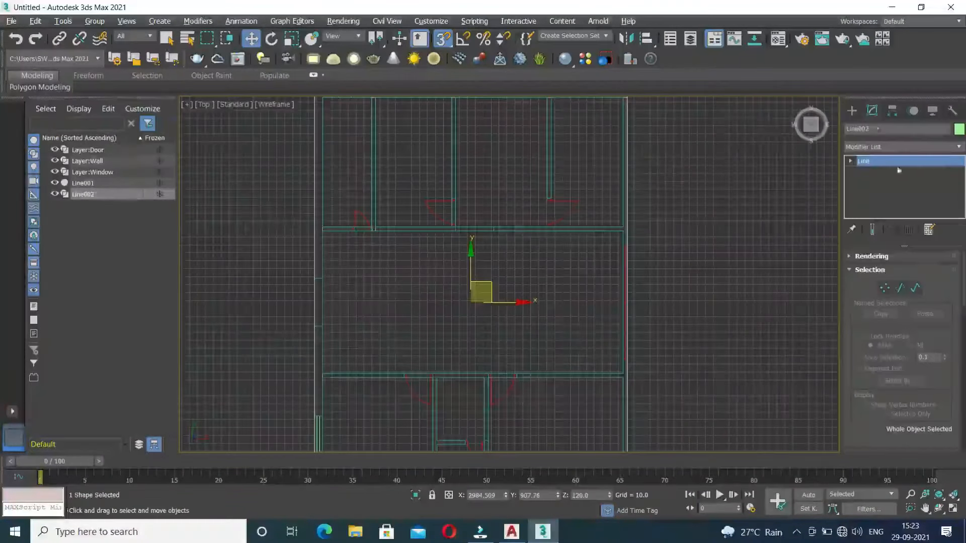
{"action": "key", "text": "e"}
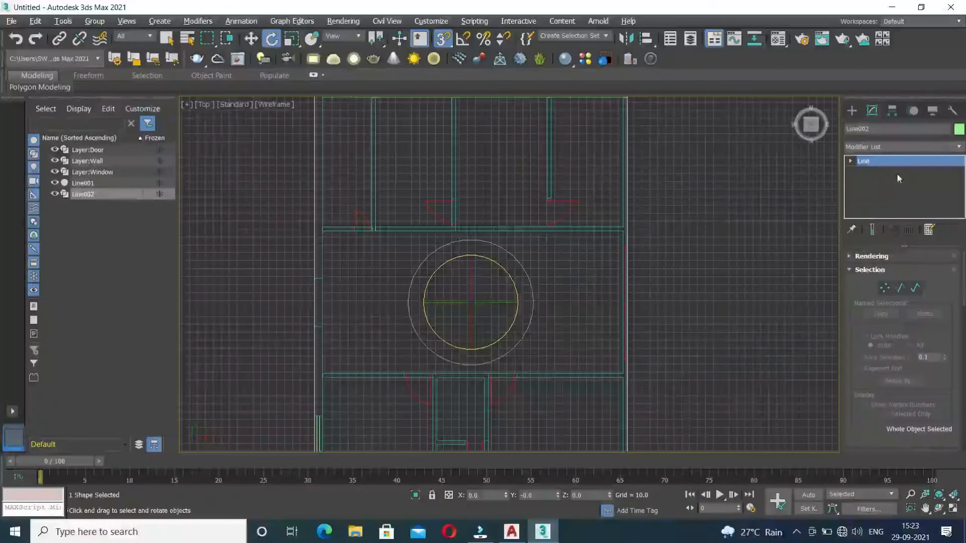
{"action": "left_click", "coordinate": [892, 148]}
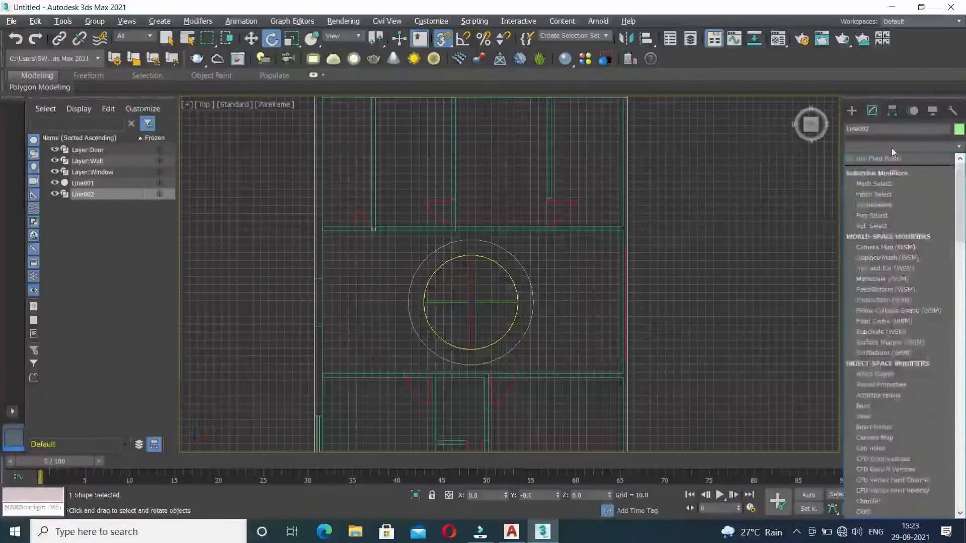
{"action": "key", "text": "e"}
{"action": "left_click", "coordinate": [885, 213]}
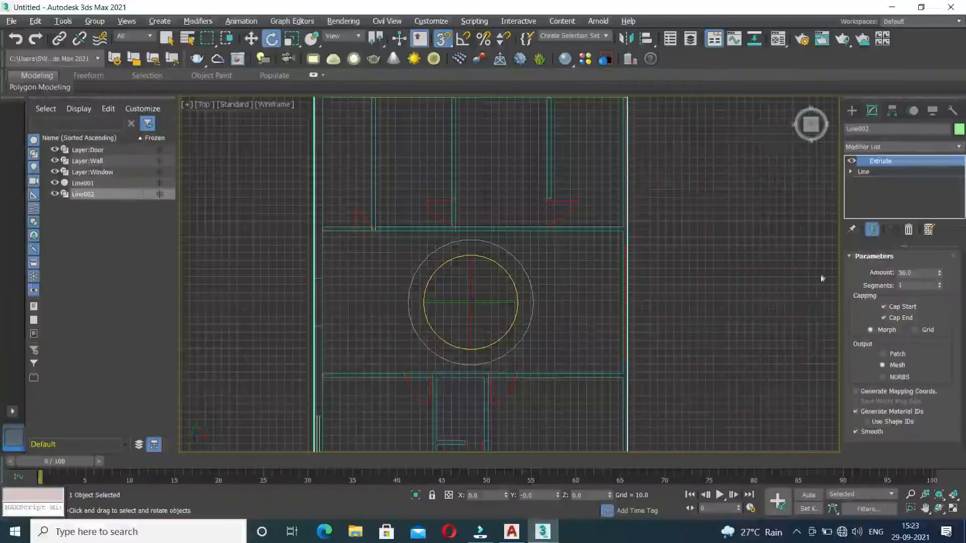
{"action": "key", "text": "alt+w"}
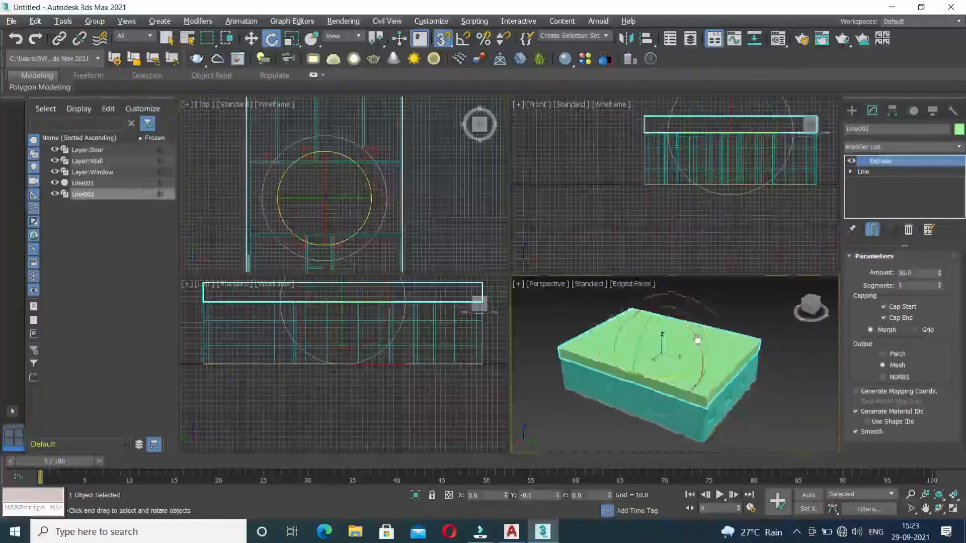
Step: Set the Extrude amount of the slab to 6
{"action": "double_click", "coordinate": [918, 272]}
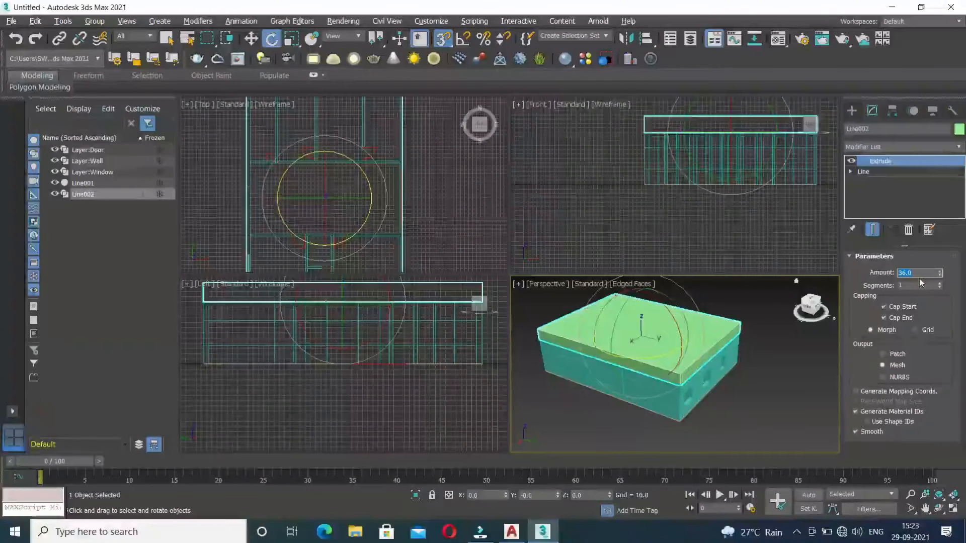
{"action": "type", "text": "6"}
{"action": "key", "text": "Return"}
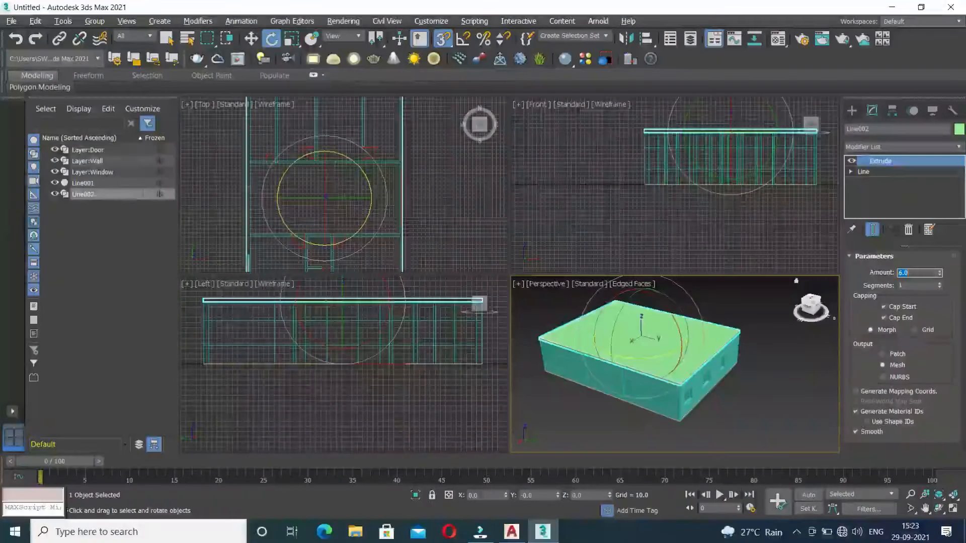
Step: Move the slab down to Z 0 and then to Z -6, placing it directly beneath the walls as the floor
{"action": "middle_click_drag", "start_coordinate": [696, 204], "coordinate": [642, 217]}
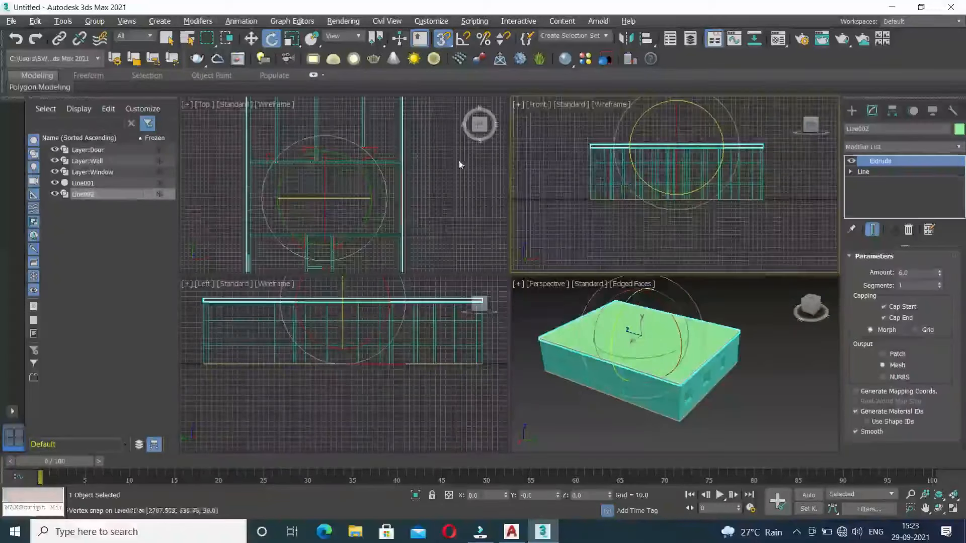
{"action": "key", "text": "w"}
{"action": "scroll", "coordinate": [604, 194], "scroll_direction": "up", "scroll_amount": 2}
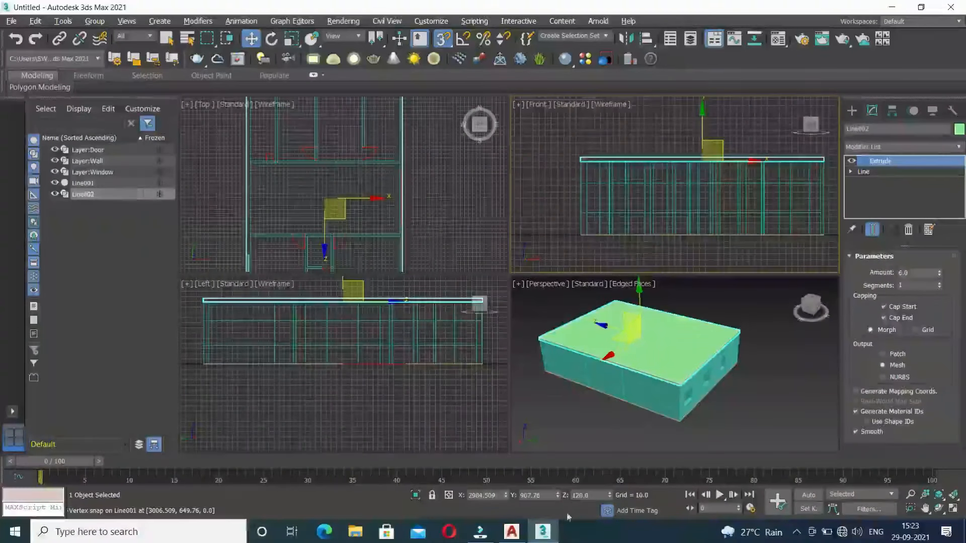
{"action": "type", "text": "-10.0"}
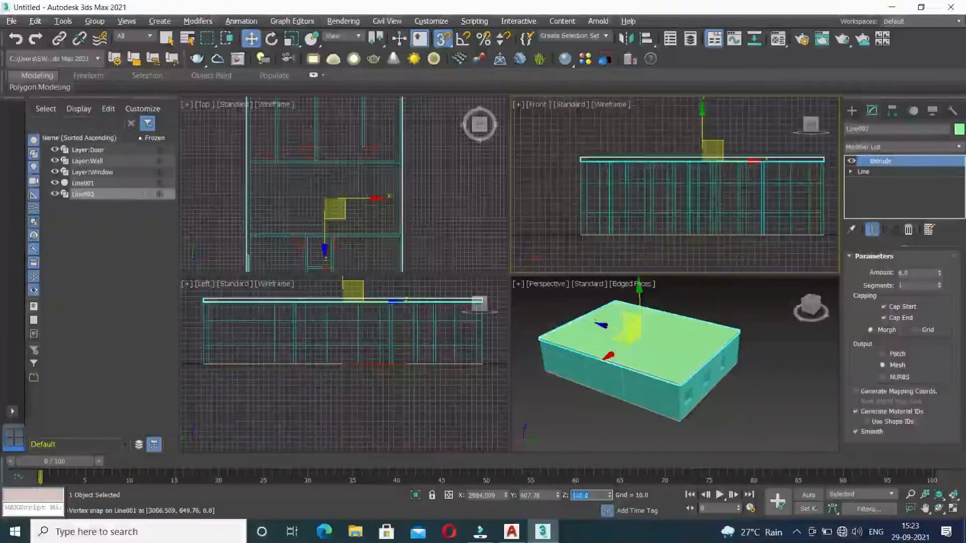
{"action": "key", "text": "Return"}
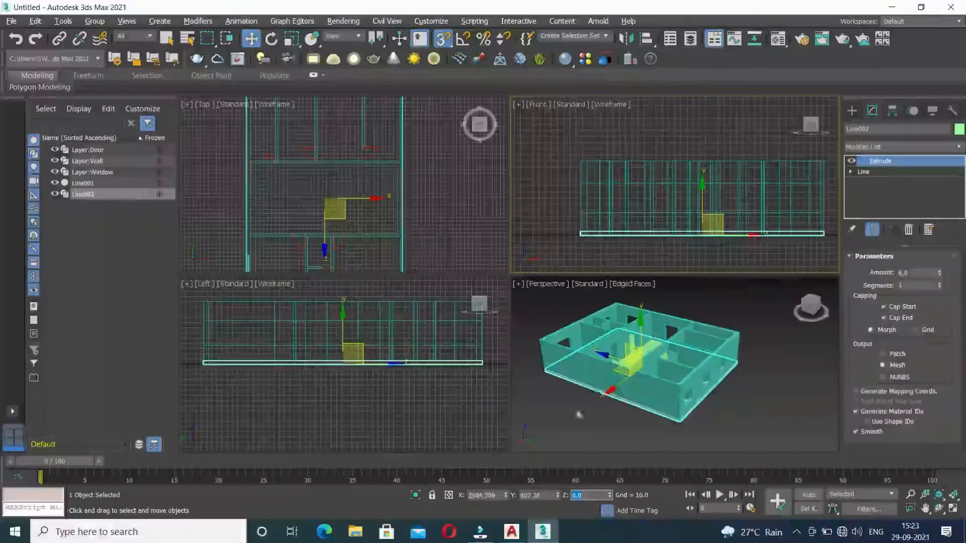
{"action": "scroll", "coordinate": [587, 243], "scroll_direction": "up", "scroll_amount": 4}
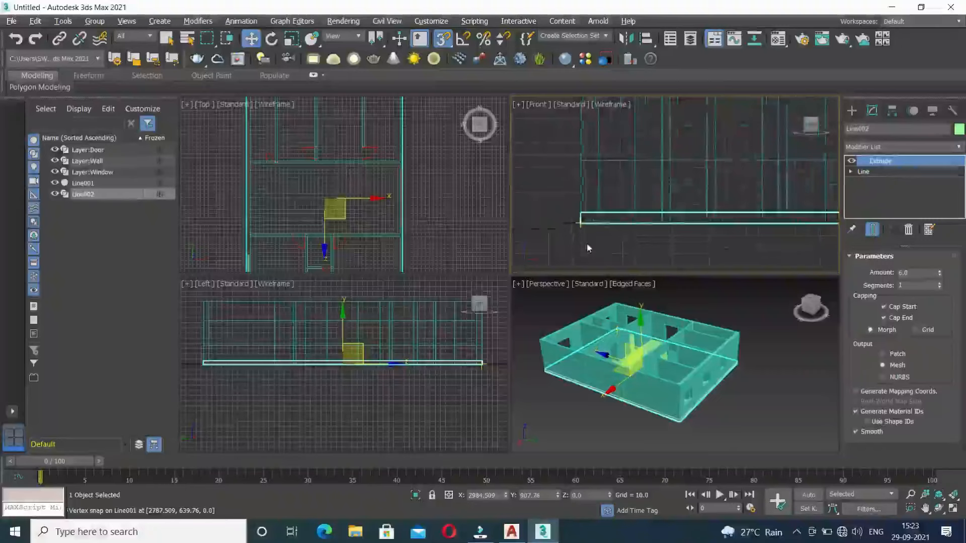
{"action": "scroll", "coordinate": [587, 243], "scroll_direction": "up", "scroll_amount": 2}
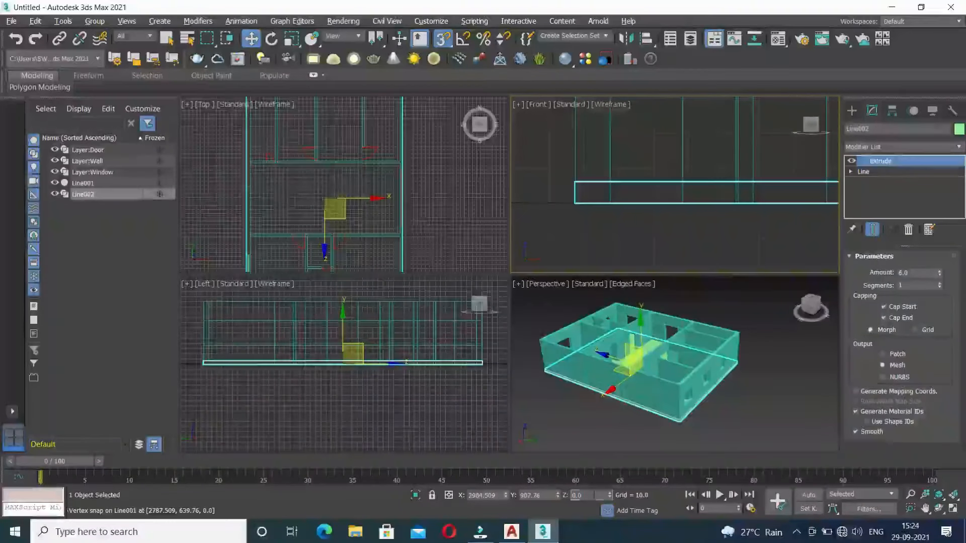
{"action": "type", "text": "6"}
{"action": "key", "text": "Return"}
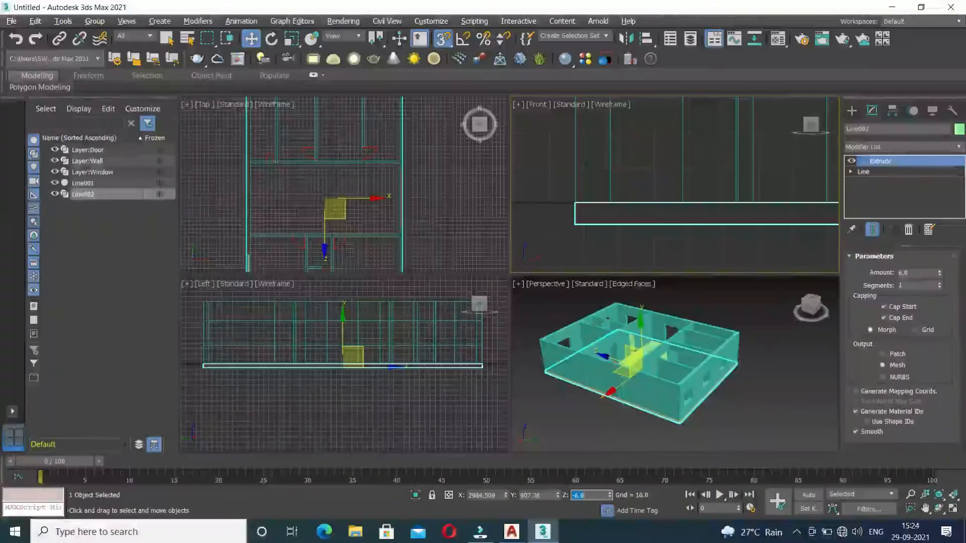
Step: Deselect the slab and show only the Perspective view, looking down into the rooms from above
{"action": "left_click", "coordinate": [708, 437]}
{"action": "middle_click_drag", "start_coordinate": [662, 430], "coordinate": [894, 94], "text": "alt"}
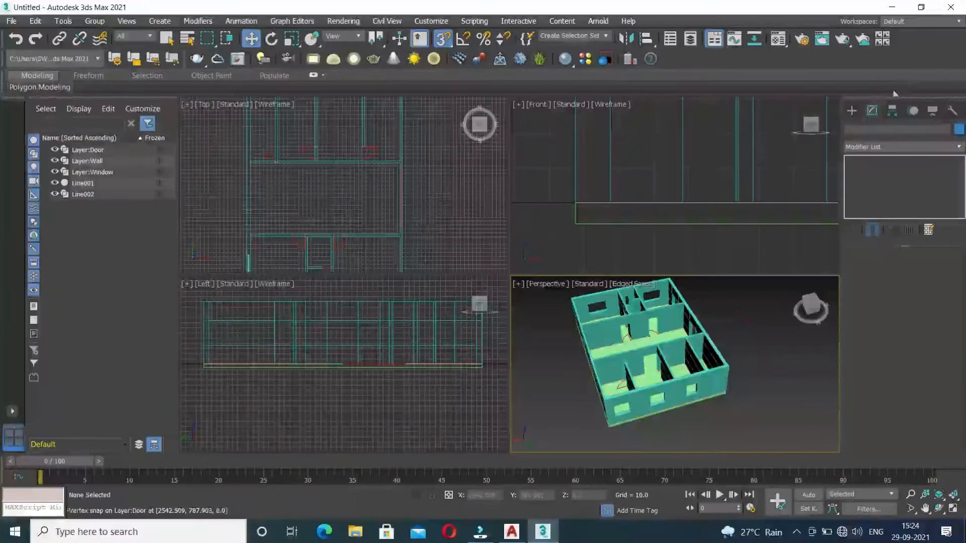
{"action": "key", "text": "alt+w"}
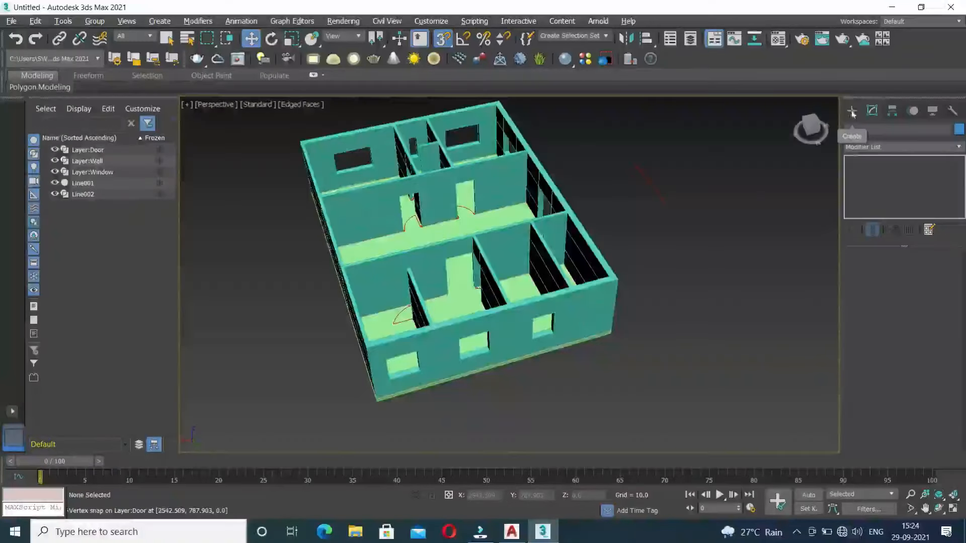
Step: Maximize the Top view and choose Windows as the geometry category to create
{"action": "key", "text": "alt+w"}
{"action": "left_click", "coordinate": [426, 215]}
{"action": "key", "text": "alt+w"}
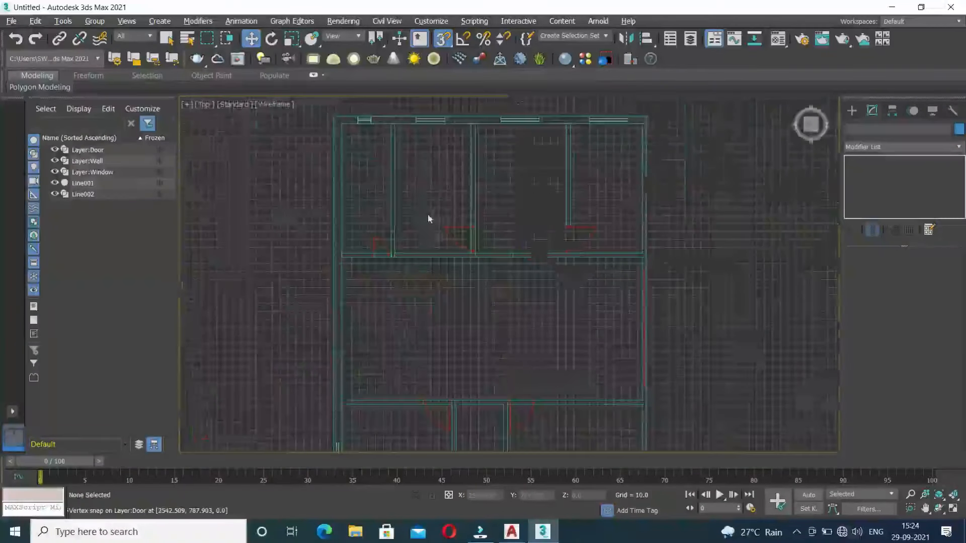
{"action": "middle_click_drag", "start_coordinate": [449, 210], "coordinate": [431, 214]}
{"action": "left_click", "coordinate": [853, 110]}
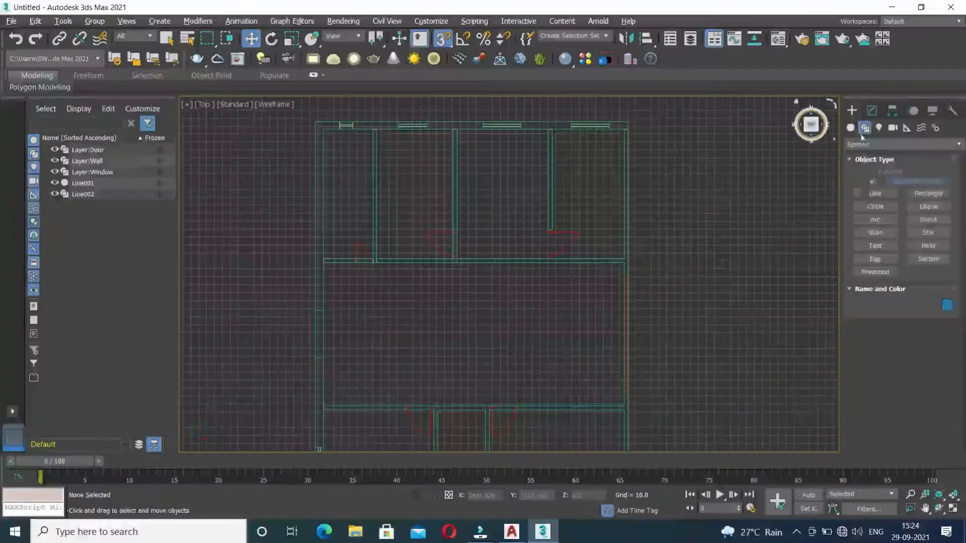
{"action": "left_click", "coordinate": [851, 128]}
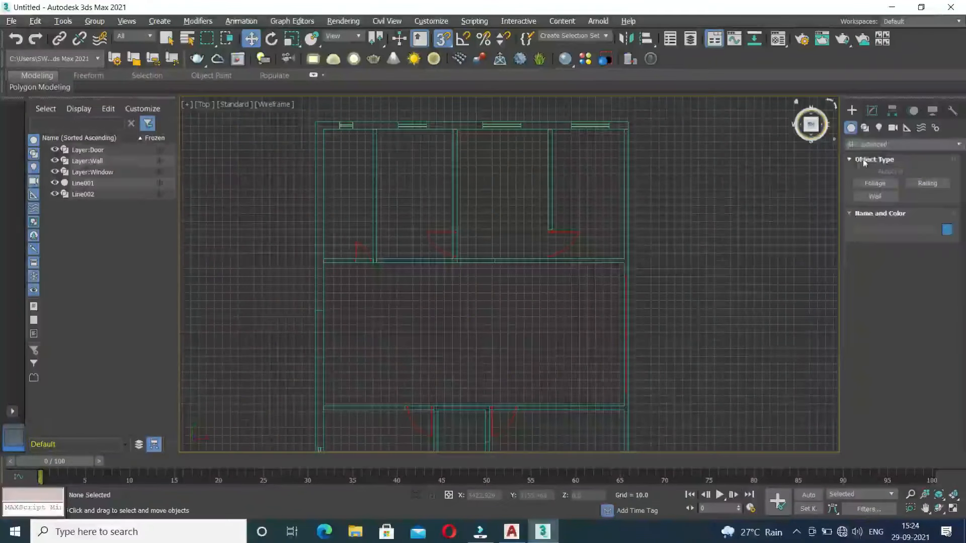
{"action": "left_click", "coordinate": [868, 144]}
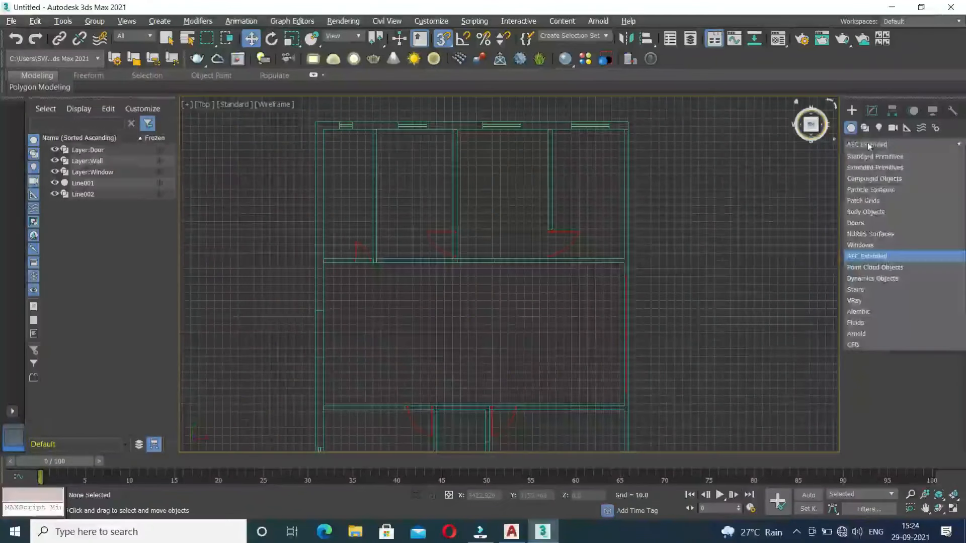
{"action": "left_click", "coordinate": [863, 247]}
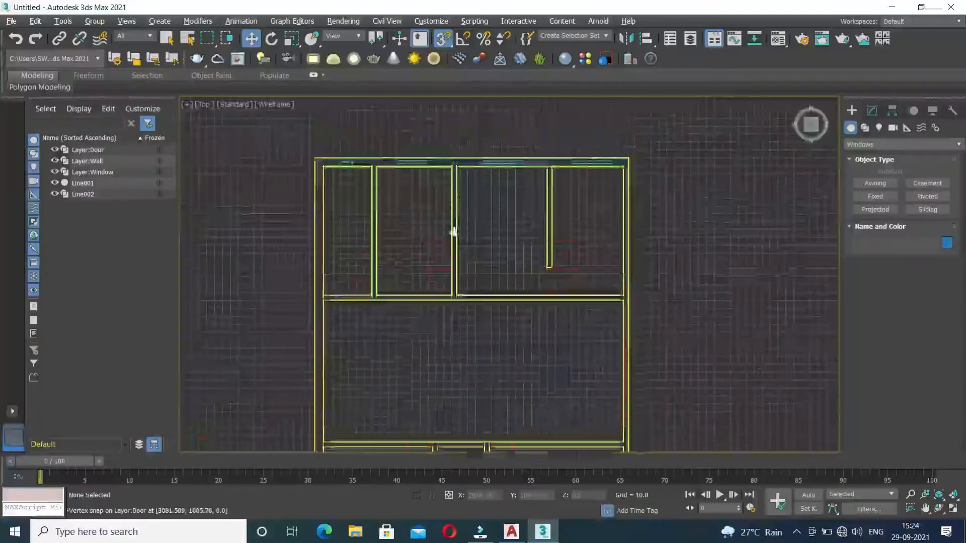
Step: Create a casement window 48 wide and 3 deep in the rightmost opening of the plan's upper wall
{"action": "scroll", "coordinate": [342, 216], "scroll_direction": "up", "scroll_amount": 5}
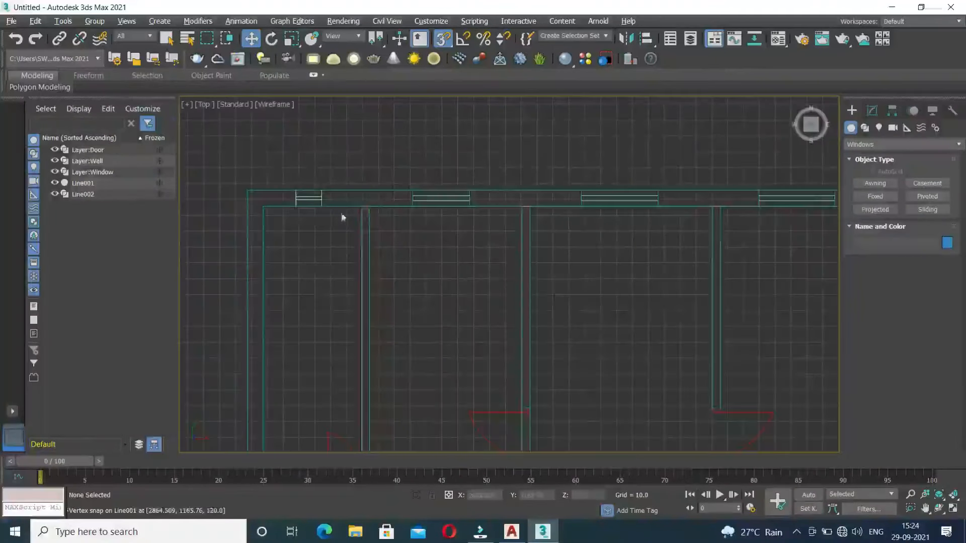
{"action": "left_click", "coordinate": [934, 185]}
{"action": "middle_click_drag", "start_coordinate": [364, 233], "coordinate": [326, 259]}
{"action": "scroll", "coordinate": [672, 260], "scroll_direction": "up", "scroll_amount": 6}
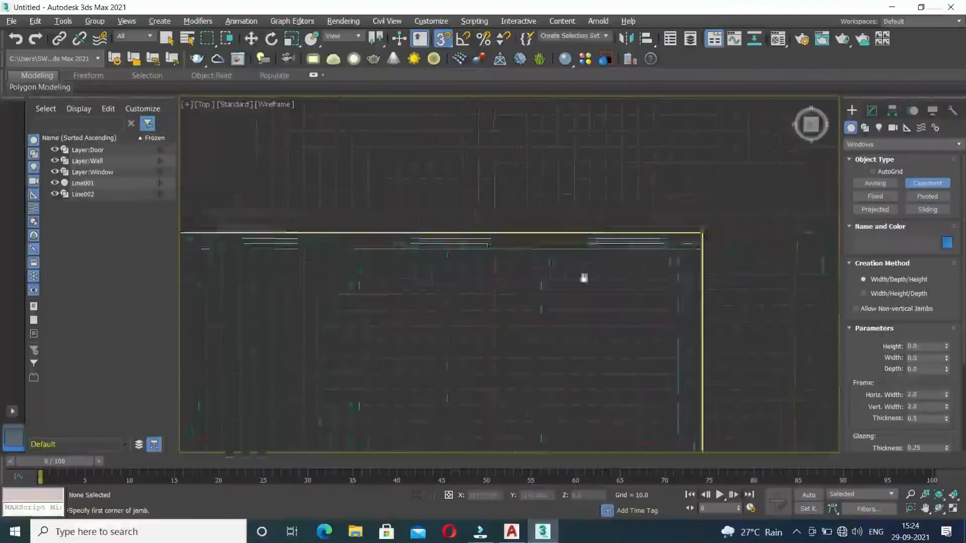
{"action": "middle_click_drag", "start_coordinate": [571, 250], "coordinate": [489, 297]}
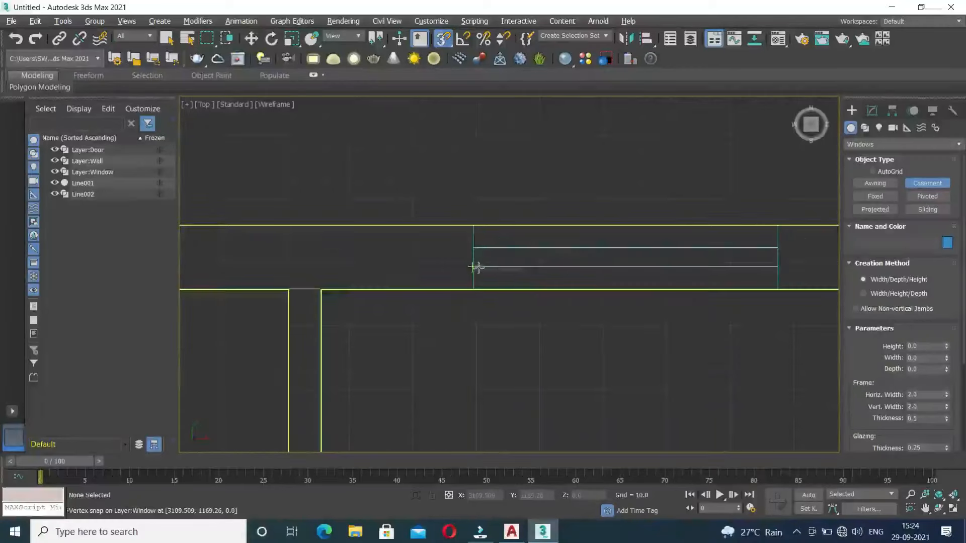
{"action": "left_click_drag", "start_coordinate": [474, 266], "coordinate": [779, 265]}
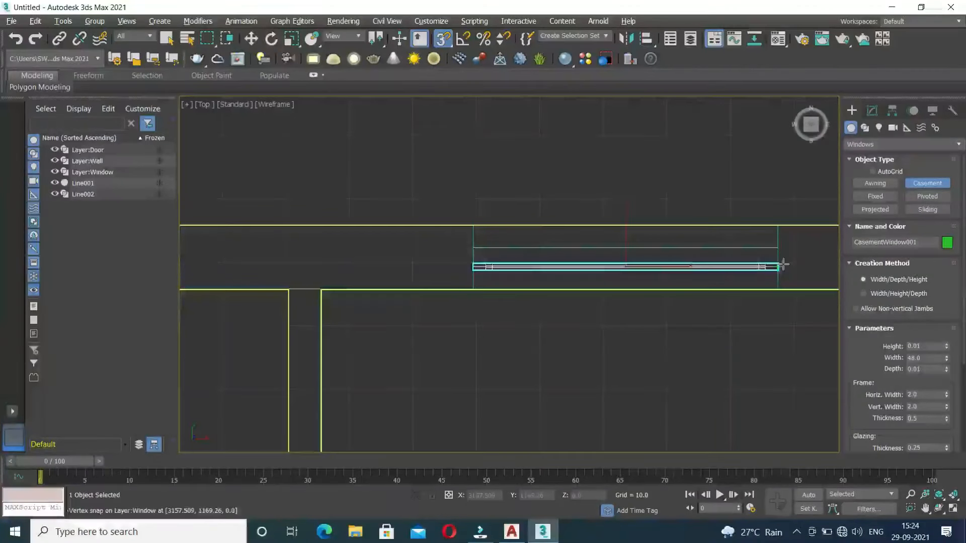
{"action": "left_click", "coordinate": [779, 246]}
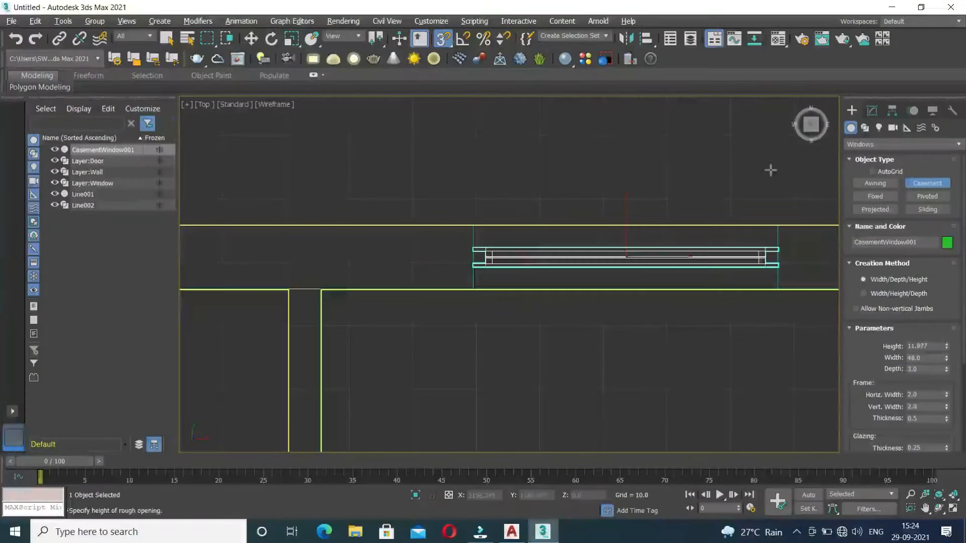
Step: Set the new casement window's height to 48
{"action": "middle_click_drag", "start_coordinate": [707, 360], "coordinate": [621, 330]}
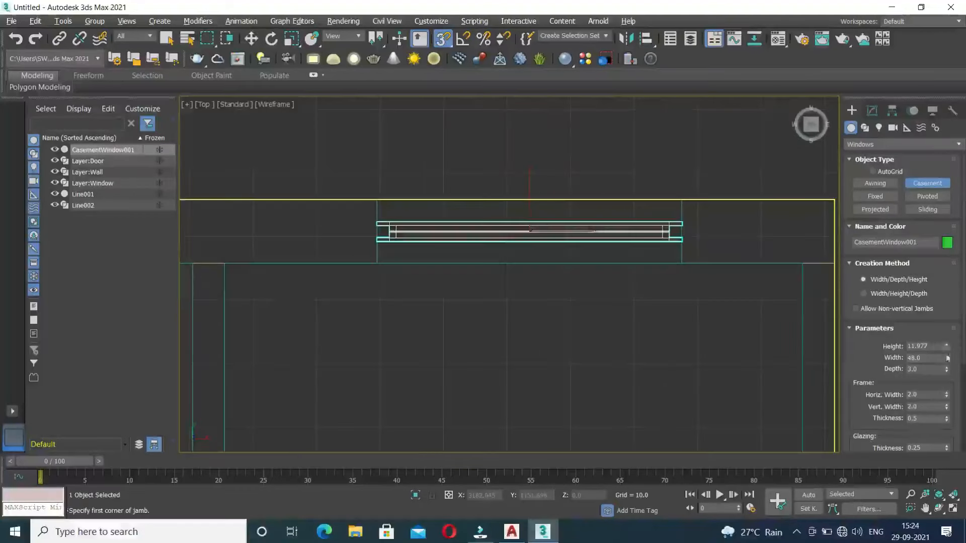
{"action": "double_click", "coordinate": [937, 347]}
{"action": "type", "text": "4"}
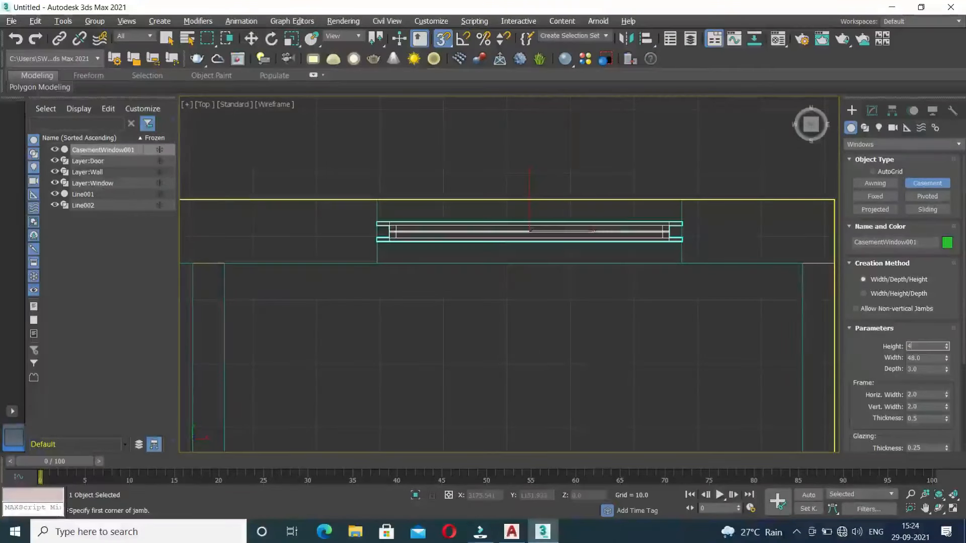
{"action": "type", "text": "8"}
{"action": "key", "text": "Return"}
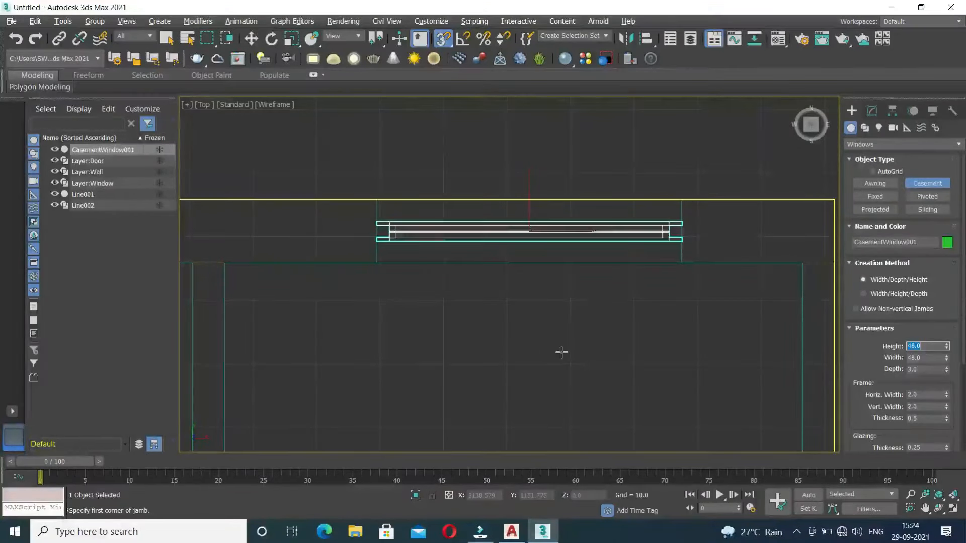
Step: Show all four viewports and move the casement window up to Z 36 so it sits in its wall opening
{"action": "middle_click_drag", "start_coordinate": [605, 330], "coordinate": [511, 306]}
{"action": "key", "text": "alt+w"}
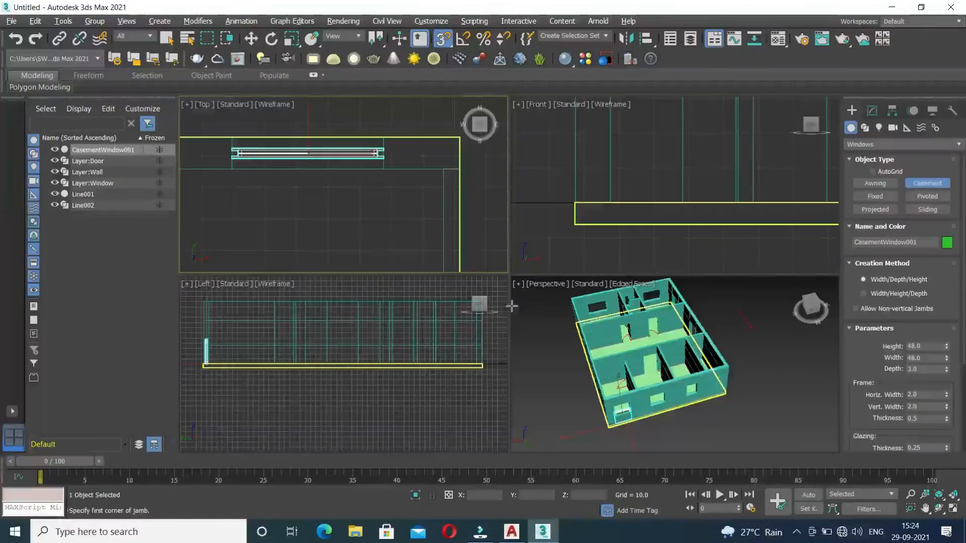
{"action": "scroll", "coordinate": [642, 392], "scroll_direction": "up", "scroll_amount": 10}
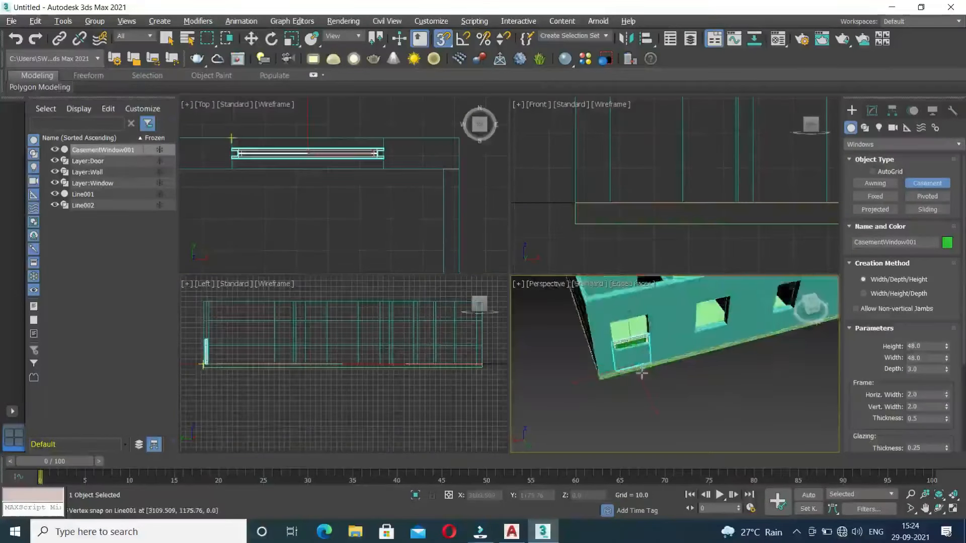
{"action": "left_click", "coordinate": [250, 38]}
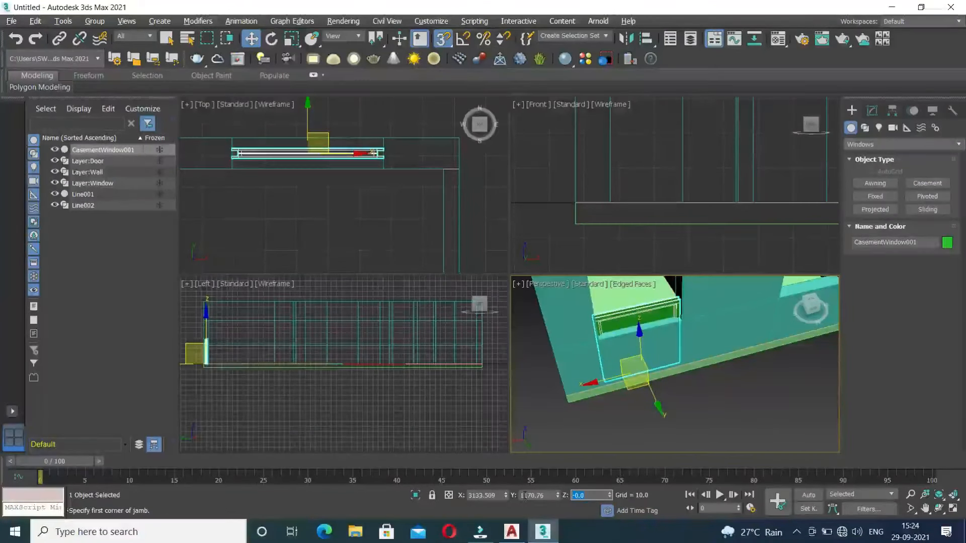
{"action": "type", "text": "6"}
{"action": "key", "text": "Return"}
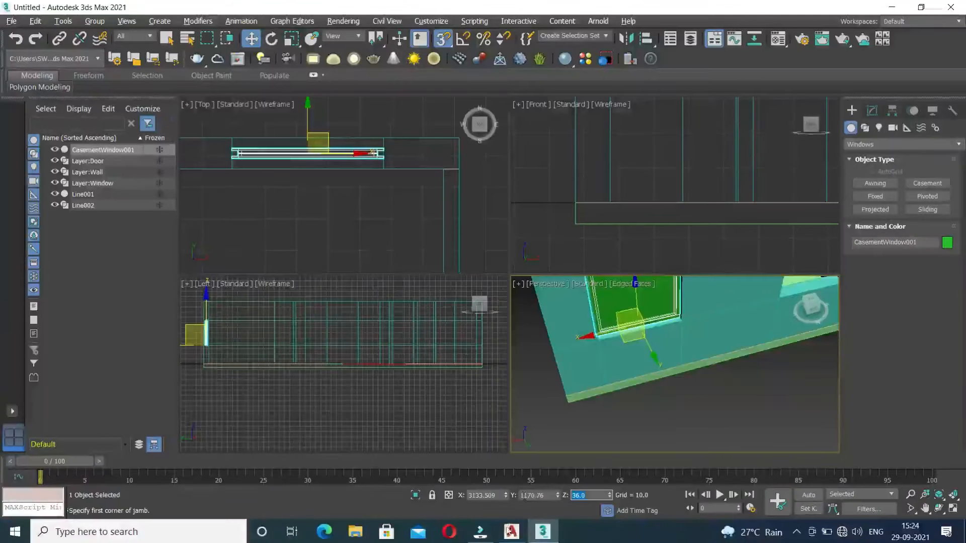
Step: Give the casement window two casements and open it to 69 percent
{"action": "middle_click_drag", "start_coordinate": [662, 416], "coordinate": [653, 459]}
{"action": "left_click", "coordinate": [871, 110]}
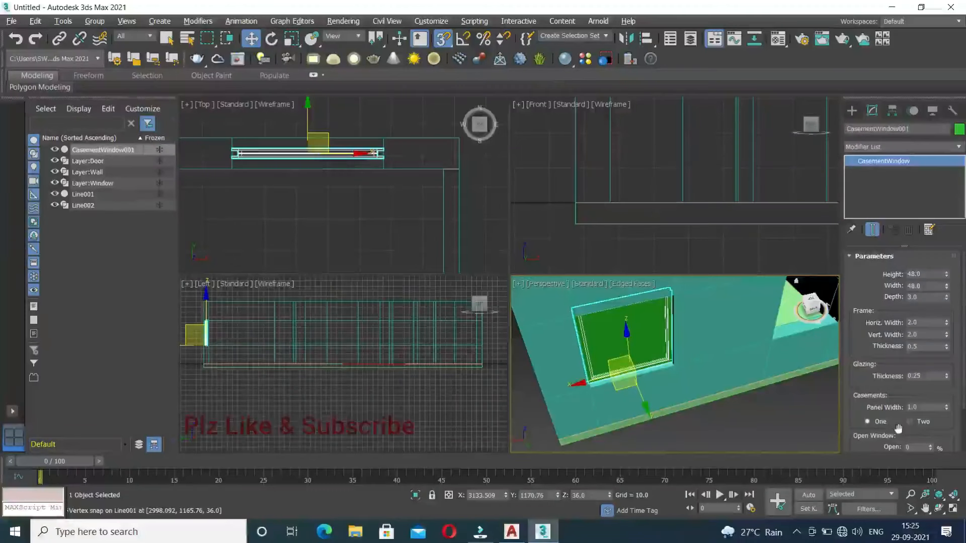
{"action": "left_click", "coordinate": [913, 422]}
{"action": "left_click", "coordinate": [912, 425]}
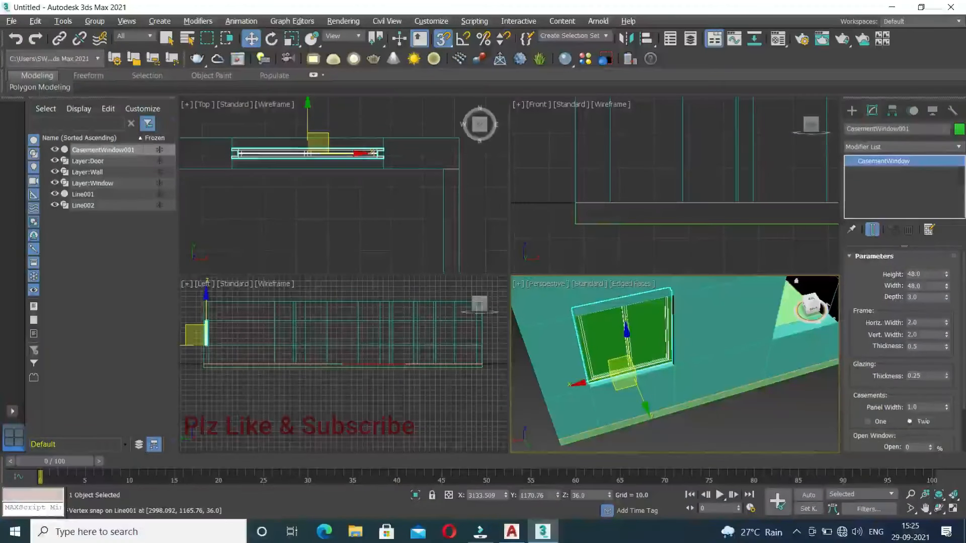
{"action": "left_click_drag", "start_coordinate": [931, 447], "coordinate": [931, 415]}
Step: Start another casement window at the next opening to the left along the plan's upper wall in the Top view
{"action": "middle_click_drag", "start_coordinate": [716, 327], "coordinate": [604, 367]}
{"action": "scroll", "coordinate": [684, 325], "scroll_direction": "down", "scroll_amount": 2}
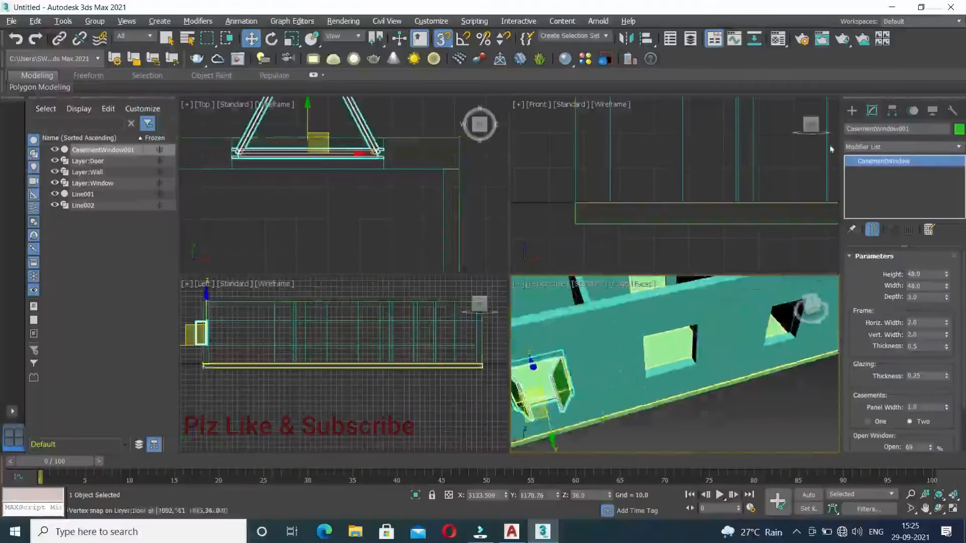
{"action": "left_click", "coordinate": [852, 110]}
{"action": "left_click", "coordinate": [934, 184]}
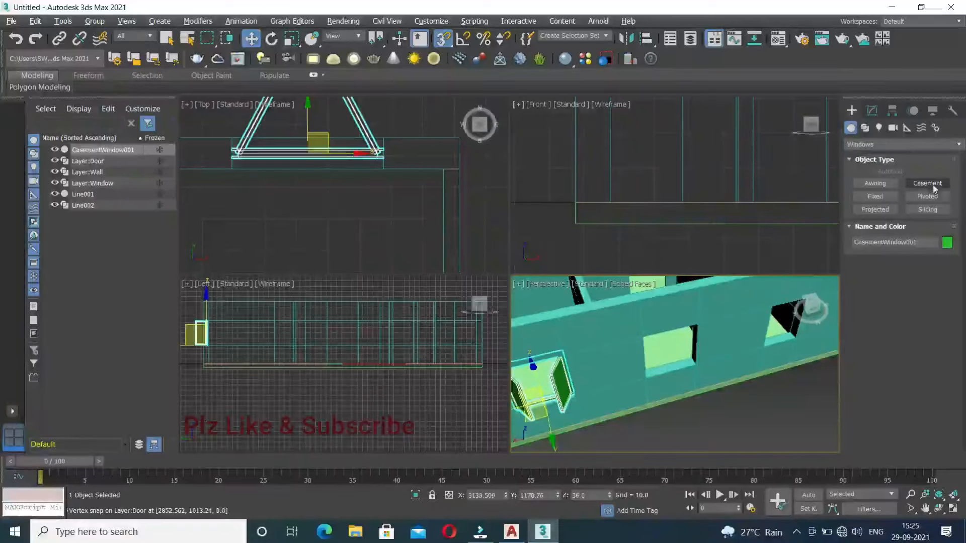
{"action": "middle_click_drag", "start_coordinate": [392, 200], "coordinate": [379, 170]}
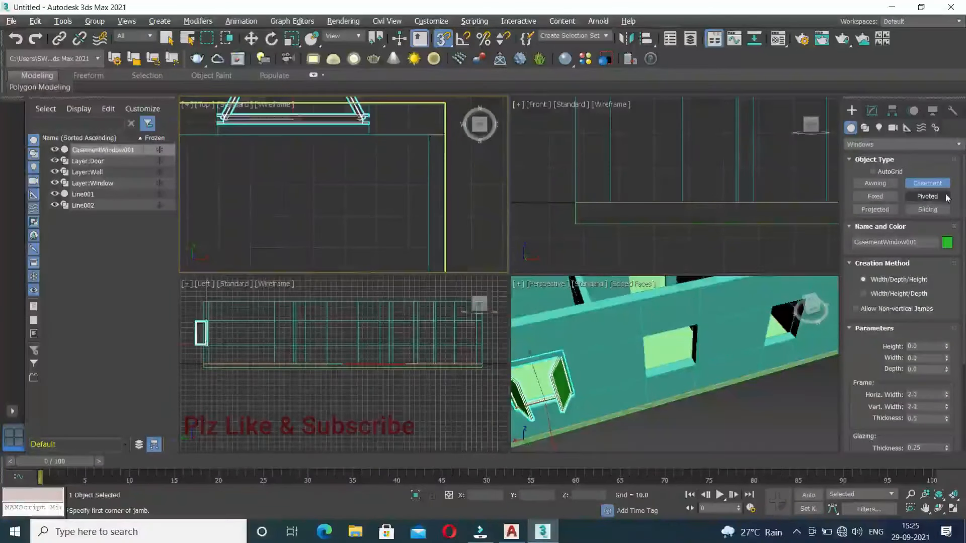
{"action": "scroll", "coordinate": [428, 203], "scroll_direction": "down", "scroll_amount": 4}
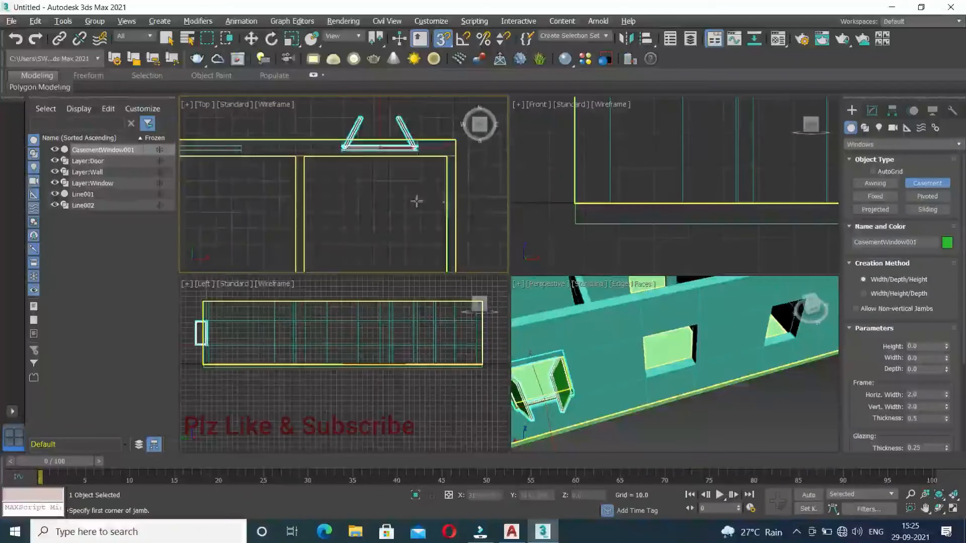
{"action": "middle_click_drag", "start_coordinate": [368, 203], "coordinate": [416, 202]}
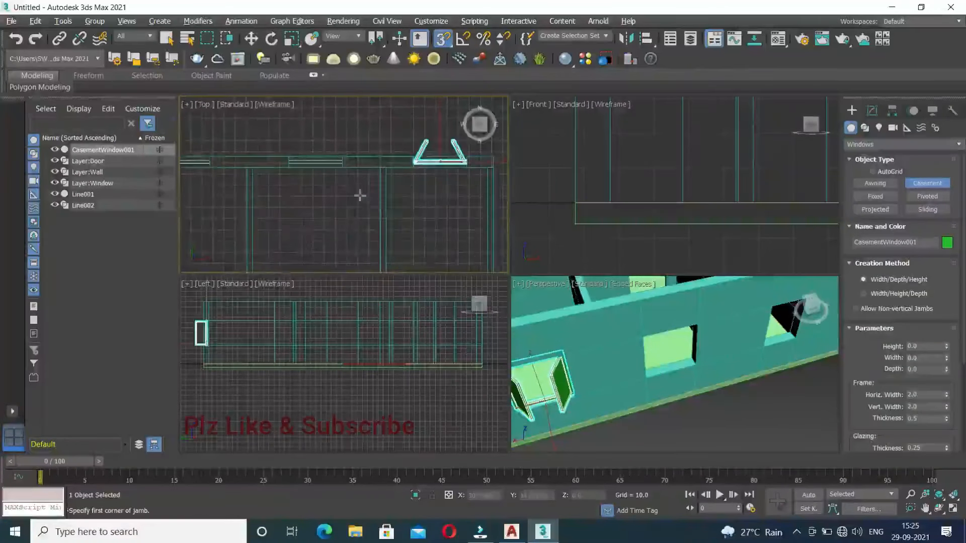
{"action": "middle_click_drag", "start_coordinate": [321, 171], "coordinate": [334, 205]}
{"action": "scroll", "coordinate": [331, 203], "scroll_direction": "up", "scroll_amount": 3}
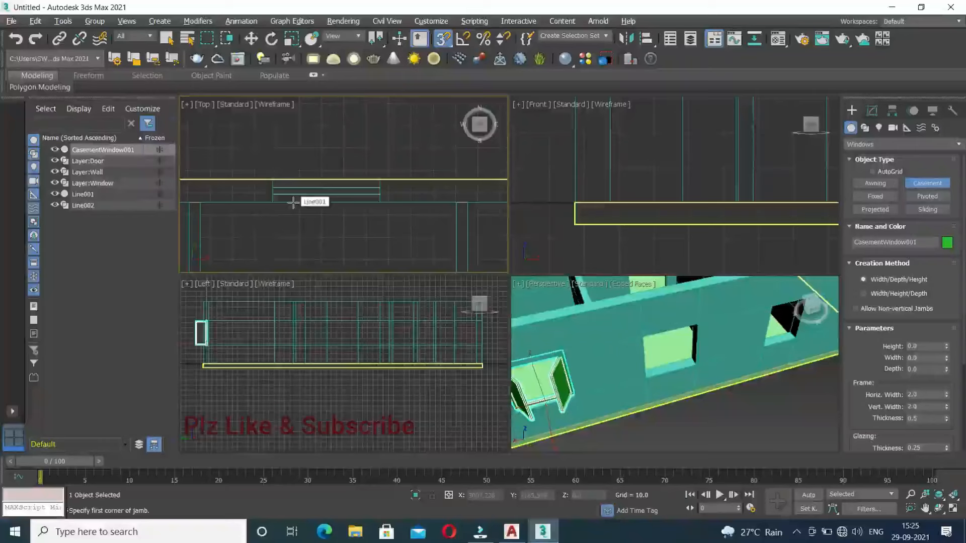
{"action": "scroll", "coordinate": [330, 194], "scroll_direction": "up", "scroll_amount": 1}
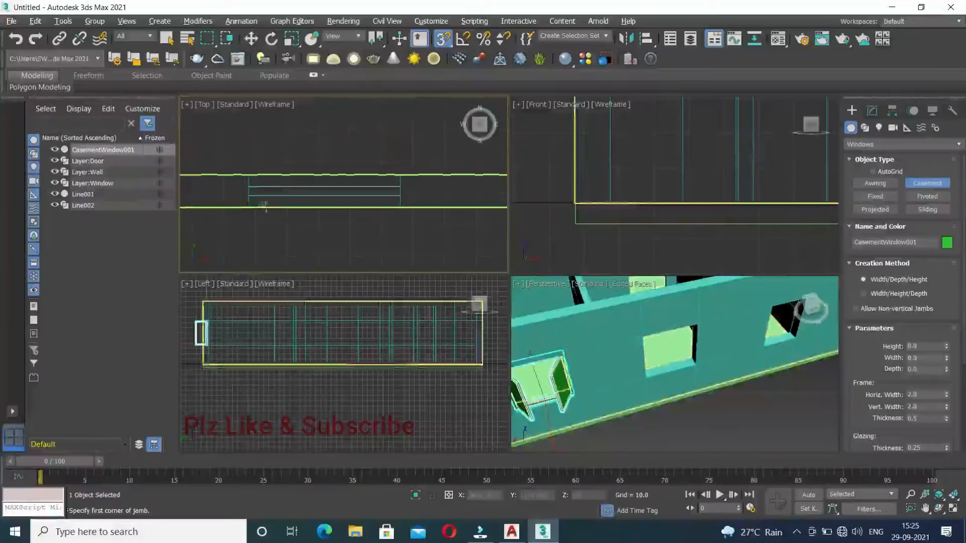
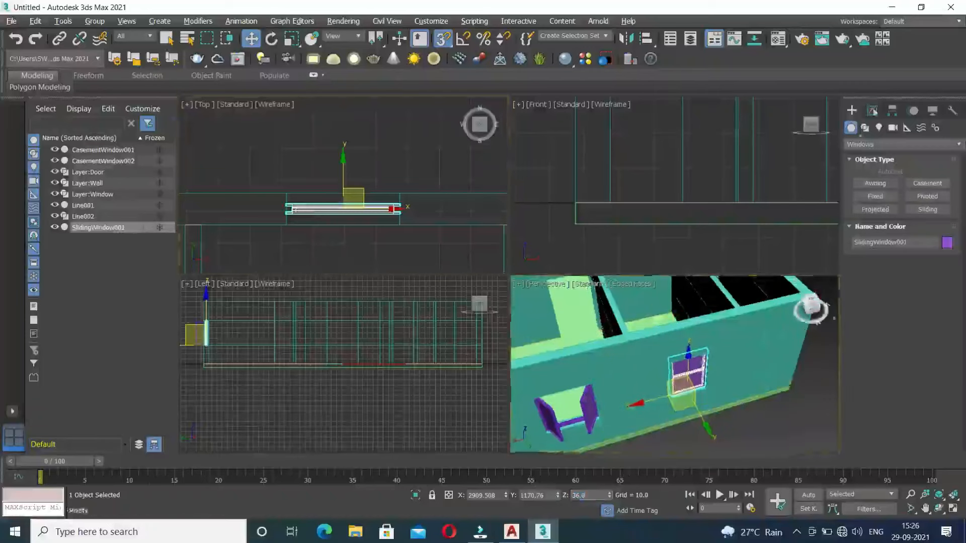
Step: Make the sliding window's panels slide horizontally and leave it partly open
{"action": "left_click_drag", "start_coordinate": [933, 407], "coordinate": [890, 410]}
{"action": "left_click_drag", "start_coordinate": [912, 367], "coordinate": [914, 443]}
{"action": "middle_click_drag", "start_coordinate": [804, 316], "coordinate": [796, 281]}
Step: Create a casement window 72 wide, 3 deep and 48 high in the left wall's opening near the plan's lower corner
{"action": "left_click", "coordinate": [851, 110]}
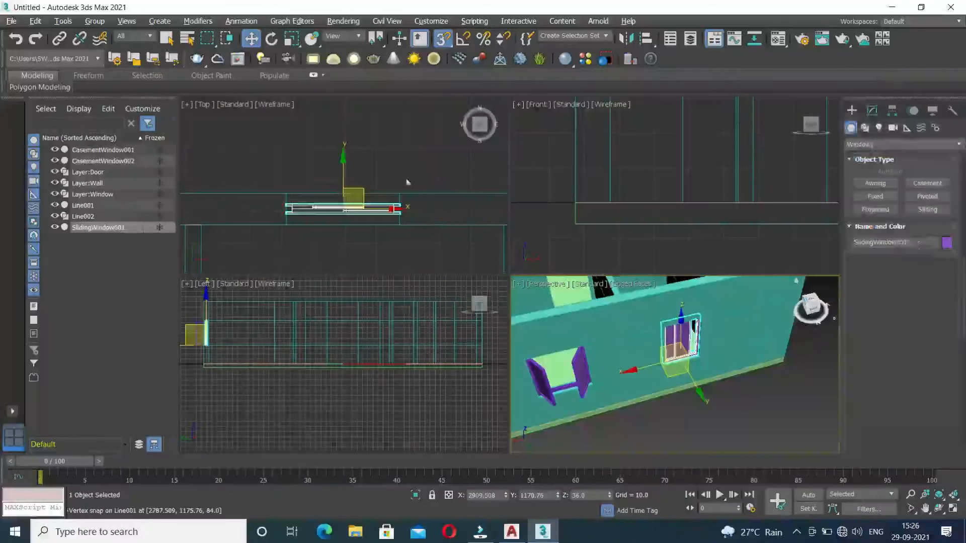
{"action": "scroll", "coordinate": [408, 181], "scroll_direction": "down", "scroll_amount": 6}
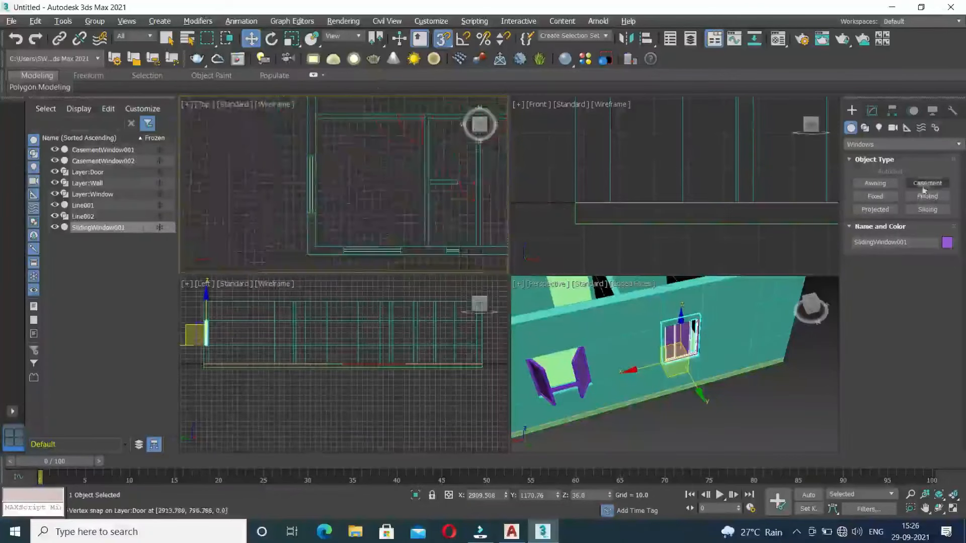
{"action": "left_click", "coordinate": [927, 183]}
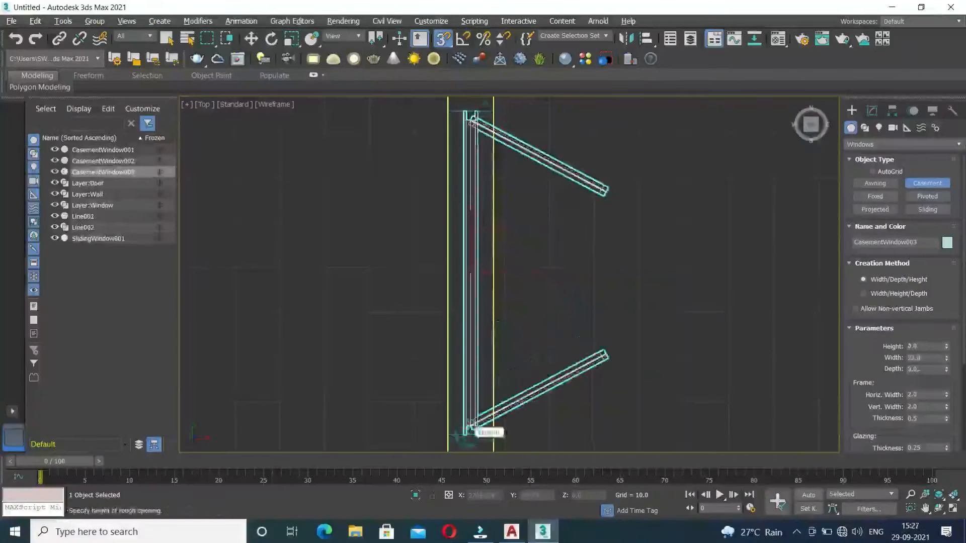
{"action": "left_click", "coordinate": [470, 426]}
Step: Create a casement window 72 wide, 3 deep and 48 high in the leftmost opening of the plan's lower wall
{"action": "scroll", "coordinate": [779, 352], "scroll_direction": "down", "scroll_amount": 4}
{"action": "mouse_move", "coordinate": [780, 352]}
{"action": "middle_mouse_down"}
{"action": "mouse_move", "coordinate": [753, 293]}
{"action": "mouse_move", "coordinate": [565, 229]}
{"action": "middle_mouse_up"}
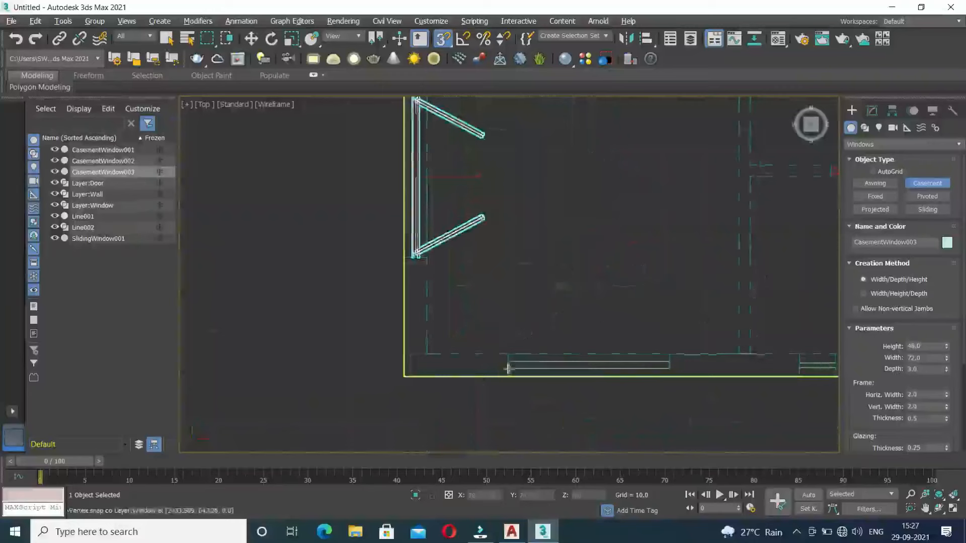
{"action": "left_click_drag", "start_coordinate": [508, 368], "coordinate": [669, 368]}
{"action": "left_click", "coordinate": [669, 361]}
{"action": "double_click", "coordinate": [916, 346]}
{"action": "type", "text": "48"}
{"action": "key", "text": "Return"}
{"action": "middle_click_drag", "start_coordinate": [796, 364], "coordinate": [338, 310]}
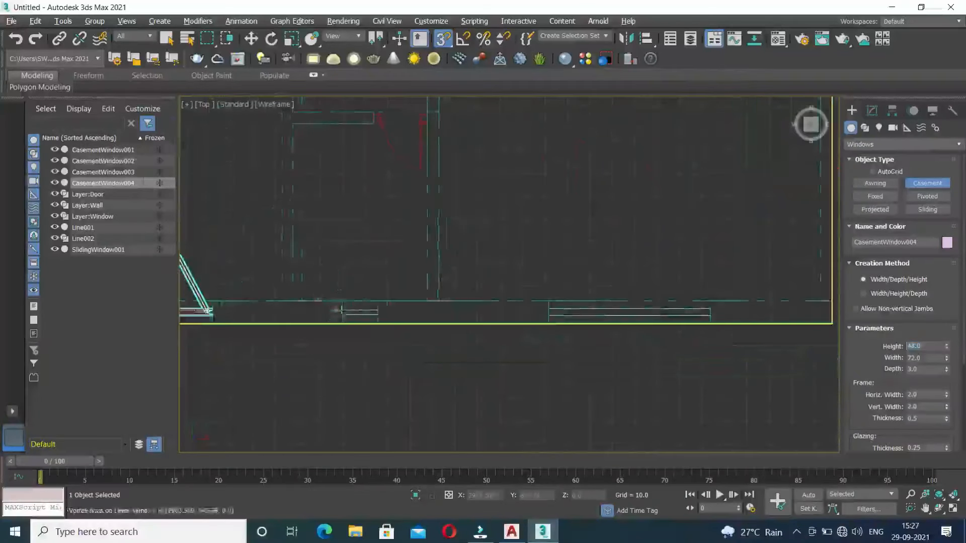
{"action": "left_click", "coordinate": [882, 186]}
{"action": "left_click_drag", "start_coordinate": [342, 315], "coordinate": [377, 315]}
{"action": "left_click", "coordinate": [378, 310]}
{"action": "right_click", "coordinate": [401, 265]}
Step: Create a casement window 72 wide, 3 deep and 48 high in the rightmost opening of the plan's lower wall
{"action": "left_click", "coordinate": [927, 184]}
{"action": "middle_click_drag", "start_coordinate": [717, 306], "coordinate": [599, 308]}
{"action": "left_click_drag", "start_coordinate": [431, 315], "coordinate": [594, 314]}
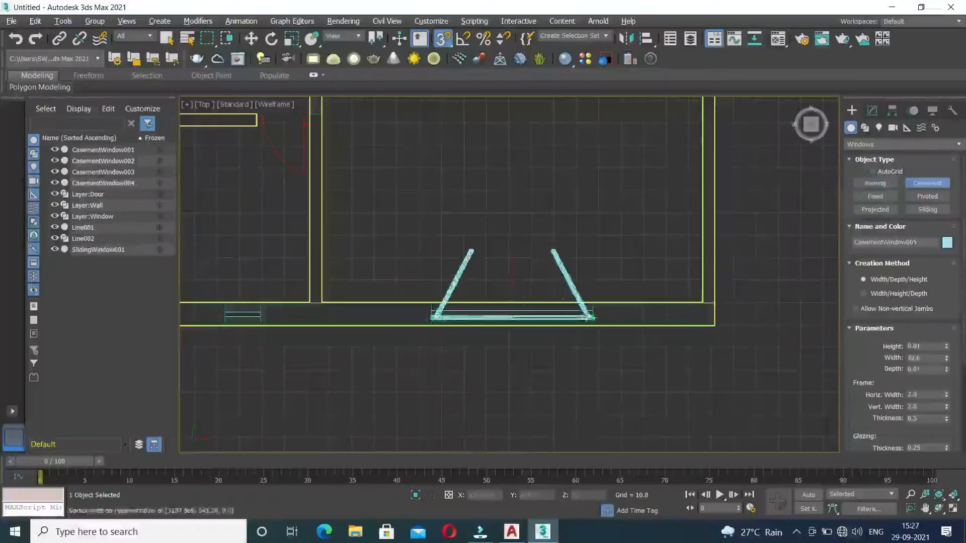
{"action": "left_click", "coordinate": [593, 311]}
{"action": "type", "text": "48"}
{"action": "key", "text": "Return"}
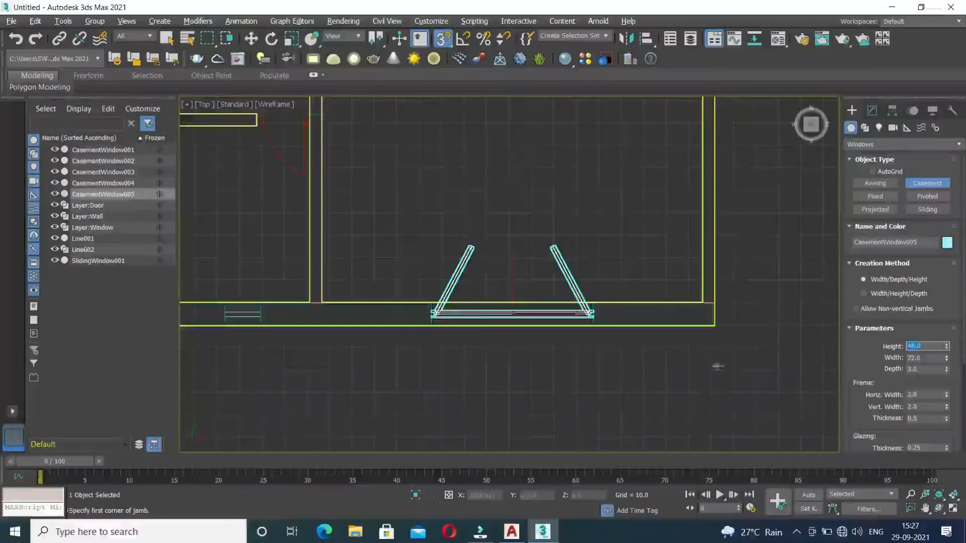
Step: Check the new windows' placement against the wall openings in a maximized Perspective view
{"action": "key", "text": "alt+w"}
{"action": "scroll", "coordinate": [648, 395], "scroll_direction": "down", "scroll_amount": 5}
{"action": "key", "text": "alt+w"}
{"action": "scroll", "coordinate": [541, 338], "scroll_direction": "down", "scroll_amount": 2}
{"action": "middle_click_drag", "start_coordinate": [541, 338], "coordinate": [569, 347], "text": "alt"}
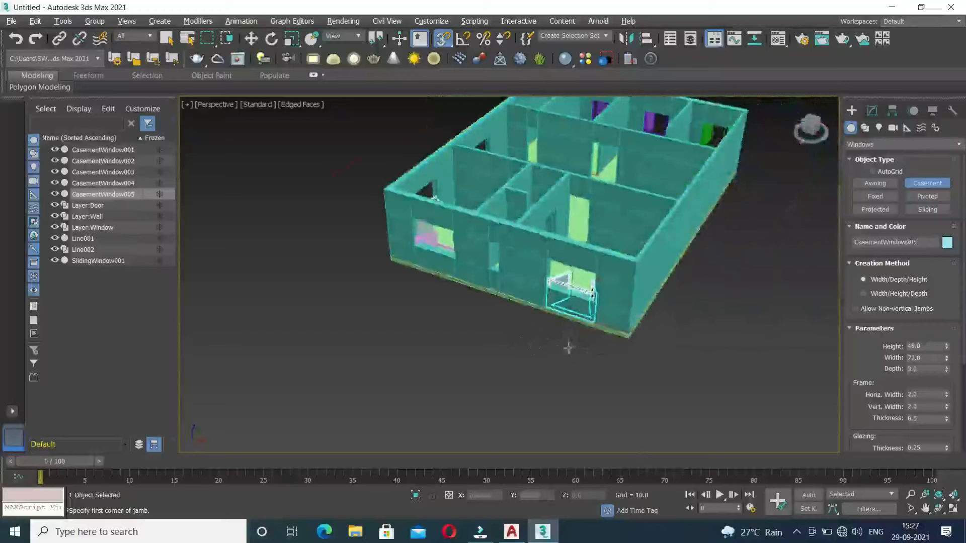
Step: Raise the casement window in the lower wall's rightmost opening to Z 36
{"action": "type", "text": "w36"}
{"action": "key", "text": "Return"}
{"action": "middle_click_drag", "start_coordinate": [506, 347], "coordinate": [496, 397]}
Step: Open the lower wall's rightmost casement window to 68% and flip its swing outward
{"action": "left_click", "coordinate": [871, 111]}
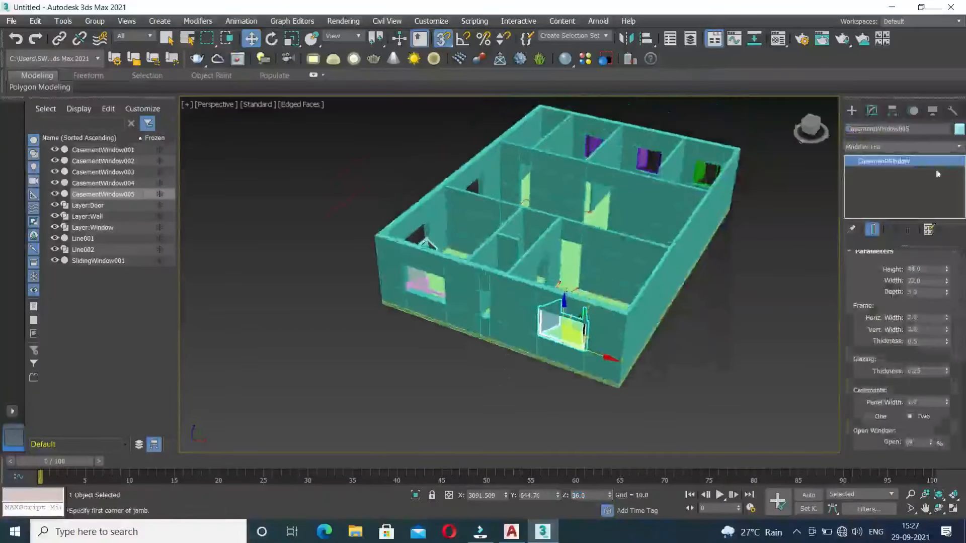
{"action": "left_click_drag", "start_coordinate": [900, 390], "coordinate": [901, 338]}
{"action": "left_click", "coordinate": [931, 392]}
{"action": "left_click", "coordinate": [858, 405]}
{"action": "middle_click_drag", "start_coordinate": [494, 352], "coordinate": [498, 377]}
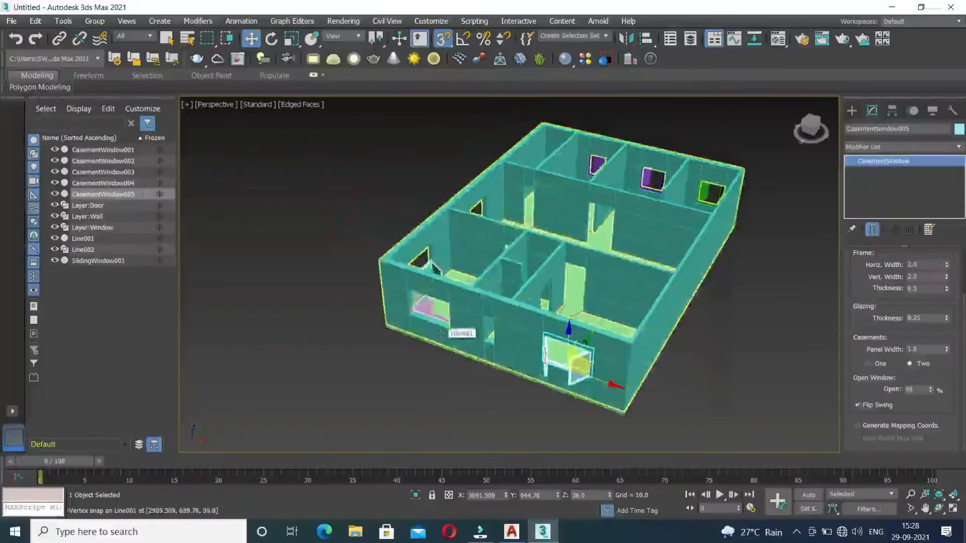
{"action": "left_click", "coordinate": [554, 353]}
{"action": "left_click", "coordinate": [578, 495]}
{"action": "type", "text": "36"}
{"action": "key", "text": "Return"}
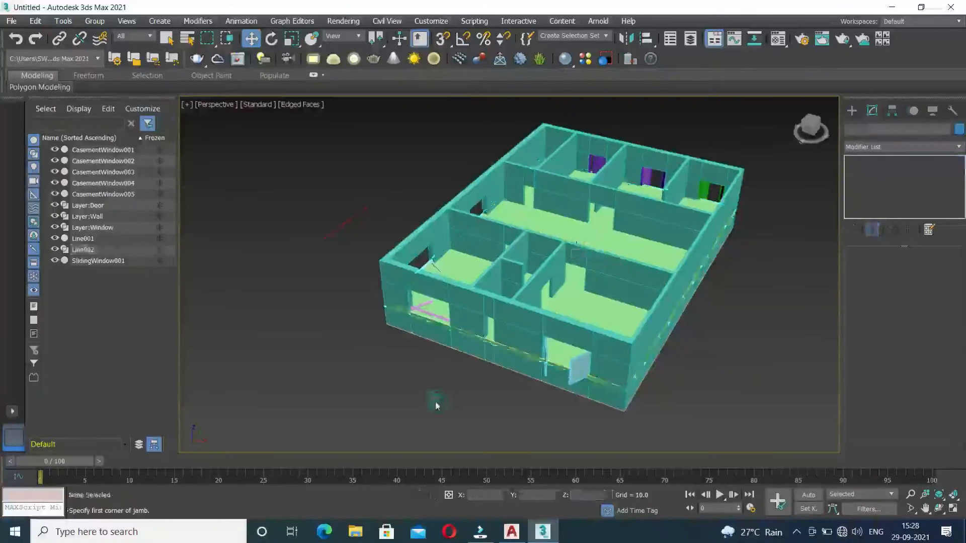
Step: Raise the lower wall's leftmost casement window and the left wall's lower one to Z 36 and flip their swings outward
{"action": "left_click", "coordinate": [430, 308]}
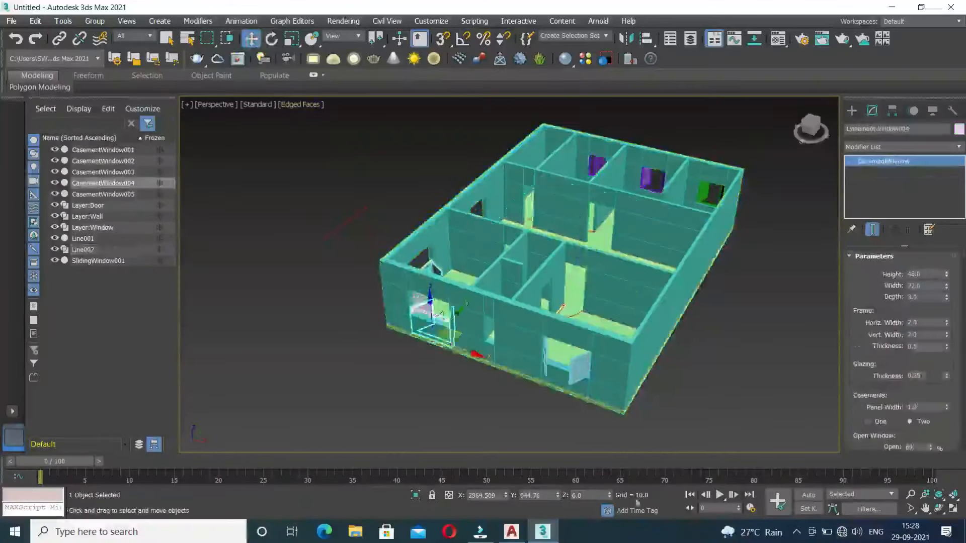
{"action": "middle_click_drag", "start_coordinate": [301, 342], "coordinate": [382, 332], "text": "alt"}
{"action": "left_click", "coordinate": [371, 332]}
{"action": "left_click", "coordinate": [583, 495]}
{"action": "type", "text": "36"}
{"action": "key", "text": "Return"}
{"action": "middle_click_drag", "start_coordinate": [435, 347], "coordinate": [654, 312]}
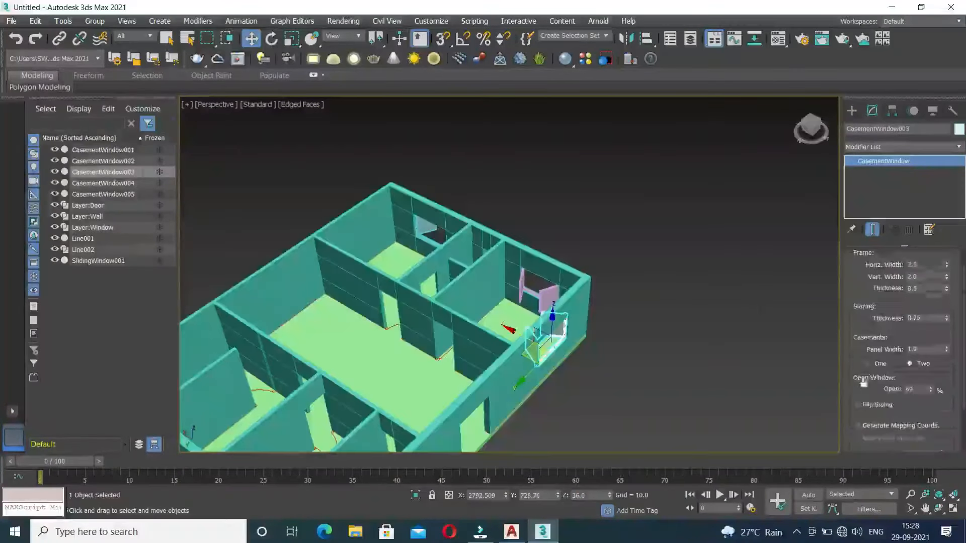
{"action": "left_click", "coordinate": [724, 378]}
Step: Extrude the sill polygon of the narrow middle opening in the lower wall upward by 24
{"action": "middle_click_drag", "start_coordinate": [714, 372], "coordinate": [485, 246], "text": "alt"}
{"action": "middle_click_drag", "start_coordinate": [429, 334], "coordinate": [724, 322], "text": "alt"}
{"action": "middle_click_drag", "start_coordinate": [428, 357], "coordinate": [466, 362], "text": "alt"}
{"action": "scroll", "coordinate": [586, 351], "scroll_direction": "up", "scroll_amount": 4}
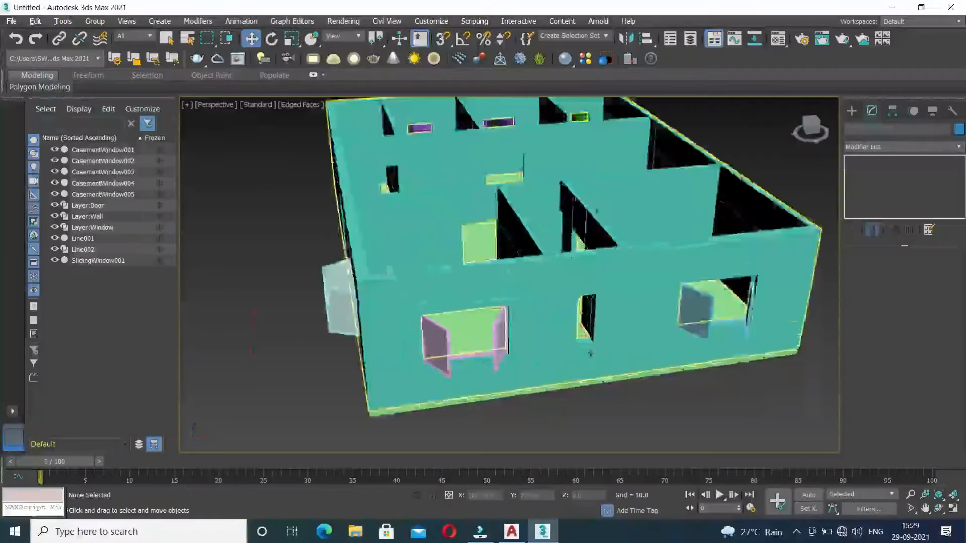
{"action": "middle_click_drag", "start_coordinate": [551, 349], "coordinate": [543, 370], "text": "alt"}
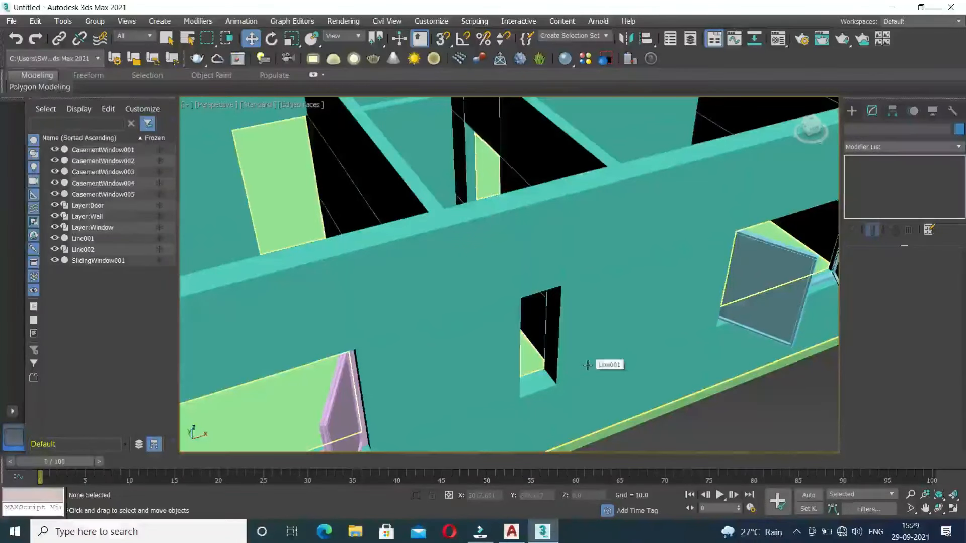
{"action": "left_click", "coordinate": [560, 228]}
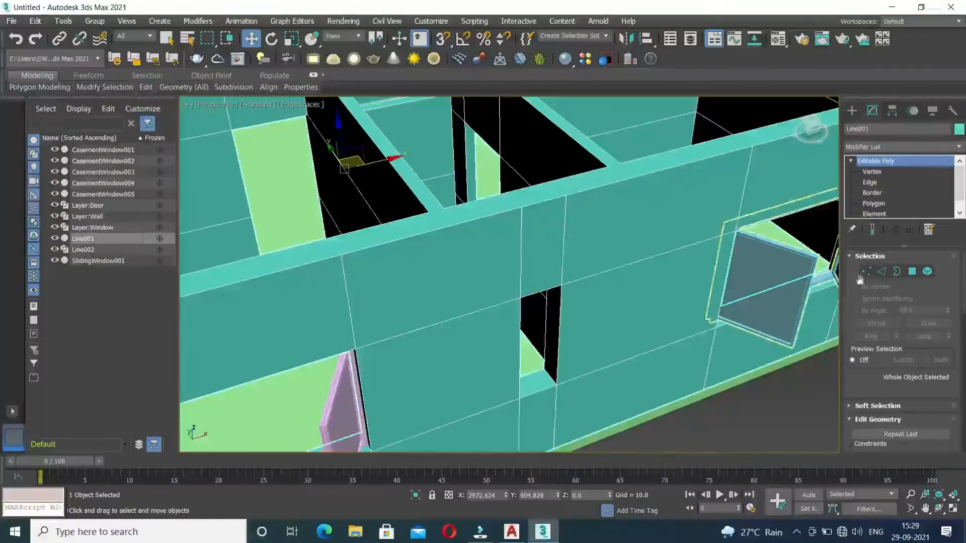
{"action": "left_click", "coordinate": [912, 272]}
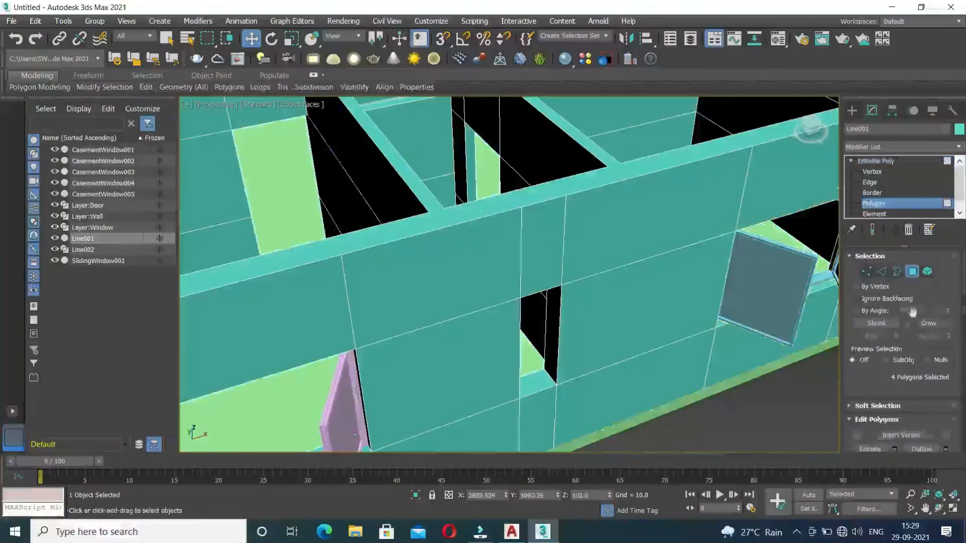
{"action": "left_click", "coordinate": [536, 381]}
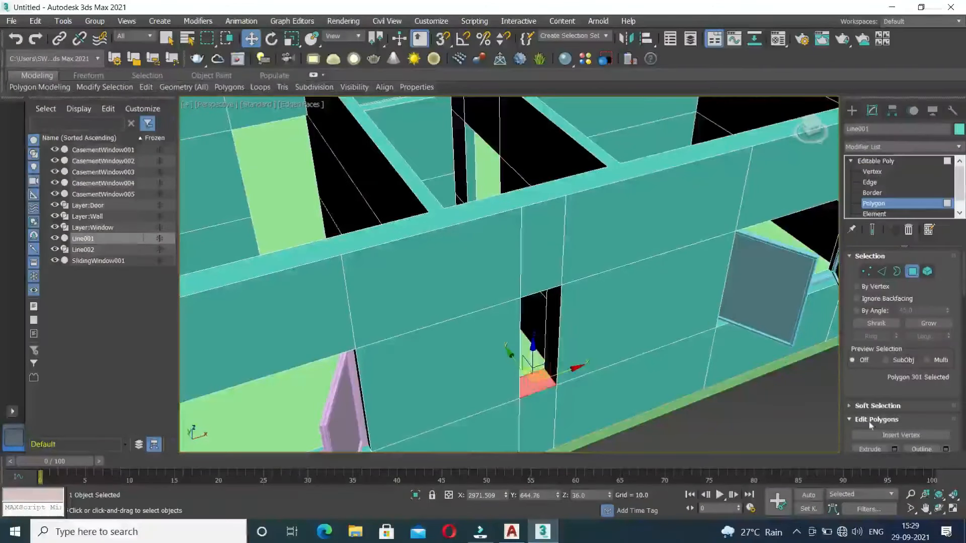
{"action": "left_click", "coordinate": [894, 449]}
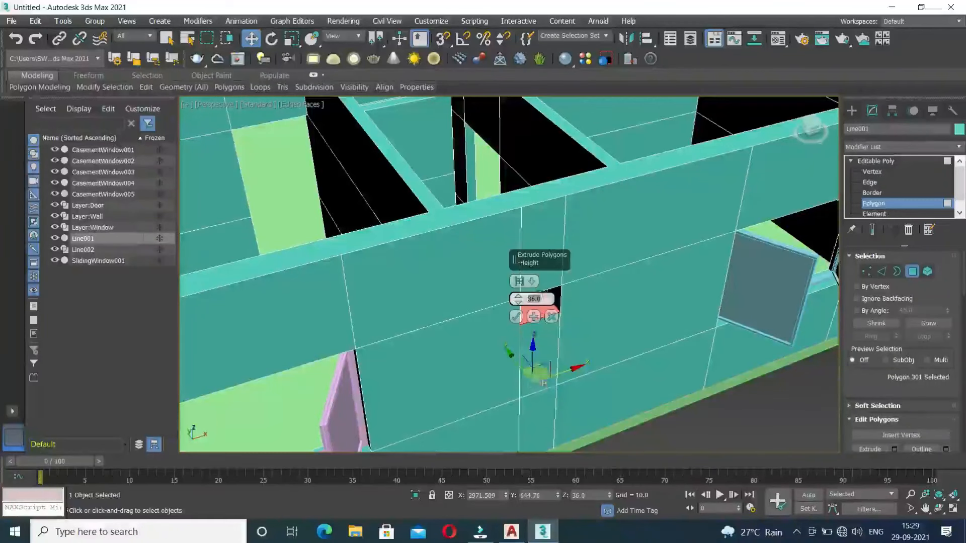
{"action": "type", "text": "24"}
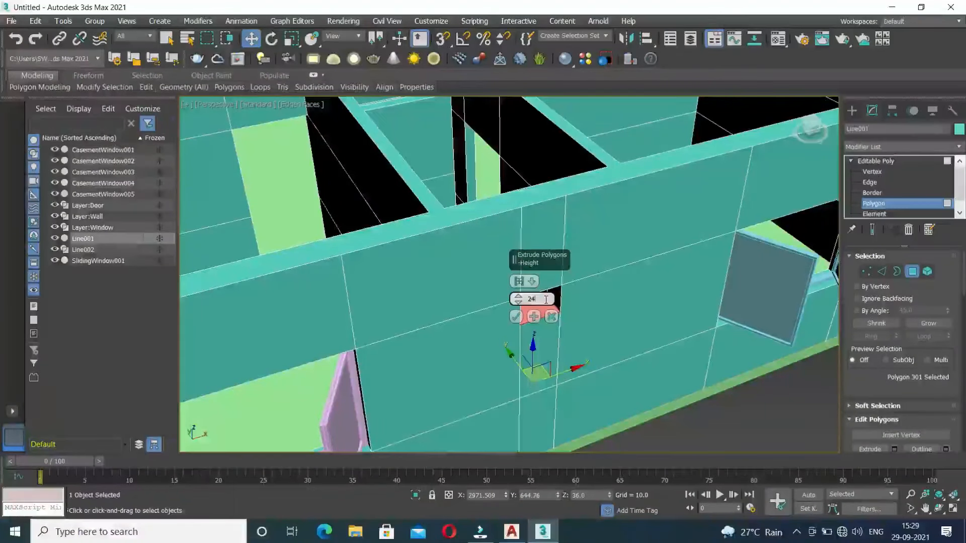
{"action": "key", "text": "Return"}
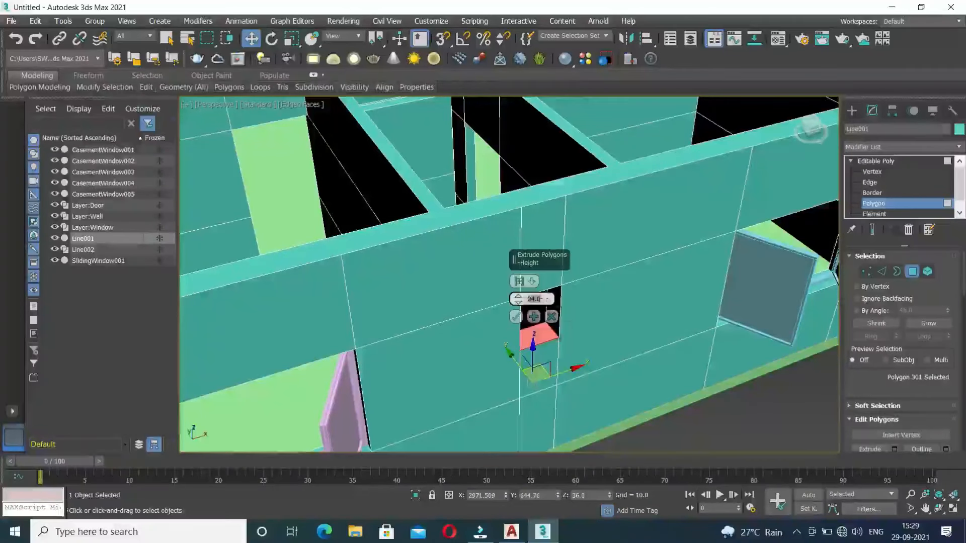
{"action": "left_click", "coordinate": [516, 317]}
{"action": "left_click", "coordinate": [699, 429]}
{"action": "middle_click_drag", "start_coordinate": [699, 429], "coordinate": [694, 412], "text": "alt"}
{"action": "middle_click_drag", "start_coordinate": [559, 391], "coordinate": [492, 340], "text": "alt"}
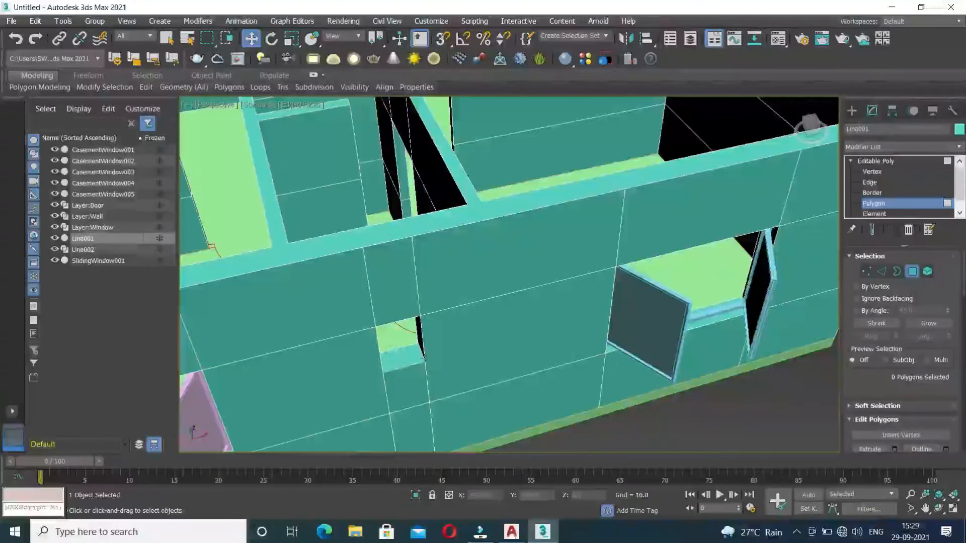
{"action": "left_click", "coordinate": [881, 207]}
Step: Create an awning window 16 wide, 2 deep and 24 high in the lower wall's narrow middle opening, snapping to its corners
{"action": "key", "text": "alt+w"}
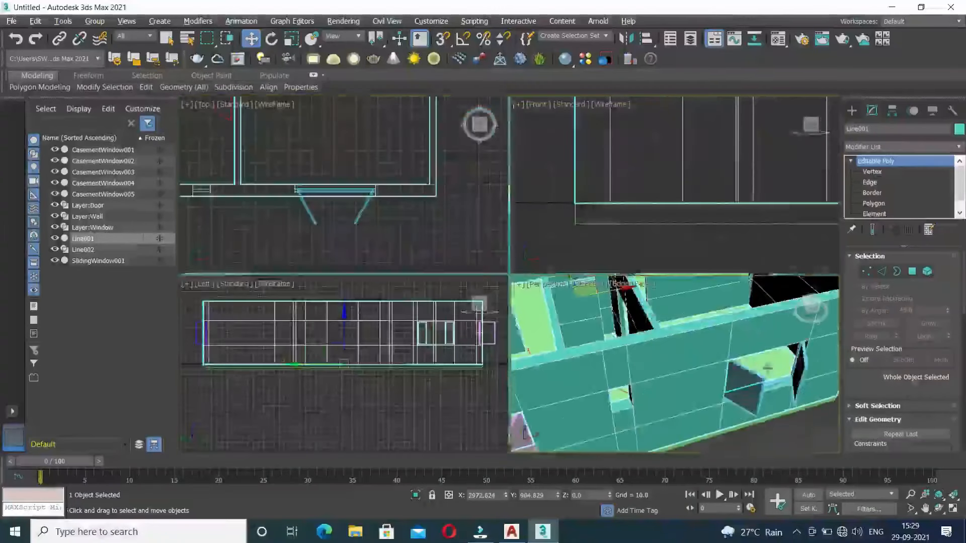
{"action": "middle_click_drag", "start_coordinate": [264, 154], "coordinate": [377, 164]}
{"action": "scroll", "coordinate": [351, 181], "scroll_direction": "up", "scroll_amount": 3}
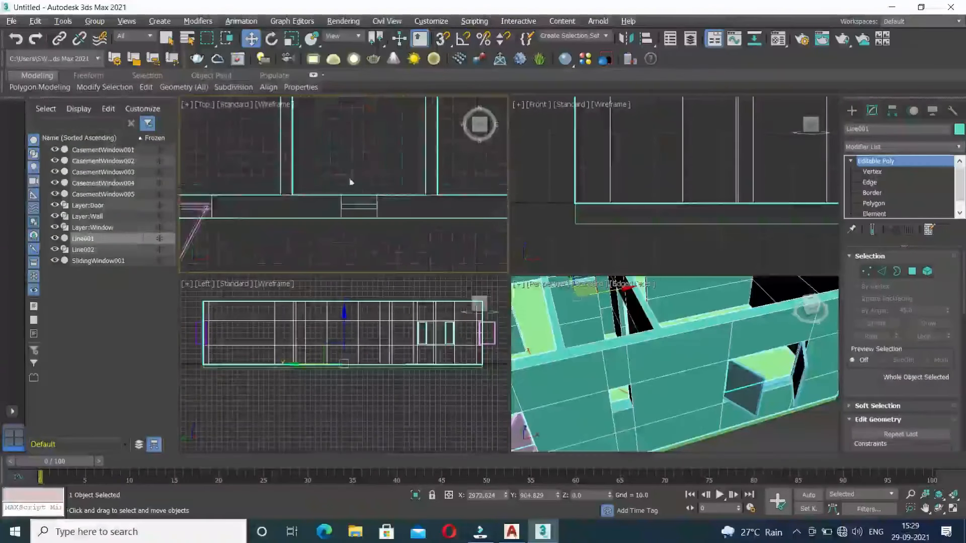
{"action": "left_click", "coordinate": [851, 110]}
{"action": "left_click", "coordinate": [875, 183]}
{"action": "scroll", "coordinate": [345, 218], "scroll_direction": "up", "scroll_amount": 5}
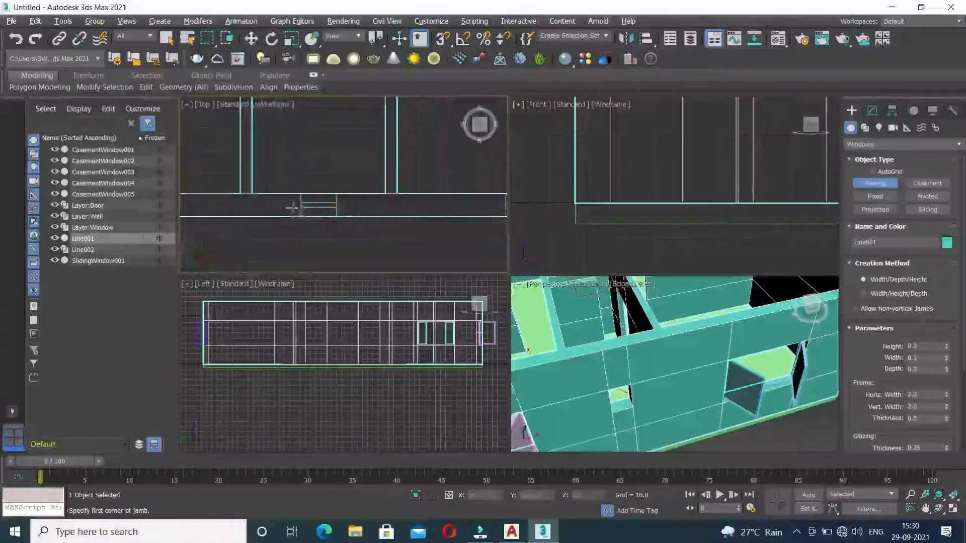
{"action": "left_click", "coordinate": [443, 39]}
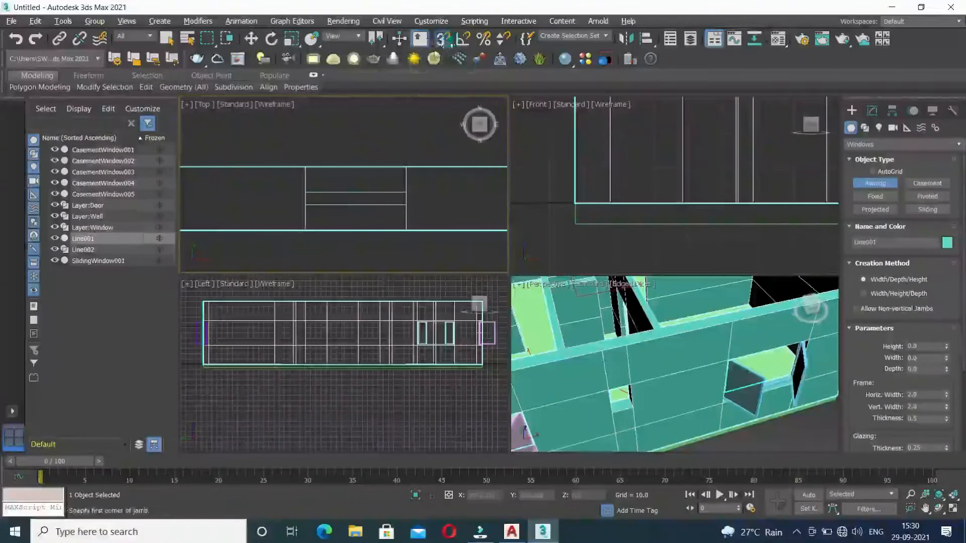
{"action": "left_click_drag", "start_coordinate": [306, 204], "coordinate": [407, 202]}
{"action": "left_click", "coordinate": [407, 188]}
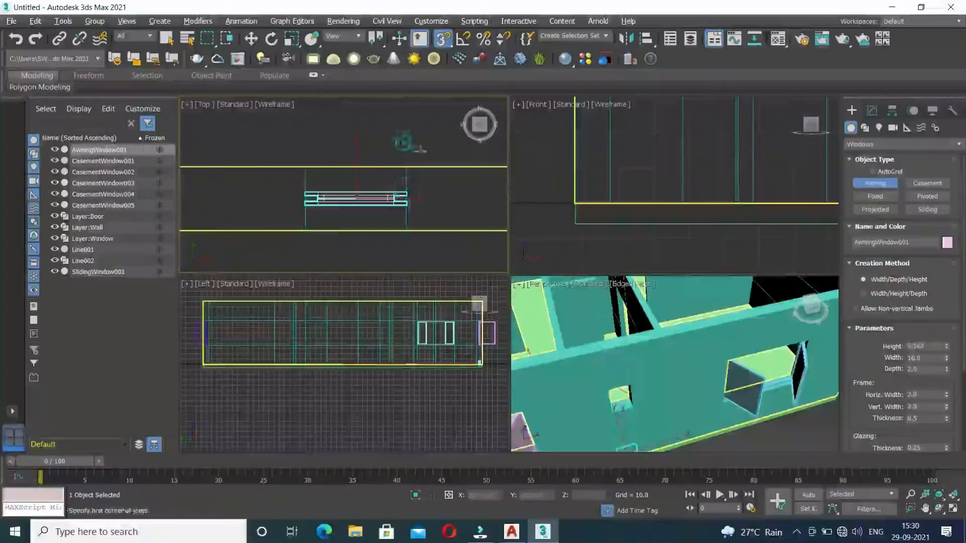
{"action": "left_click", "coordinate": [930, 346]}
{"action": "type", "text": "2'"}
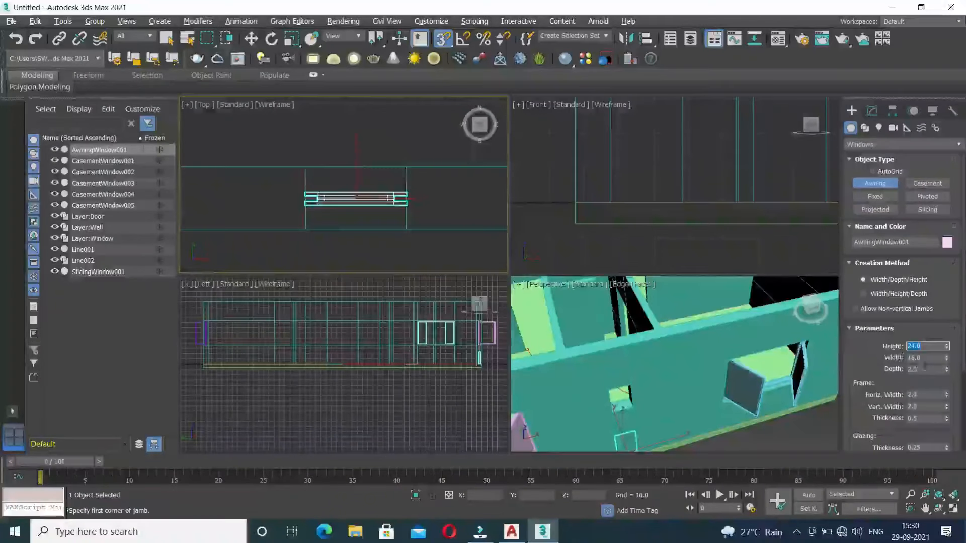
Step: Raise the awning window to Z 60 so it sits in the narrow opening
{"action": "left_click", "coordinate": [251, 39]}
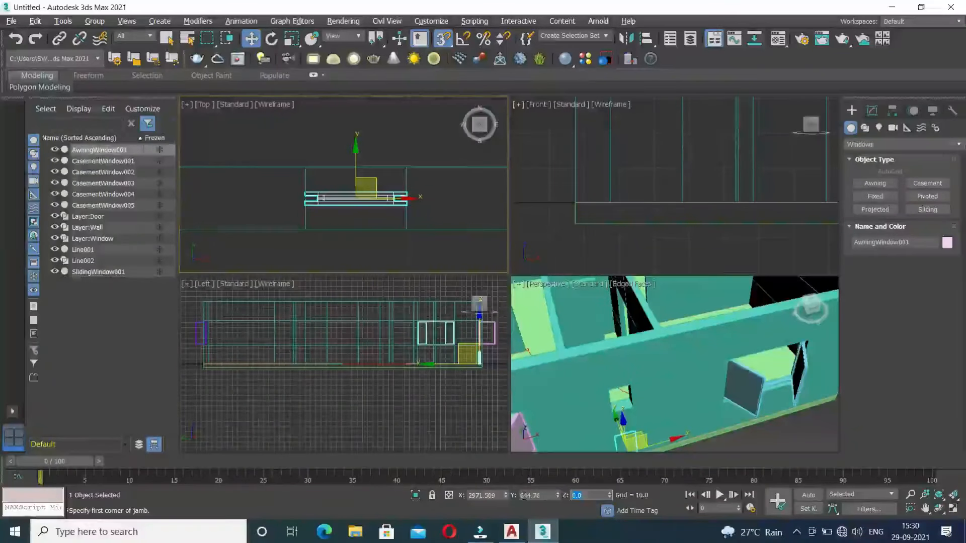
{"action": "type", "text": "60"}
{"action": "key", "text": "Return"}
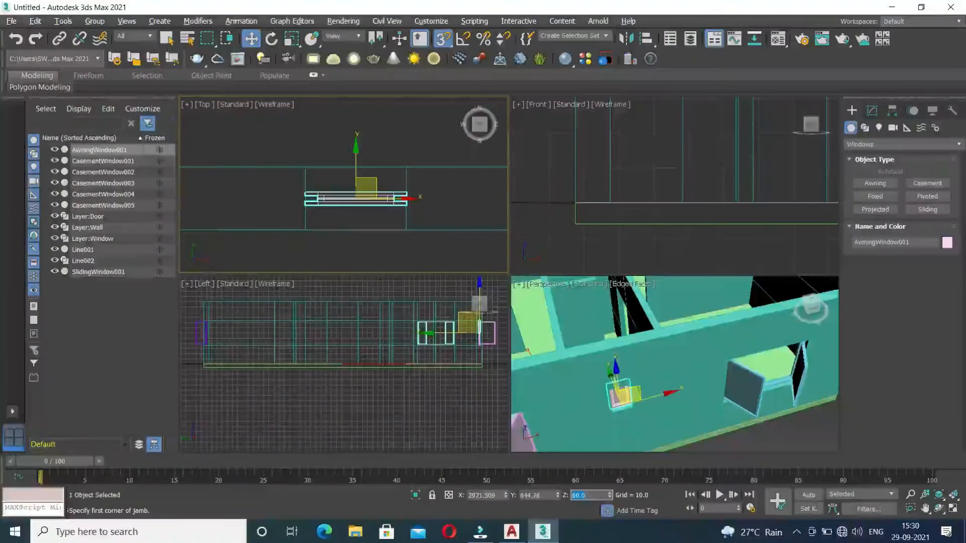
{"action": "middle_click_drag", "start_coordinate": [610, 397], "coordinate": [639, 357], "text": "alt"}
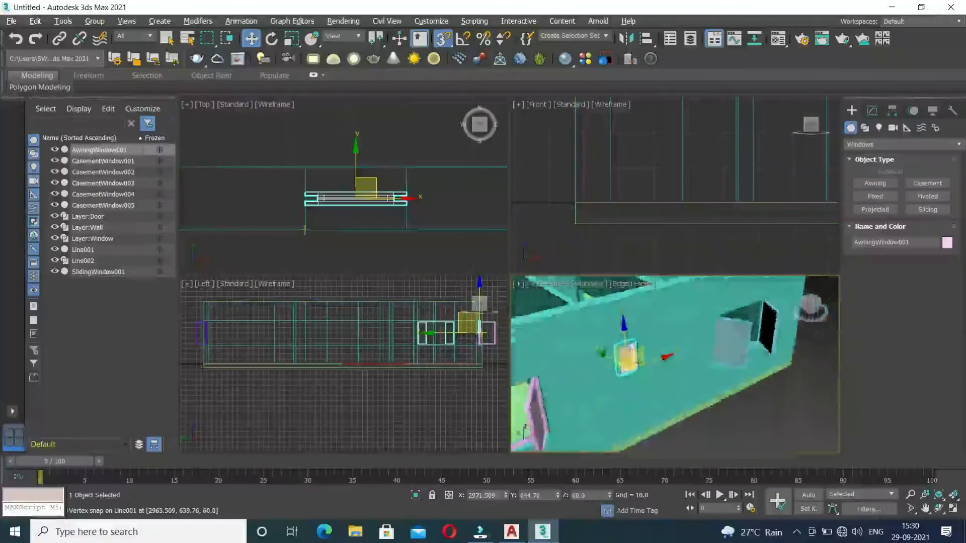
Step: Give the awning window a panel count of 4 and open it to 61%
{"action": "left_click", "coordinate": [872, 112]}
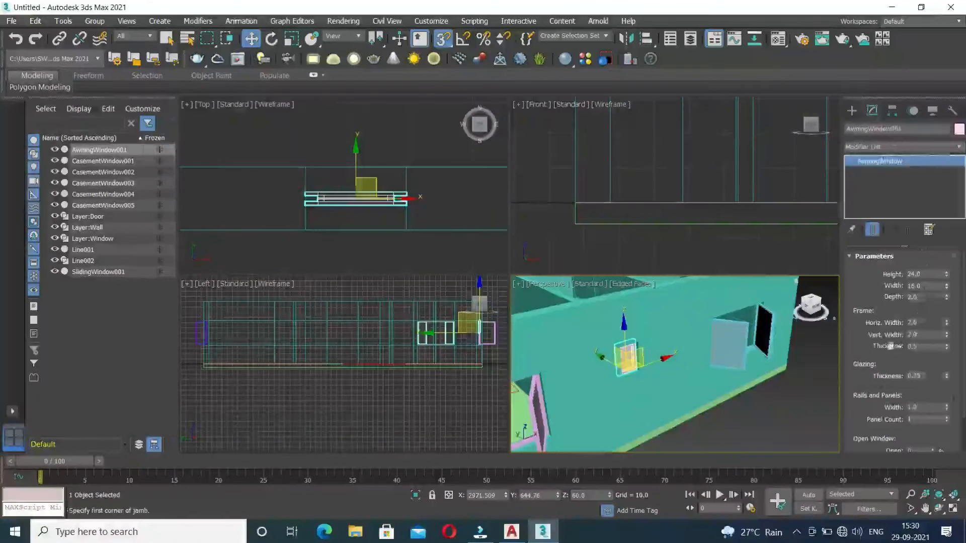
{"action": "left_click", "coordinate": [947, 418]}
{"action": "left_click", "coordinate": [947, 418]}
{"action": "left_click", "coordinate": [947, 418]}
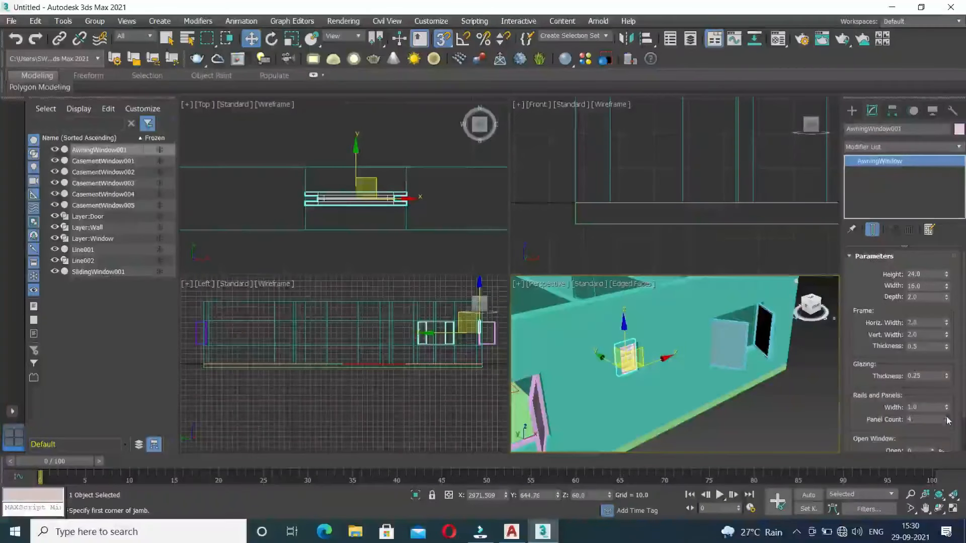
{"action": "left_click_drag", "start_coordinate": [933, 450], "coordinate": [933, 416]}
{"action": "scroll", "coordinate": [654, 340], "scroll_direction": "up", "scroll_amount": 5}
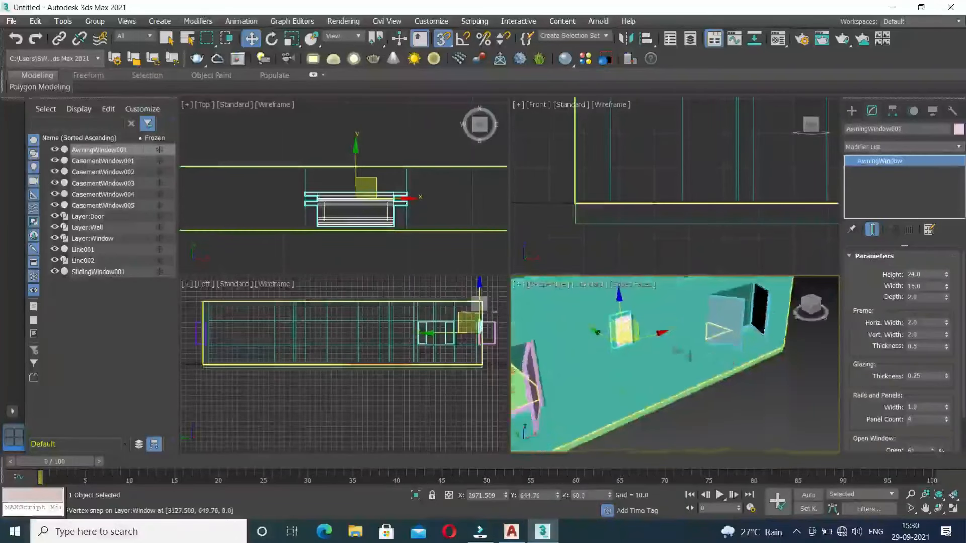
{"action": "middle_click_drag", "start_coordinate": [633, 361], "coordinate": [699, 387], "text": "alt"}
{"action": "left_click", "coordinate": [804, 440]}
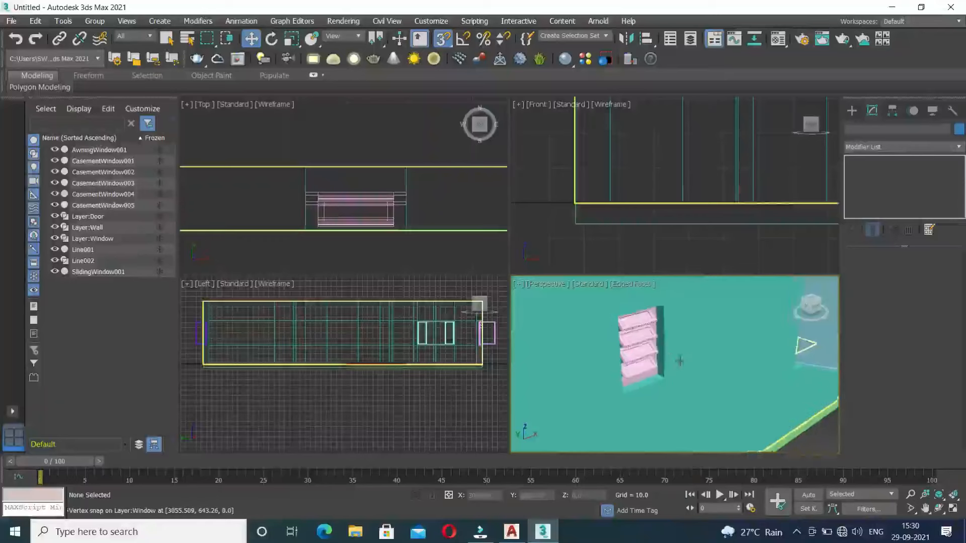
Step: Switch object creation to Doors and start a Pivot door at the lower-left room's doorway
{"action": "scroll", "coordinate": [666, 357], "scroll_direction": "down", "scroll_amount": 6}
{"action": "middle_click_drag", "start_coordinate": [616, 397], "coordinate": [679, 413]}
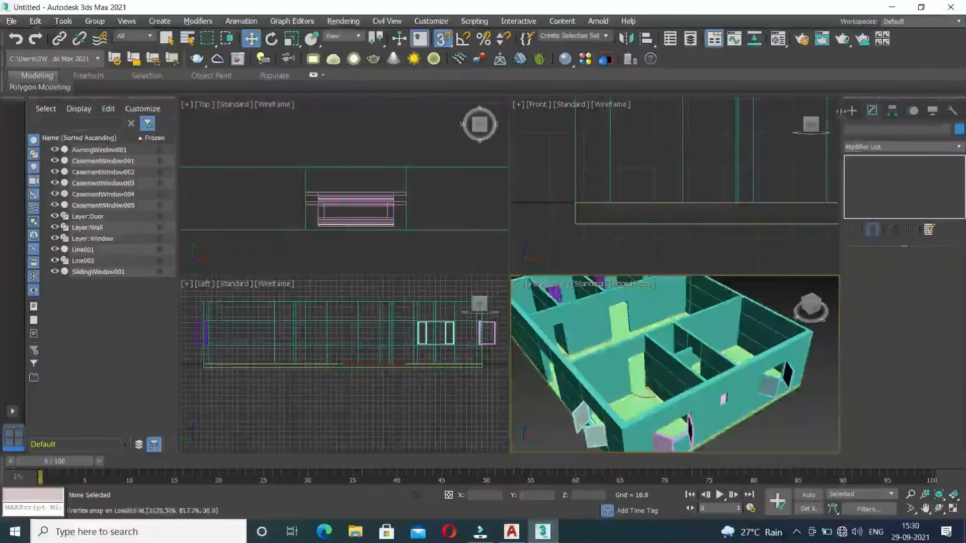
{"action": "left_click", "coordinate": [851, 111]}
{"action": "left_click", "coordinate": [865, 144]}
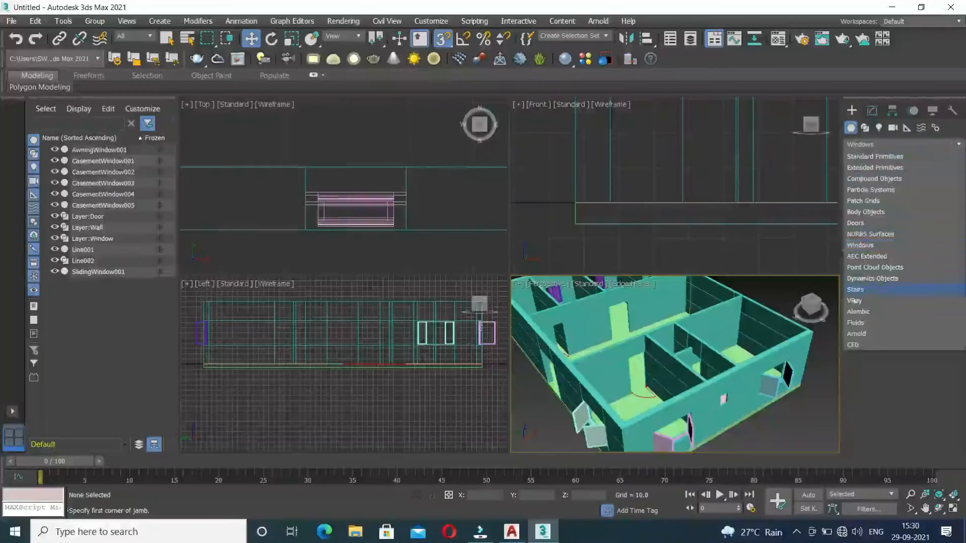
{"action": "left_click", "coordinate": [855, 223]}
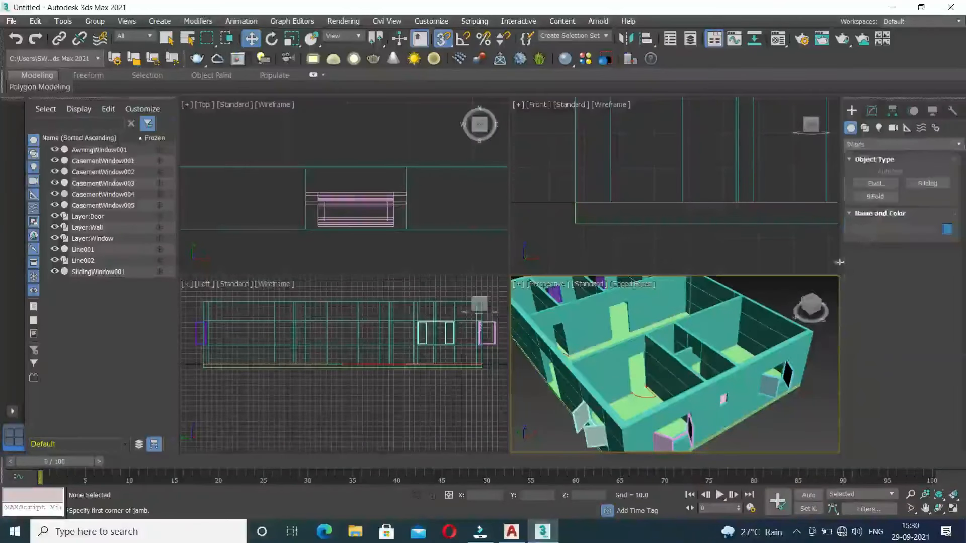
{"action": "left_click", "coordinate": [883, 182]}
{"action": "scroll", "coordinate": [417, 180], "scroll_direction": "down", "scroll_amount": 5}
{"action": "scroll", "coordinate": [382, 212], "scroll_direction": "up", "scroll_amount": 5}
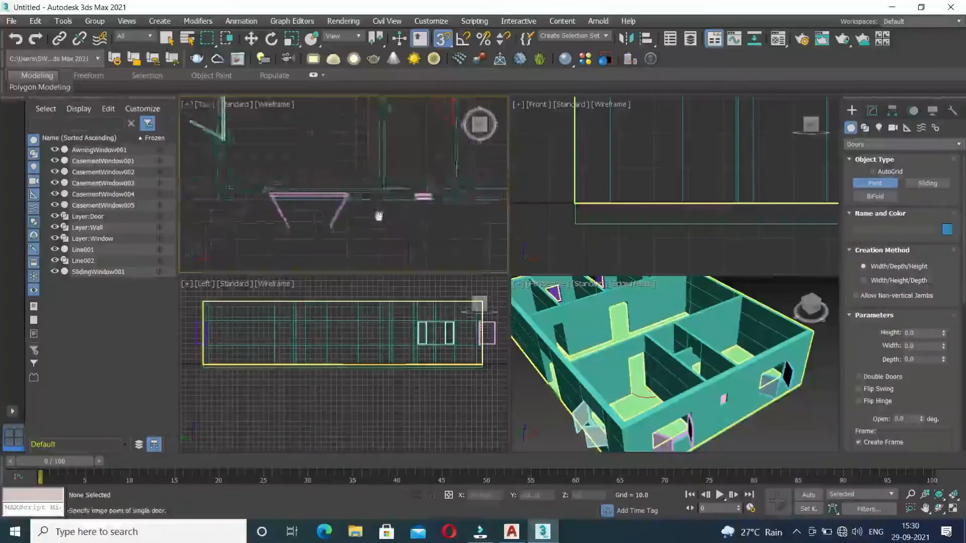
{"action": "scroll", "coordinate": [360, 185], "scroll_direction": "up", "scroll_amount": 3}
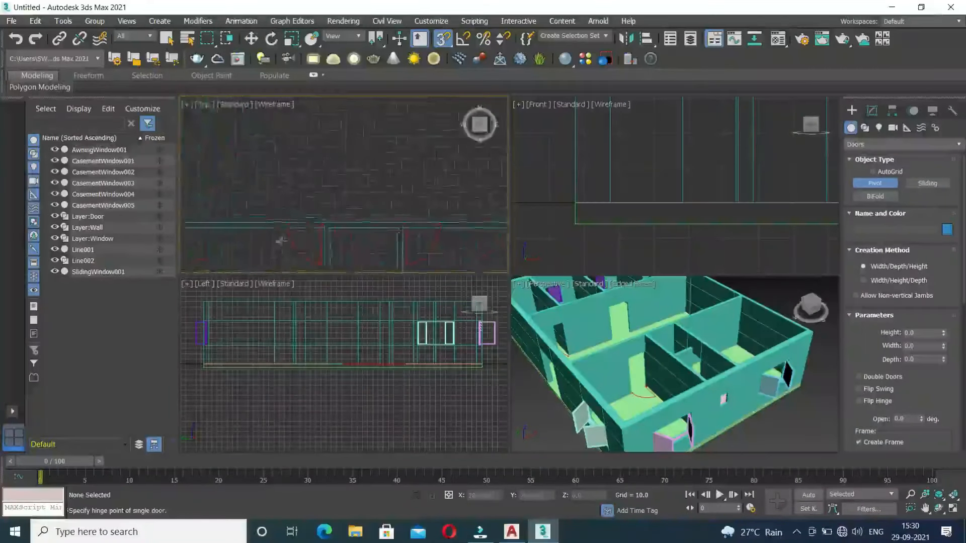
{"action": "middle_click_drag", "start_coordinate": [290, 230], "coordinate": [265, 247]}
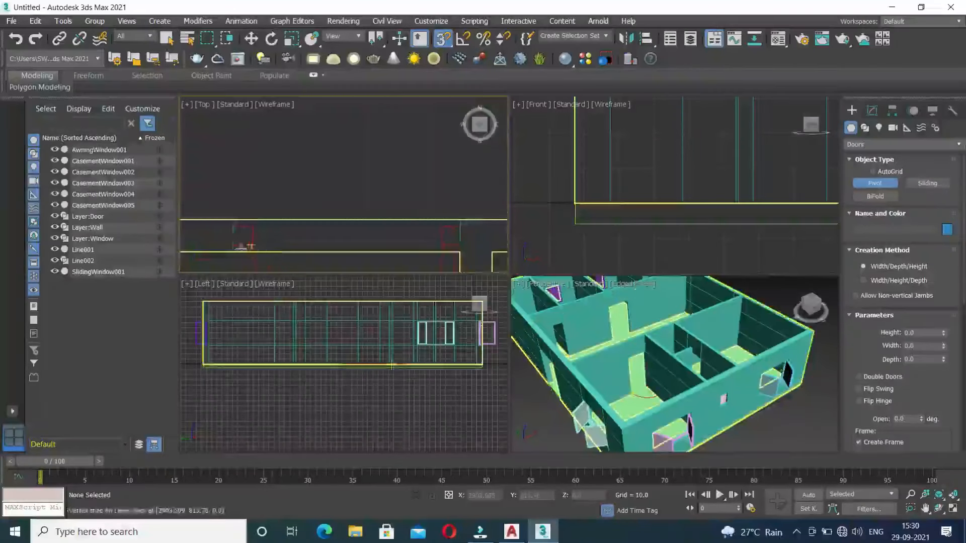
{"action": "left_click_drag", "start_coordinate": [233, 245], "coordinate": [456, 244]}
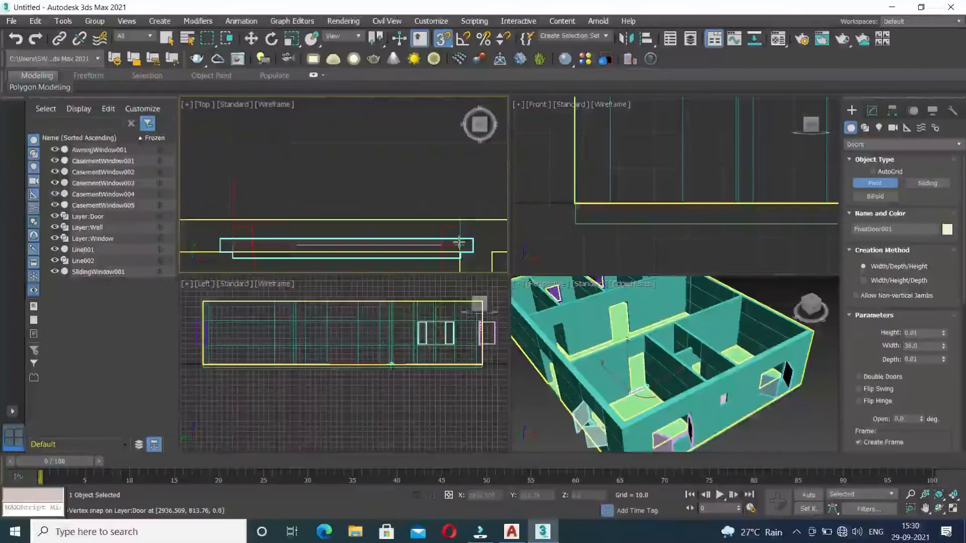
{"action": "left_click", "coordinate": [460, 226]}
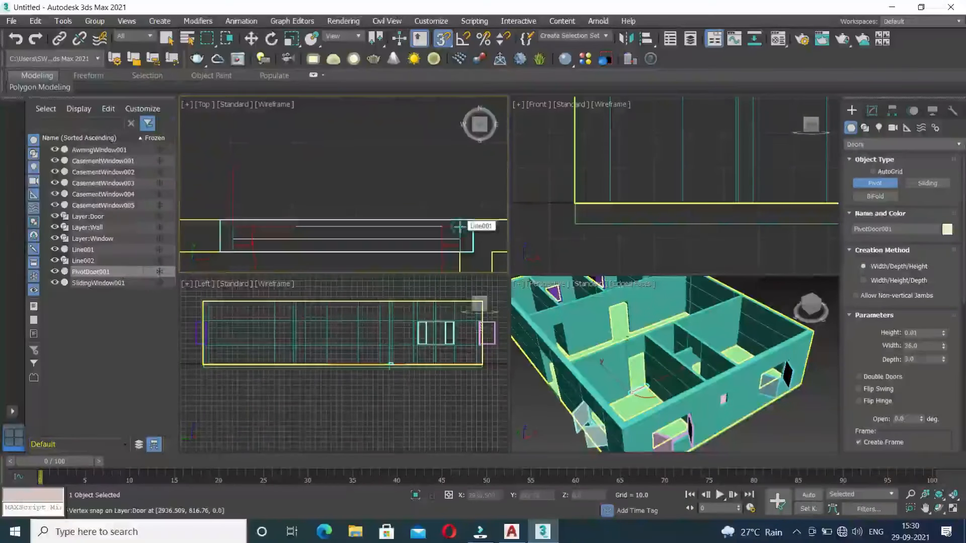
{"action": "right_click", "coordinate": [443, 173]}
Step: Create a pivot door 30 wide, 3 deep and 84 high in the lower-left room's doorway, snapping to the plan's inner frame corners
{"action": "left_click_drag", "start_coordinate": [251, 245], "coordinate": [441, 244]}
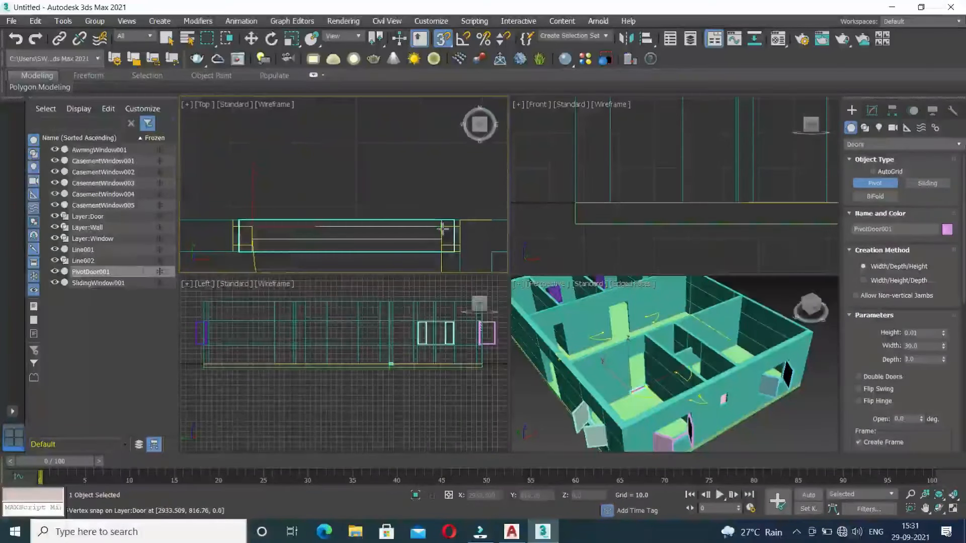
{"action": "left_click", "coordinate": [442, 229]}
{"action": "left_click", "coordinate": [431, 155]}
{"action": "double_click", "coordinate": [927, 333]}
{"action": "type", "text": "84"}
{"action": "key", "text": "Return"}
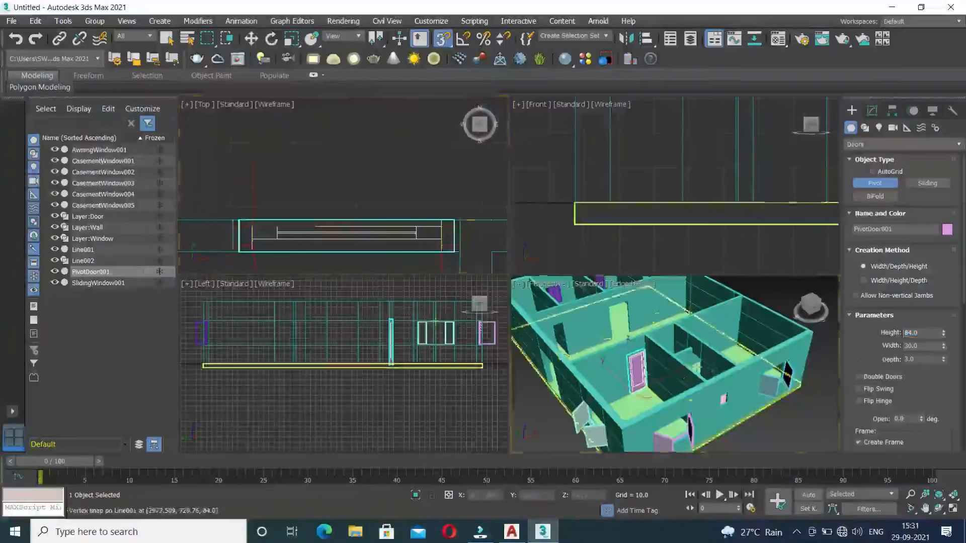
Step: Set the frame width of the lower-left room's pivot door to 3
{"action": "scroll", "coordinate": [653, 384], "scroll_direction": "up", "scroll_amount": 4}
{"action": "scroll", "coordinate": [692, 396], "scroll_direction": "up", "scroll_amount": 4}
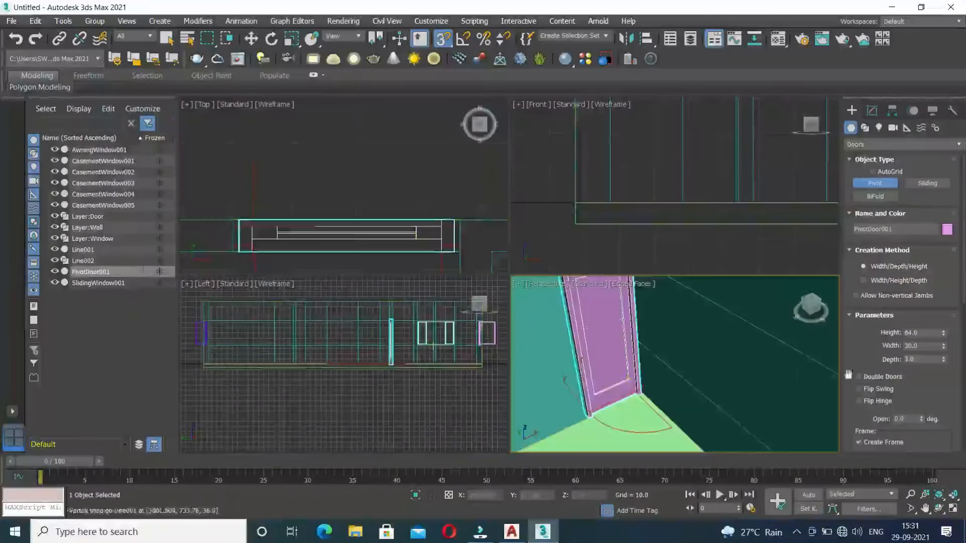
{"action": "left_click_drag", "start_coordinate": [928, 396], "coordinate": [940, 270]}
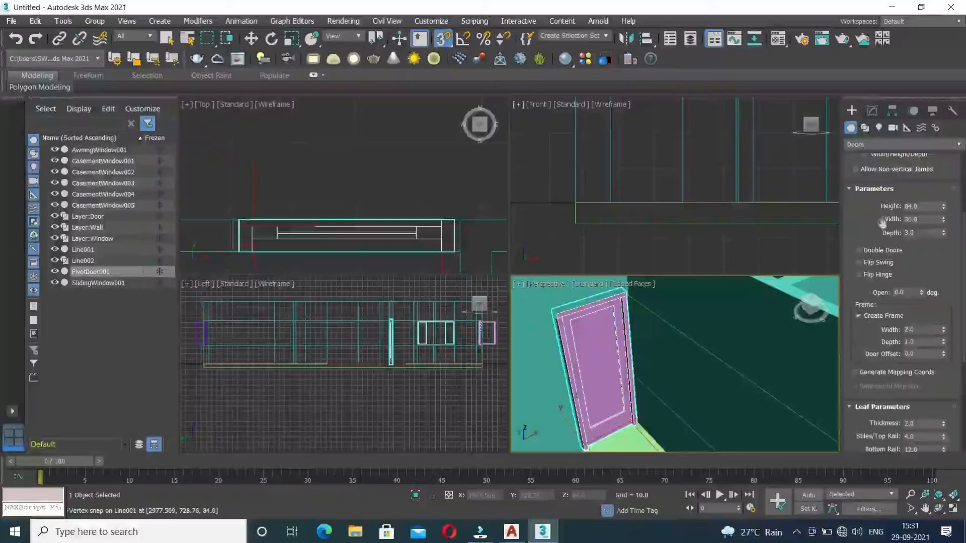
{"action": "left_click_drag", "start_coordinate": [861, 343], "coordinate": [872, 304]}
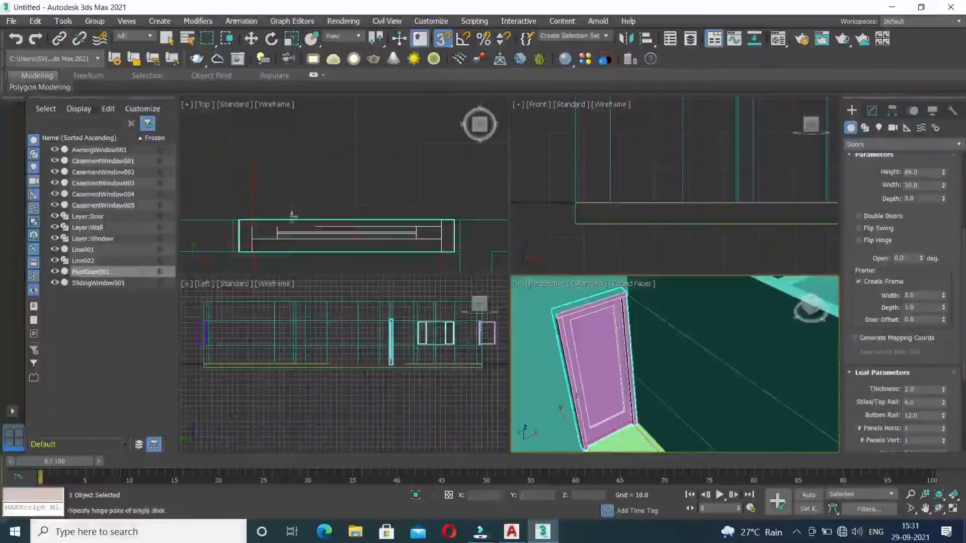
{"action": "scroll", "coordinate": [395, 201], "scroll_direction": "down", "scroll_amount": 4}
{"action": "scroll", "coordinate": [340, 241], "scroll_direction": "up", "scroll_amount": 6}
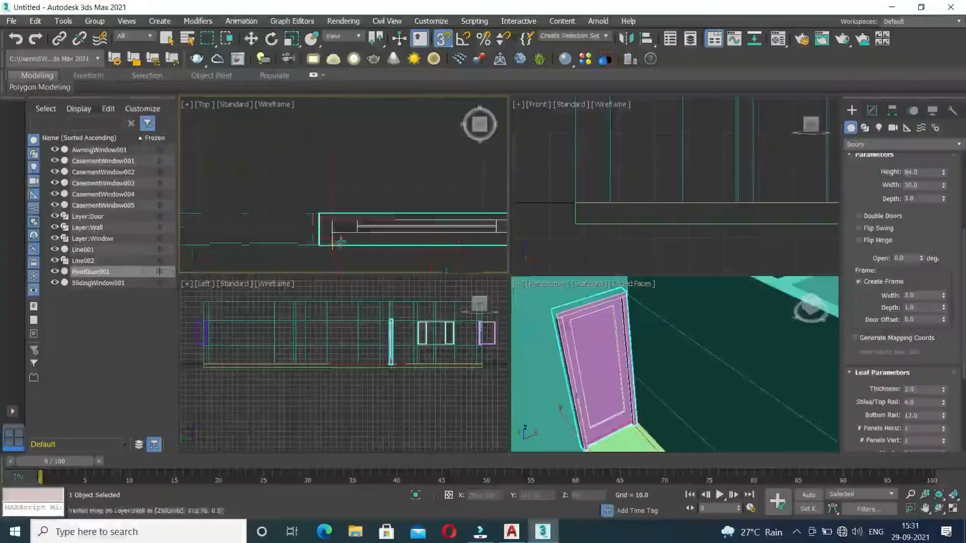
{"action": "middle_click_drag", "start_coordinate": [450, 249], "coordinate": [390, 249]}
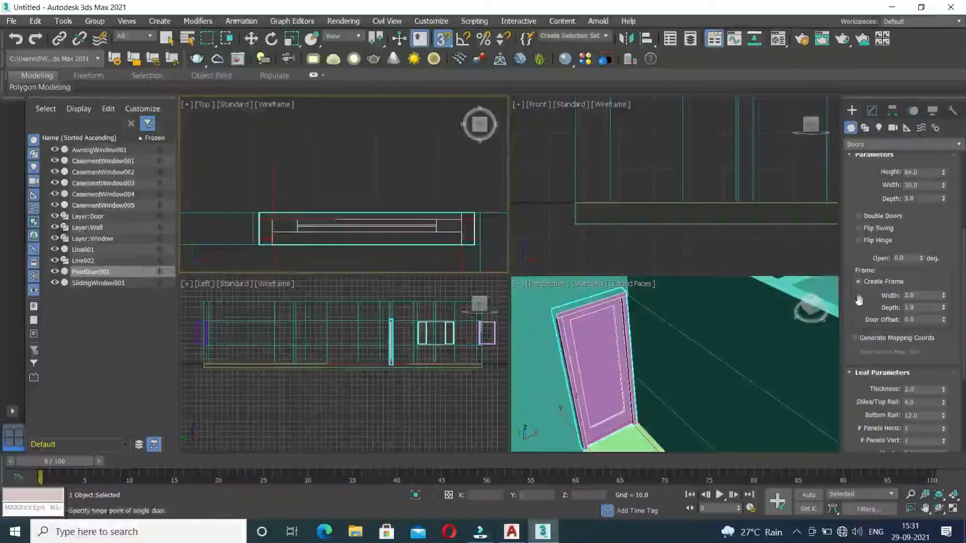
{"action": "left_click", "coordinate": [920, 295]}
{"action": "key", "text": "Return"}
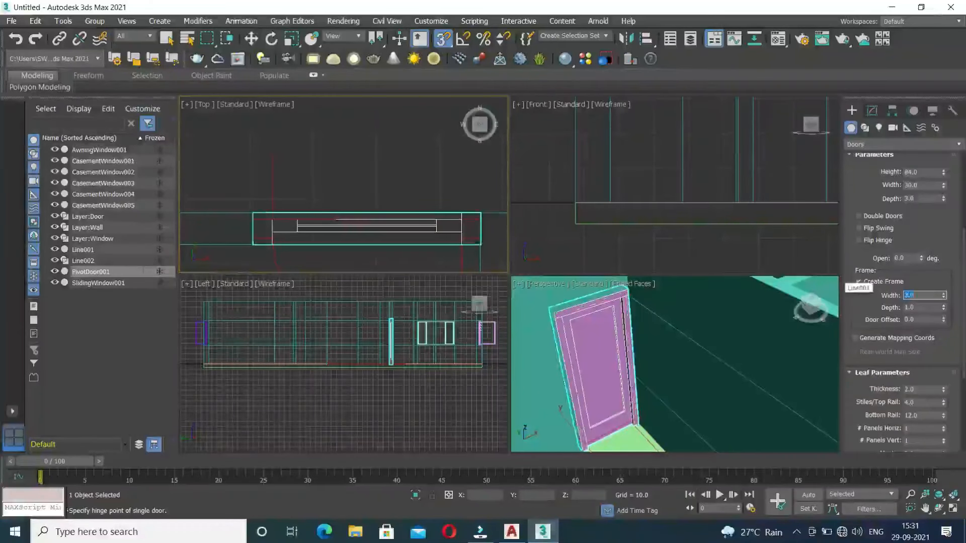
Step: Create a pivot door 18 wide, 3 deep and 84 high in the narrow doorway of the upper-left room
{"action": "middle_click_drag", "start_coordinate": [438, 230], "coordinate": [438, 236]}
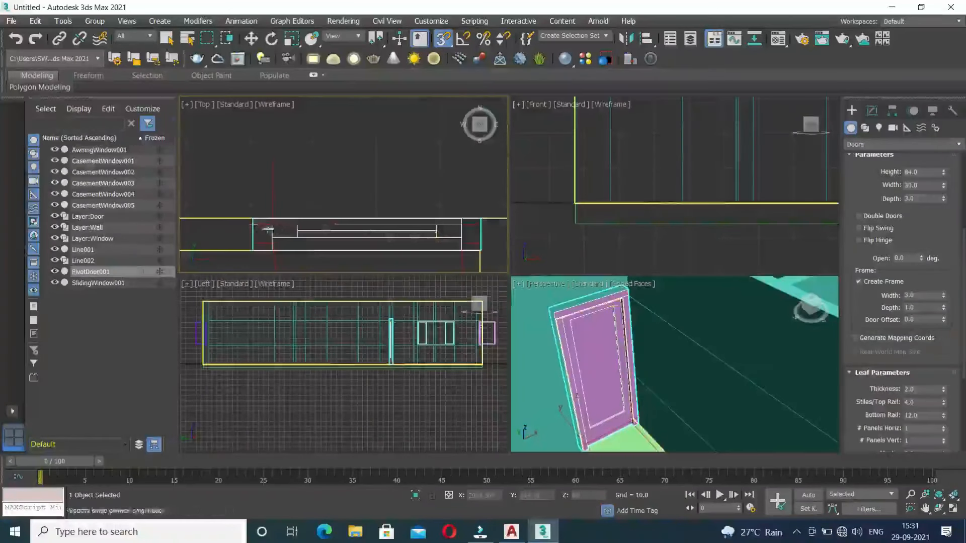
{"action": "middle_click_drag", "start_coordinate": [383, 184], "coordinate": [389, 203]}
{"action": "scroll", "coordinate": [389, 203], "scroll_direction": "up", "scroll_amount": 6}
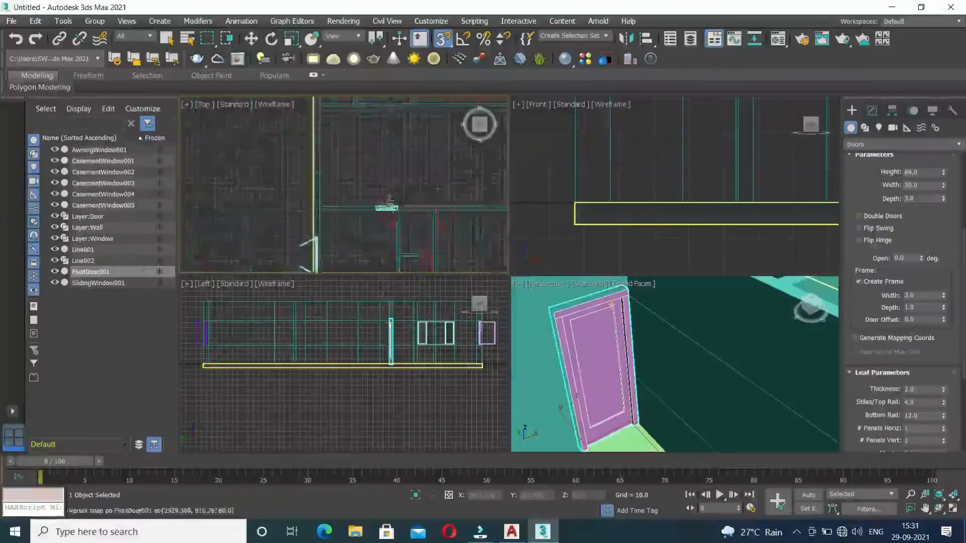
{"action": "middle_click_drag", "start_coordinate": [340, 176], "coordinate": [367, 209]}
{"action": "scroll", "coordinate": [274, 215], "scroll_direction": "up", "scroll_amount": 5}
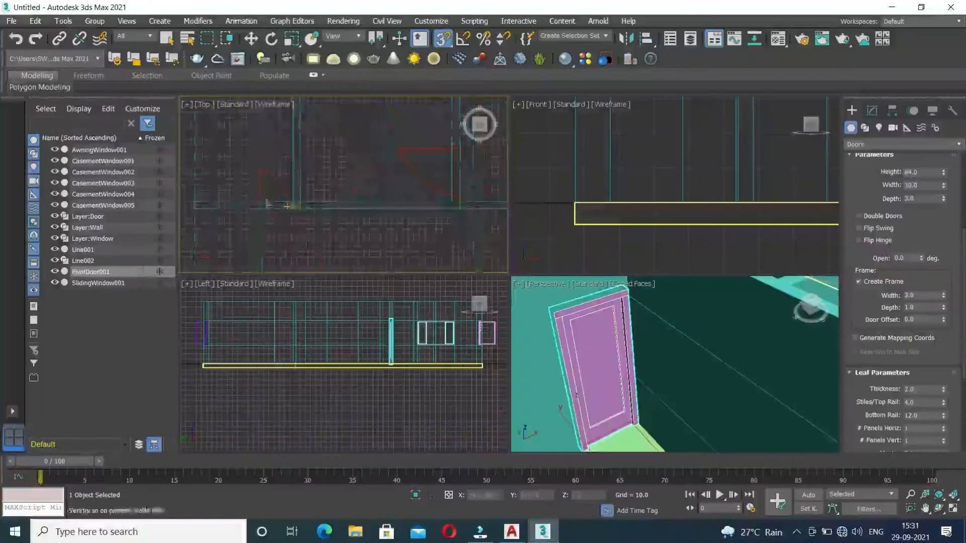
{"action": "middle_click_drag", "start_coordinate": [277, 225], "coordinate": [252, 230]}
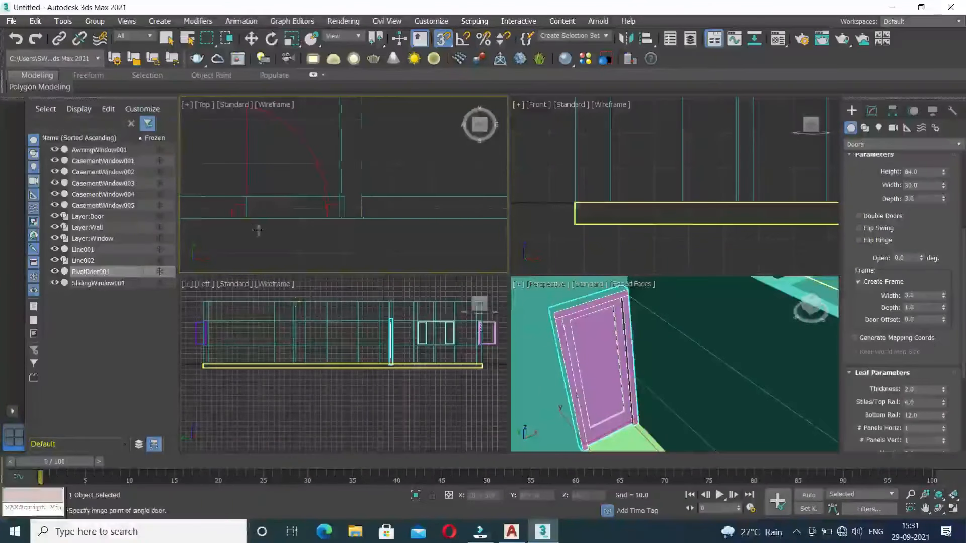
{"action": "middle_click_drag", "start_coordinate": [231, 218], "coordinate": [280, 237]}
{"action": "left_click_drag", "start_coordinate": [280, 237], "coordinate": [377, 231]}
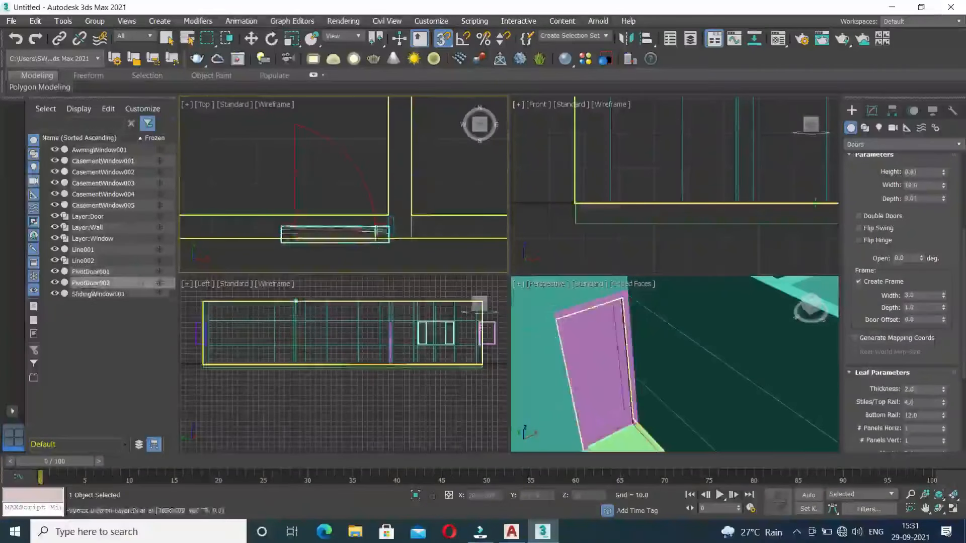
{"action": "scroll", "coordinate": [375, 227], "scroll_direction": "up", "scroll_amount": 6}
{"action": "left_click", "coordinate": [375, 219]}
{"action": "left_click", "coordinate": [386, 209]}
{"action": "left_click_drag", "start_coordinate": [924, 172], "coordinate": [811, 174]}
Step: Give the narrow upper-left pivot door a frame width of 3 and a depth of 2
{"action": "middle_click_drag", "start_coordinate": [489, 196], "coordinate": [327, 222]}
{"action": "scroll", "coordinate": [328, 219], "scroll_direction": "down", "scroll_amount": 5}
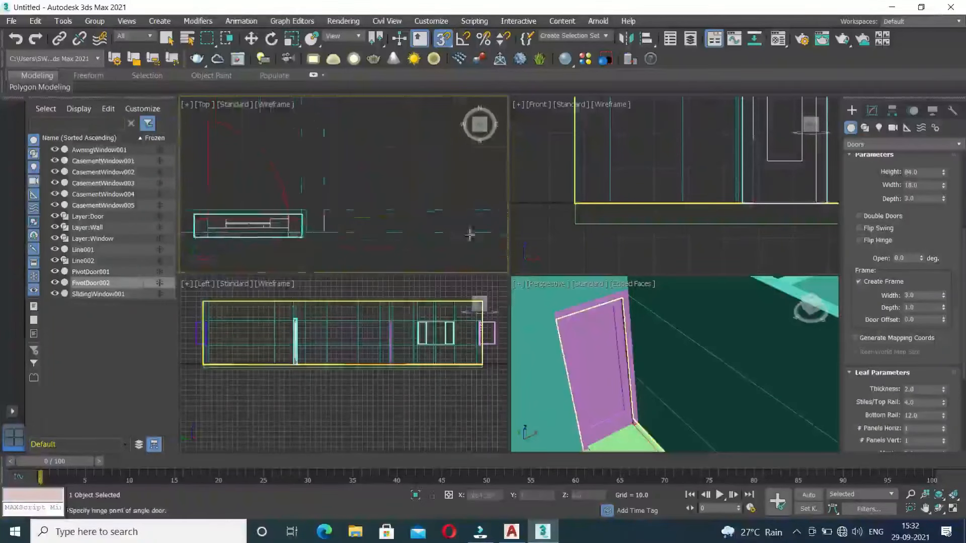
{"action": "left_click_drag", "start_coordinate": [923, 296], "coordinate": [855, 297]}
{"action": "type", "text": "2"}
{"action": "key", "text": "Return"}
{"action": "type", "text": "3"}
{"action": "key", "text": "Return"}
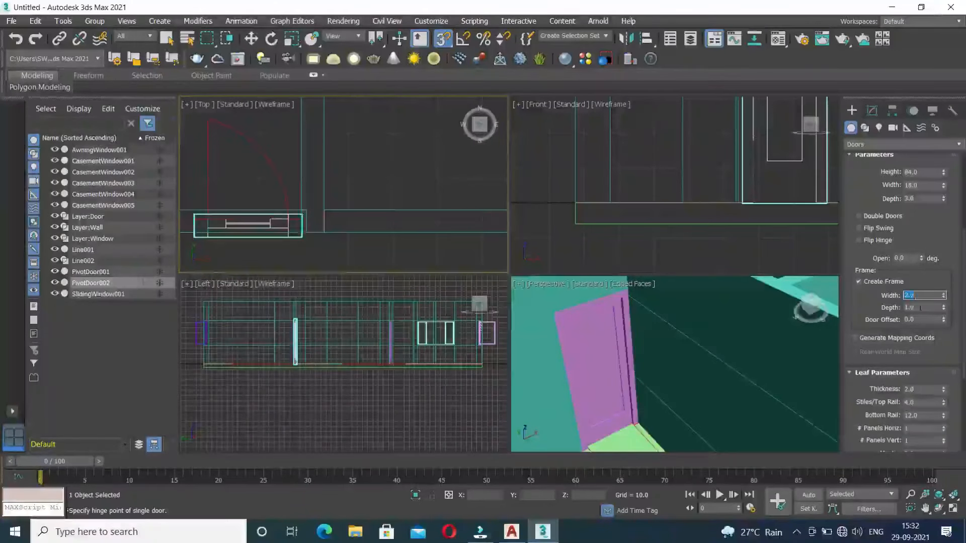
{"action": "type", "text": "2"}
{"action": "key", "text": "Return"}
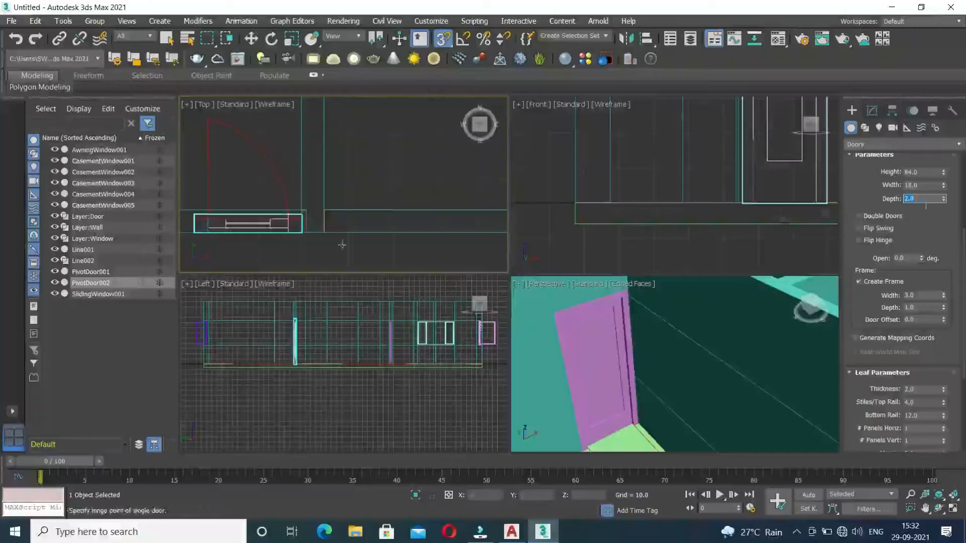
Step: Create a pivot door 84 high in the next upper partition wall's doorway, snapping to its plan corners in the enlarged Top view
{"action": "scroll", "coordinate": [342, 245], "scroll_direction": "down", "scroll_amount": 4}
{"action": "scroll", "coordinate": [388, 242], "scroll_direction": "up", "scroll_amount": 2}
{"action": "key", "text": "alt+w"}
{"action": "left_click_drag", "start_coordinate": [459, 190], "coordinate": [459, 351]}
{"action": "left_click", "coordinate": [481, 320]}
{"action": "type", "text": "84"}
Step: Create another pivot door 84 high in the doorway of the partition wall before the upper-right room
{"action": "mouse_move", "coordinate": [660, 245]}
{"action": "middle_mouse_down"}
{"action": "mouse_move", "coordinate": [552, 233]}
{"action": "mouse_move", "coordinate": [522, 209]}
{"action": "middle_mouse_up"}
{"action": "middle_click_drag", "start_coordinate": [825, 171], "coordinate": [593, 237]}
{"action": "left_click_drag", "start_coordinate": [605, 224], "coordinate": [605, 385]}
{"action": "left_click", "coordinate": [597, 371]}
{"action": "type", "text": "84"}
{"action": "key", "text": "Return"}
Step: Create a pivot door 30 wide, 3 deep and 84 high in the lower-right room's doorway
{"action": "scroll", "coordinate": [638, 272], "scroll_direction": "down", "scroll_amount": 5}
{"action": "middle_click_drag", "start_coordinate": [642, 302], "coordinate": [639, 217]}
{"action": "scroll", "coordinate": [585, 292], "scroll_direction": "up", "scroll_amount": 5}
{"action": "left_click_drag", "start_coordinate": [484, 275], "coordinate": [645, 275]}
{"action": "type", "text": "84"}
{"action": "key", "text": "Return"}
Step: Create a pivot door 18 wide, 2 deep and 84 high in the cross wall of the narrow lower middle room
{"action": "scroll", "coordinate": [587, 297], "scroll_direction": "down", "scroll_amount": 3}
{"action": "scroll", "coordinate": [492, 319], "scroll_direction": "up", "scroll_amount": 6}
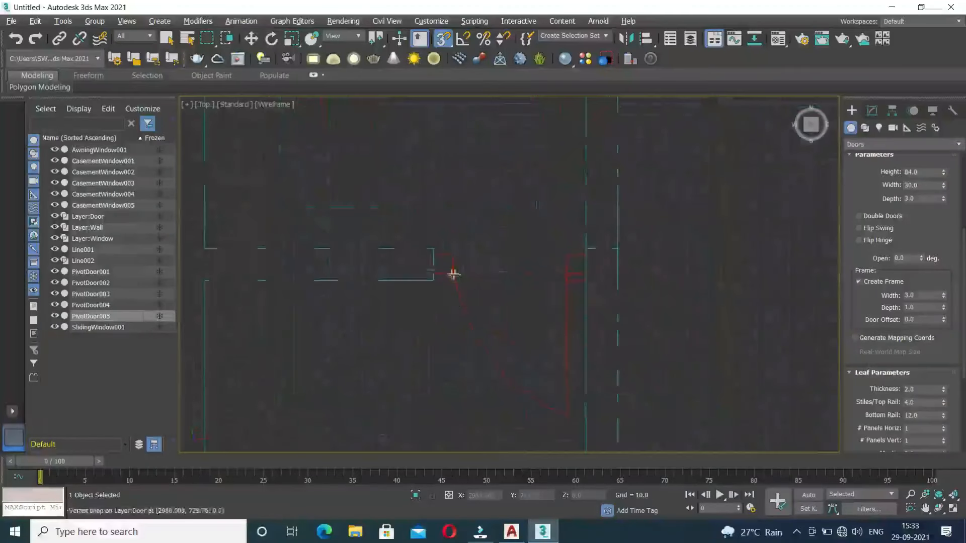
{"action": "left_click_drag", "start_coordinate": [453, 274], "coordinate": [566, 274]}
{"action": "left_click", "coordinate": [567, 250]}
{"action": "type", "text": "84"}
{"action": "left_click", "coordinate": [917, 198]}
Step: Create a pivot door 144 wide, 2.5 deep and 84 high in the wide opening of the central hall's right outer wall
{"action": "scroll", "coordinate": [792, 241], "scroll_direction": "down", "scroll_amount": 4}
{"action": "scroll", "coordinate": [577, 225], "scroll_direction": "up", "scroll_amount": 5}
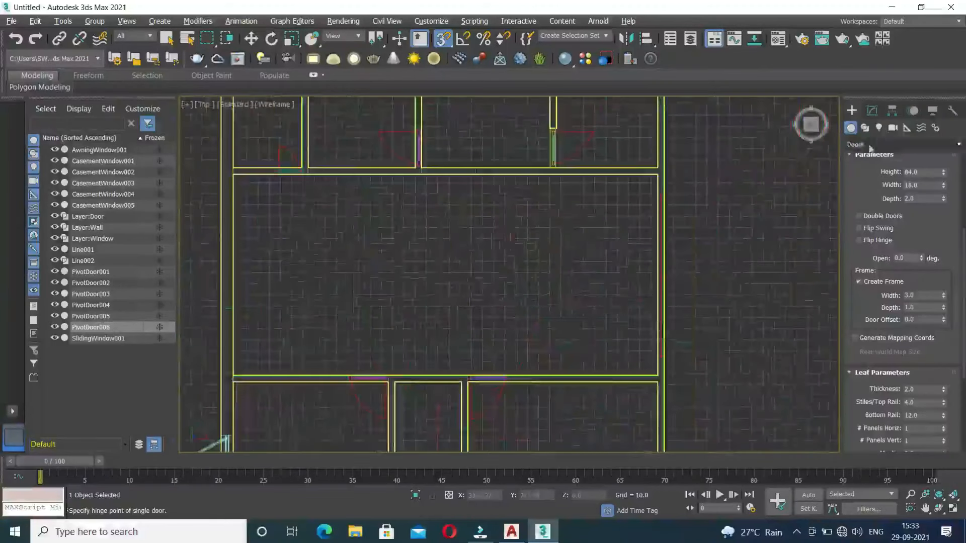
{"action": "scroll", "coordinate": [577, 224], "scroll_direction": "up", "scroll_amount": 2}
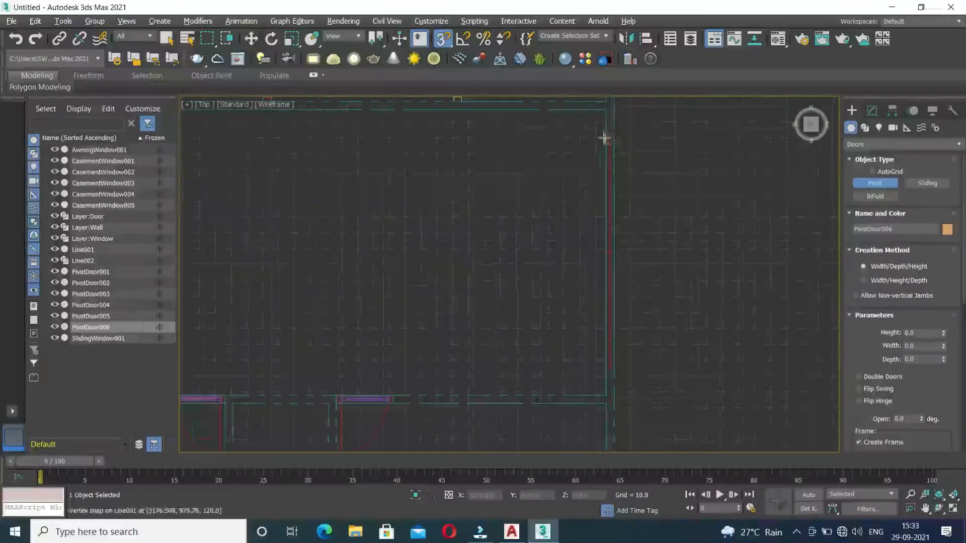
{"action": "left_click_drag", "start_coordinate": [605, 136], "coordinate": [606, 369]}
{"action": "left_click", "coordinate": [610, 366]}
{"action": "left_click", "coordinate": [643, 300]}
{"action": "left_click", "coordinate": [929, 334]}
{"action": "type", "text": "7"}
{"action": "type", "text": "4"}
{"action": "key", "text": "Return"}
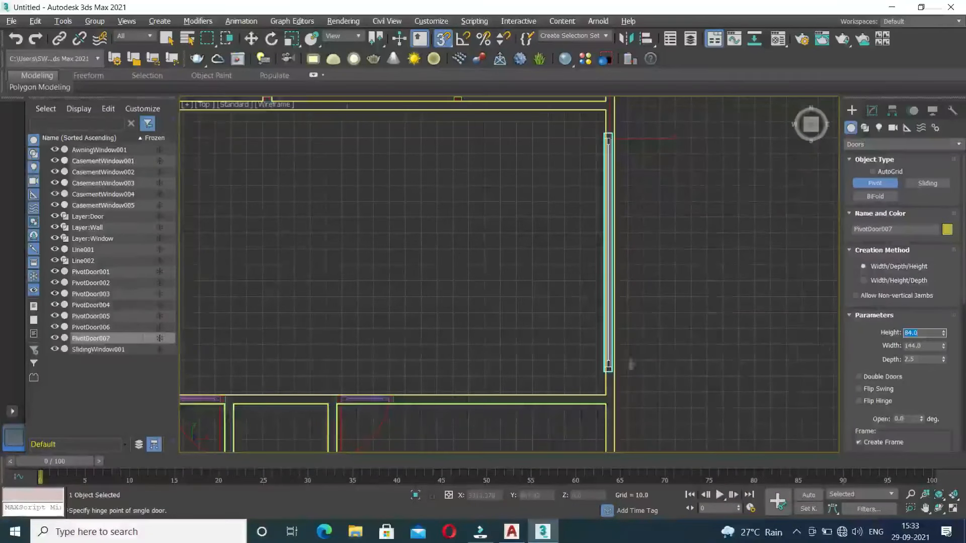
Step: Move the 144-wide pivot door down to Z 0 so it stands at floor level
{"action": "middle_click_drag", "start_coordinate": [631, 364], "coordinate": [632, 332]}
{"action": "key", "text": "alt+w"}
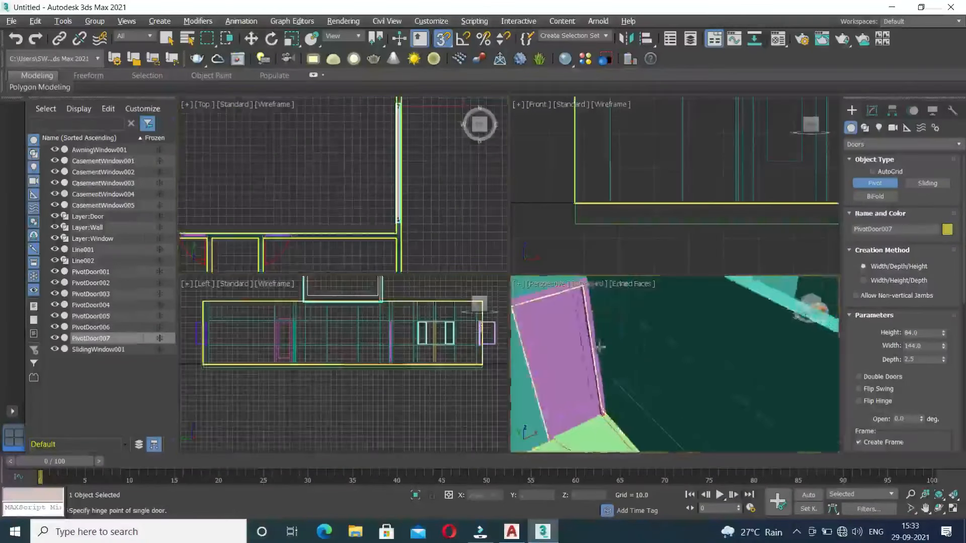
{"action": "middle_click_drag", "start_coordinate": [649, 362], "coordinate": [688, 402], "text": "alt"}
{"action": "scroll", "coordinate": [711, 379], "scroll_direction": "down", "scroll_amount": 4}
{"action": "scroll", "coordinate": [673, 407], "scroll_direction": "up", "scroll_amount": 2}
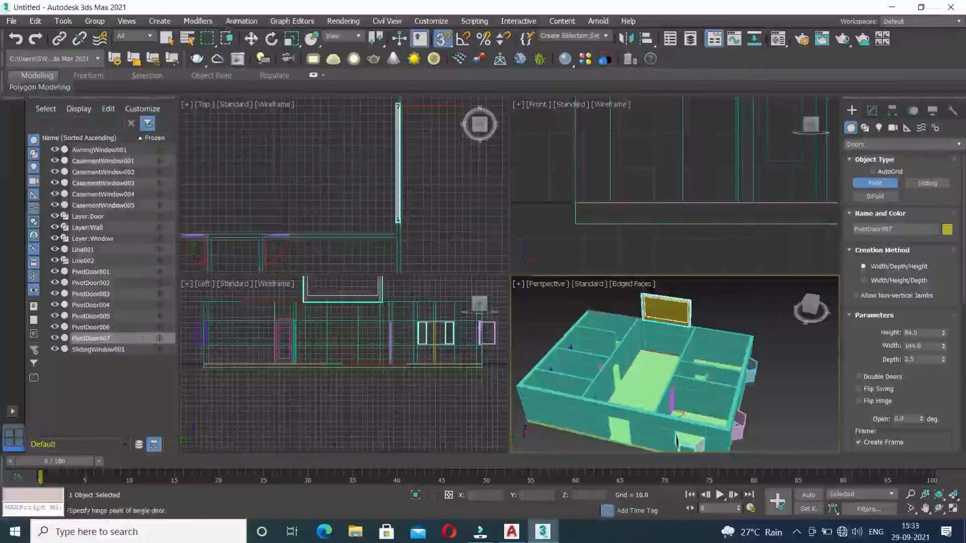
{"action": "key", "text": "w"}
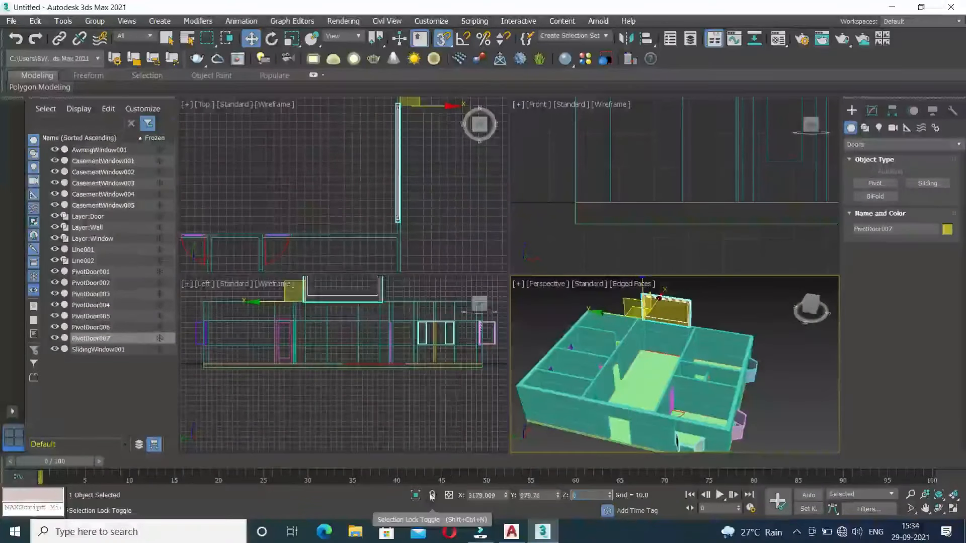
{"action": "key", "text": "Return"}
Step: Delete the 144-wide pivot door from the outer wall and inspect the wall where it stood
{"action": "scroll", "coordinate": [649, 319], "scroll_direction": "up", "scroll_amount": 3}
{"action": "middle_click_drag", "start_coordinate": [665, 370], "coordinate": [659, 392]}
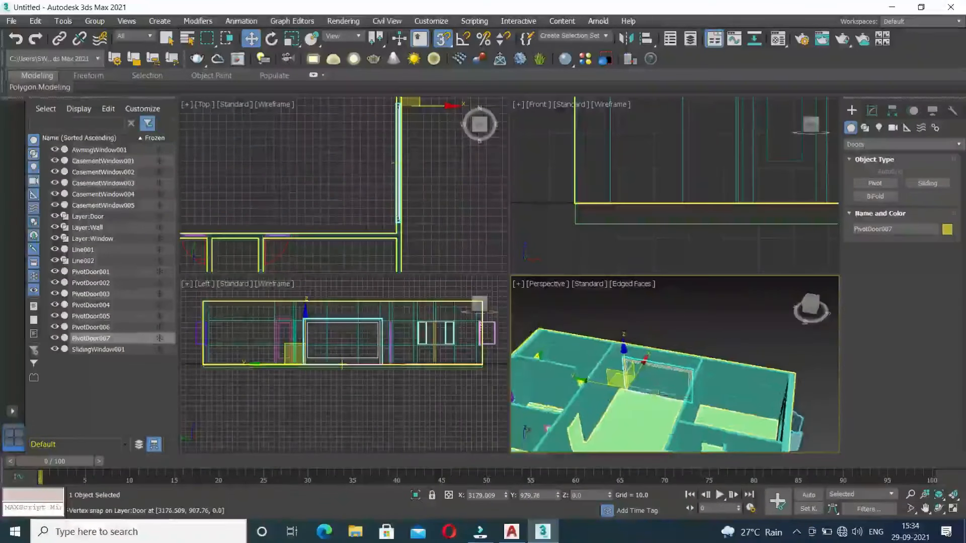
{"action": "key", "text": "Delete"}
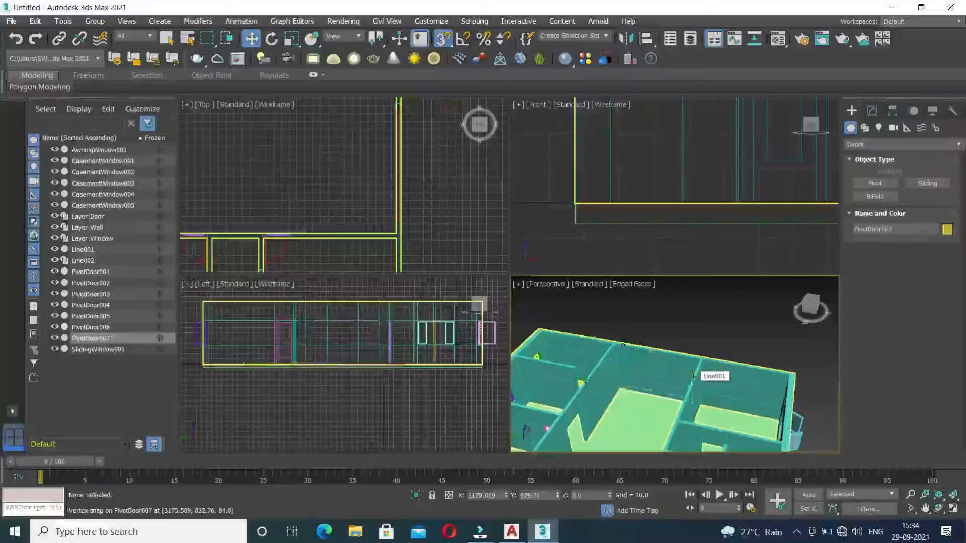
{"action": "scroll", "coordinate": [637, 428], "scroll_direction": "up", "scroll_amount": 10}
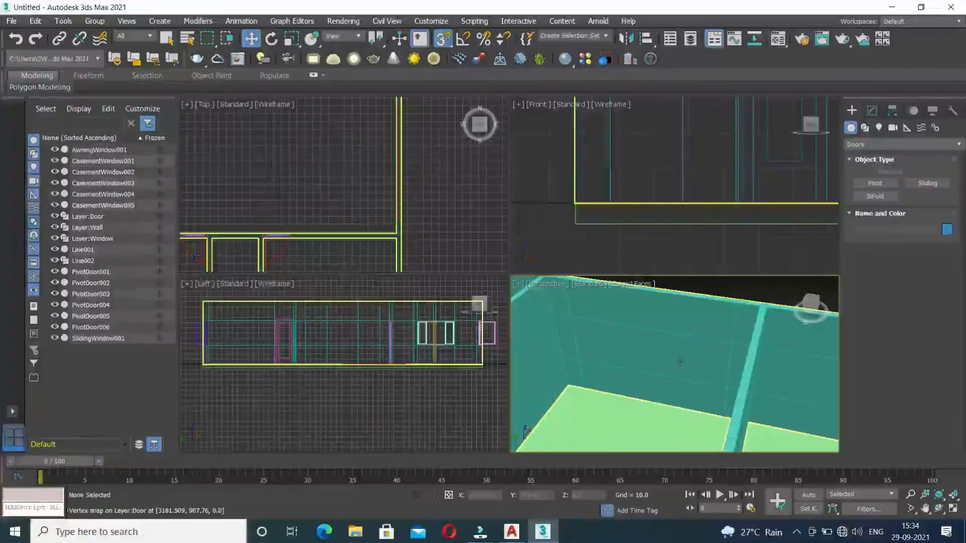
{"action": "middle_click_drag", "start_coordinate": [669, 359], "coordinate": [649, 394]}
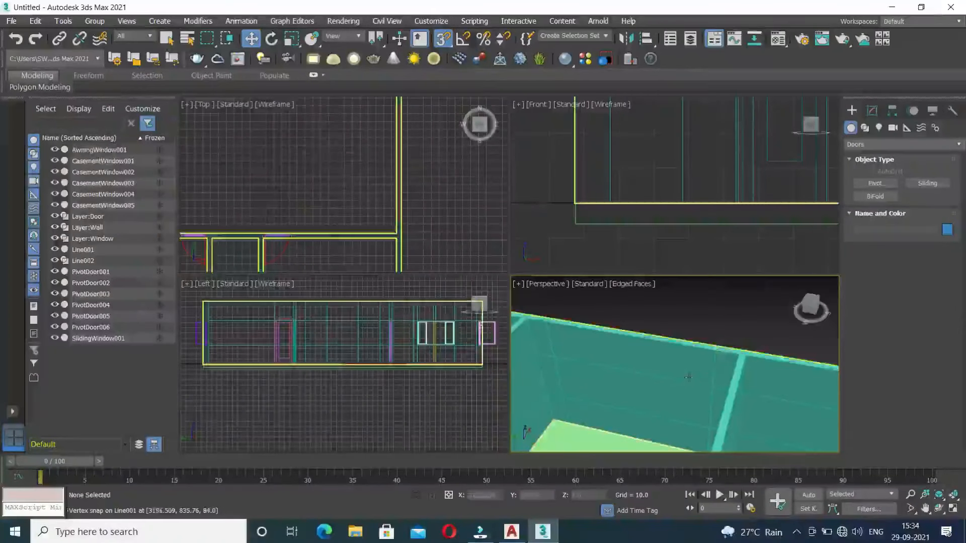
Step: Bridge the matching inner and outer wall polygons of the central hall's outer wall to cut a floor-level opening through it
{"action": "left_click", "coordinate": [443, 40]}
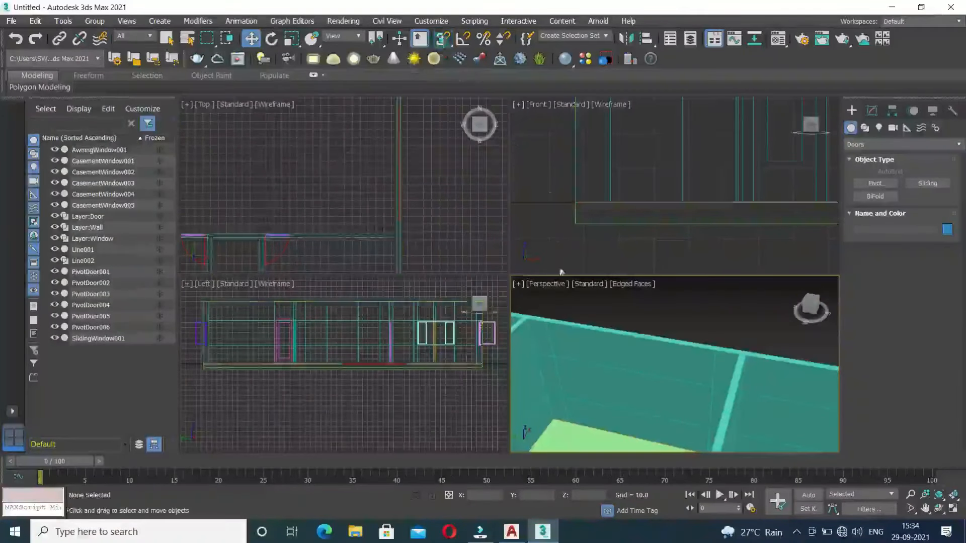
{"action": "right_click", "coordinate": [587, 376]}
{"action": "left_click", "coordinate": [569, 322]}
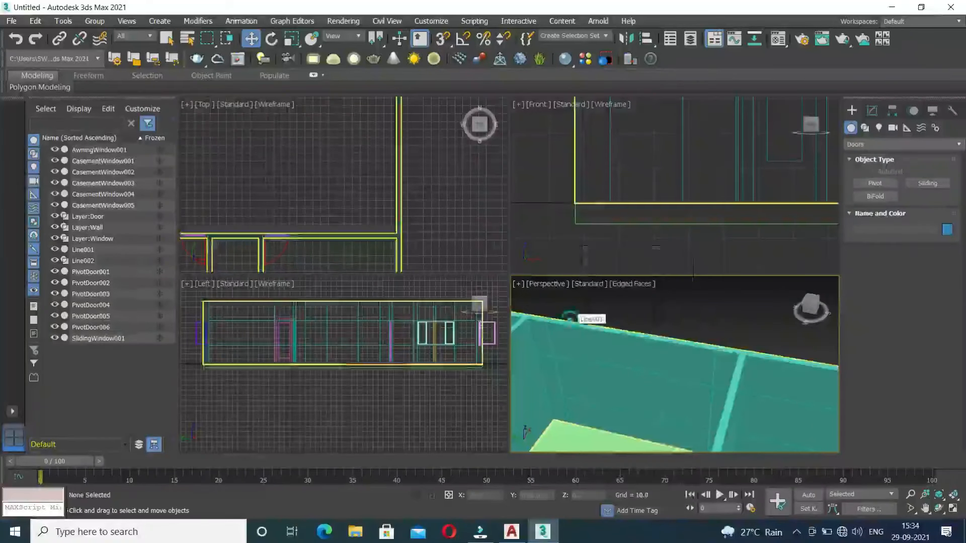
{"action": "left_click", "coordinate": [874, 111]}
{"action": "left_click", "coordinate": [911, 271]}
{"action": "left_click", "coordinate": [651, 397]}
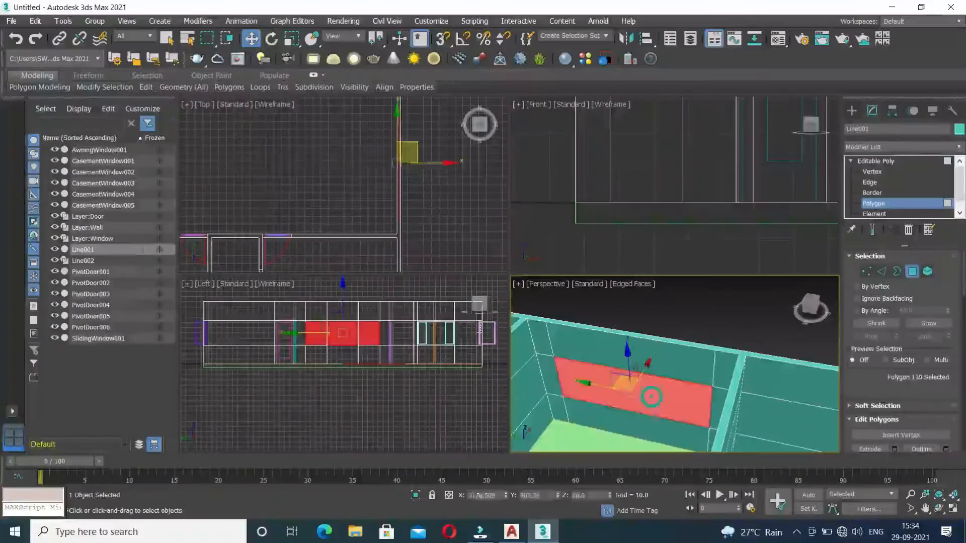
{"action": "left_click", "coordinate": [648, 426], "text": "ctrl"}
{"action": "left_click", "coordinate": [679, 438], "text": "ctrl"}
{"action": "middle_click_drag", "start_coordinate": [752, 390], "coordinate": [585, 397]}
{"action": "key", "text": "super"}
{"action": "key", "text": "super"}
{"action": "left_click", "coordinate": [585, 397], "text": "ctrl"}
{"action": "middle_click_drag", "start_coordinate": [664, 411], "coordinate": [709, 317]}
{"action": "middle_click_drag", "start_coordinate": [632, 381], "coordinate": [723, 402], "text": "alt"}
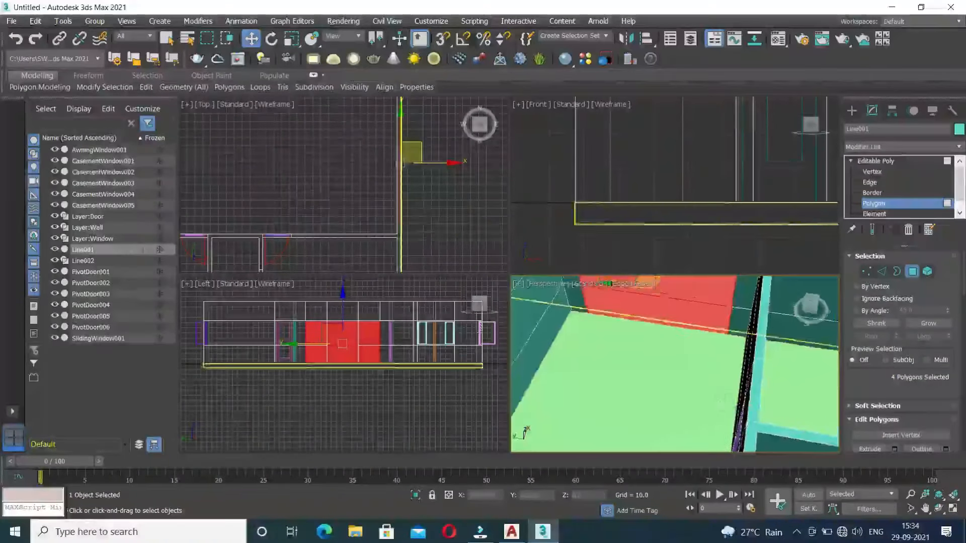
{"action": "left_click_drag", "start_coordinate": [874, 390], "coordinate": [881, 320]}
{"action": "left_click", "coordinate": [872, 407]}
{"action": "middle_click_drag", "start_coordinate": [681, 357], "coordinate": [679, 417]}
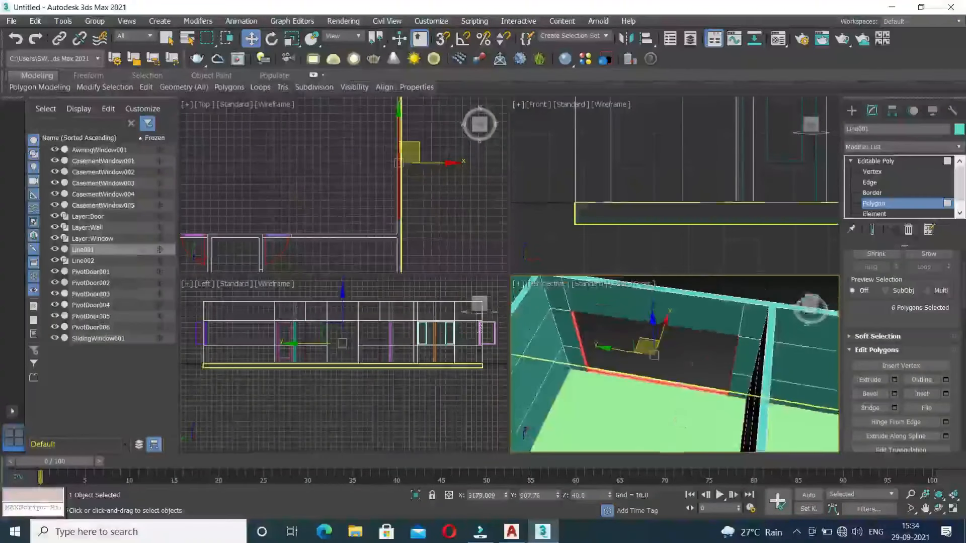
Step: Clear the polygon selection, inspect the opening from inside the hall and leave polygon editing of the walls
{"action": "left_click", "coordinate": [764, 293]}
{"action": "middle_click_drag", "start_coordinate": [703, 376], "coordinate": [815, 349]}
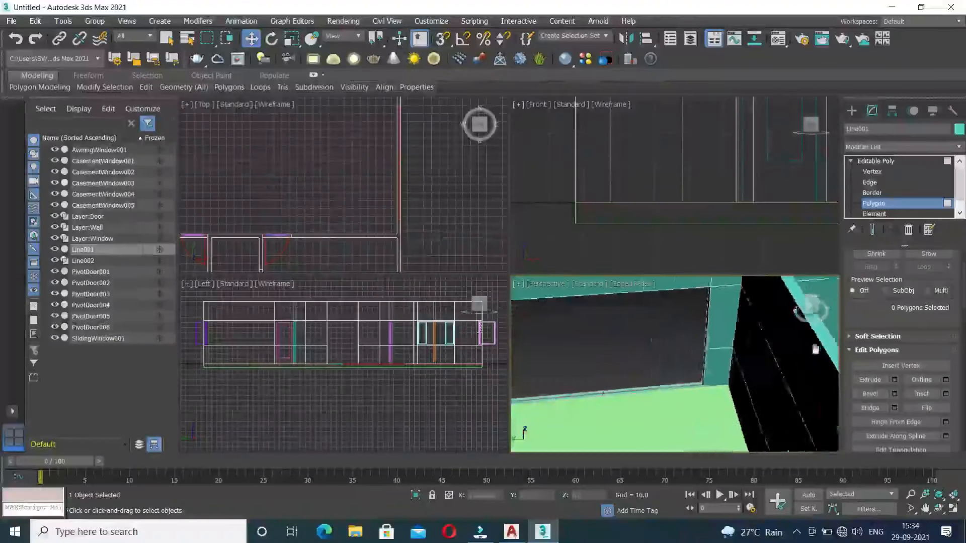
{"action": "key", "text": "alt+w"}
{"action": "middle_click_drag", "start_coordinate": [511, 365], "coordinate": [615, 364]}
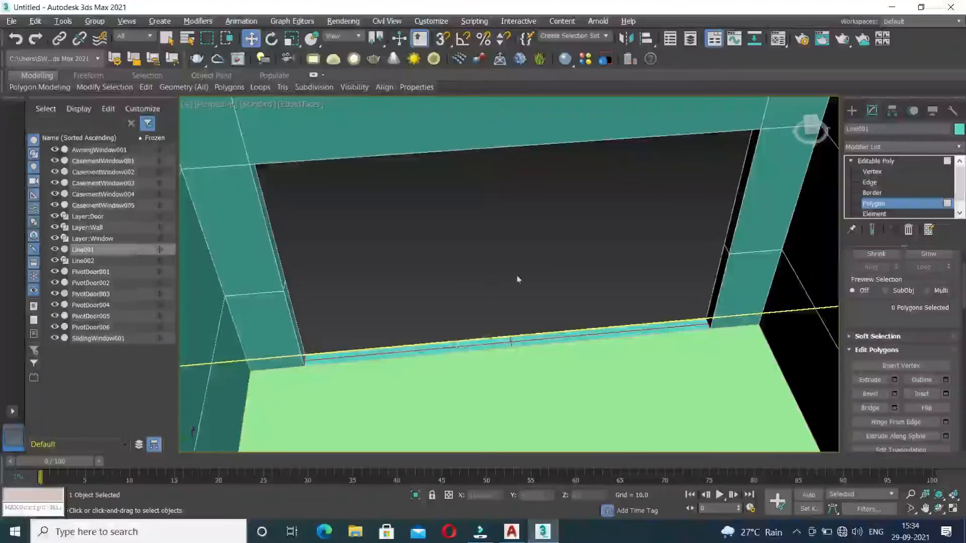
{"action": "scroll", "coordinate": [522, 297], "scroll_direction": "down", "scroll_amount": 5}
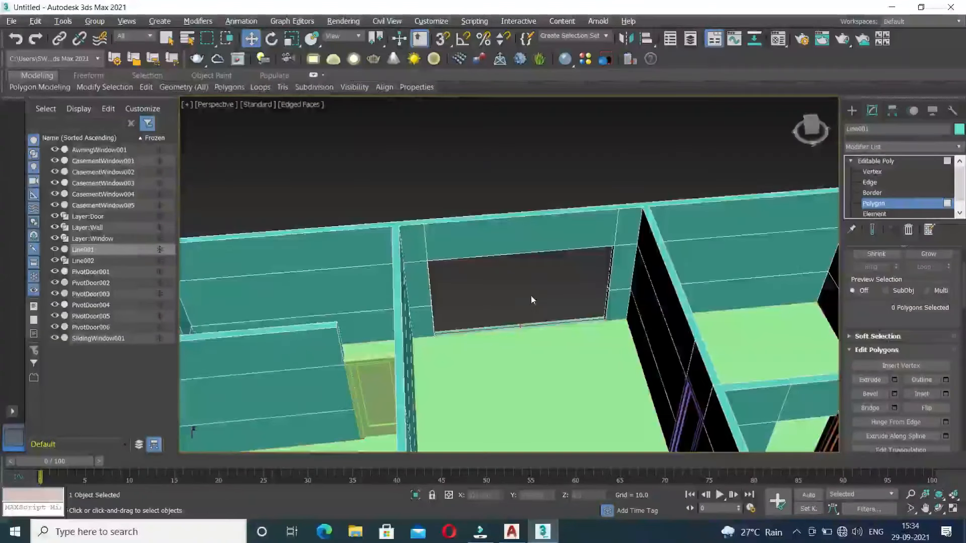
{"action": "key", "text": "alt+w"}
{"action": "scroll", "coordinate": [372, 190], "scroll_direction": "up", "scroll_amount": 2}
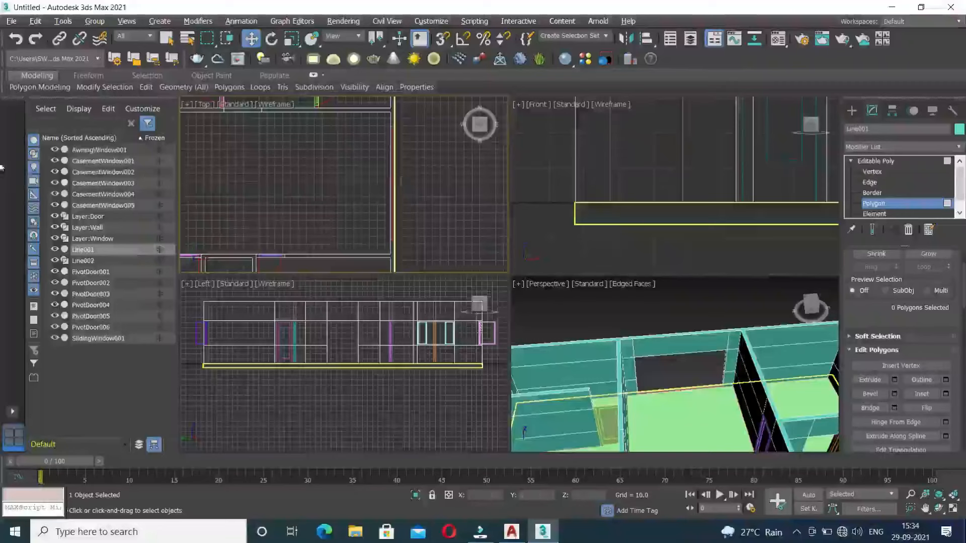
{"action": "left_click", "coordinate": [875, 161]}
{"action": "left_click", "coordinate": [851, 110]}
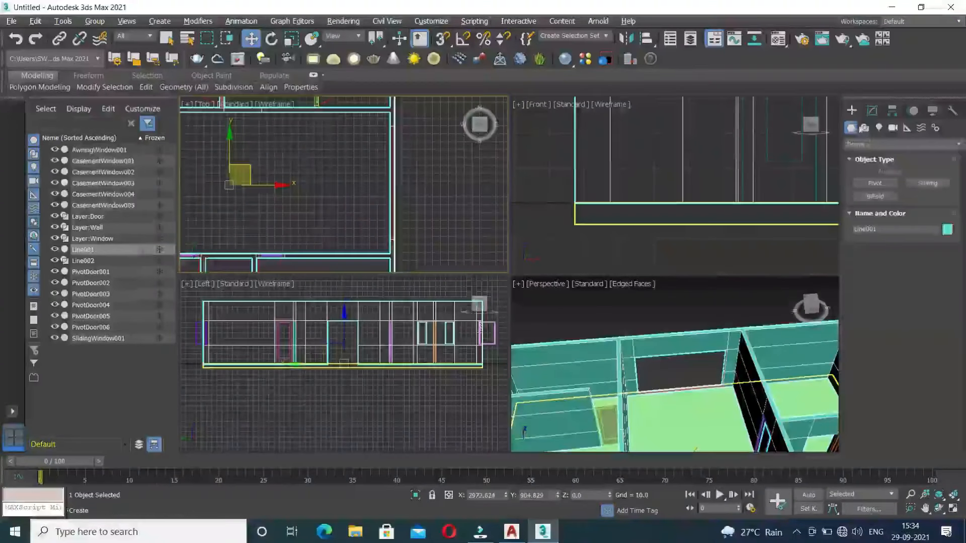
Step: Create a pivot door 144 wide, 5 deep and 84 high, snapped to the opening in the central hall's outer wall
{"action": "left_click", "coordinate": [878, 184]}
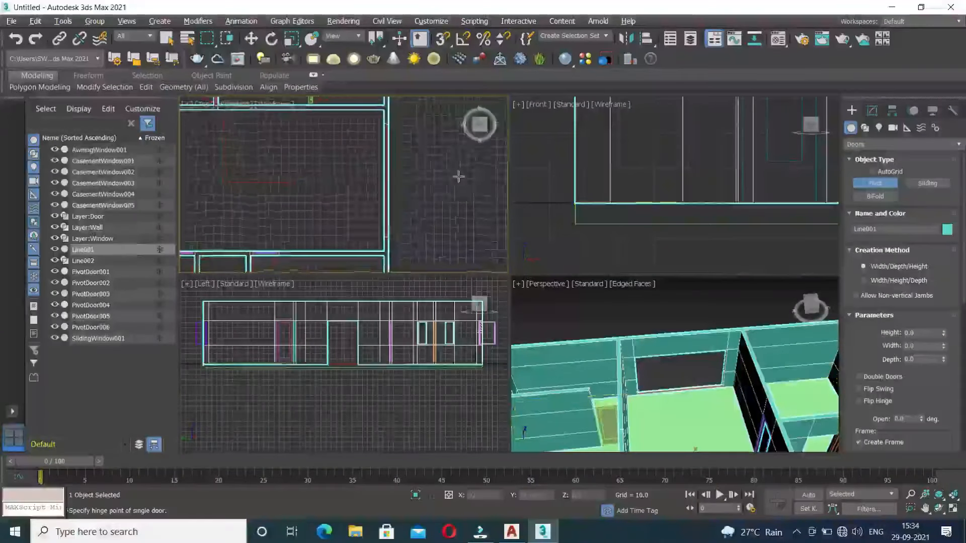
{"action": "key", "text": "alt+w"}
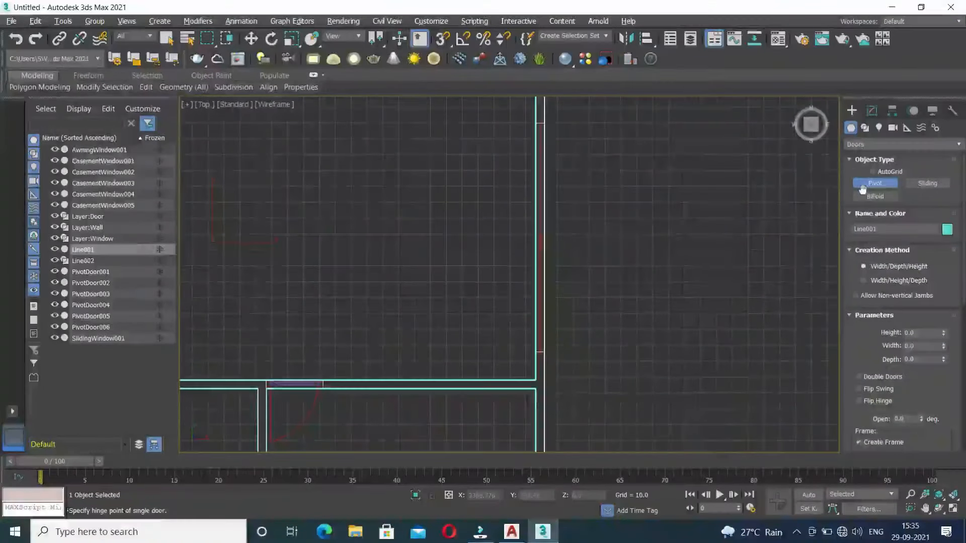
{"action": "left_click", "coordinate": [440, 42]}
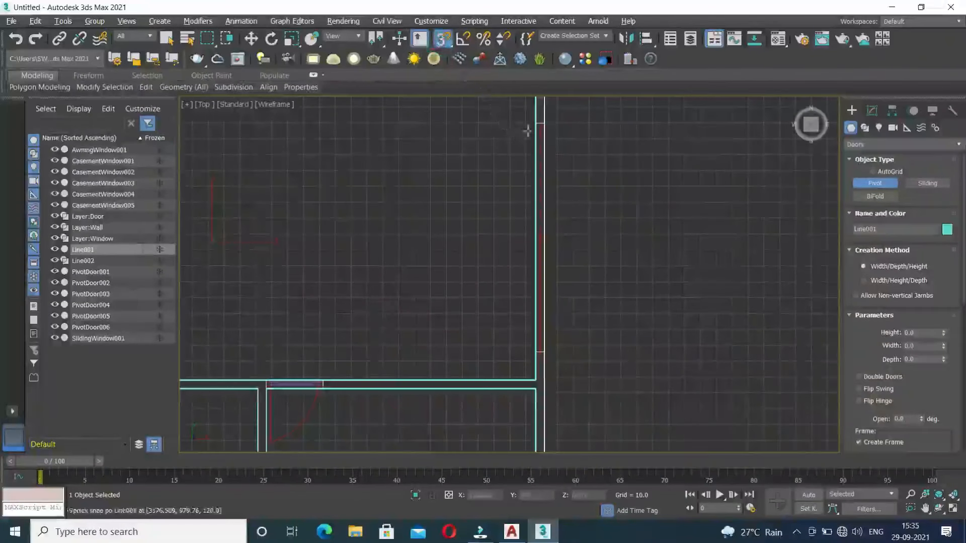
{"action": "left_click_drag", "start_coordinate": [535, 122], "coordinate": [542, 351]}
{"action": "left_click", "coordinate": [543, 351]}
{"action": "left_click", "coordinate": [920, 333]}
{"action": "type", "text": "7'"}
{"action": "key", "text": "Return"}
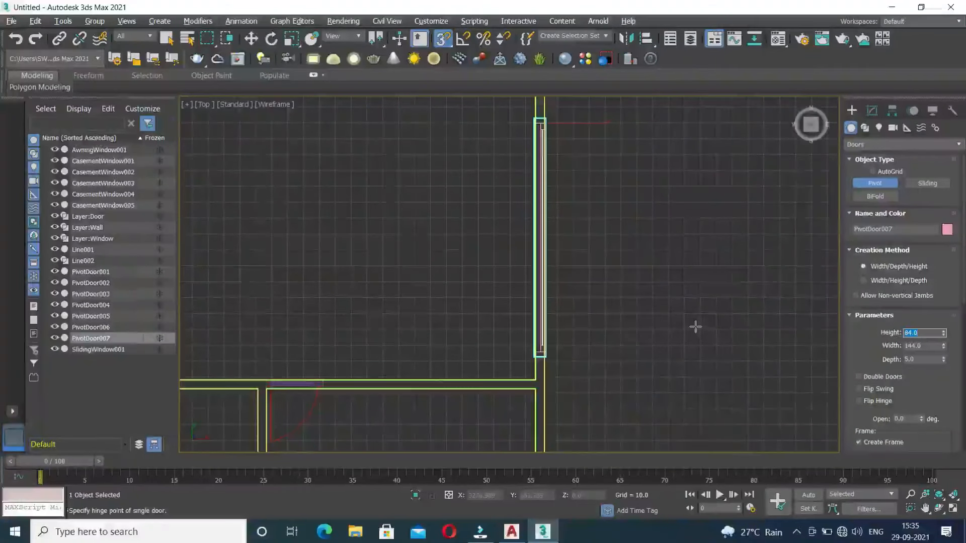
Step: Move the 5-deep pivot door down to Z 0 so it fills the opening
{"action": "key", "text": "w"}
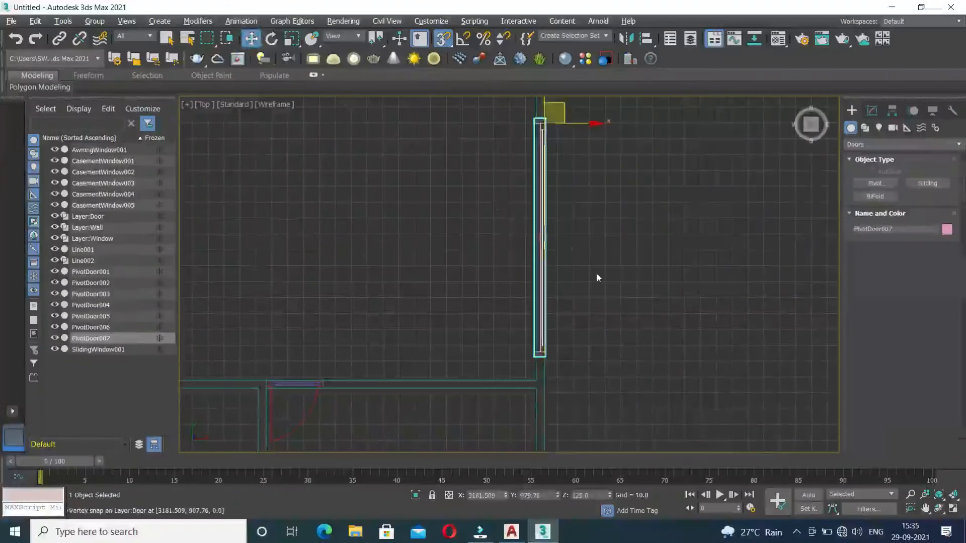
{"action": "key", "text": "alt+w"}
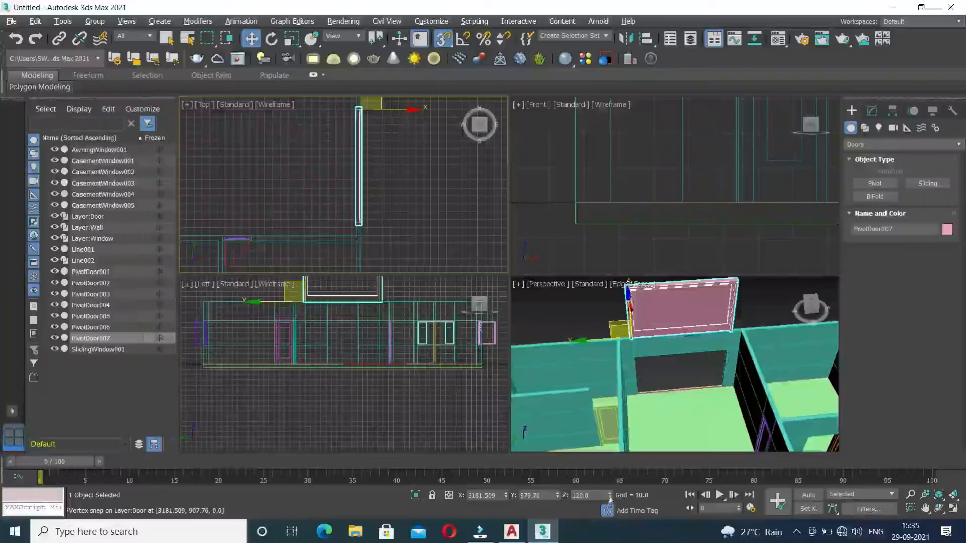
{"action": "type", "text": "0"}
{"action": "key", "text": "Return"}
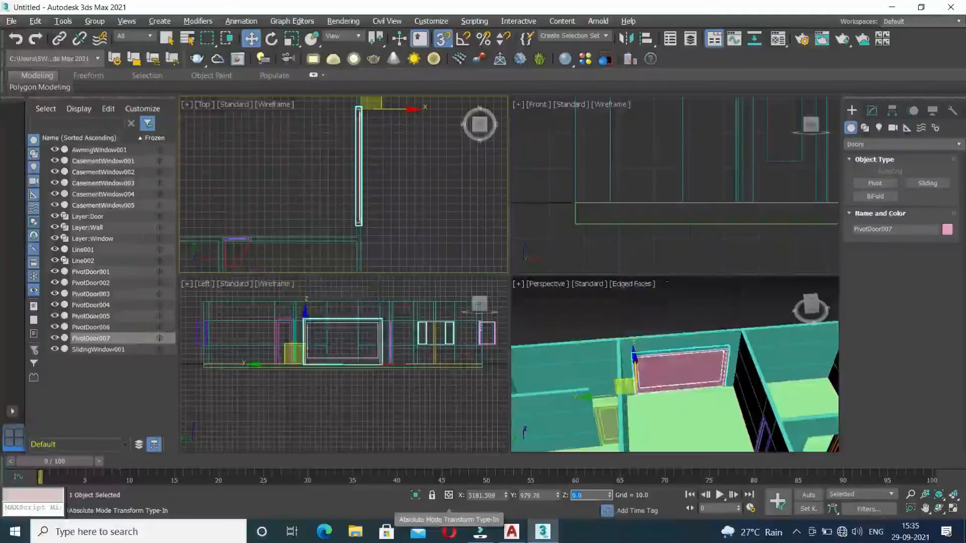
Step: Review the wide pivot door's frame and leaf parameters and delete the door
{"action": "left_click", "coordinate": [873, 112]}
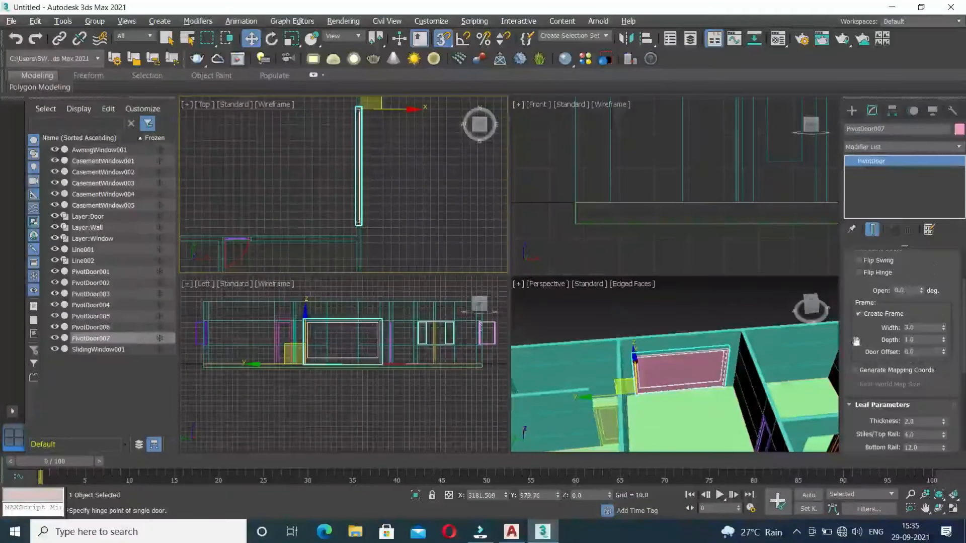
{"action": "left_click_drag", "start_coordinate": [857, 341], "coordinate": [877, 237]}
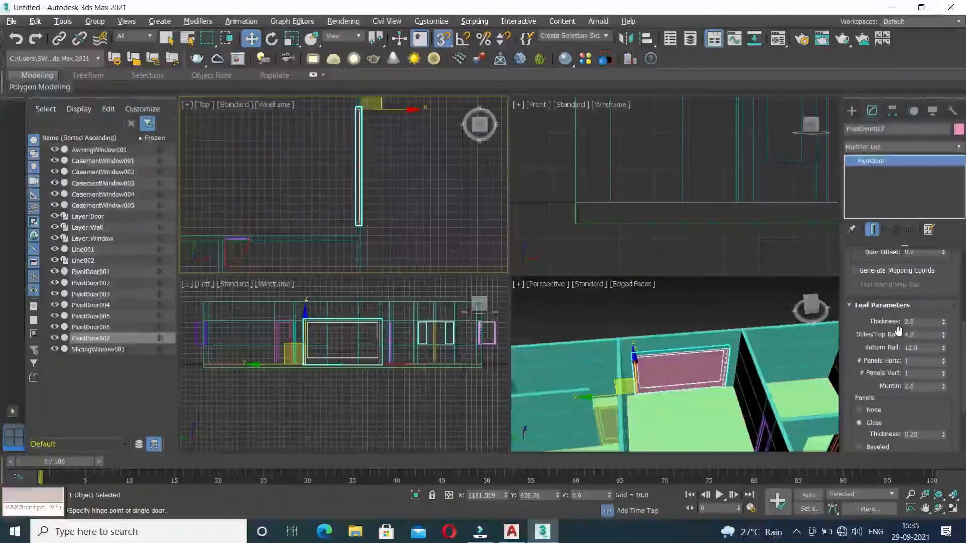
{"action": "scroll", "coordinate": [899, 329], "scroll_direction": "down", "scroll_amount": 1}
{"action": "left_click", "coordinate": [852, 111]}
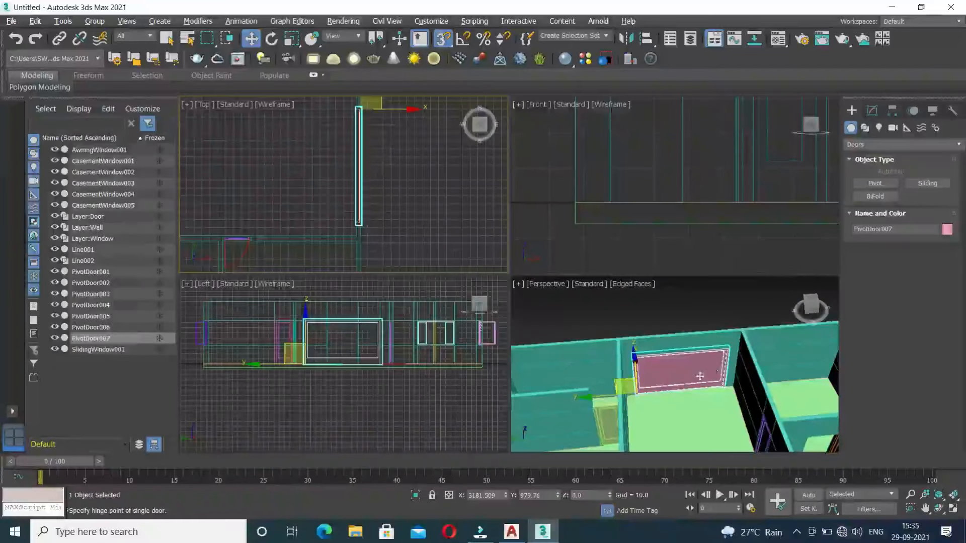
{"action": "key", "text": "Delete"}
Step: Create a bifold door 144 wide, 5 deep and 84 high, snapped to the central hall's outer wall opening
{"action": "left_click", "coordinate": [875, 196]}
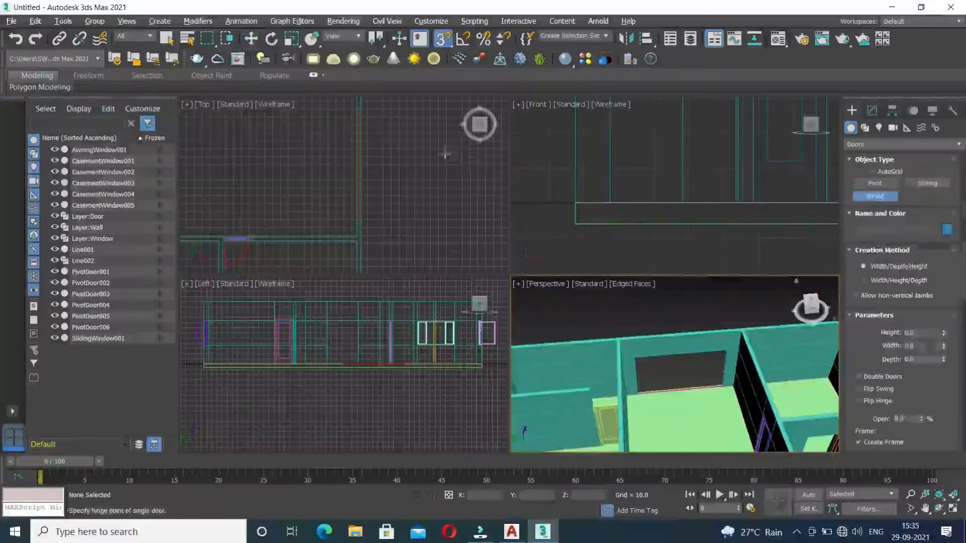
{"action": "scroll", "coordinate": [357, 135], "scroll_direction": "up", "scroll_amount": 3}
{"action": "scroll", "coordinate": [382, 132], "scroll_direction": "up", "scroll_amount": 2}
{"action": "key", "text": "alt+w"}
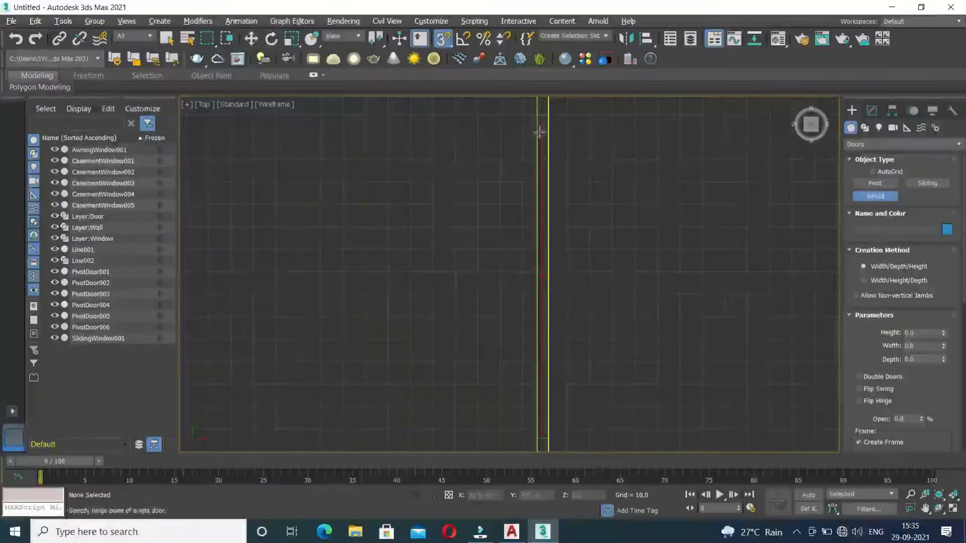
{"action": "left_click_drag", "start_coordinate": [537, 113], "coordinate": [537, 438]}
{"action": "left_click", "coordinate": [597, 307]}
{"action": "type", "text": "7"}
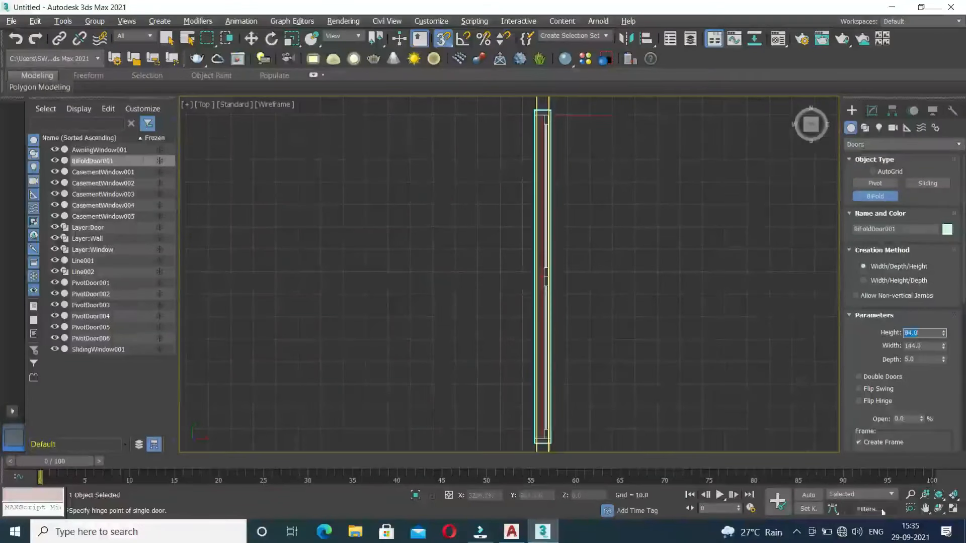
Step: Move the bifold door down to Z 0 so it sits in the opening
{"action": "left_click", "coordinate": [952, 508]}
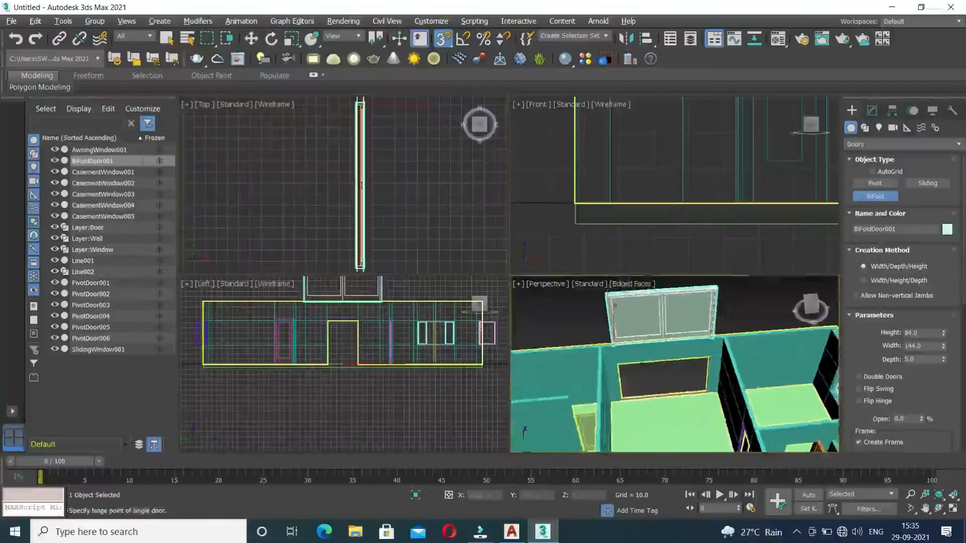
{"action": "key", "text": "w"}
{"action": "double_click", "coordinate": [581, 495]}
{"action": "type", "text": "0"}
{"action": "key", "text": "Return"}
Step: Make the bifold door a double door, try its flipped swing, and set it 75 percent open without the flip
{"action": "left_click", "coordinate": [871, 111]}
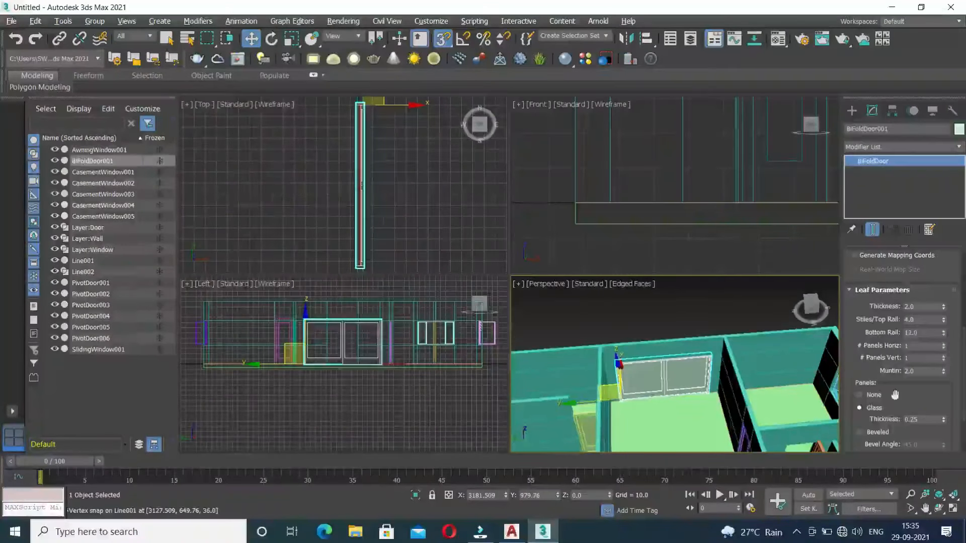
{"action": "scroll", "coordinate": [895, 395], "scroll_direction": "up", "scroll_amount": 10}
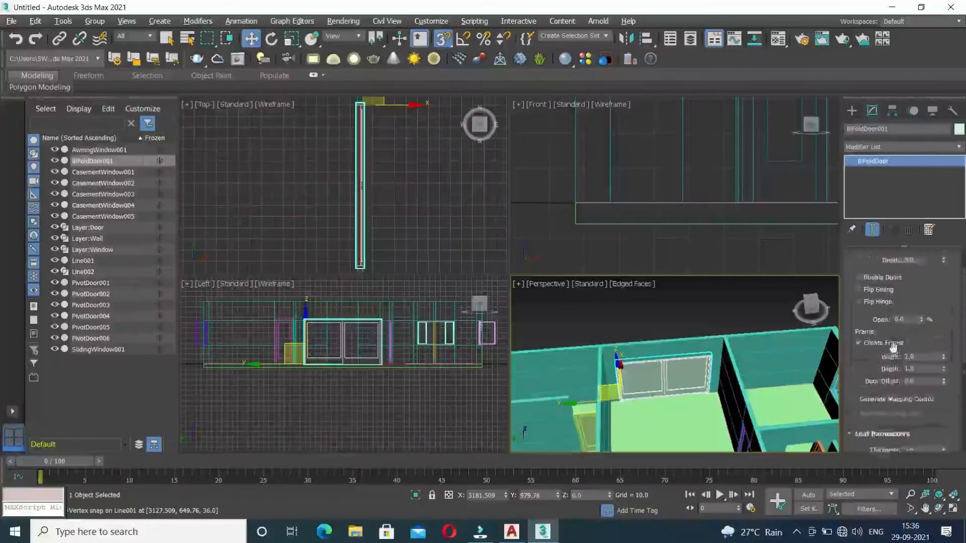
{"action": "left_click_drag", "start_coordinate": [922, 320], "coordinate": [922, 289]}
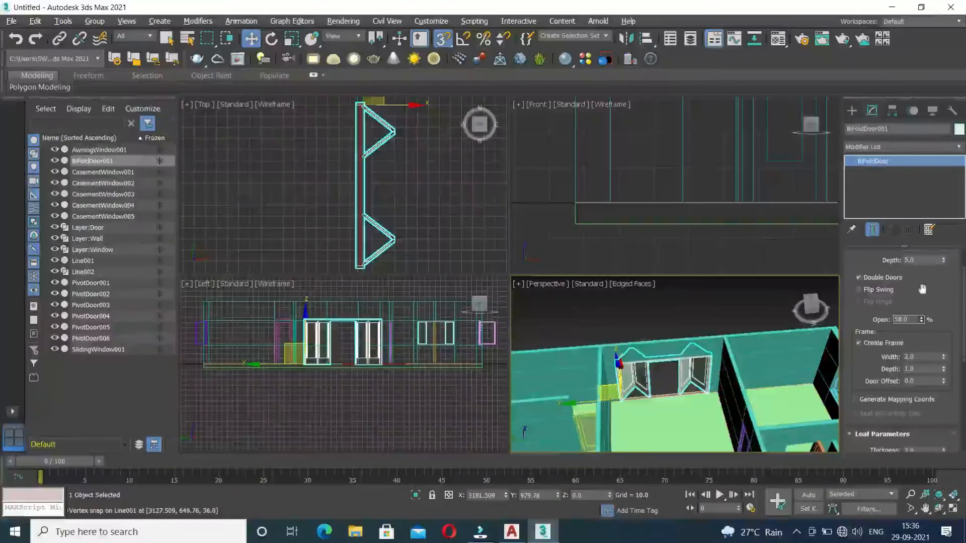
{"action": "left_click", "coordinate": [860, 291]}
{"action": "left_click_drag", "start_coordinate": [921, 320], "coordinate": [921, 302]}
{"action": "left_click", "coordinate": [871, 293]}
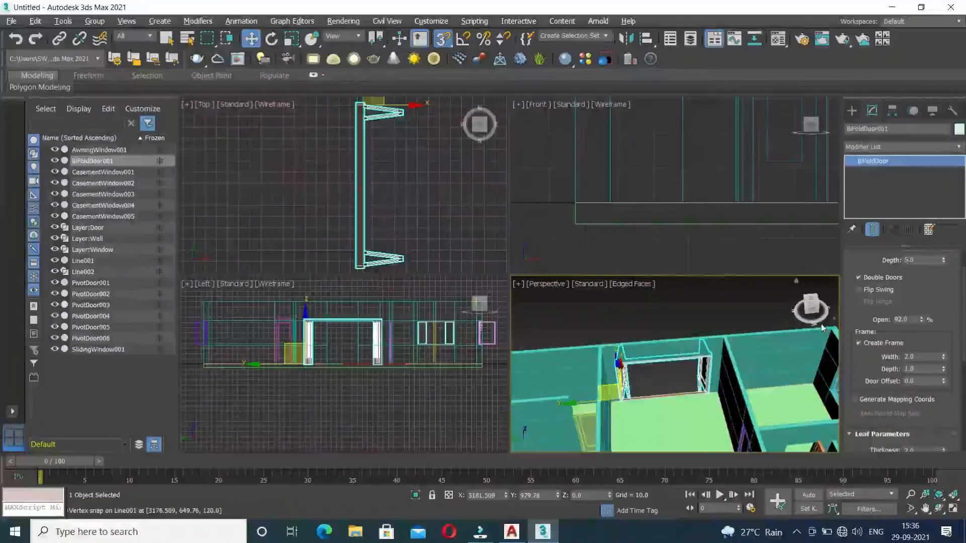
{"action": "left_click_drag", "start_coordinate": [920, 323], "coordinate": [921, 329]}
{"action": "scroll", "coordinate": [695, 355], "scroll_direction": "down", "scroll_amount": 6}
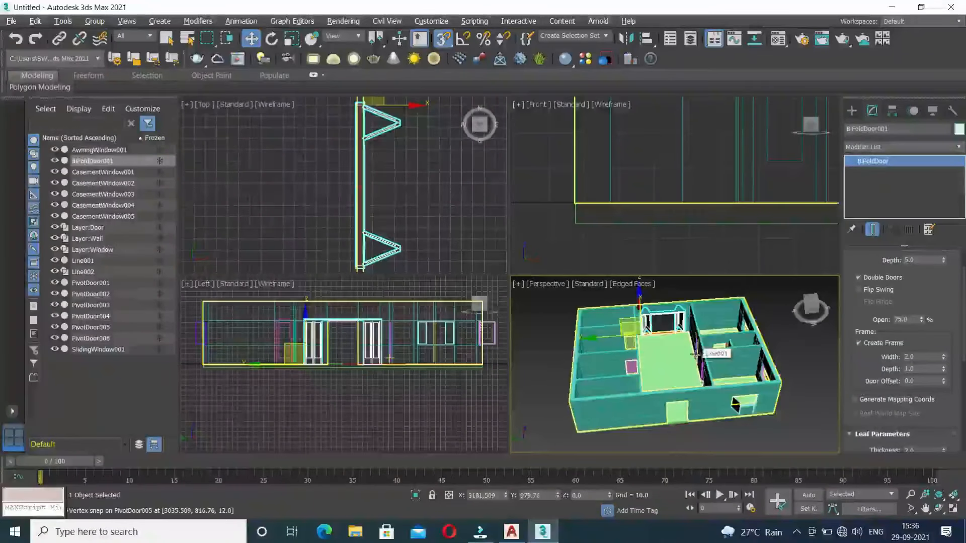
{"action": "key", "text": "alt+w"}
{"action": "middle_click_drag", "start_coordinate": [289, 307], "coordinate": [497, 355], "text": "alt"}
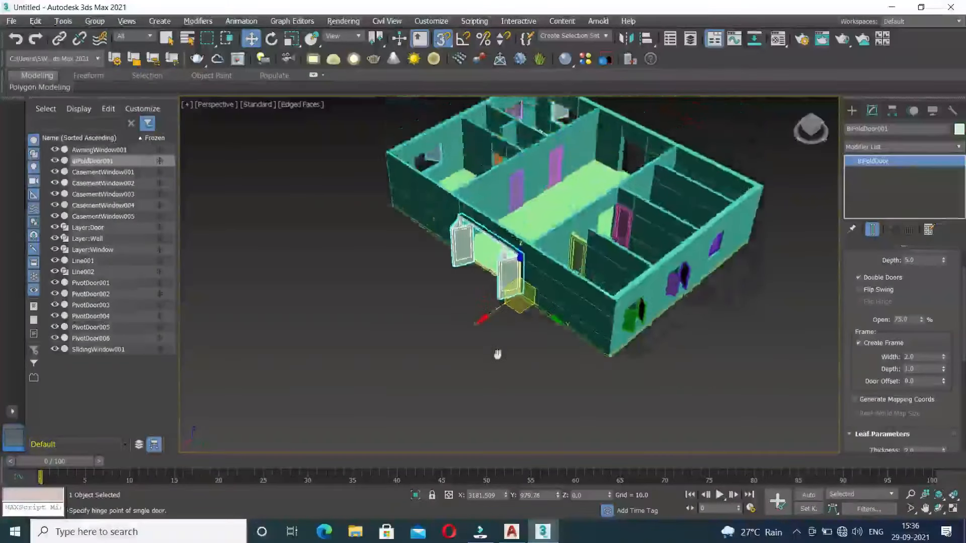
{"action": "scroll", "coordinate": [497, 354], "scroll_direction": "down", "scroll_amount": 3}
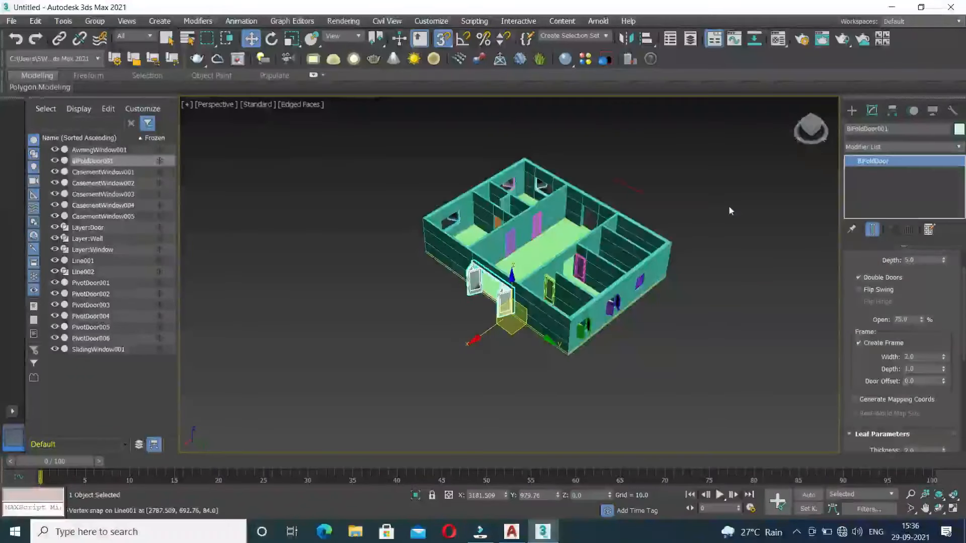
Step: Start importing the PLAN drawing from the CAD folder, with inches as incoming units and Rescale enabled
{"action": "left_click", "coordinate": [11, 22]}
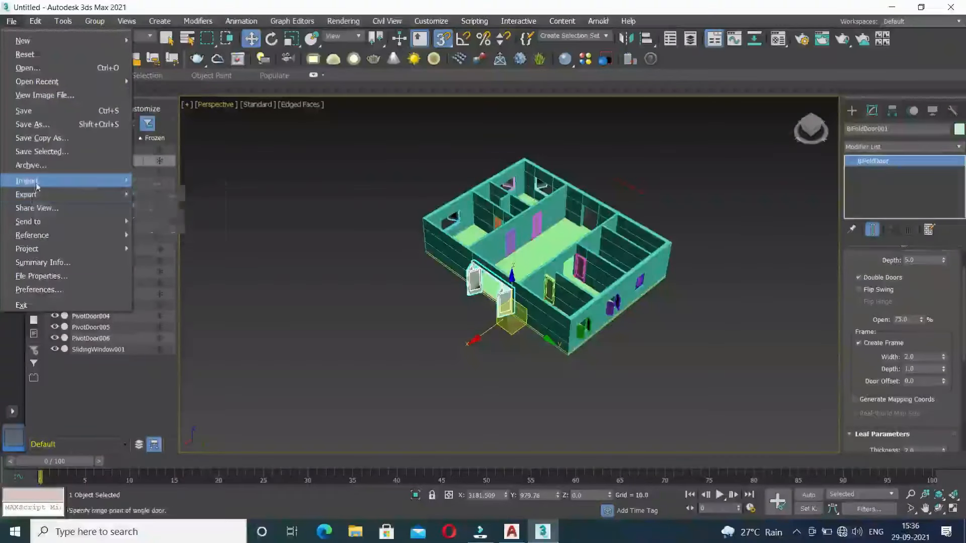
{"action": "mouse_move", "coordinate": [36, 184]}
{"action": "left_click", "coordinate": [151, 181]}
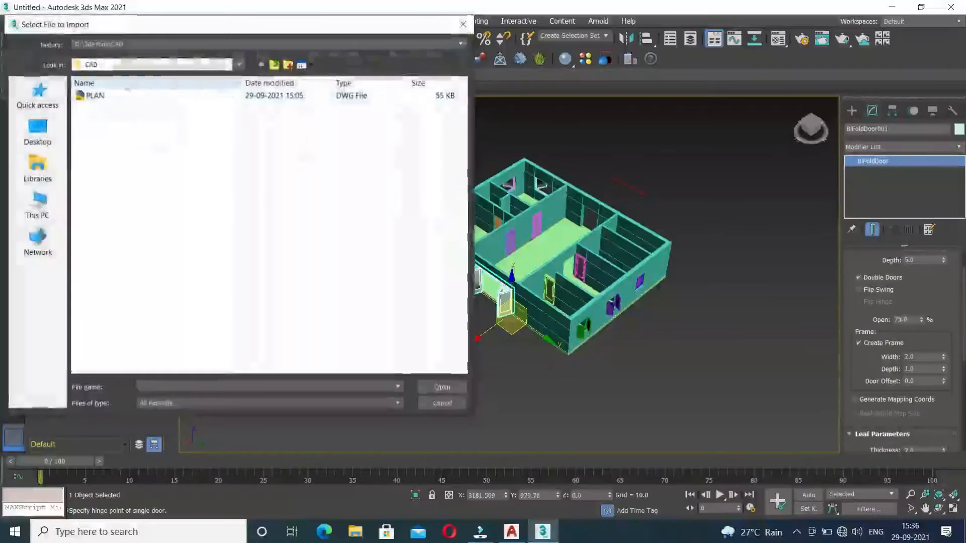
{"action": "double_click", "coordinate": [96, 96]}
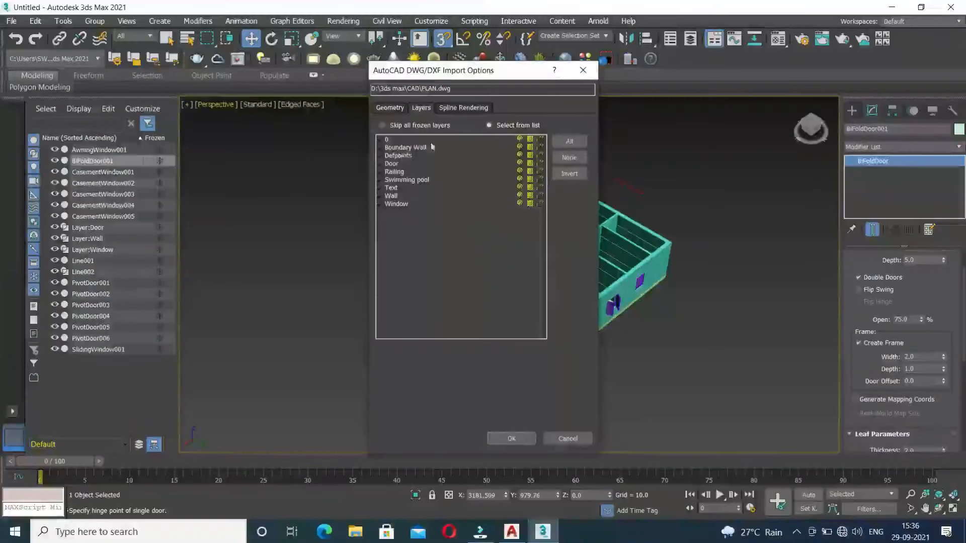
{"action": "left_click", "coordinate": [392, 109]}
{"action": "left_click", "coordinate": [543, 133]}
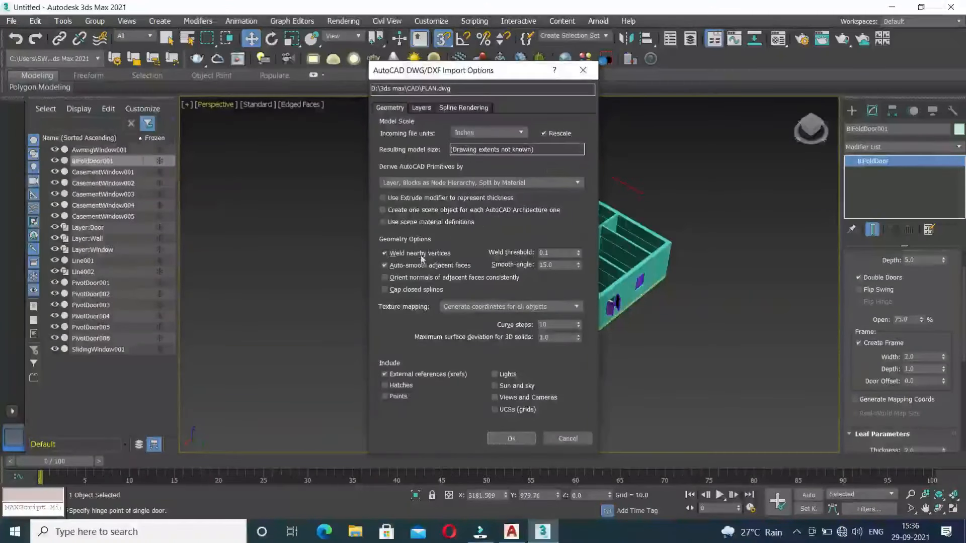
Step: Limit the imported layers to Railing and complete the import
{"action": "left_click", "coordinate": [421, 109]}
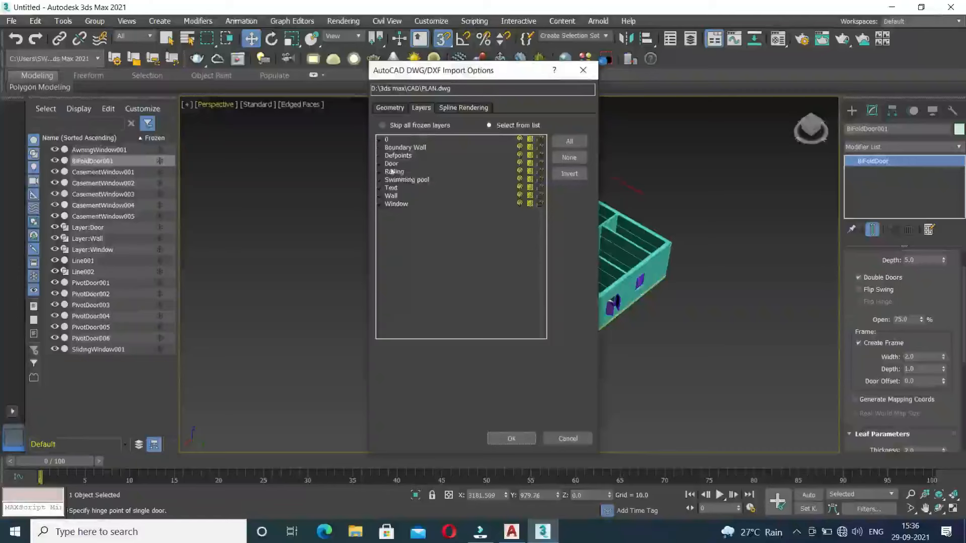
{"action": "left_click", "coordinate": [381, 149]}
{"action": "left_click", "coordinate": [381, 139]}
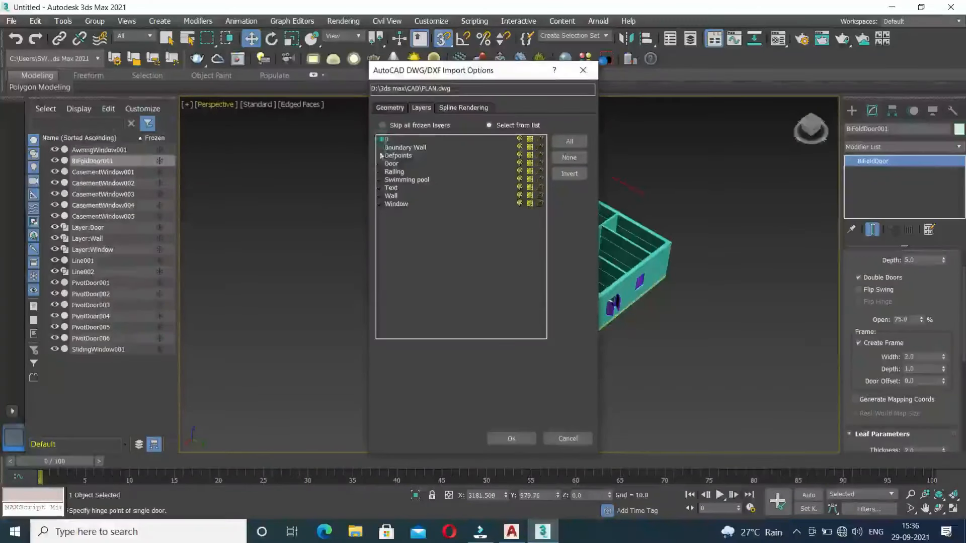
{"action": "left_click", "coordinate": [380, 180]}
{"action": "left_click", "coordinate": [381, 204]}
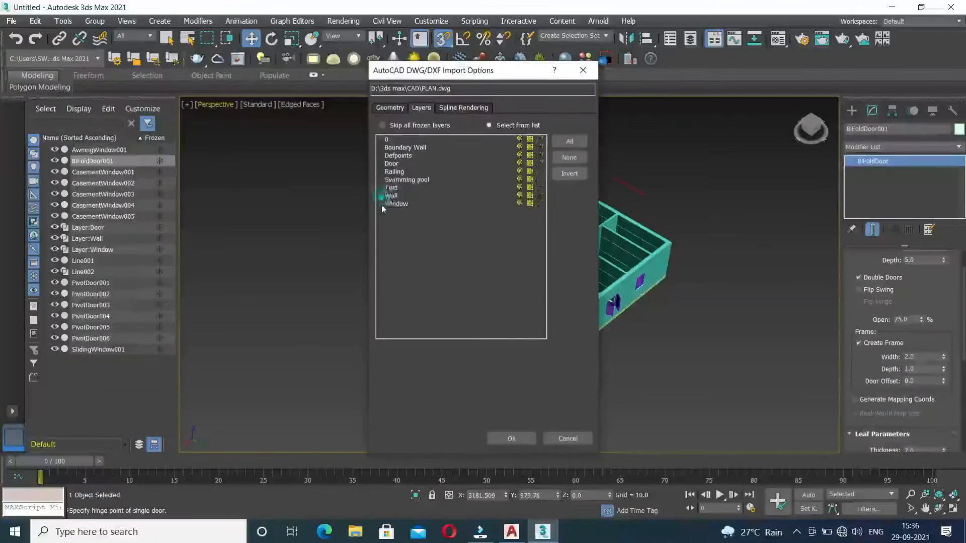
{"action": "left_click", "coordinate": [511, 438]}
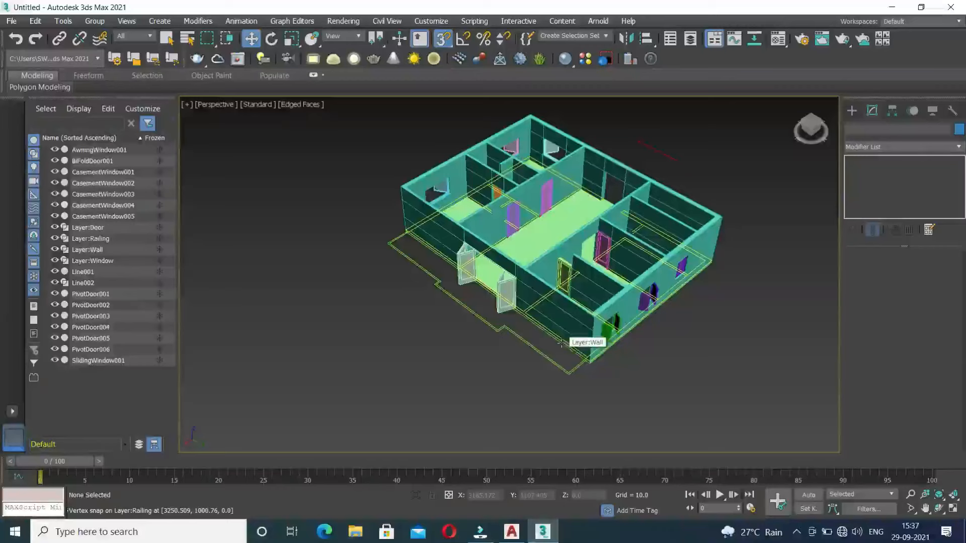
Step: Begin a snapped Line in the Top view along the railing layout's outer edge, from its outer corner to the projecting section
{"action": "left_click", "coordinate": [952, 509]}
{"action": "scroll", "coordinate": [363, 188], "scroll_direction": "down", "scroll_amount": 3}
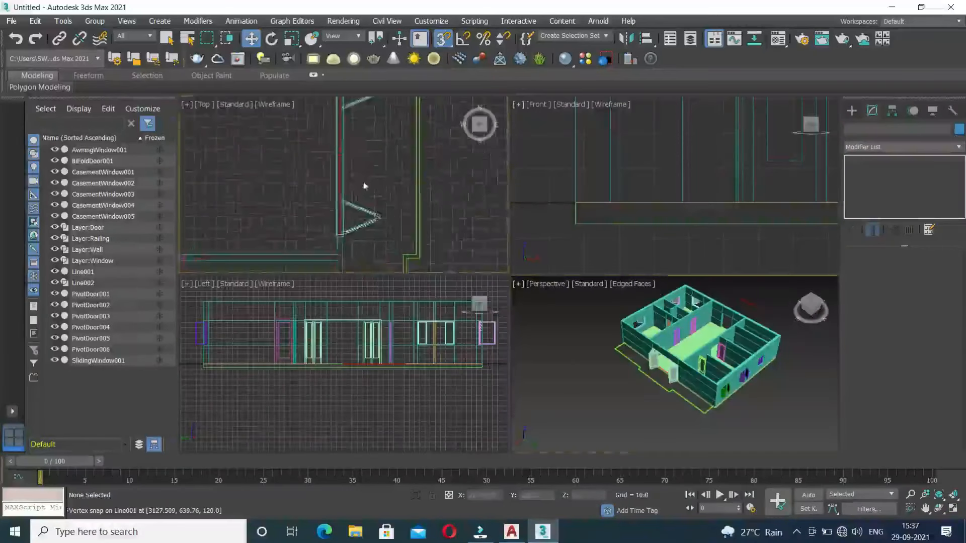
{"action": "key", "text": "alt+w"}
{"action": "middle_click_drag", "start_coordinate": [459, 199], "coordinate": [422, 228]}
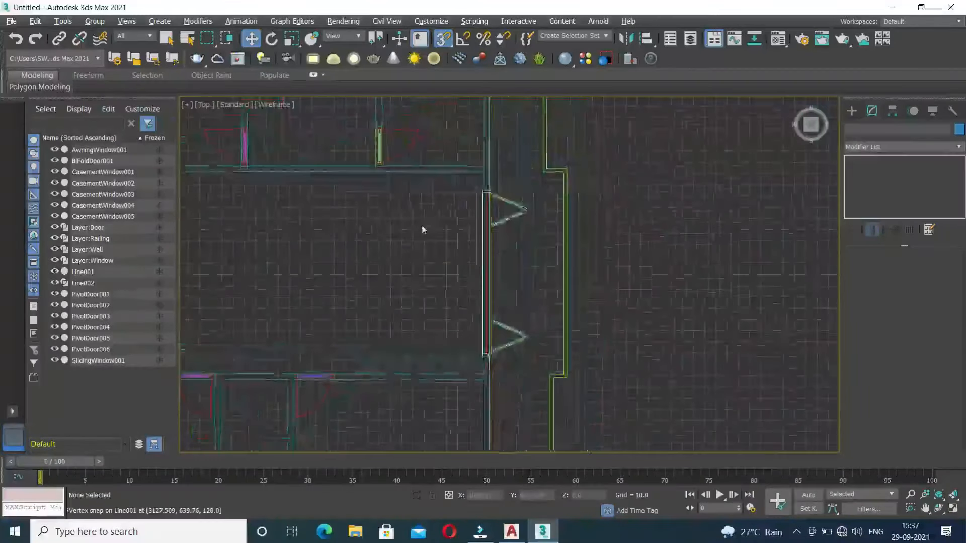
{"action": "scroll", "coordinate": [423, 228], "scroll_direction": "down", "scroll_amount": 3}
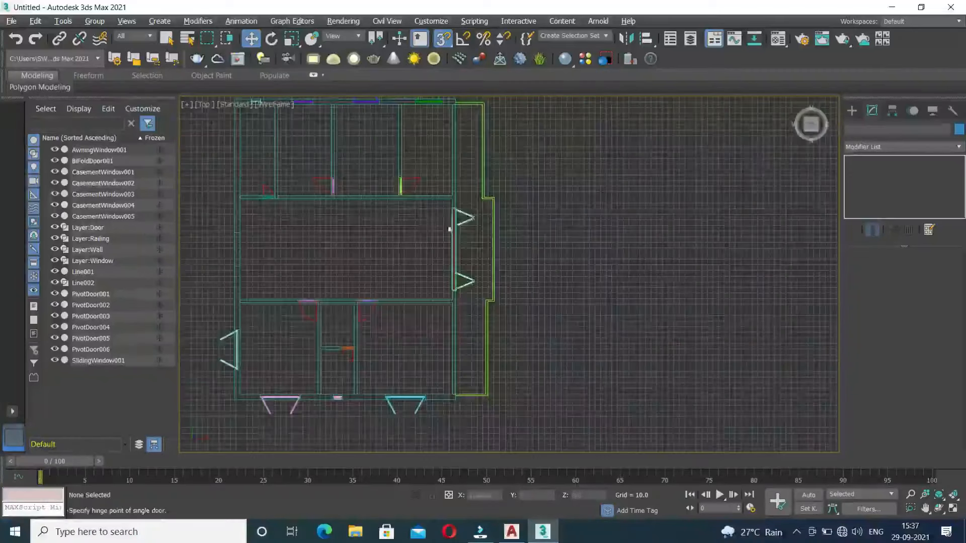
{"action": "left_click", "coordinate": [852, 110]}
{"action": "left_click", "coordinate": [864, 128]}
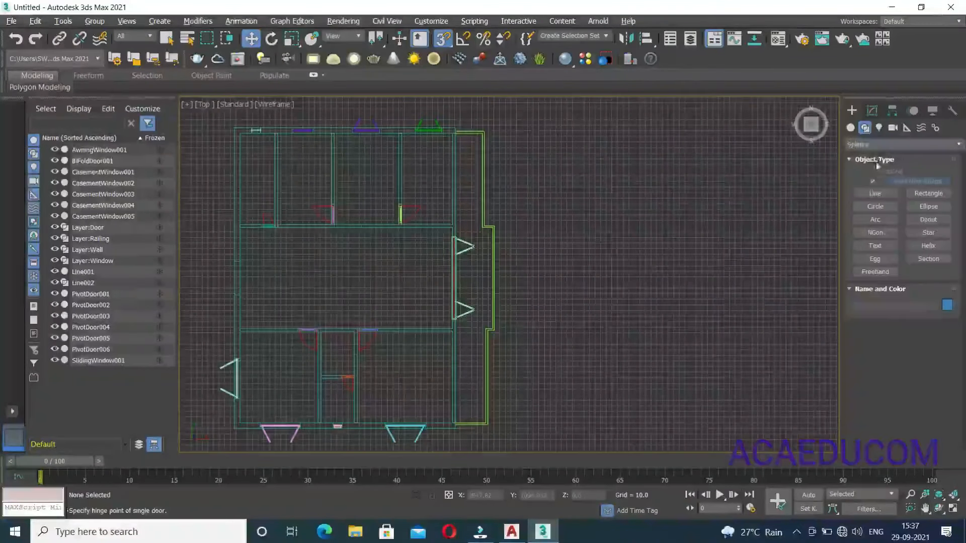
{"action": "left_click", "coordinate": [875, 193]}
{"action": "left_click", "coordinate": [482, 132]}
{"action": "scroll", "coordinate": [461, 195], "scroll_direction": "up", "scroll_amount": 5}
{"action": "left_click", "coordinate": [523, 292]}
{"action": "left_click", "coordinate": [552, 293]}
Step: Continue the line around the projecting section and far corner back to the house wall, and close the spline at its start
{"action": "middle_click_drag", "start_coordinate": [573, 317], "coordinate": [573, 118]}
{"action": "middle_click_drag", "start_coordinate": [575, 381], "coordinate": [575, 311]}
{"action": "left_click", "coordinate": [555, 319]}
{"action": "left_click", "coordinate": [536, 320]}
{"action": "middle_click_drag", "start_coordinate": [544, 356], "coordinate": [548, 171]}
{"action": "left_click", "coordinate": [538, 403]}
{"action": "left_click", "coordinate": [449, 402]}
{"action": "middle_click_drag", "start_coordinate": [448, 222], "coordinate": [478, 448]}
{"action": "middle_click_drag", "start_coordinate": [458, 245], "coordinate": [461, 392]}
{"action": "middle_click_drag", "start_coordinate": [469, 206], "coordinate": [475, 390]}
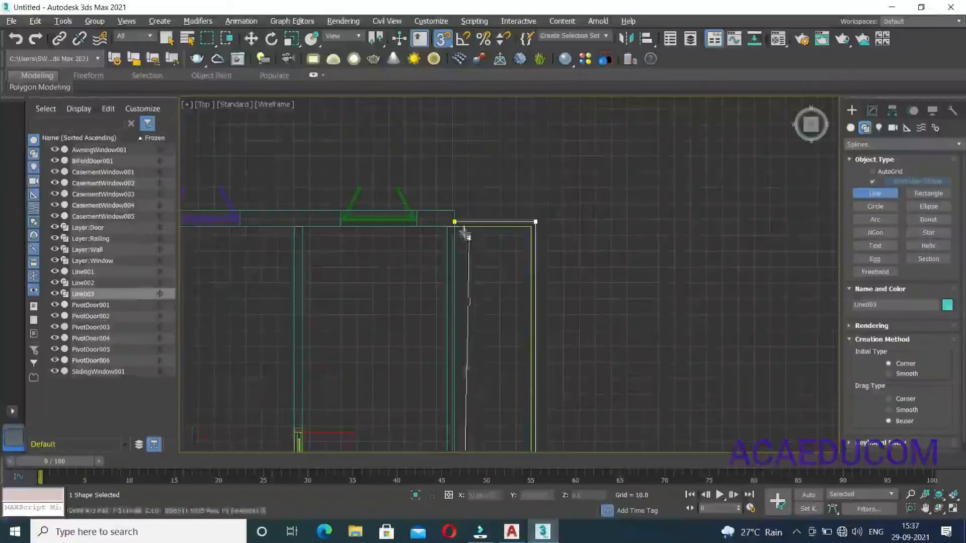
{"action": "left_click", "coordinate": [454, 221]}
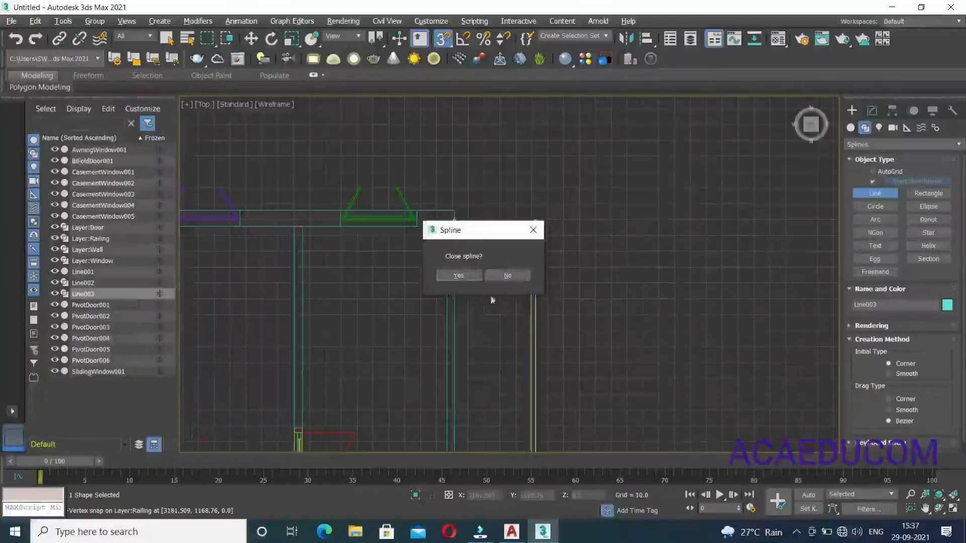
{"action": "left_click", "coordinate": [459, 277]}
Step: Apply an Extrude modifier with an amount of 6 to the closed veranda outline
{"action": "left_click", "coordinate": [872, 111]}
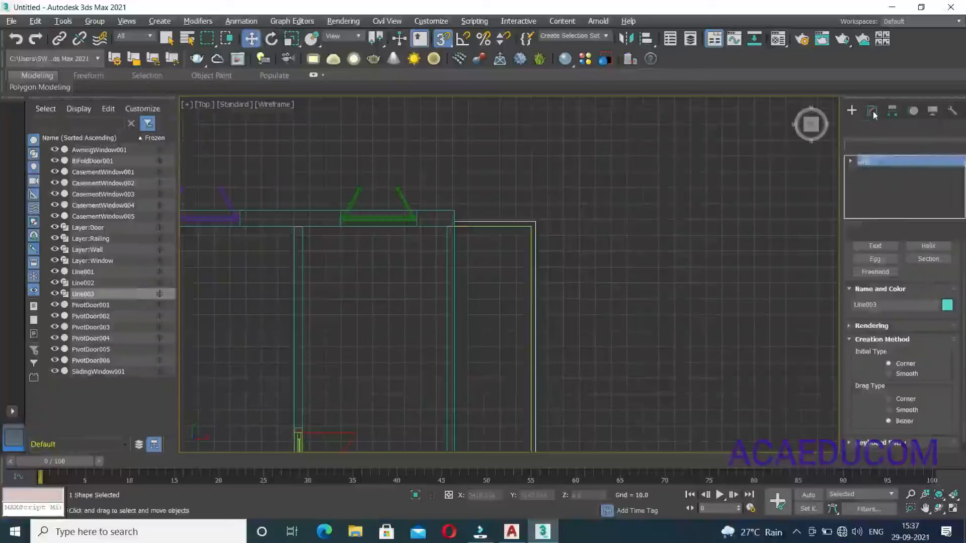
{"action": "left_click", "coordinate": [886, 143]}
{"action": "key", "text": "e"}
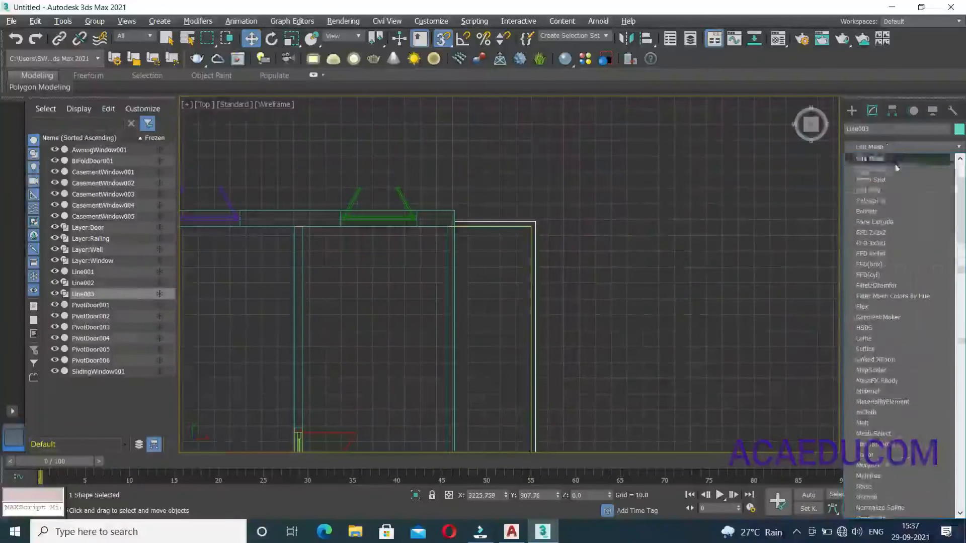
{"action": "left_click", "coordinate": [871, 211]}
Step: Lower the extruded veranda slab to Z -6 beside the house floor and clear the selection
{"action": "middle_click_drag", "start_coordinate": [619, 332], "coordinate": [612, 278]}
{"action": "left_click", "coordinate": [953, 508]}
{"action": "middle_click_drag", "start_coordinate": [679, 363], "coordinate": [645, 412], "text": "alt"}
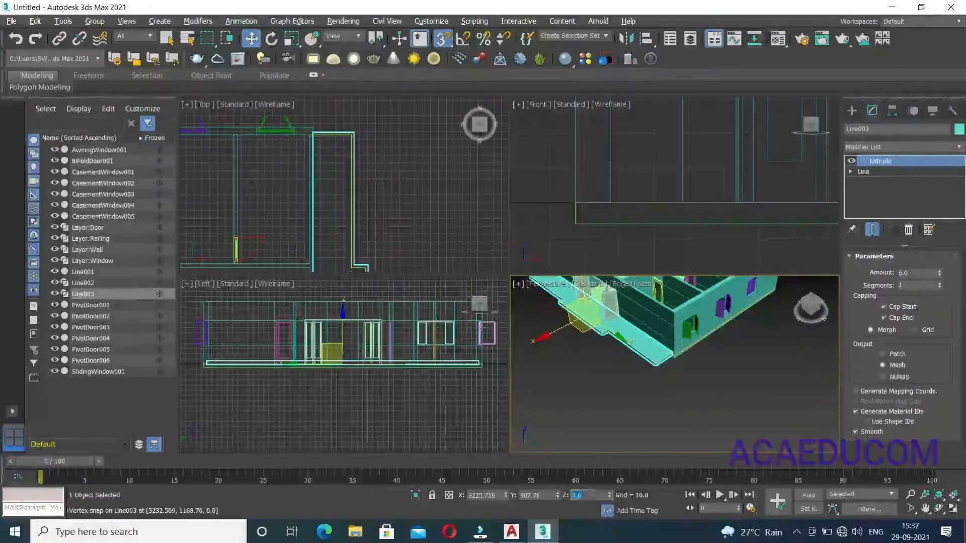
{"action": "scroll", "coordinate": [588, 195], "scroll_direction": "down", "scroll_amount": 8}
{"action": "scroll", "coordinate": [604, 183], "scroll_direction": "up", "scroll_amount": 10}
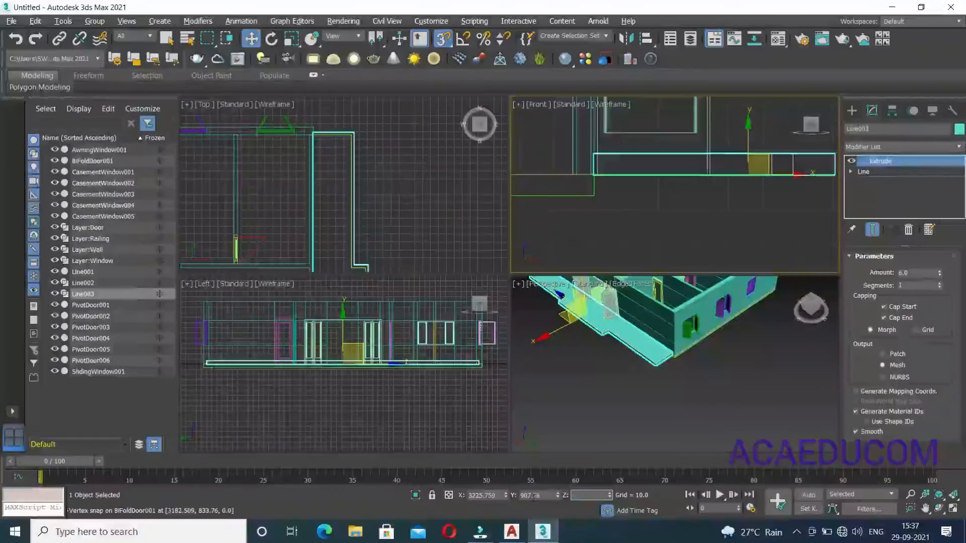
{"action": "type", "text": "-6"}
{"action": "key", "text": "Return"}
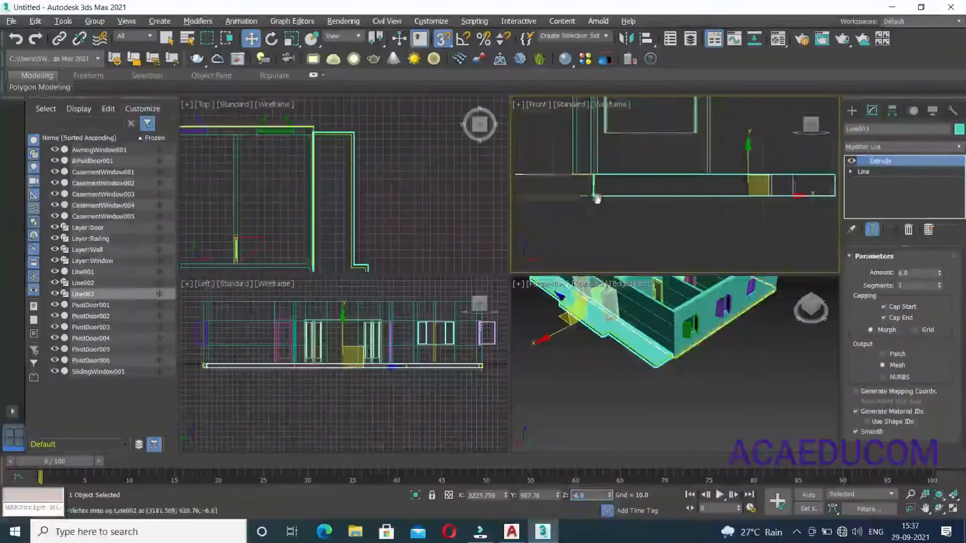
{"action": "middle_click_drag", "start_coordinate": [597, 198], "coordinate": [665, 197]}
{"action": "middle_click_drag", "start_coordinate": [714, 378], "coordinate": [733, 428], "text": "alt"}
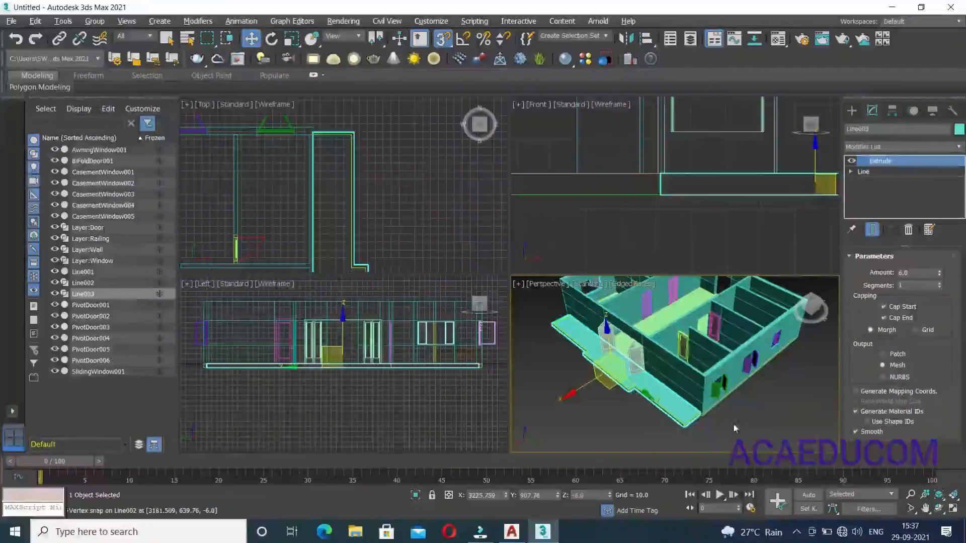
{"action": "left_click", "coordinate": [628, 431]}
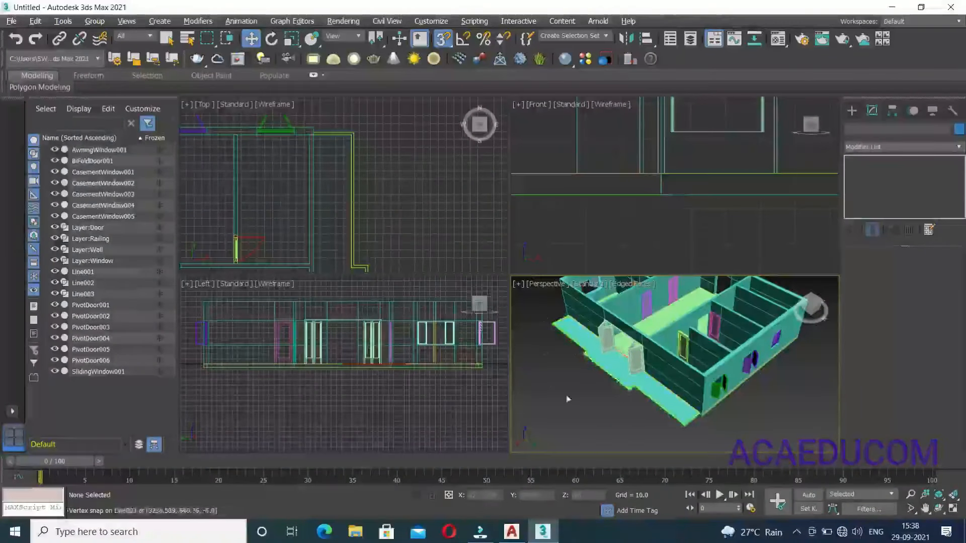
Step: Set the geometry creation category to AEC Extended
{"action": "middle_click_drag", "start_coordinate": [370, 165], "coordinate": [377, 153]}
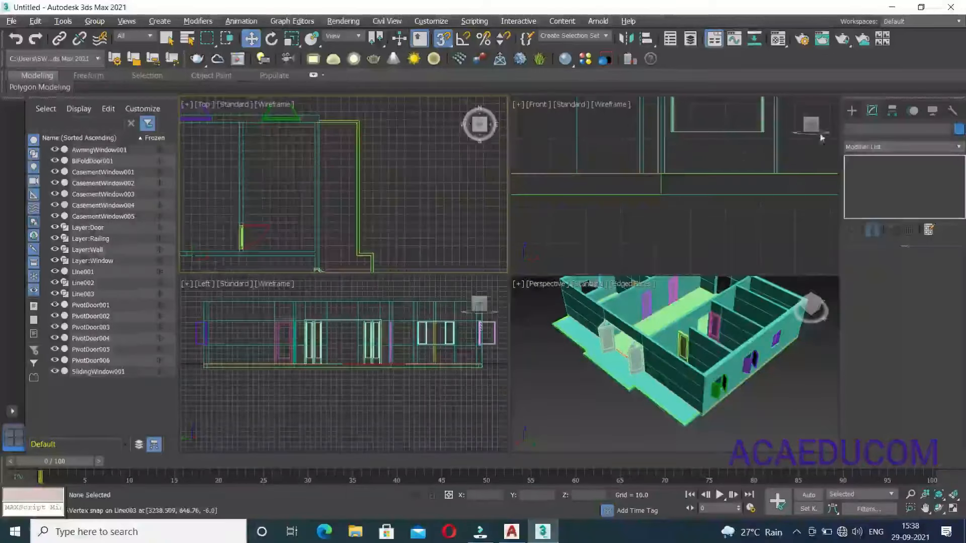
{"action": "left_click", "coordinate": [852, 112]}
{"action": "left_click", "coordinate": [850, 128]}
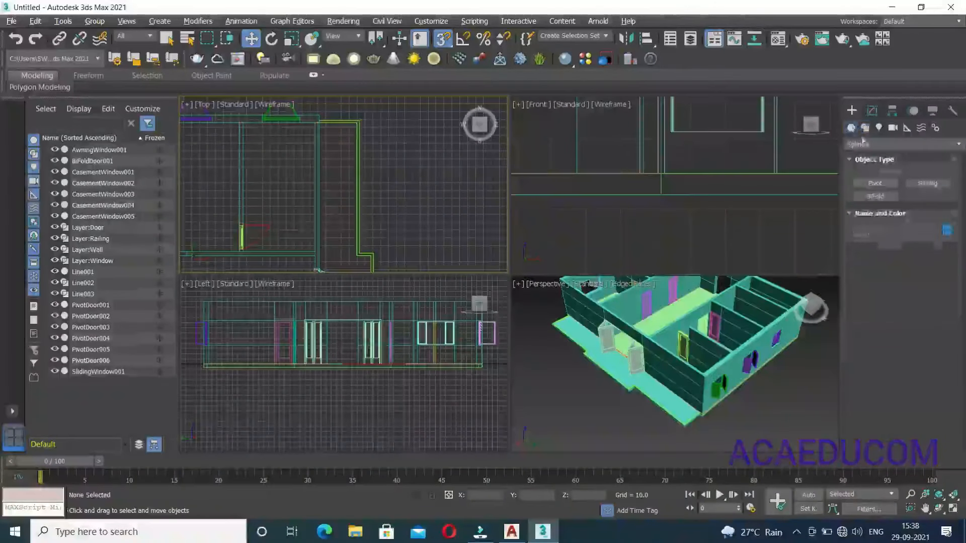
{"action": "left_click", "coordinate": [875, 145]}
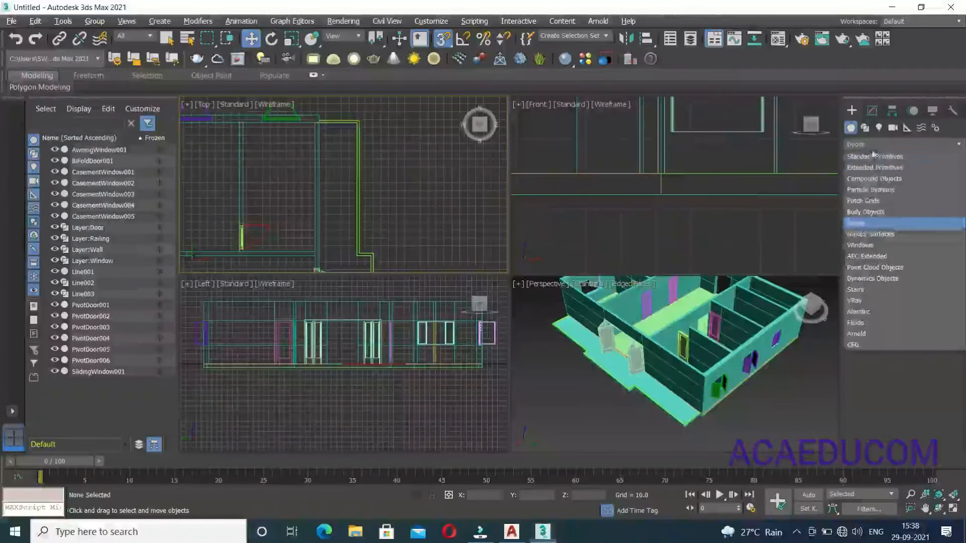
{"action": "left_click", "coordinate": [867, 256]}
Step: Begin an open snapped Line in the Top view along the railing layout's inner edge, from the house wall to the projecting section
{"action": "scroll", "coordinate": [379, 168], "scroll_direction": "up", "scroll_amount": 2}
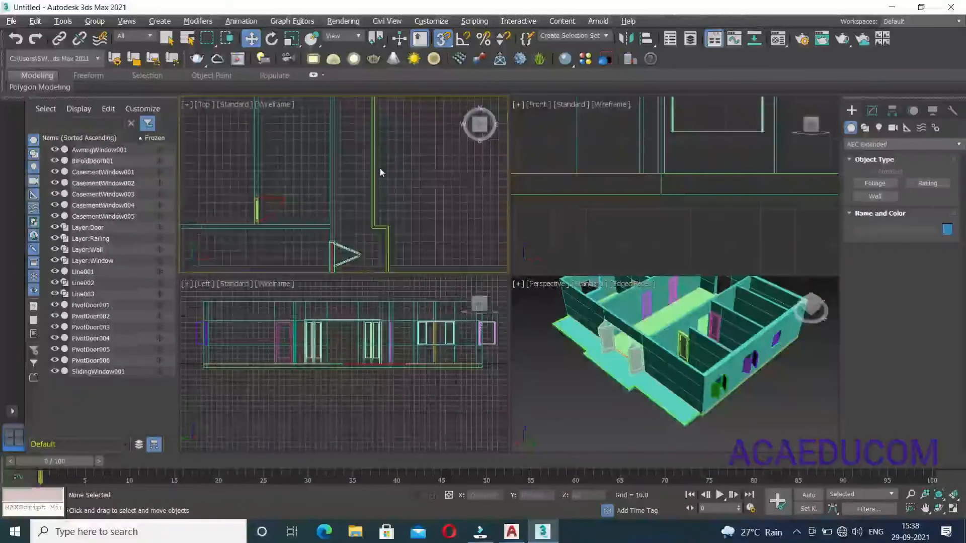
{"action": "key", "text": "alt+w"}
{"action": "scroll", "coordinate": [398, 181], "scroll_direction": "down", "scroll_amount": 2}
{"action": "scroll", "coordinate": [534, 228], "scroll_direction": "down", "scroll_amount": 2}
{"action": "middle_click_drag", "start_coordinate": [535, 229], "coordinate": [568, 182]}
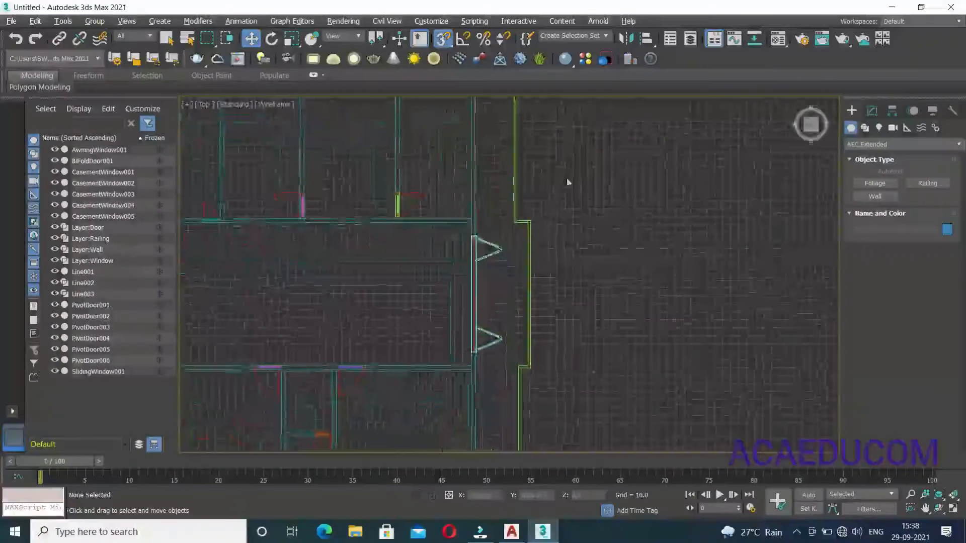
{"action": "scroll", "coordinate": [574, 216], "scroll_direction": "down", "scroll_amount": 2}
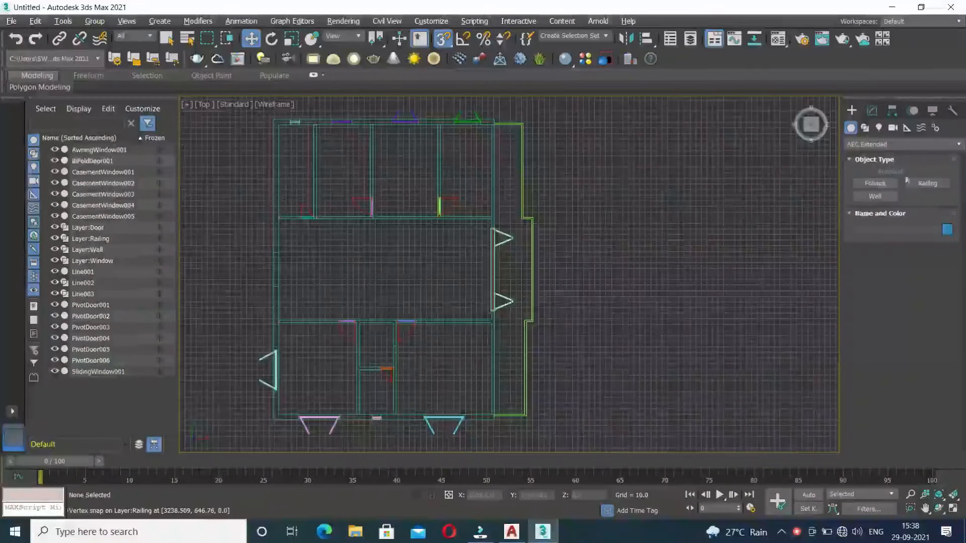
{"action": "left_click", "coordinate": [864, 128]}
{"action": "left_click", "coordinate": [875, 193]}
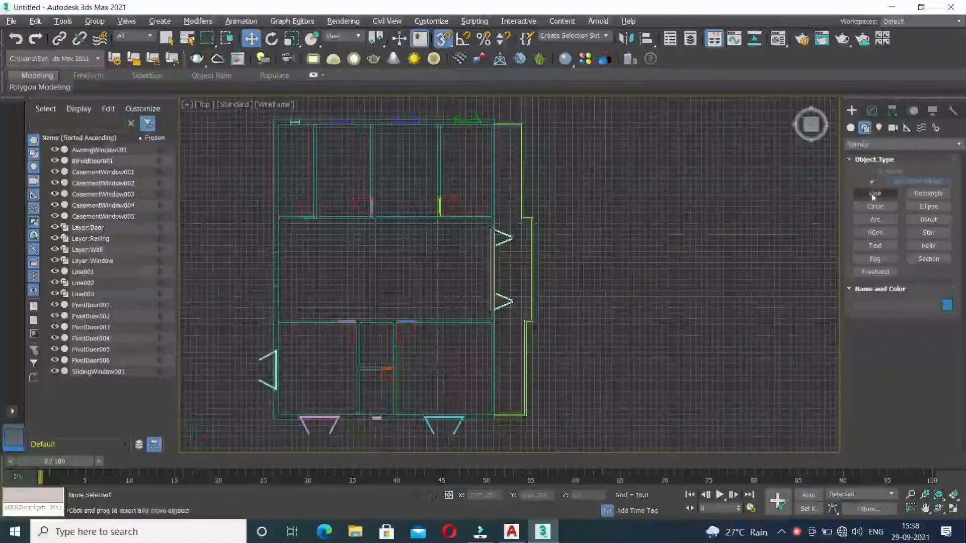
{"action": "scroll", "coordinate": [476, 151], "scroll_direction": "up", "scroll_amount": 4}
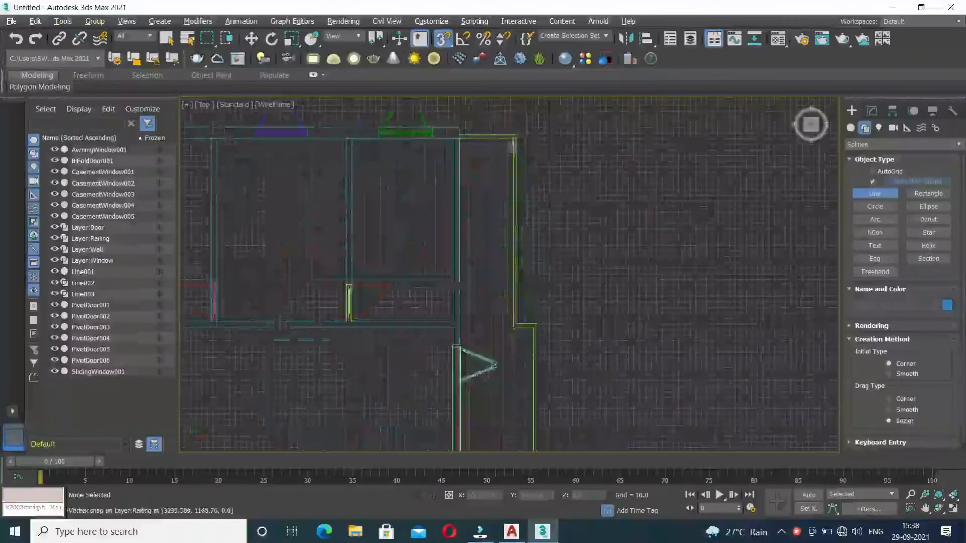
{"action": "left_click", "coordinate": [453, 133]}
{"action": "left_click", "coordinate": [529, 134]}
{"action": "middle_click_drag", "start_coordinate": [528, 402], "coordinate": [542, 290]}
{"action": "left_click", "coordinate": [542, 289]}
{"action": "left_click", "coordinate": [571, 288]}
Step: Continue the railing path around the projecting section and far corner to the house wall, and end it as an open spline
{"action": "middle_click_drag", "start_coordinate": [600, 403], "coordinate": [600, 250]}
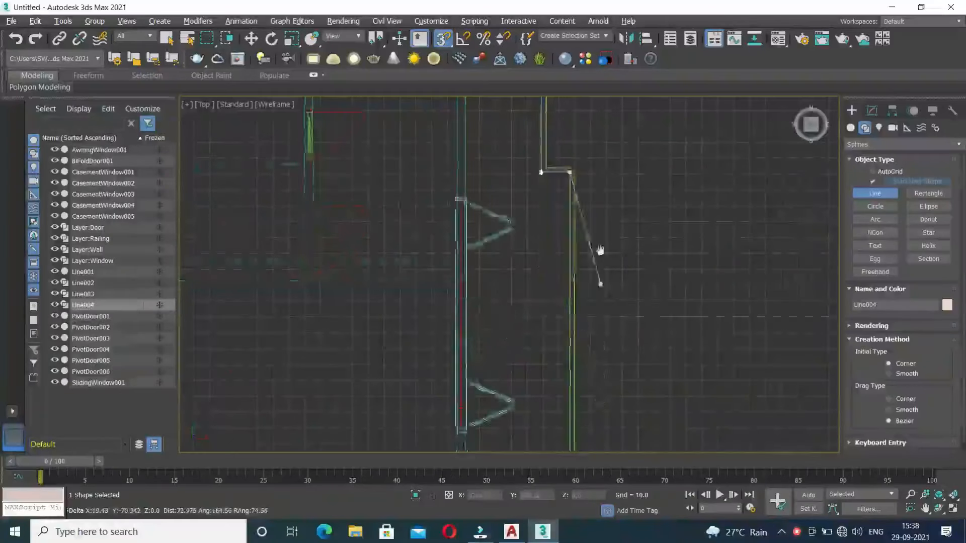
{"action": "middle_click_drag", "start_coordinate": [601, 438], "coordinate": [571, 308]}
{"action": "left_click", "coordinate": [577, 326]}
{"action": "left_click", "coordinate": [558, 326]}
{"action": "middle_click_drag", "start_coordinate": [563, 358], "coordinate": [580, 153]}
{"action": "left_click", "coordinate": [575, 388]}
{"action": "left_click", "coordinate": [492, 389]}
{"action": "right_click", "coordinate": [574, 290]}
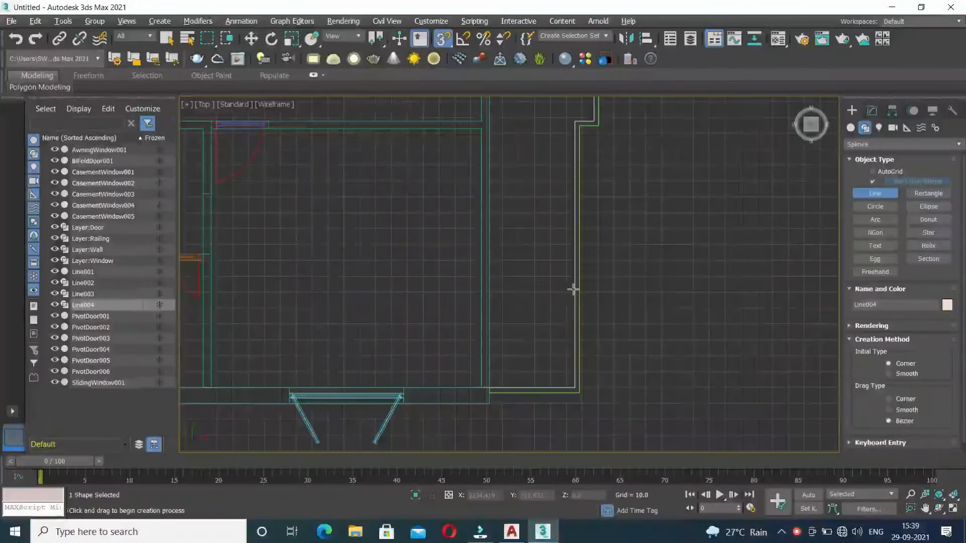
Step: Isolate the open railing path and create an AEC Railing that follows it
{"action": "left_click", "coordinate": [416, 496]}
{"action": "key", "text": "alt+w"}
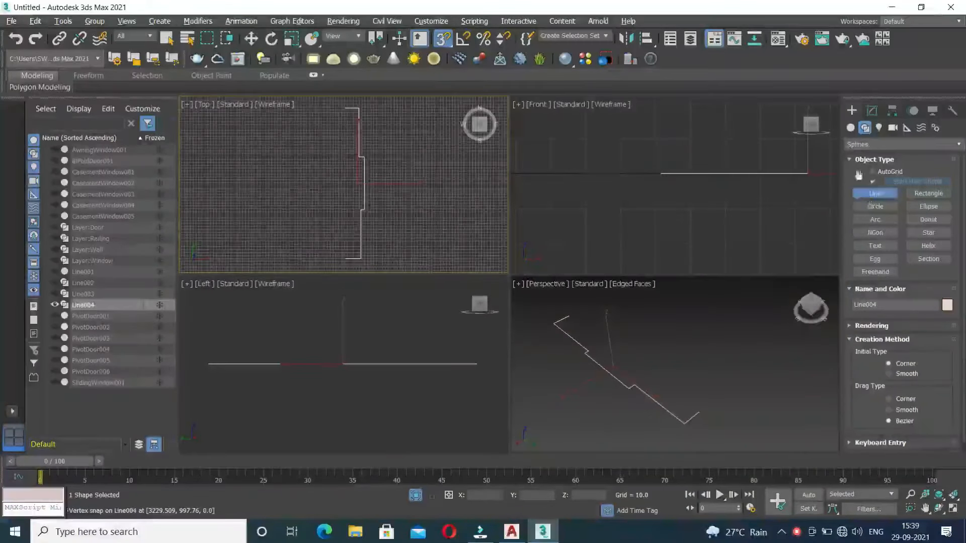
{"action": "left_click", "coordinate": [850, 127]}
{"action": "left_click", "coordinate": [928, 184]}
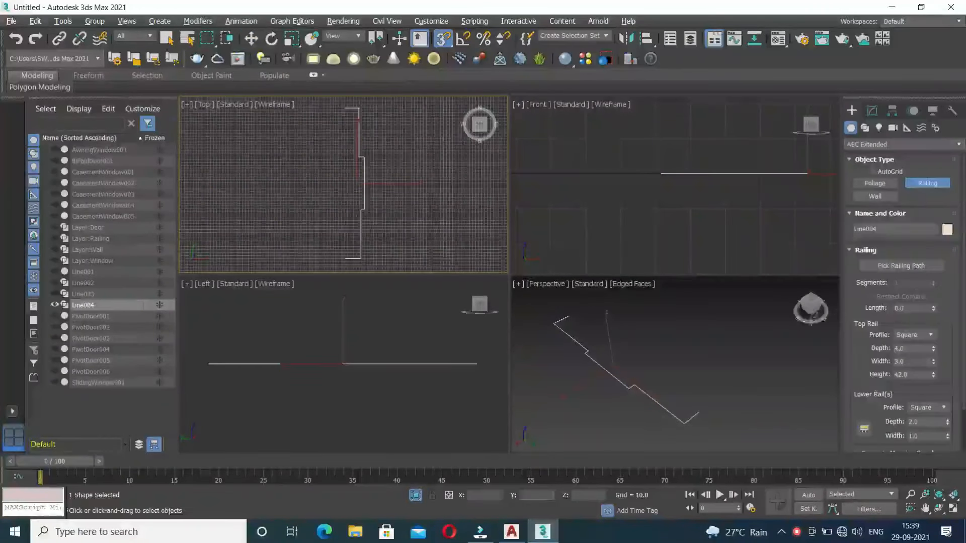
{"action": "left_click", "coordinate": [884, 267]}
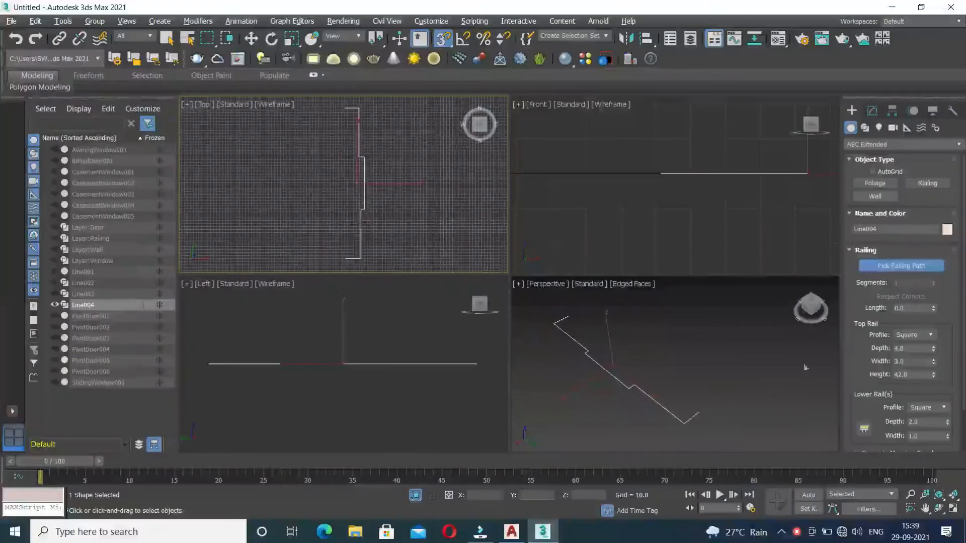
{"action": "left_click", "coordinate": [673, 414]}
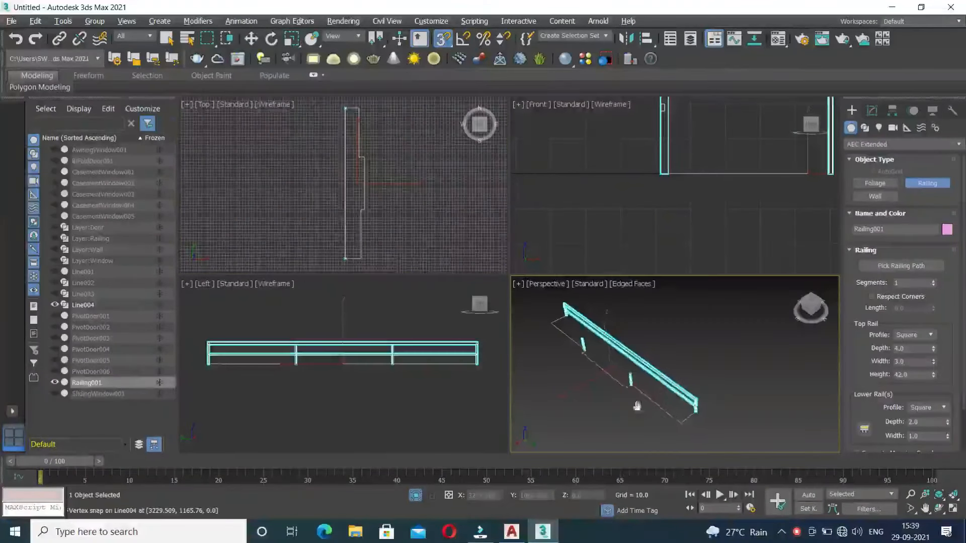
Step: Turn on Respect Corners so the railing follows every corner of its path
{"action": "key", "text": "alt+w"}
{"action": "middle_click_drag", "start_coordinate": [626, 390], "coordinate": [406, 277], "text": "alt"}
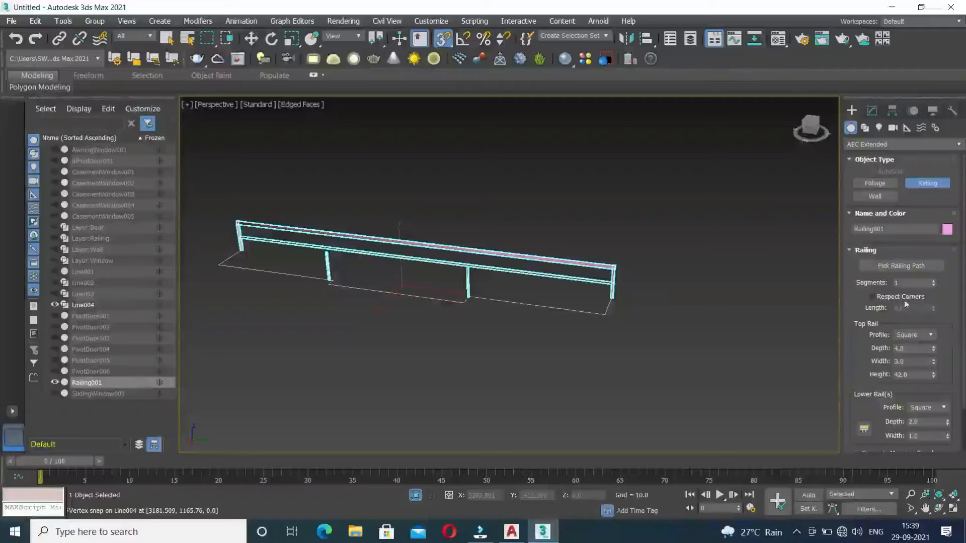
{"action": "left_click", "coordinate": [871, 297]}
{"action": "middle_click_drag", "start_coordinate": [555, 322], "coordinate": [438, 336], "text": "alt"}
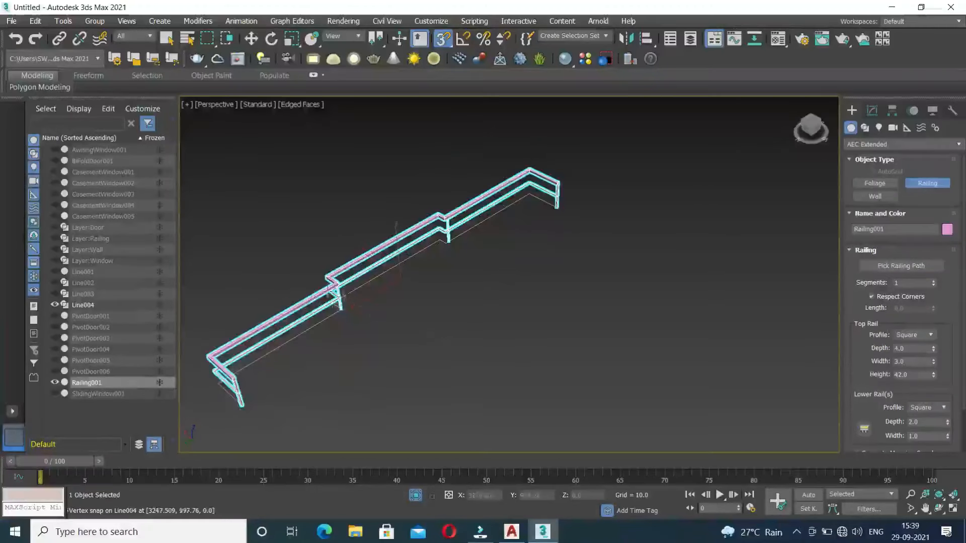
Step: Examine the railing's corners and posts along the path together with its top and lower rail parameters
{"action": "scroll", "coordinate": [328, 292], "scroll_direction": "up", "scroll_amount": 5}
{"action": "middle_click_drag", "start_coordinate": [613, 237], "coordinate": [611, 329]}
{"action": "middle_click_drag", "start_coordinate": [694, 316], "coordinate": [704, 258]}
{"action": "middle_click_drag", "start_coordinate": [636, 284], "coordinate": [697, 263]}
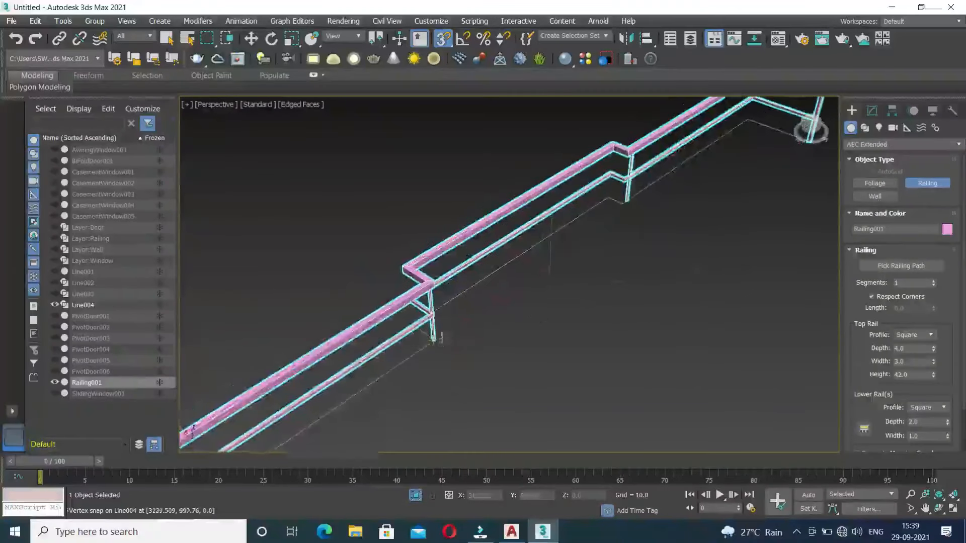
{"action": "scroll", "coordinate": [511, 317], "scroll_direction": "down", "scroll_amount": 5}
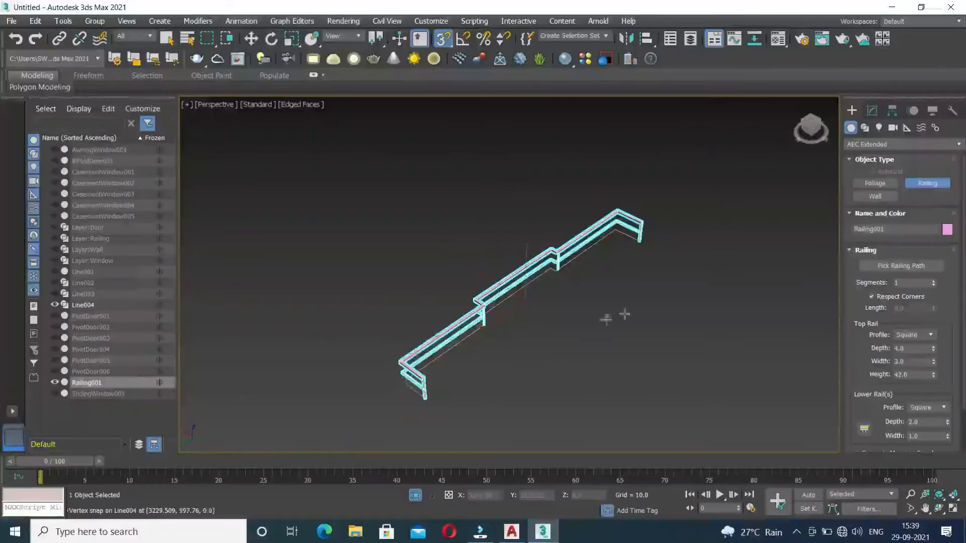
{"action": "left_click", "coordinate": [934, 281]}
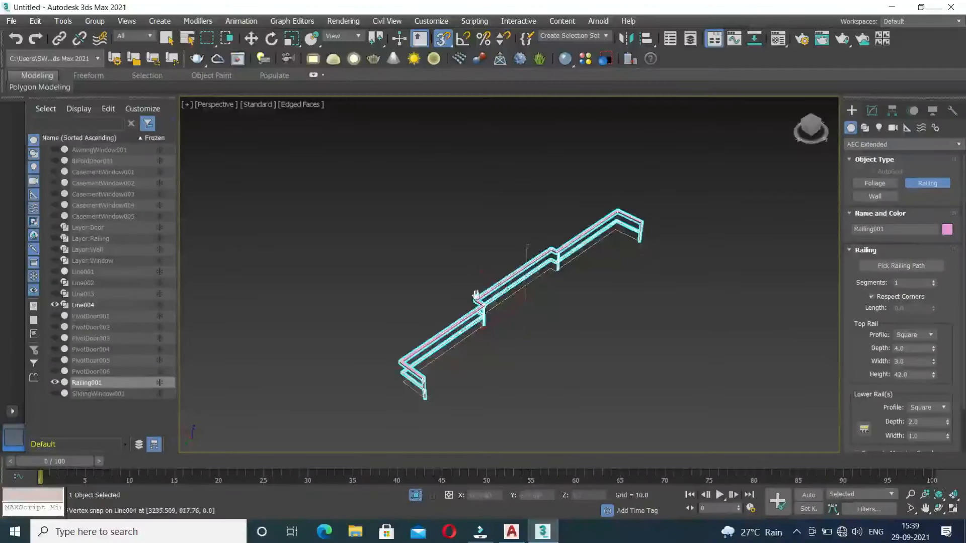
{"action": "middle_click_drag", "start_coordinate": [476, 296], "coordinate": [519, 256]}
{"action": "scroll", "coordinate": [519, 257], "scroll_direction": "up", "scroll_amount": 5}
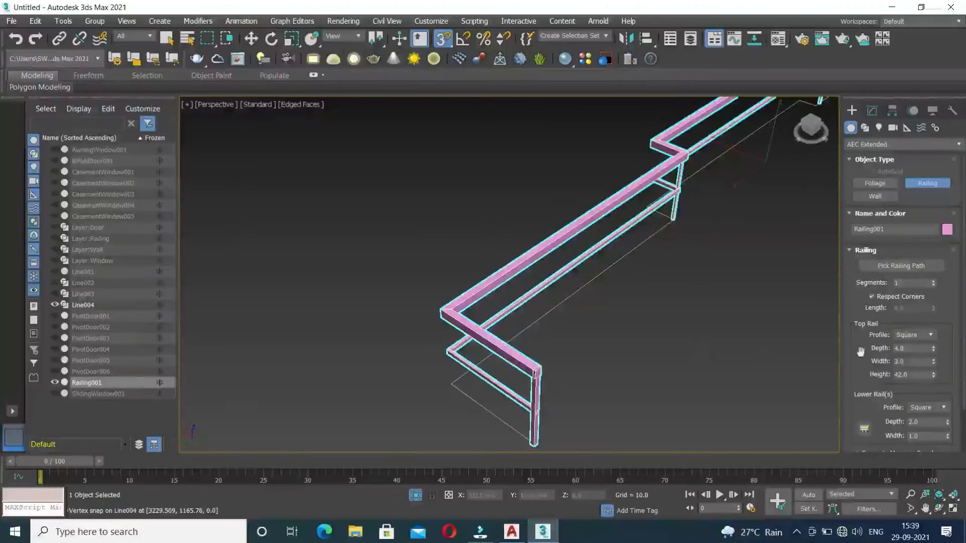
{"action": "left_click_drag", "start_coordinate": [860, 351], "coordinate": [867, 298]}
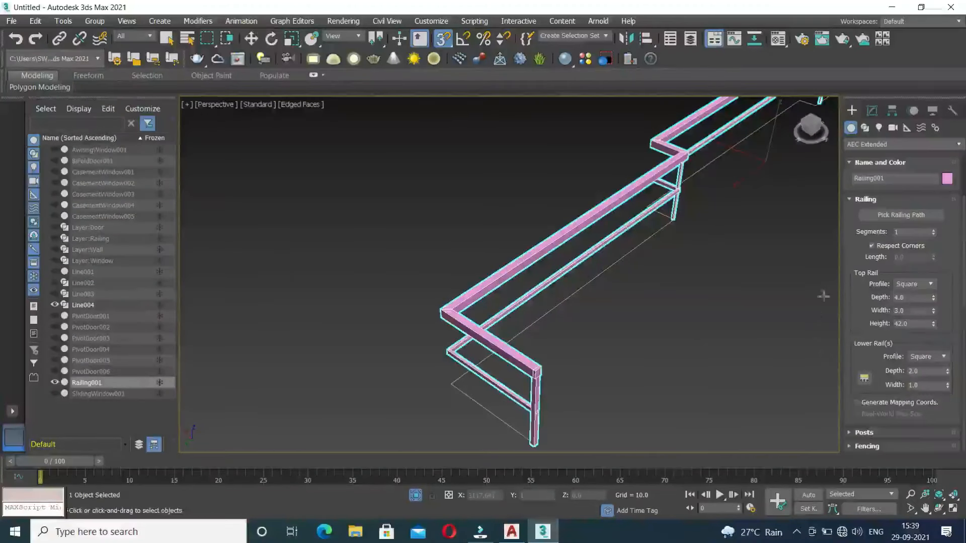
{"action": "left_click_drag", "start_coordinate": [870, 272], "coordinate": [870, 240]}
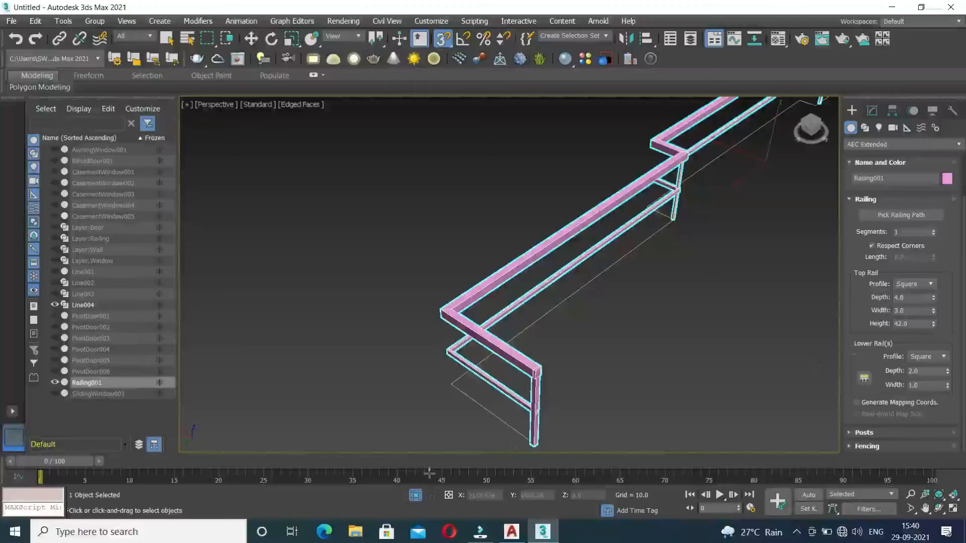
Step: Exit isolation to bring back the whole house, then end railing creation and deselect the railing
{"action": "left_click", "coordinate": [415, 495]}
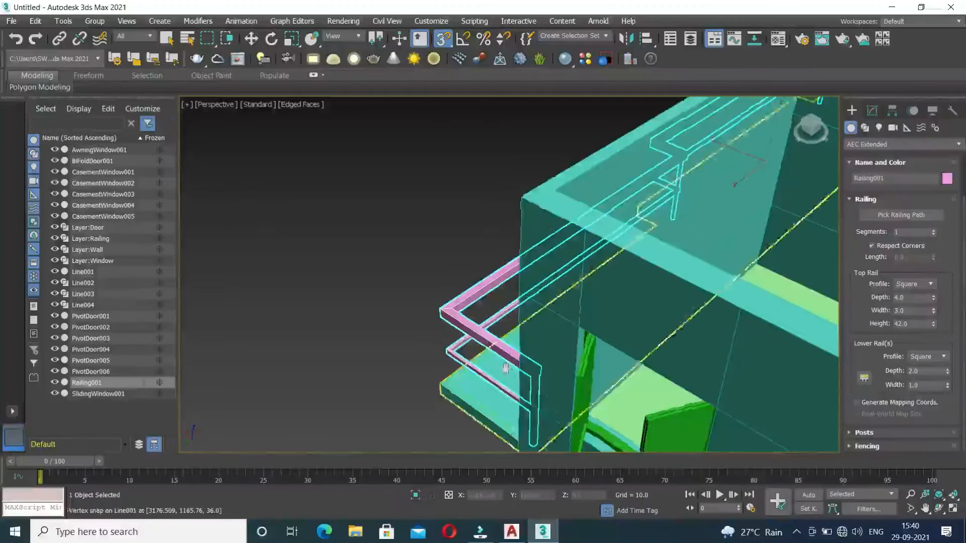
{"action": "middle_click_drag", "start_coordinate": [505, 367], "coordinate": [453, 332]}
{"action": "scroll", "coordinate": [451, 340], "scroll_direction": "down", "scroll_amount": 4}
{"action": "scroll", "coordinate": [382, 352], "scroll_direction": "down", "scroll_amount": 3}
{"action": "middle_click_drag", "start_coordinate": [382, 352], "coordinate": [577, 347], "text": "alt"}
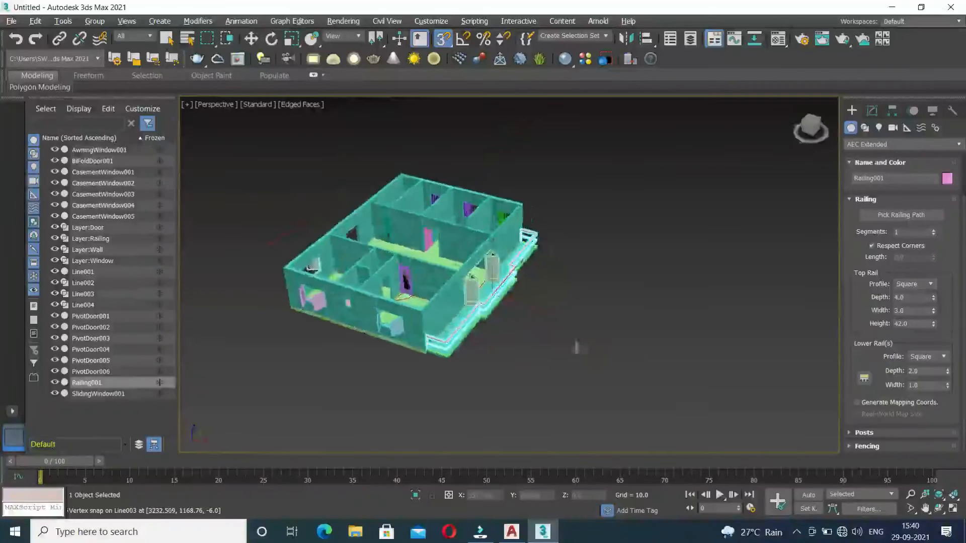
{"action": "key", "text": "w"}
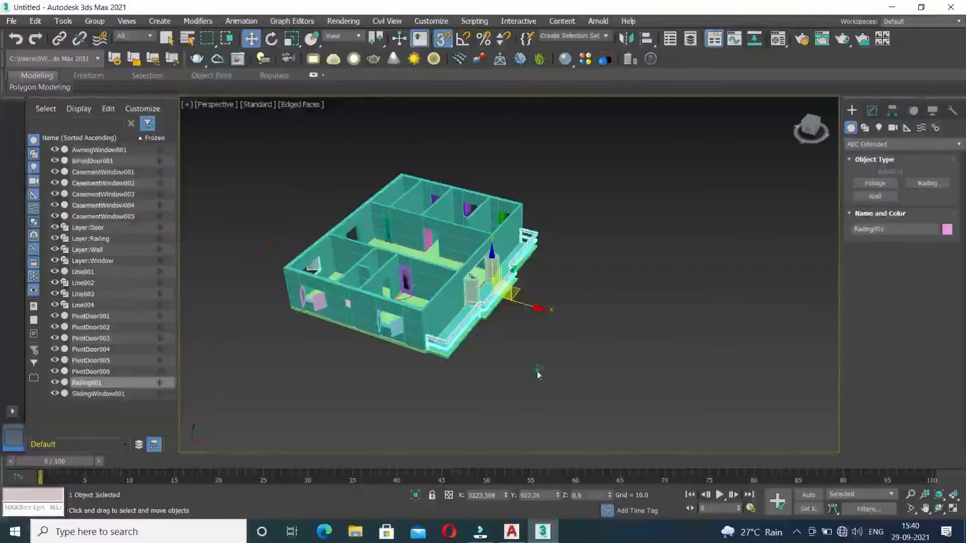
{"action": "left_click", "coordinate": [537, 374]}
{"action": "middle_click_drag", "start_coordinate": [595, 332], "coordinate": [671, 361]}
Step: Import the Boundary Wall layer from PLAN.dwg into the scene
{"action": "left_click", "coordinate": [13, 22]}
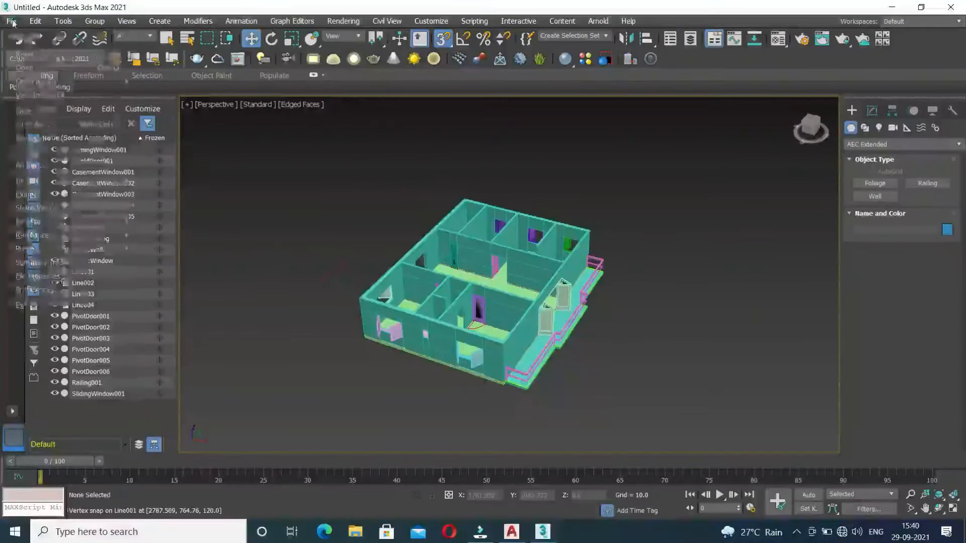
{"action": "mouse_move", "coordinate": [28, 182]}
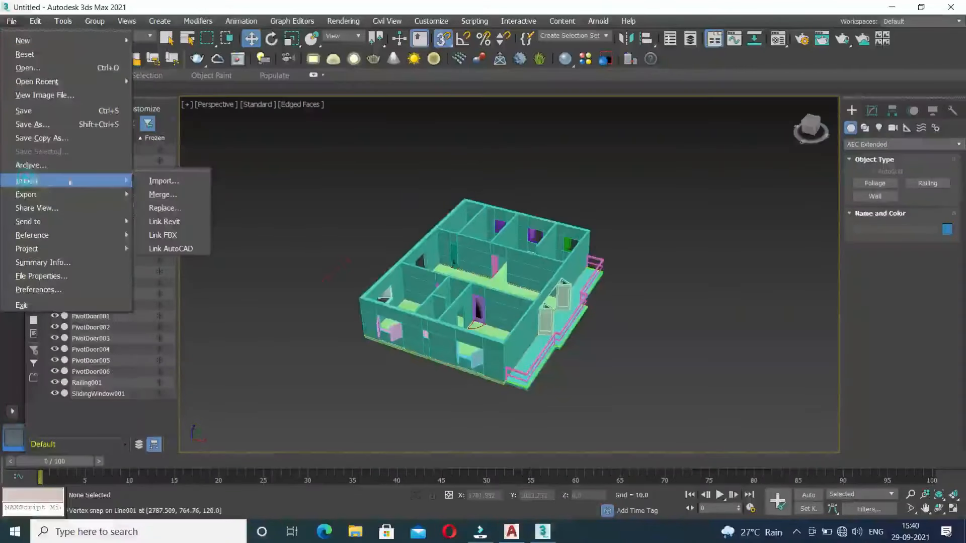
{"action": "left_click", "coordinate": [161, 182]}
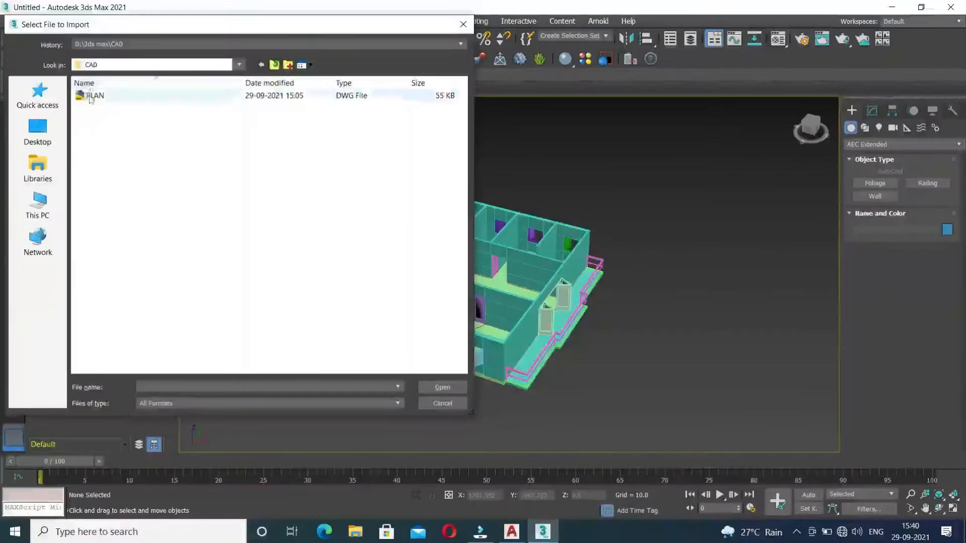
{"action": "double_click", "coordinate": [91, 96]}
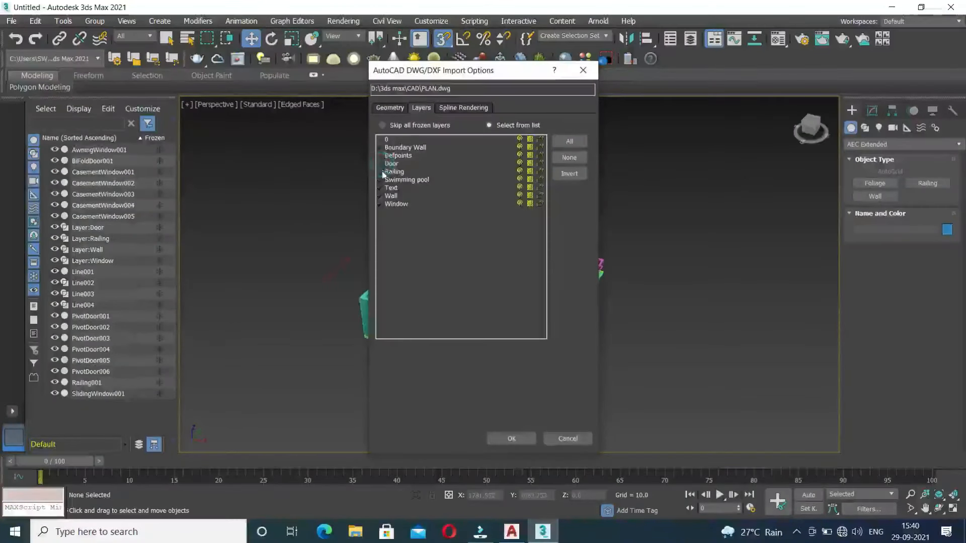
{"action": "left_click", "coordinate": [511, 439]}
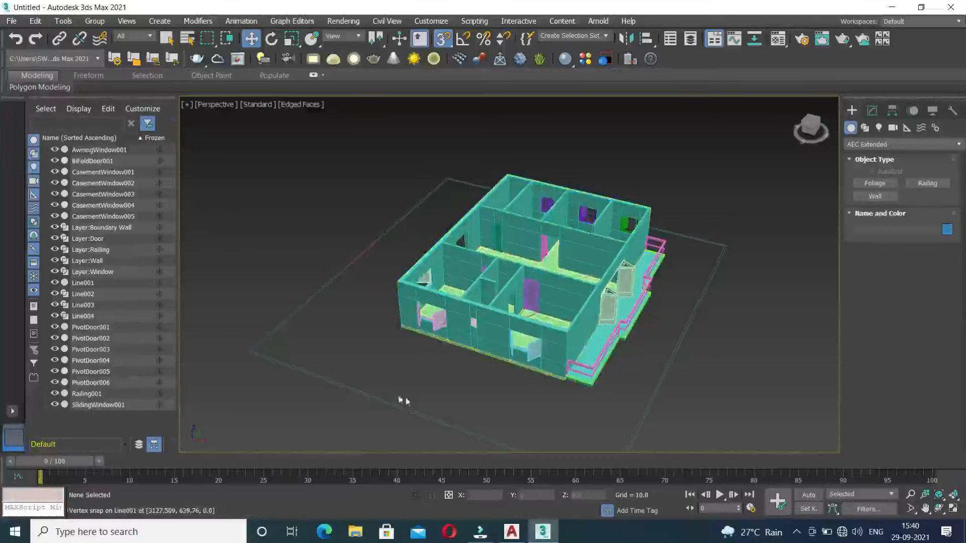
{"action": "middle_click_drag", "start_coordinate": [367, 379], "coordinate": [418, 375], "text": "alt"}
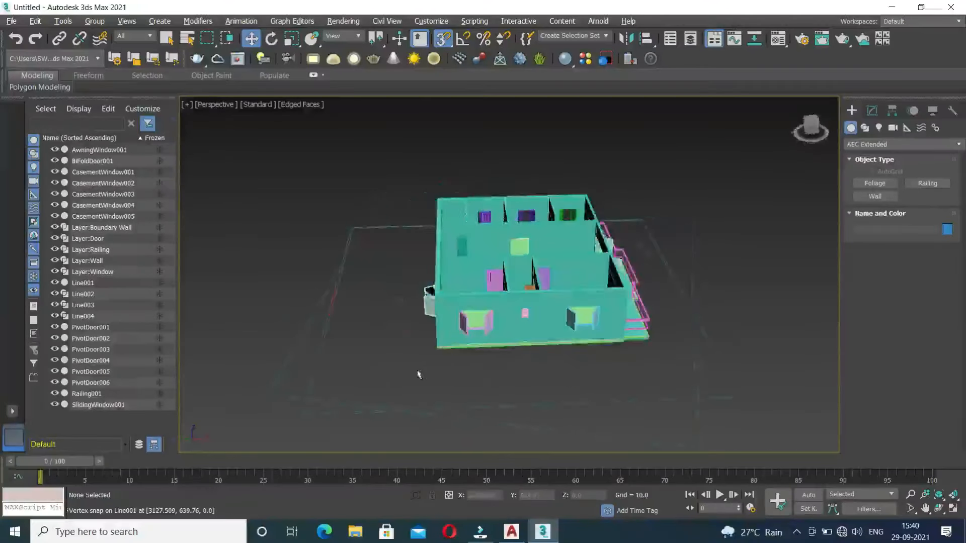
Step: Begin a snapped Line in the Top view along the boundary wall's outer edge, through the upper-left, upper-right and lower-right corners
{"action": "left_click", "coordinate": [955, 510]}
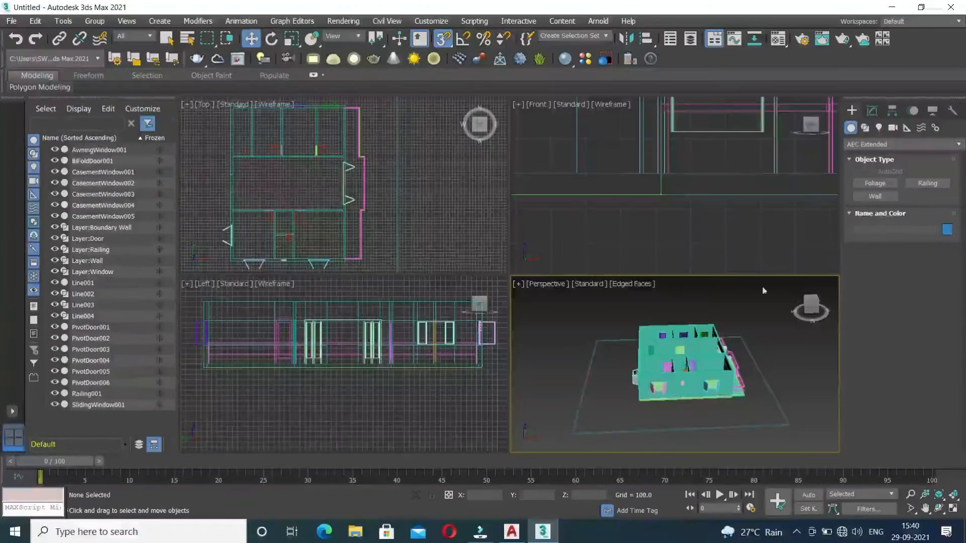
{"action": "middle_click_drag", "start_coordinate": [302, 191], "coordinate": [338, 202]}
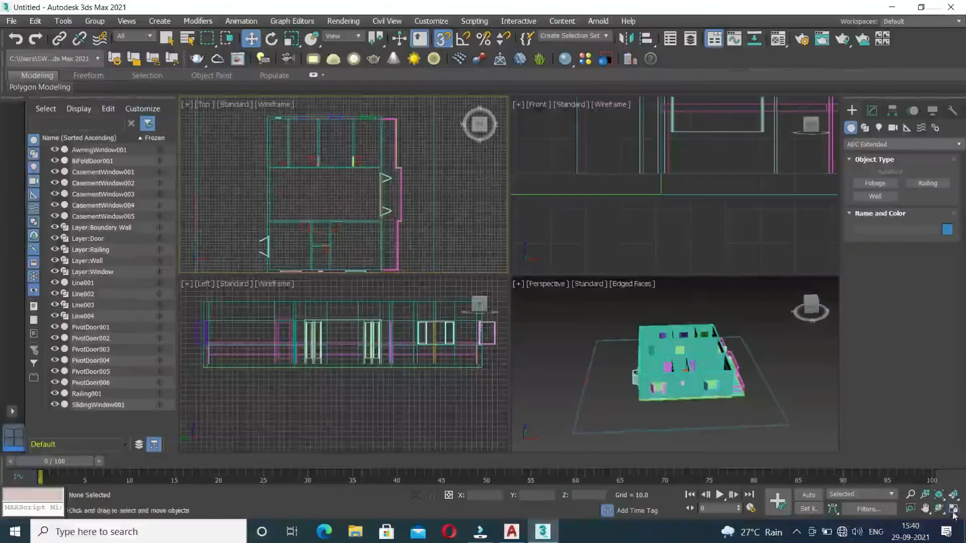
{"action": "left_click", "coordinate": [954, 512]}
{"action": "left_click", "coordinate": [864, 127]}
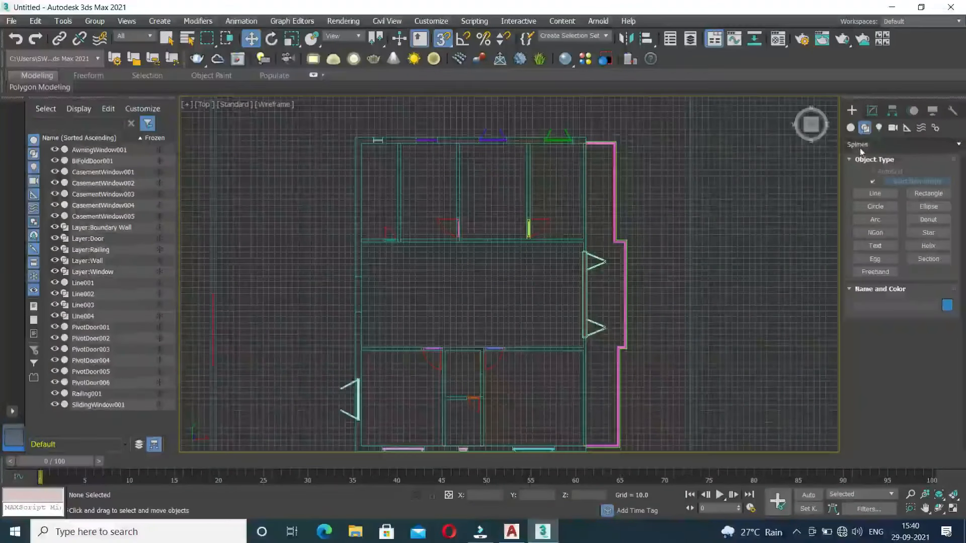
{"action": "left_click", "coordinate": [880, 195]}
{"action": "middle_click_drag", "start_coordinate": [353, 201], "coordinate": [422, 318]}
{"action": "left_click", "coordinate": [281, 194]}
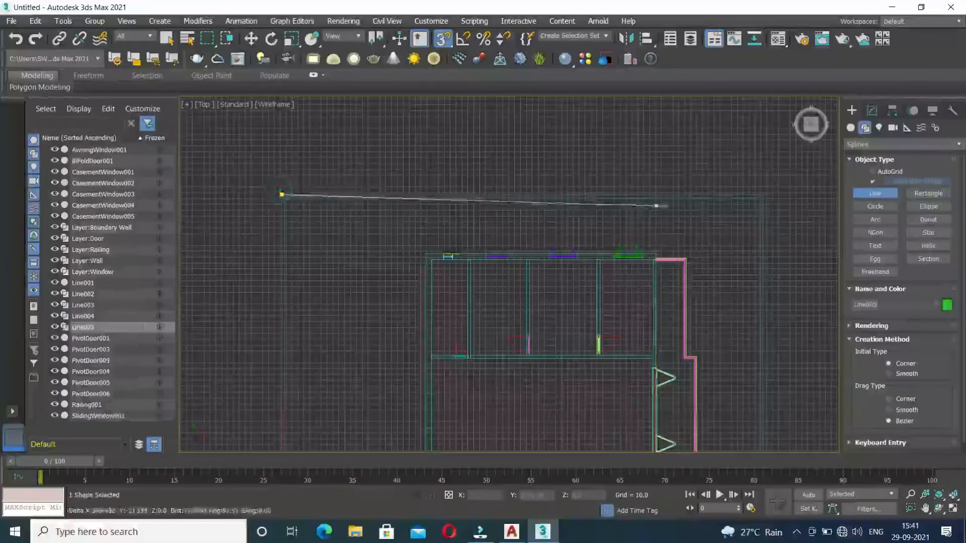
{"action": "left_click", "coordinate": [764, 194]}
{"action": "middle_click_drag", "start_coordinate": [765, 338], "coordinate": [738, 157]}
{"action": "middle_click_drag", "start_coordinate": [727, 333], "coordinate": [740, 193]}
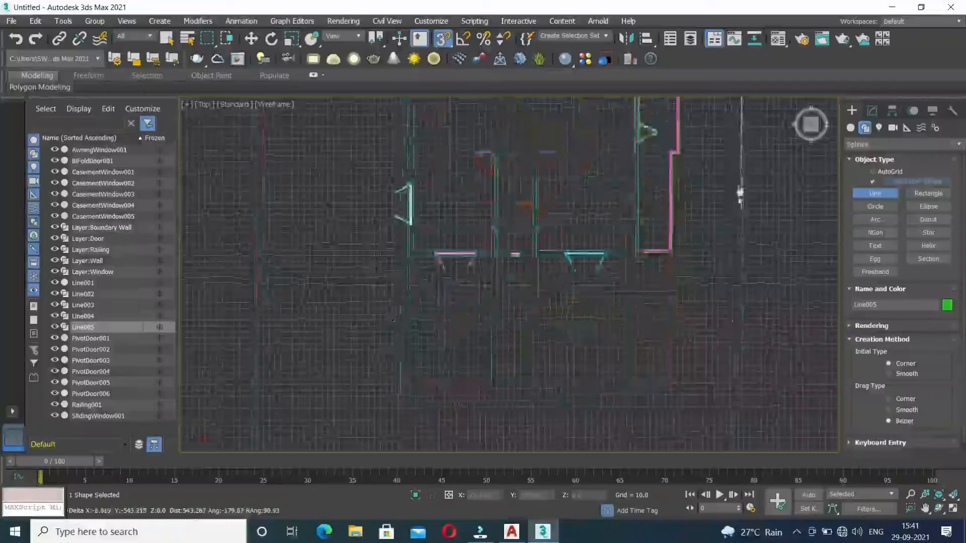
{"action": "left_click", "coordinate": [745, 365]}
Step: Continue the line around the lower-left outer corner to the gate opening, across the wall thickness and back to the lower-left inner corner
{"action": "middle_click_drag", "start_coordinate": [260, 205], "coordinate": [267, 380]}
{"action": "scroll", "coordinate": [269, 306], "scroll_direction": "up", "scroll_amount": 2}
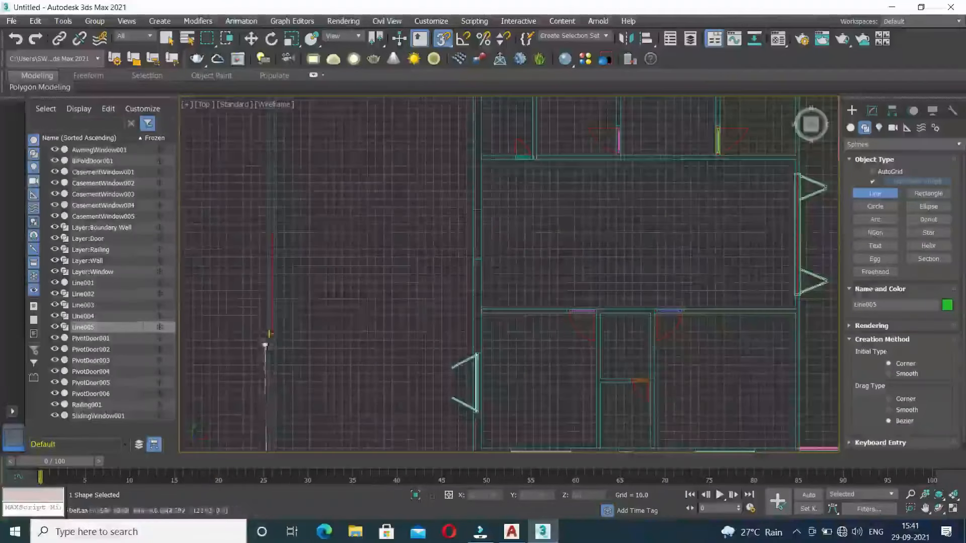
{"action": "scroll", "coordinate": [266, 337], "scroll_direction": "up", "scroll_amount": 3}
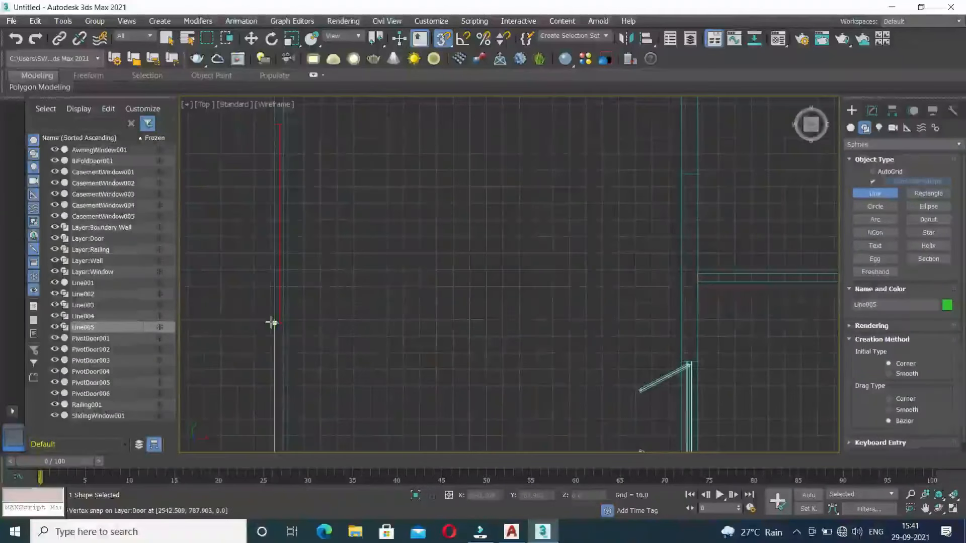
{"action": "middle_click_drag", "start_coordinate": [286, 350], "coordinate": [310, 210]}
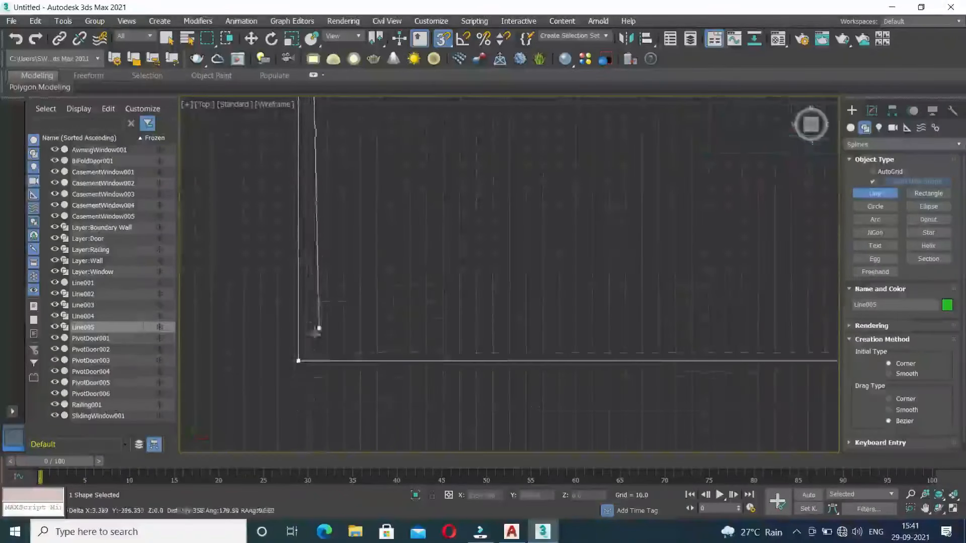
{"action": "left_click", "coordinate": [307, 352]}
Step: Trace the boundary wall's inner edge around the lower-right and upper-right corners to the upper-left inner corner
{"action": "middle_click_drag", "start_coordinate": [719, 342], "coordinate": [558, 352]}
{"action": "middle_click_drag", "start_coordinate": [690, 358], "coordinate": [263, 367]}
{"action": "middle_click_drag", "start_coordinate": [676, 385], "coordinate": [440, 388]}
{"action": "middle_click_drag", "start_coordinate": [664, 254], "coordinate": [636, 412]}
{"action": "scroll", "coordinate": [637, 413], "scroll_direction": "down", "scroll_amount": 2}
{"action": "middle_click_drag", "start_coordinate": [643, 166], "coordinate": [665, 366]}
{"action": "left_click", "coordinate": [657, 271]}
{"action": "middle_click_drag", "start_coordinate": [490, 284], "coordinate": [933, 252]}
{"action": "middle_click_drag", "start_coordinate": [482, 259], "coordinate": [771, 255]}
{"action": "left_click", "coordinate": [441, 235]}
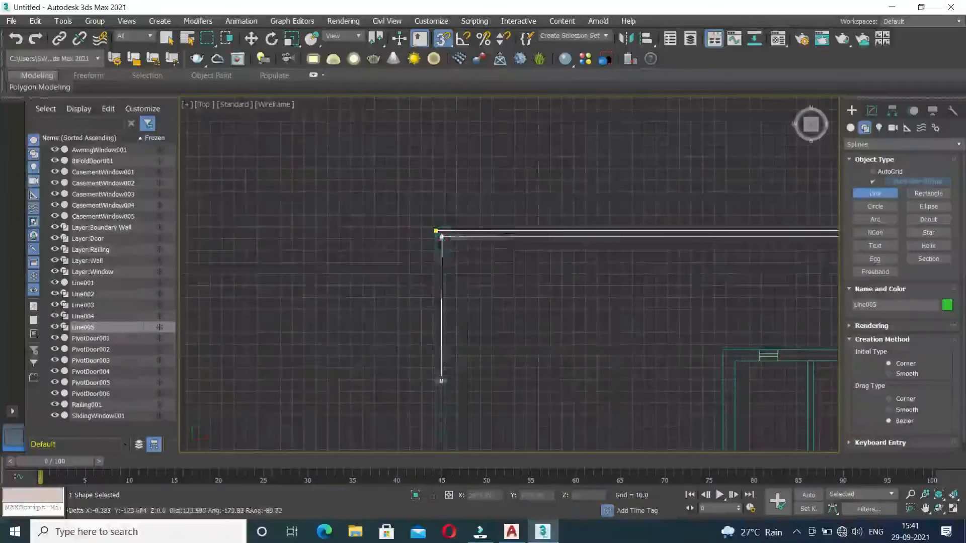
Step: Trace the wall end at the gate opening's upper side, return to the outer upper-left start point and close the spline
{"action": "middle_click_drag", "start_coordinate": [442, 381], "coordinate": [445, 162]}
{"action": "middle_click_drag", "start_coordinate": [461, 366], "coordinate": [461, 210]}
{"action": "scroll", "coordinate": [459, 322], "scroll_direction": "up", "scroll_amount": 2}
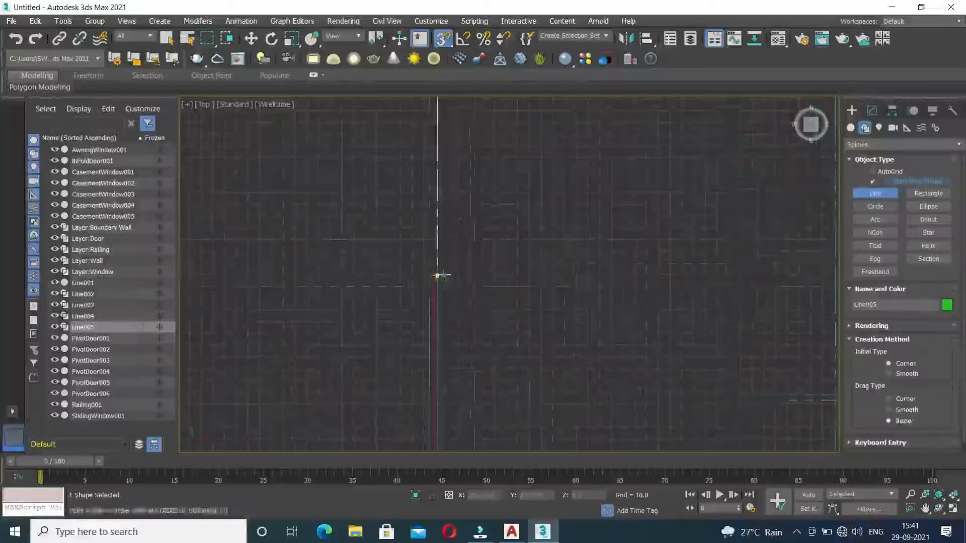
{"action": "left_click", "coordinate": [429, 276]}
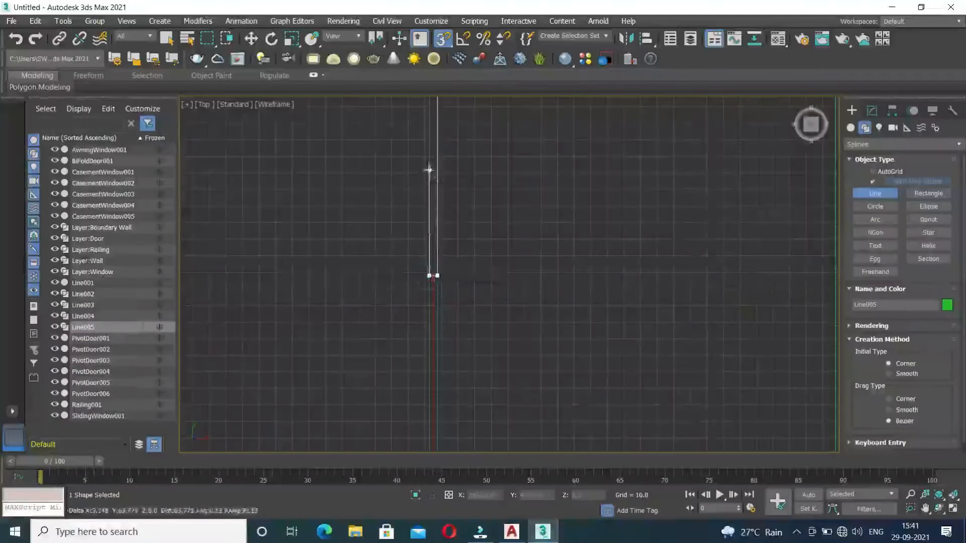
{"action": "scroll", "coordinate": [422, 283], "scroll_direction": "up", "scroll_amount": 2}
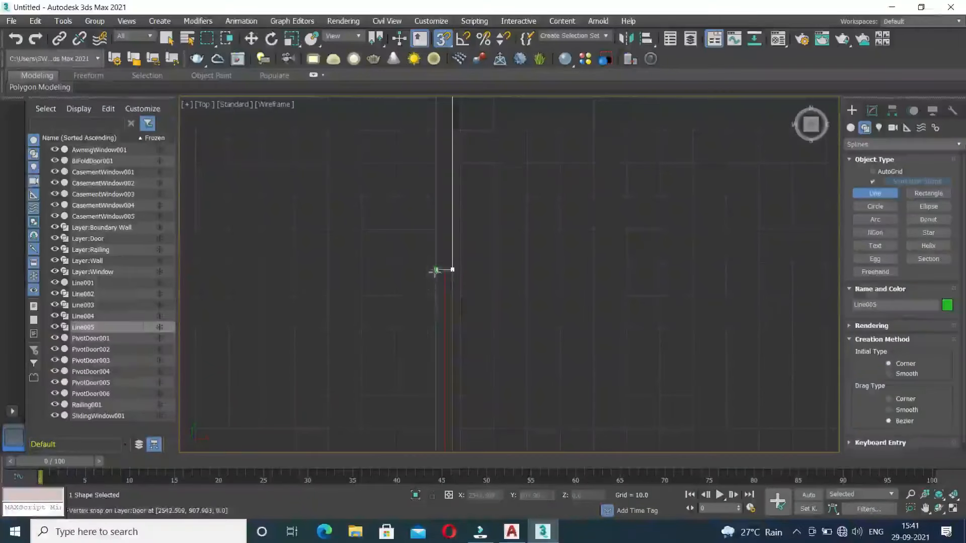
{"action": "middle_click_drag", "start_coordinate": [438, 187], "coordinate": [436, 351]}
{"action": "scroll", "coordinate": [438, 307], "scroll_direction": "down", "scroll_amount": 3}
{"action": "middle_click_drag", "start_coordinate": [446, 215], "coordinate": [433, 403]}
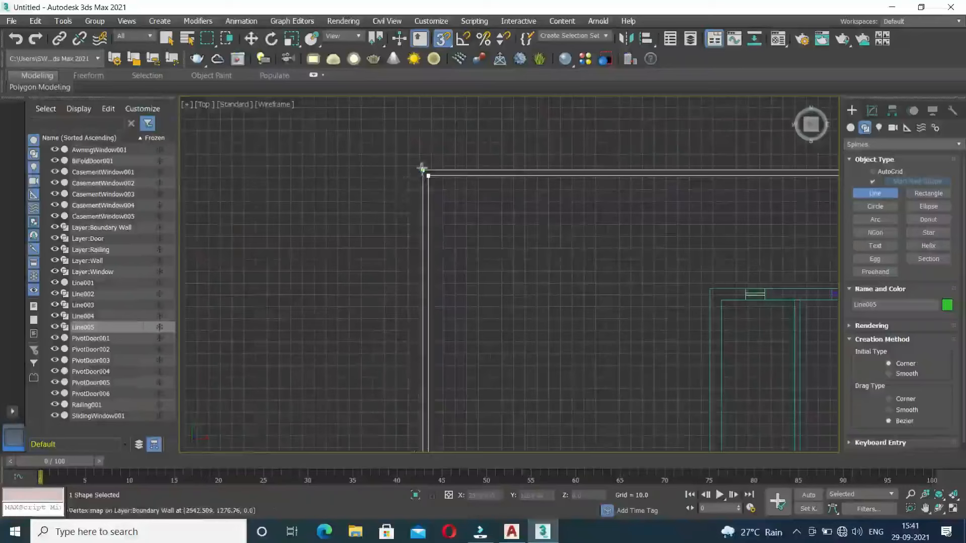
{"action": "left_click", "coordinate": [423, 170]}
{"action": "left_click", "coordinate": [459, 275]}
Step: Apply an Extrude modifier to the closed boundary wall outline with an amount of 48
{"action": "scroll", "coordinate": [509, 310], "scroll_direction": "down", "scroll_amount": 4}
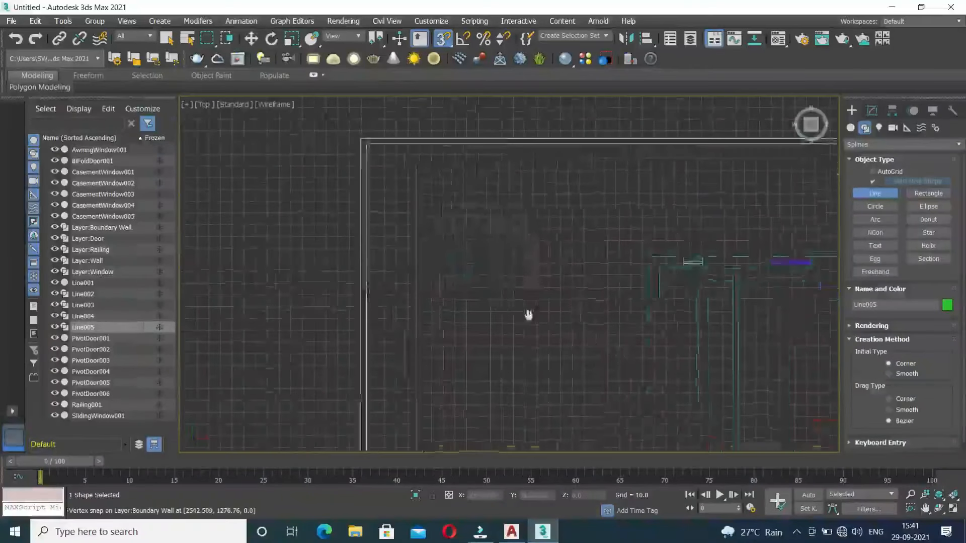
{"action": "key", "text": "alt+w"}
{"action": "middle_click_drag", "start_coordinate": [577, 363], "coordinate": [540, 349]}
{"action": "left_click", "coordinate": [872, 112]}
{"action": "left_click", "coordinate": [898, 147]}
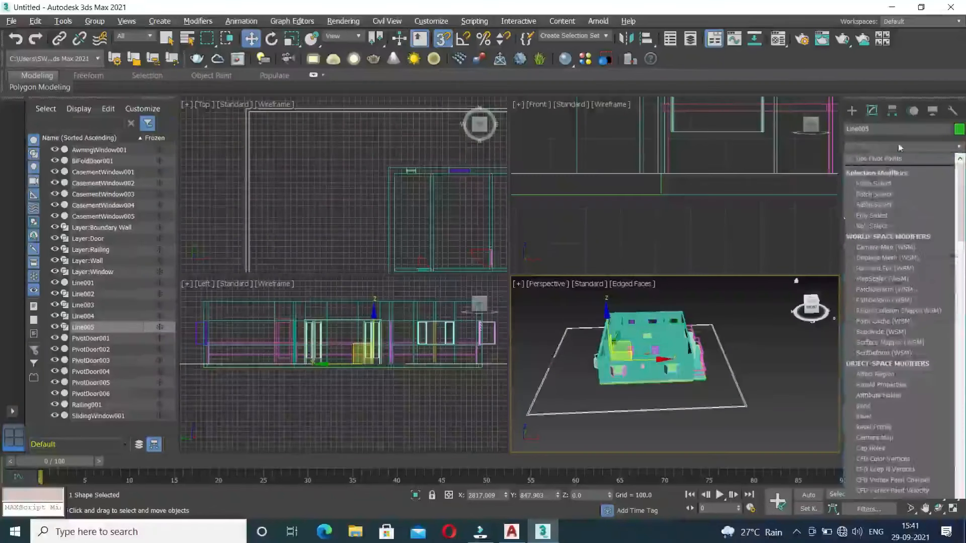
{"action": "left_click", "coordinate": [885, 213]}
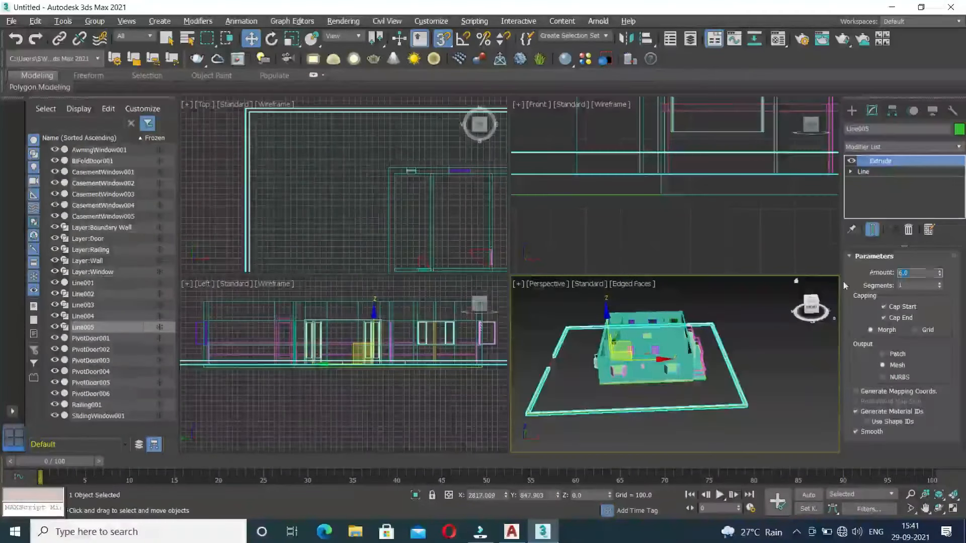
{"action": "type", "text": "48"}
{"action": "key", "text": "Return"}
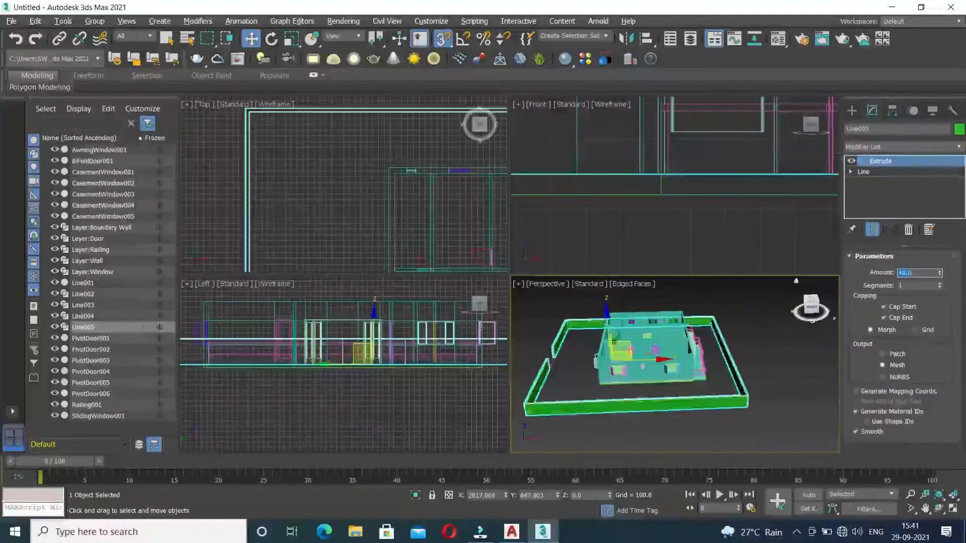
{"action": "middle_click_drag", "start_coordinate": [520, 419], "coordinate": [662, 440], "text": "alt"}
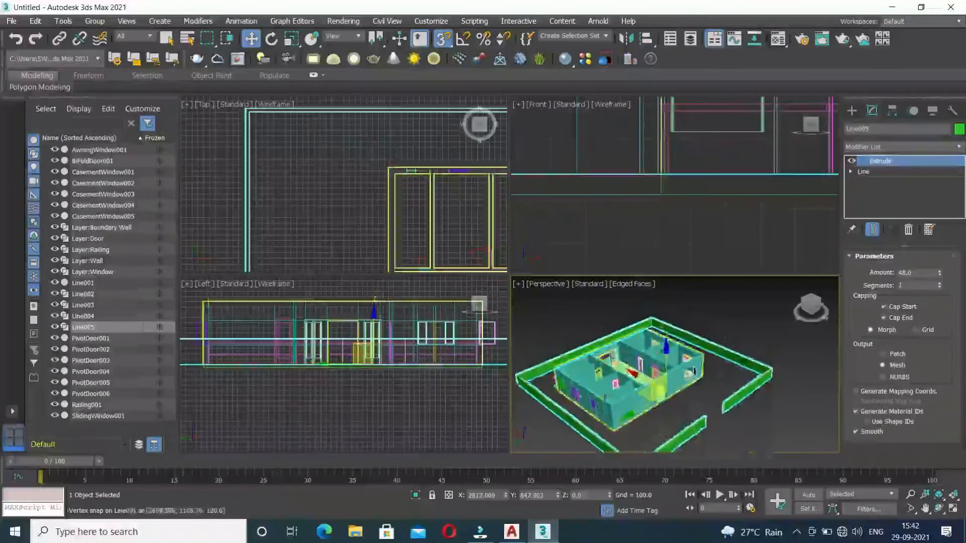
Step: Set the boundary wall's extrude amount to 60 and clear the selection
{"action": "scroll", "coordinate": [737, 415], "scroll_direction": "up", "scroll_amount": 4}
{"action": "scroll", "coordinate": [737, 416], "scroll_direction": "down", "scroll_amount": 5}
{"action": "scroll", "coordinate": [737, 415], "scroll_direction": "up", "scroll_amount": 2}
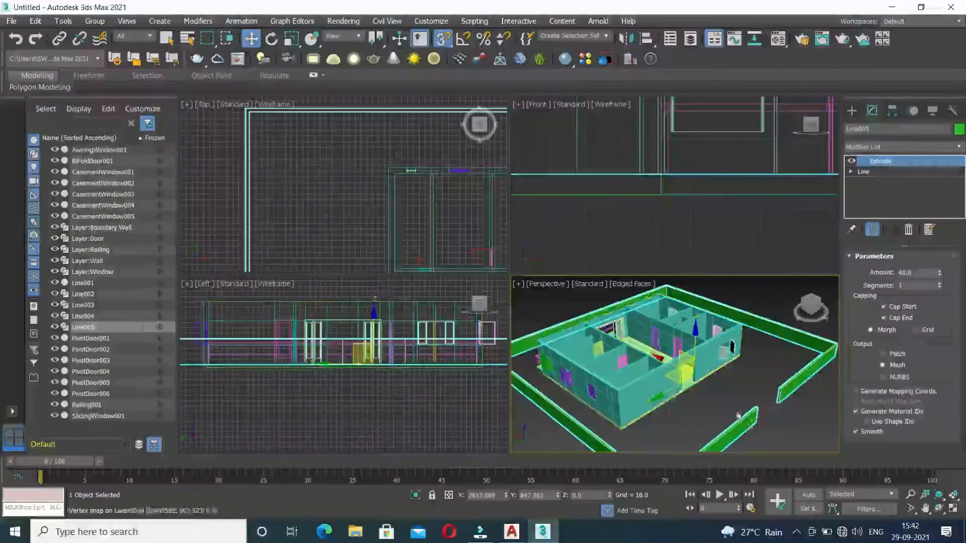
{"action": "type", "text": "'"}
{"action": "key", "text": "Return"}
{"action": "middle_click_drag", "start_coordinate": [644, 367], "coordinate": [657, 372]}
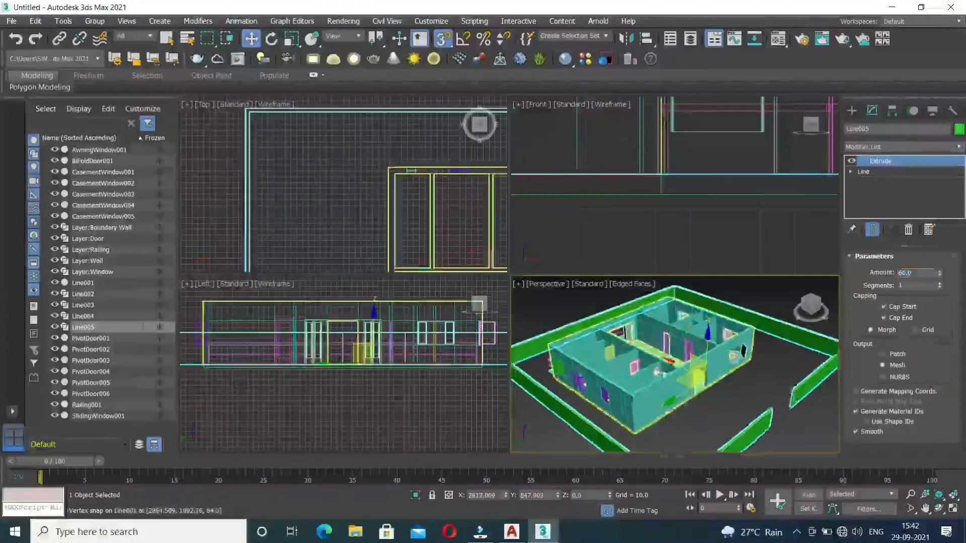
{"action": "left_click", "coordinate": [225, 147]}
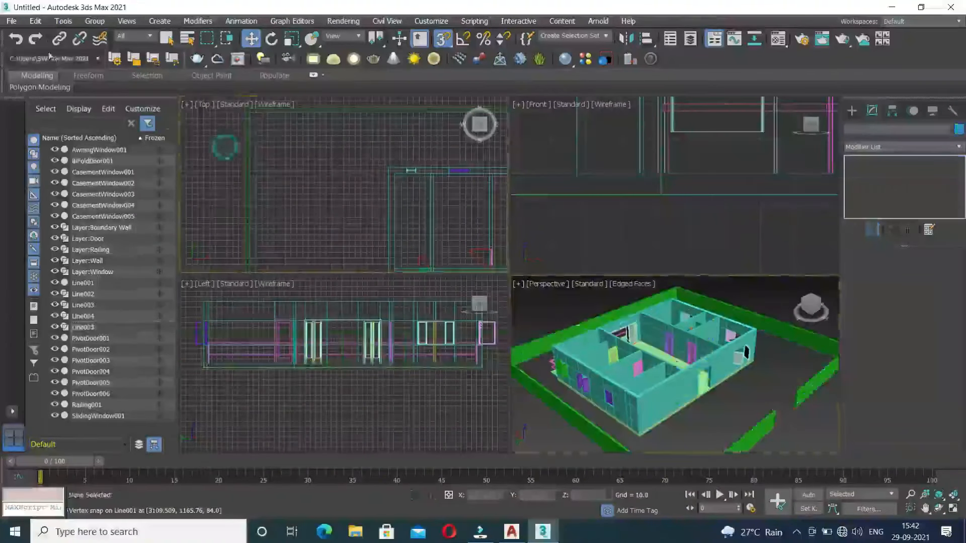
Step: Import the Swimming pool layer from PLAN.dwg into the scene
{"action": "left_click", "coordinate": [11, 21]}
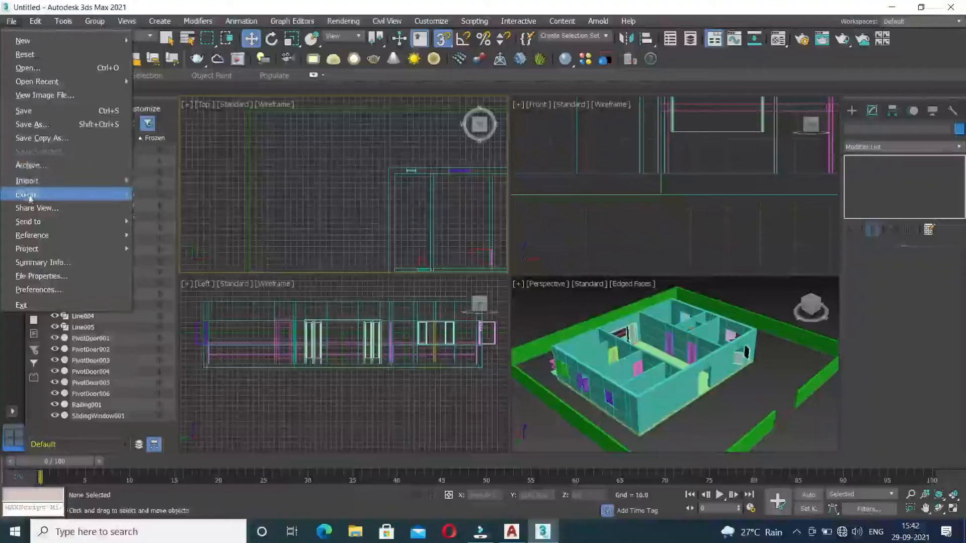
{"action": "mouse_move", "coordinate": [28, 180]}
{"action": "left_click", "coordinate": [151, 180]}
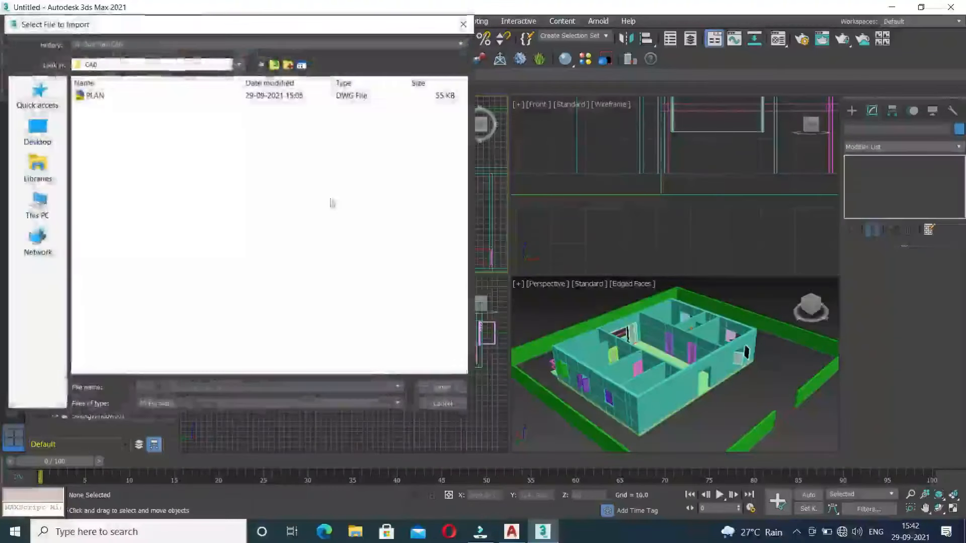
{"action": "double_click", "coordinate": [332, 95]}
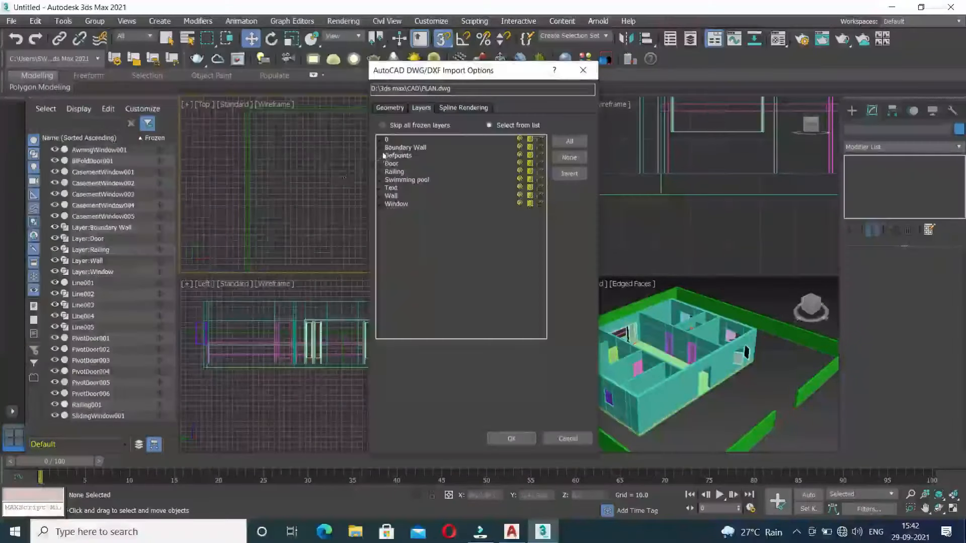
{"action": "left_click", "coordinate": [380, 157]}
{"action": "left_click", "coordinate": [381, 179]}
{"action": "left_click", "coordinate": [381, 188]}
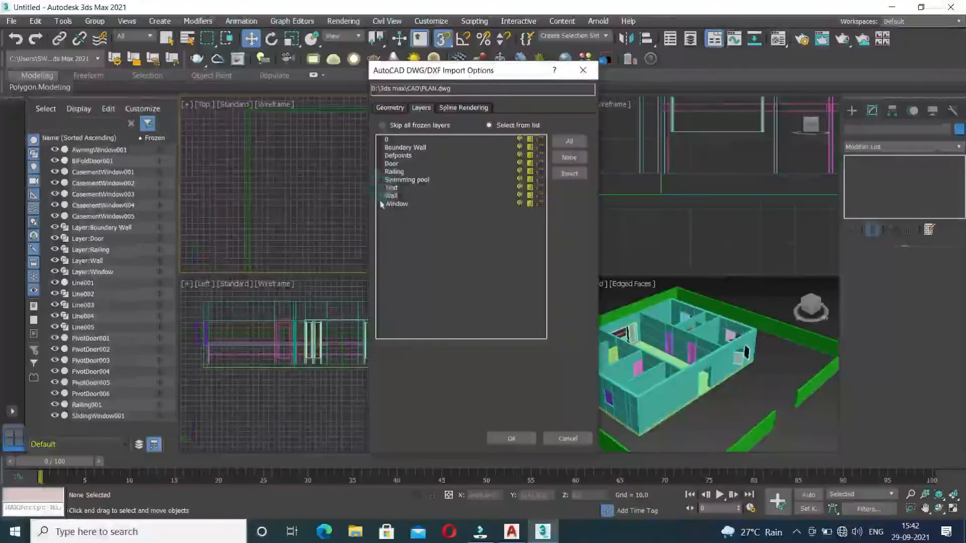
{"action": "left_click", "coordinate": [383, 197]}
{"action": "left_click", "coordinate": [508, 437]}
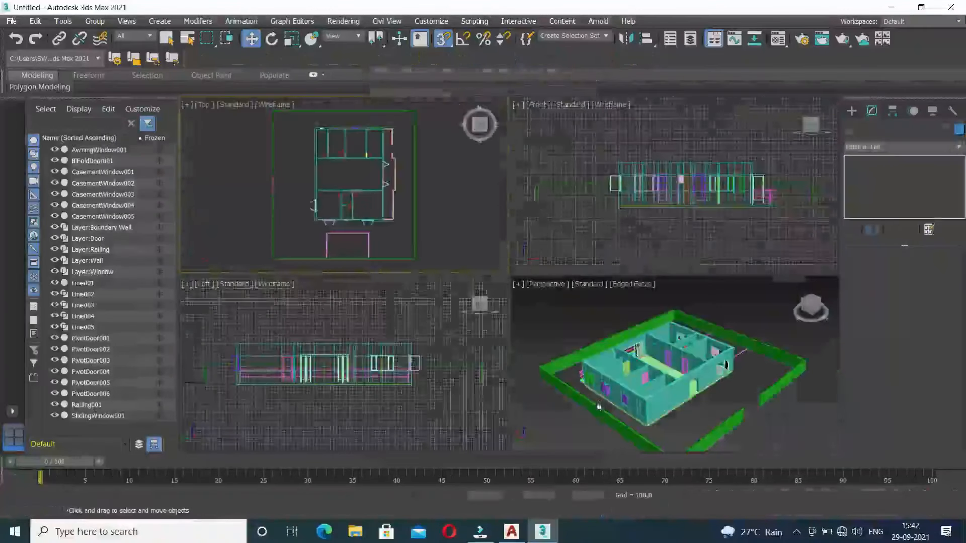
Step: In the Top view, start a Line at the pool wall's lower-left outer end and trace its outer edge to the upper-right corner
{"action": "scroll", "coordinate": [347, 203], "scroll_direction": "up", "scroll_amount": 5}
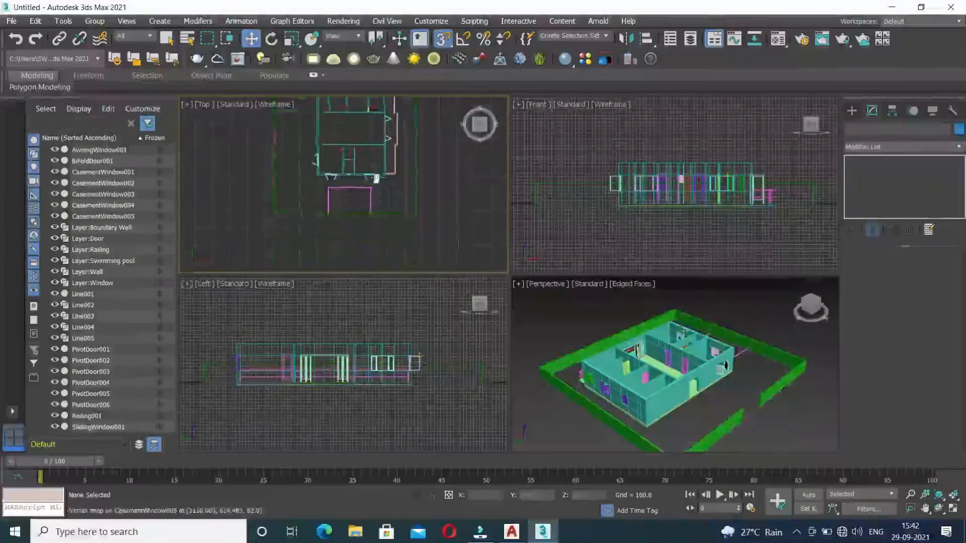
{"action": "scroll", "coordinate": [319, 218], "scroll_direction": "up", "scroll_amount": 2}
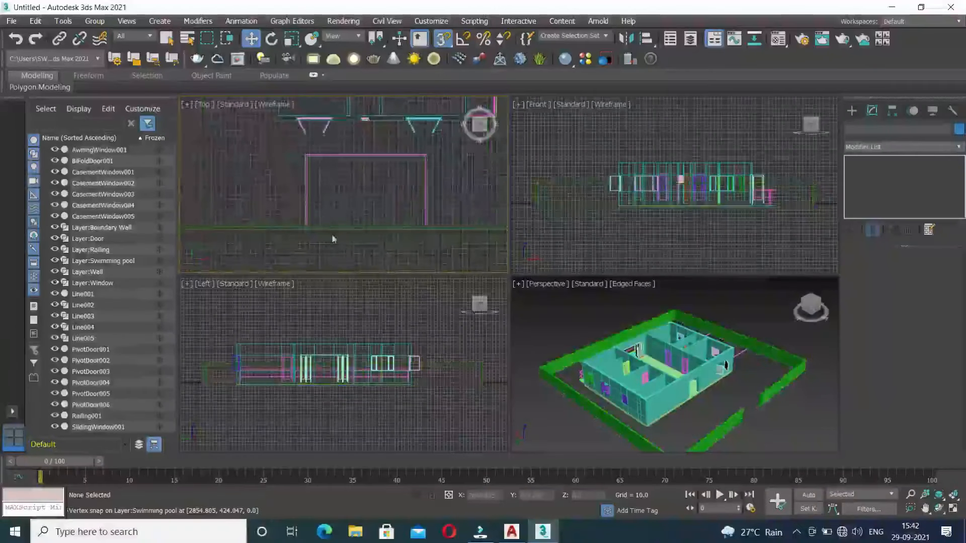
{"action": "left_click", "coordinate": [852, 111]}
{"action": "left_click", "coordinate": [865, 128]}
{"action": "left_click", "coordinate": [875, 193]}
{"action": "key", "text": "alt+w"}
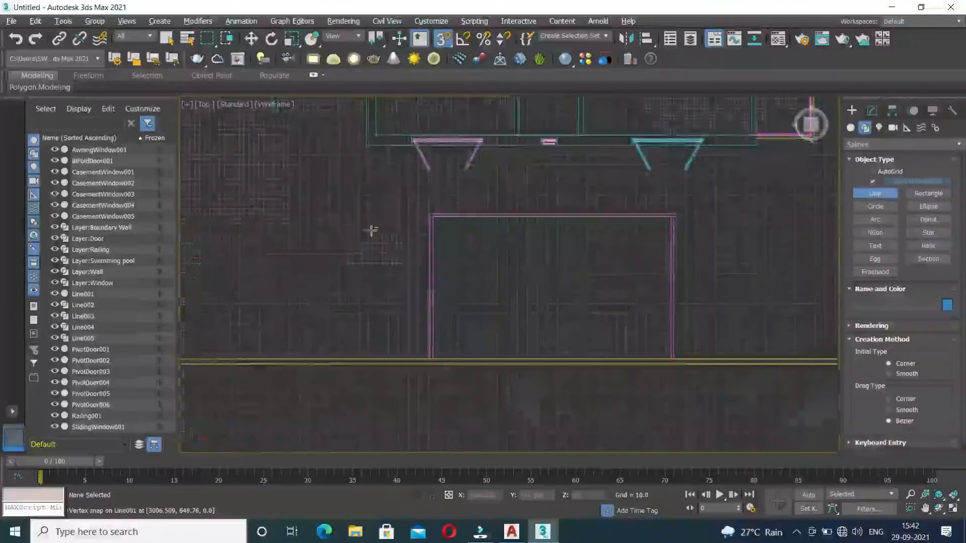
{"action": "scroll", "coordinate": [372, 231], "scroll_direction": "up", "scroll_amount": 5}
{"action": "left_click", "coordinate": [383, 340]}
{"action": "middle_click_drag", "start_coordinate": [394, 186], "coordinate": [376, 325]}
{"action": "left_click", "coordinate": [364, 189]}
{"action": "middle_click_drag", "start_coordinate": [825, 189], "coordinate": [549, 209]}
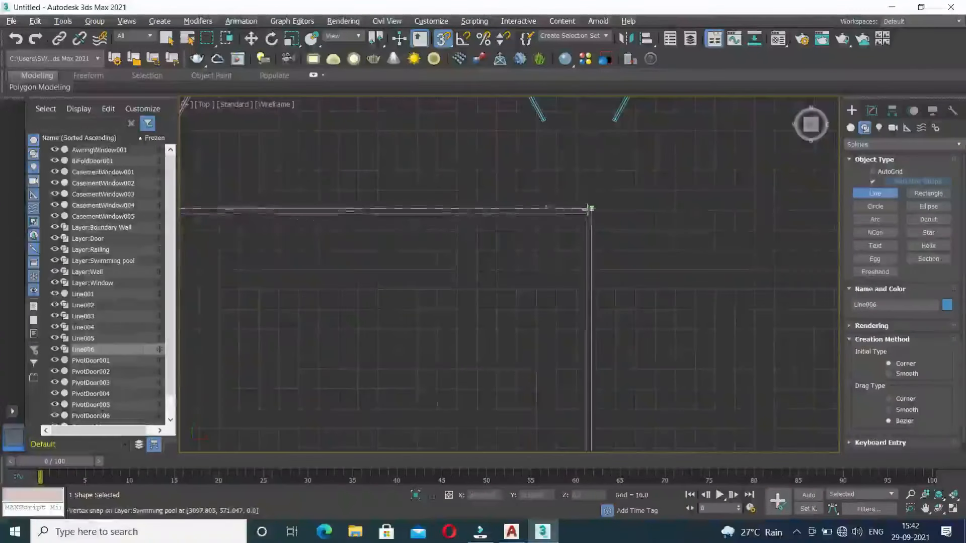
{"action": "left_click", "coordinate": [591, 209]}
Step: Continue down to the pool wall's lower-right end, cross its thickness, trace the inner edge back to the start and close the spline
{"action": "middle_click_drag", "start_coordinate": [610, 354], "coordinate": [577, 155]}
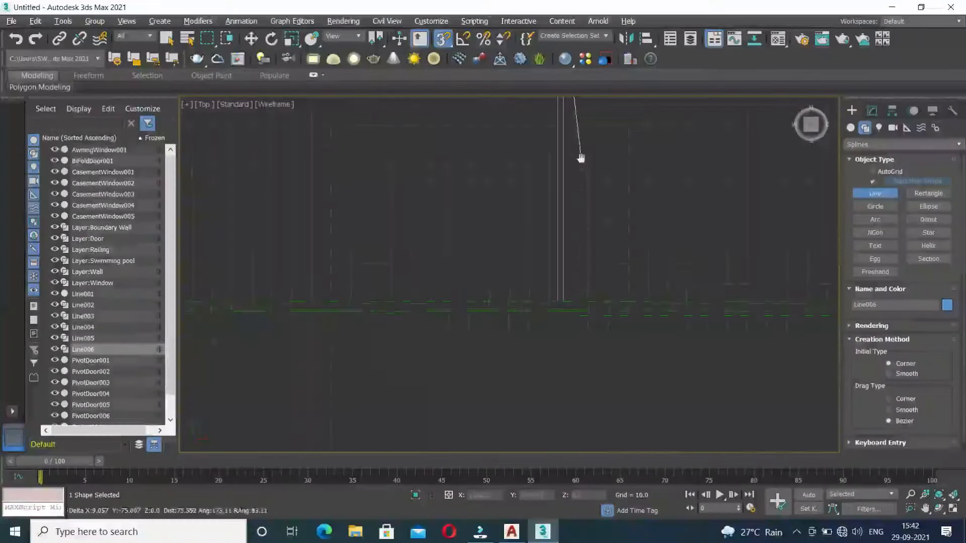
{"action": "left_click", "coordinate": [560, 302]}
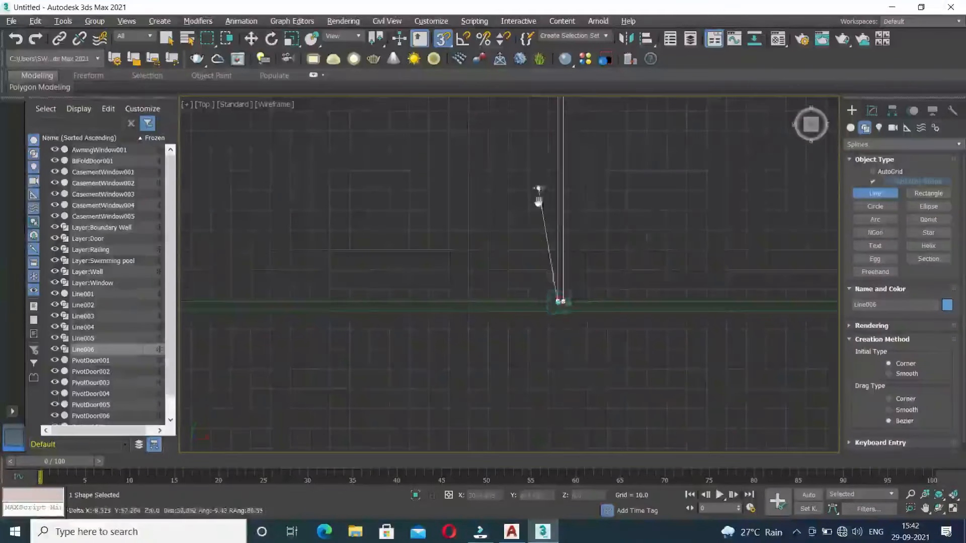
{"action": "middle_click_drag", "start_coordinate": [537, 189], "coordinate": [541, 329]}
{"action": "middle_click_drag", "start_coordinate": [438, 176], "coordinate": [692, 189]}
{"action": "left_click", "coordinate": [335, 168]}
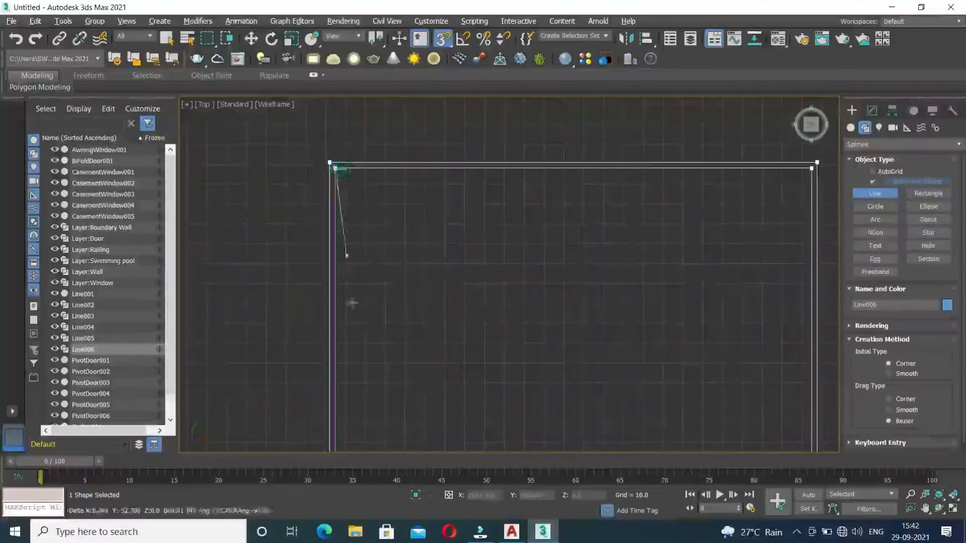
{"action": "middle_click_drag", "start_coordinate": [346, 256], "coordinate": [353, 183]}
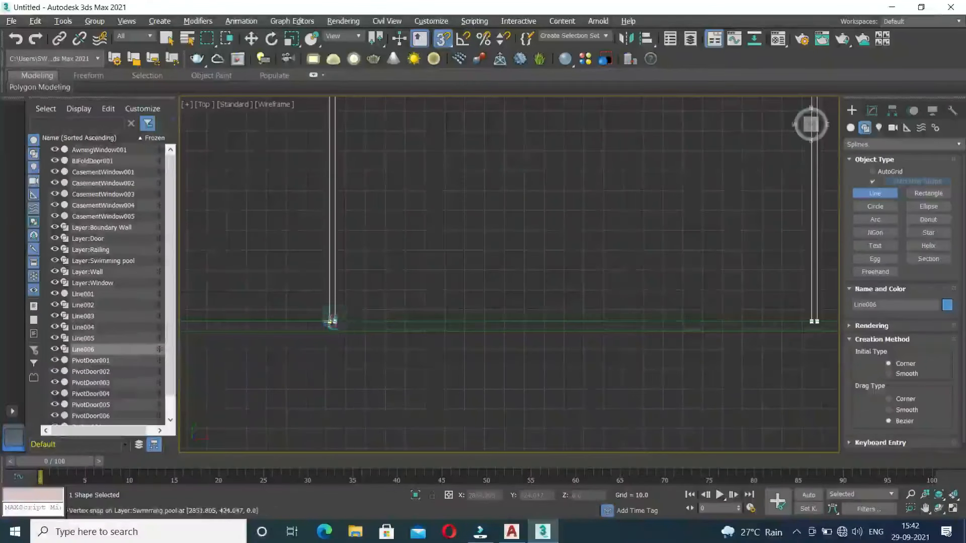
{"action": "left_click", "coordinate": [332, 321]}
{"action": "left_click", "coordinate": [459, 276]}
{"action": "middle_click_drag", "start_coordinate": [567, 355], "coordinate": [492, 360]}
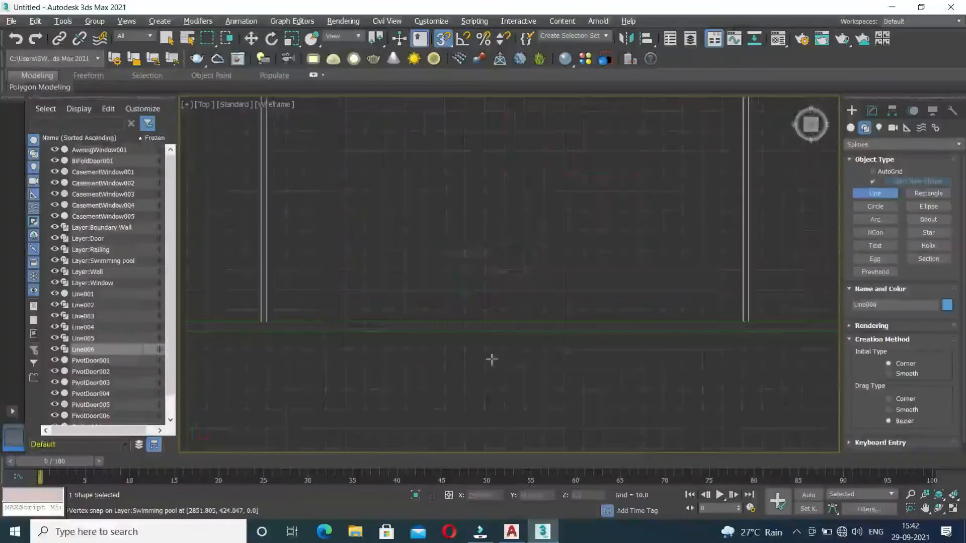
Step: Apply an Extrude modifier to the closed pool wall outline
{"action": "key", "text": "alt+w"}
{"action": "scroll", "coordinate": [691, 387], "scroll_direction": "up", "scroll_amount": 6}
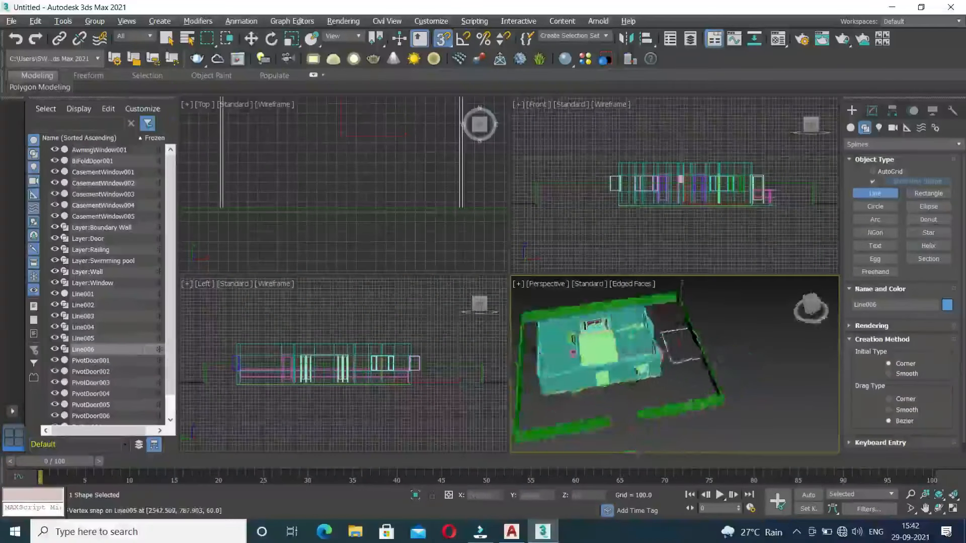
{"action": "middle_click_drag", "start_coordinate": [688, 363], "coordinate": [694, 392]}
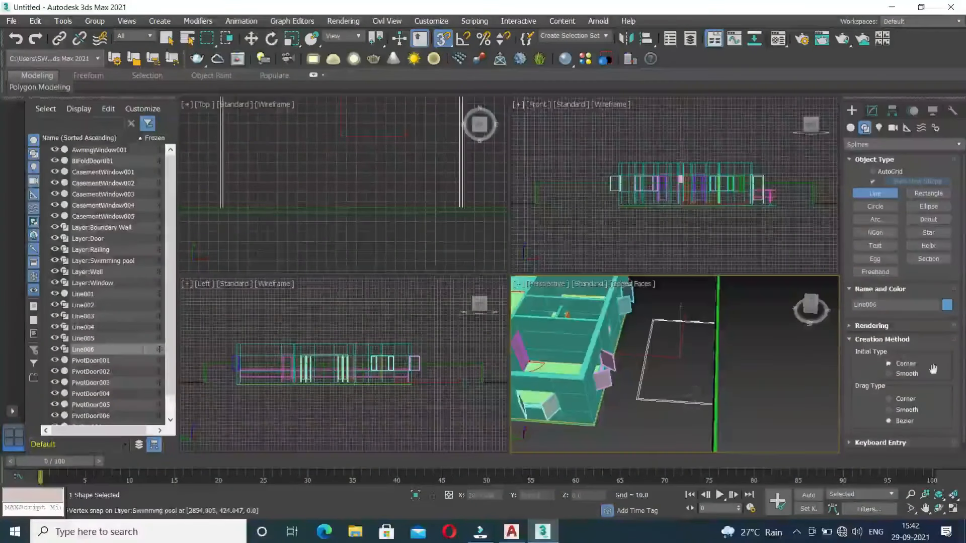
{"action": "left_click", "coordinate": [872, 110]}
{"action": "left_click", "coordinate": [889, 147]}
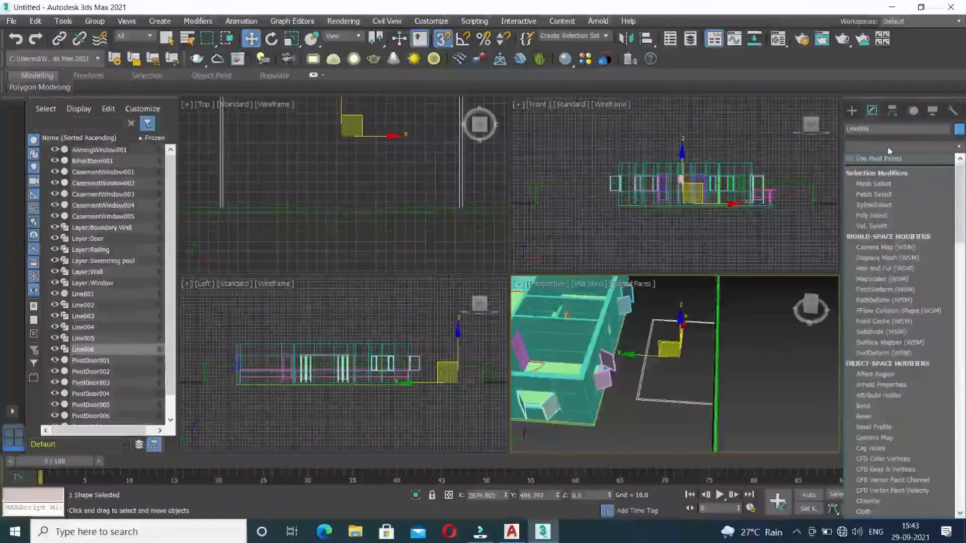
{"action": "key", "text": "e"}
{"action": "left_click", "coordinate": [875, 217]}
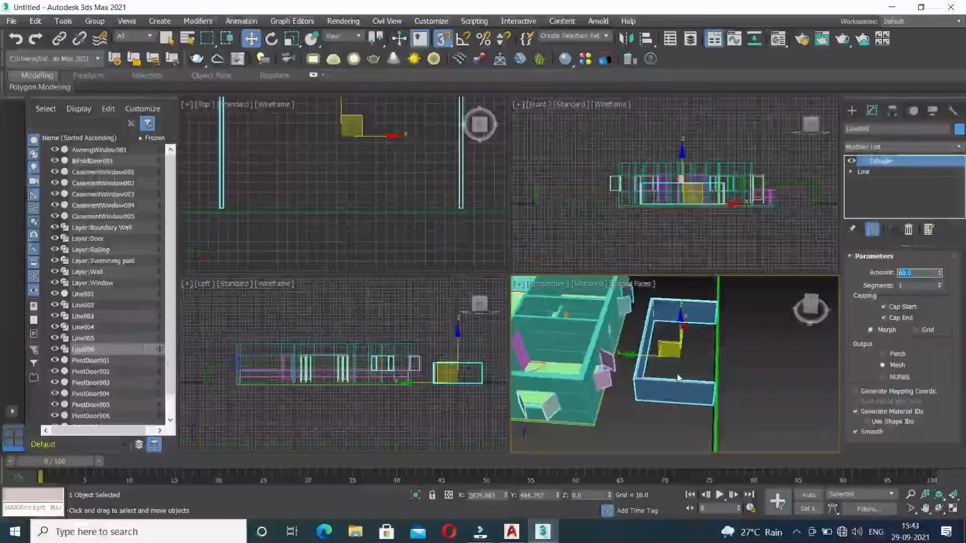
Step: Set the pool wall's extrude amount to -96 and check its depth below ground in the Perspective view
{"action": "middle_click_drag", "start_coordinate": [679, 379], "coordinate": [856, 313], "text": "alt"}
{"action": "left_click", "coordinate": [911, 273]}
{"action": "key", "text": "BackSpace"}
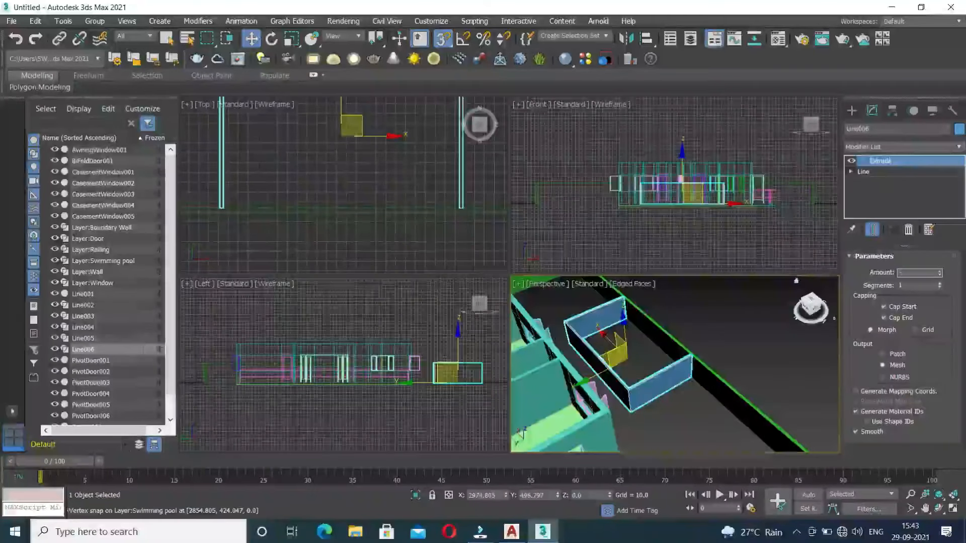
{"action": "type", "text": "-96"}
{"action": "key", "text": "Return"}
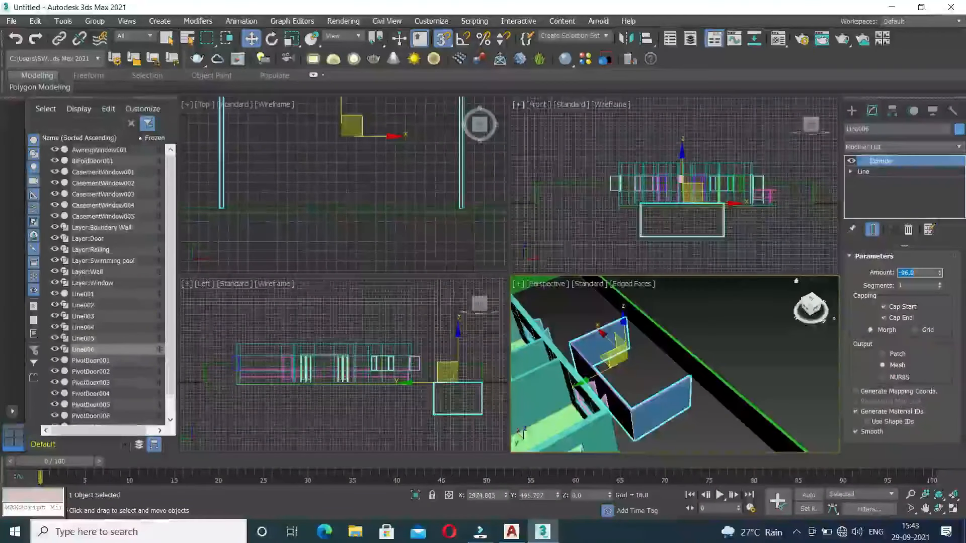
{"action": "middle_click_drag", "start_coordinate": [682, 427], "coordinate": [640, 375], "text": "alt"}
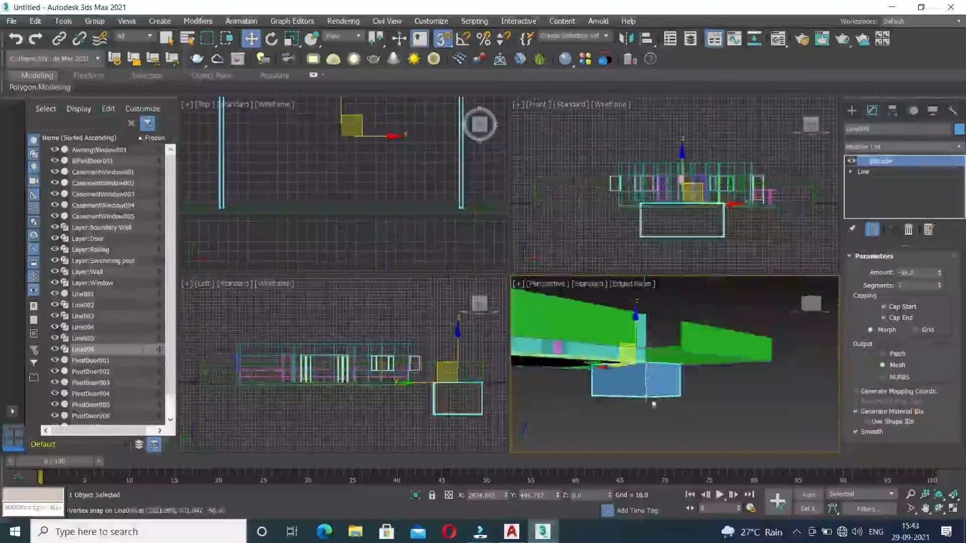
{"action": "scroll", "coordinate": [699, 400], "scroll_direction": "down", "scroll_amount": 5}
{"action": "scroll", "coordinate": [699, 400], "scroll_direction": "down", "scroll_amount": 10}
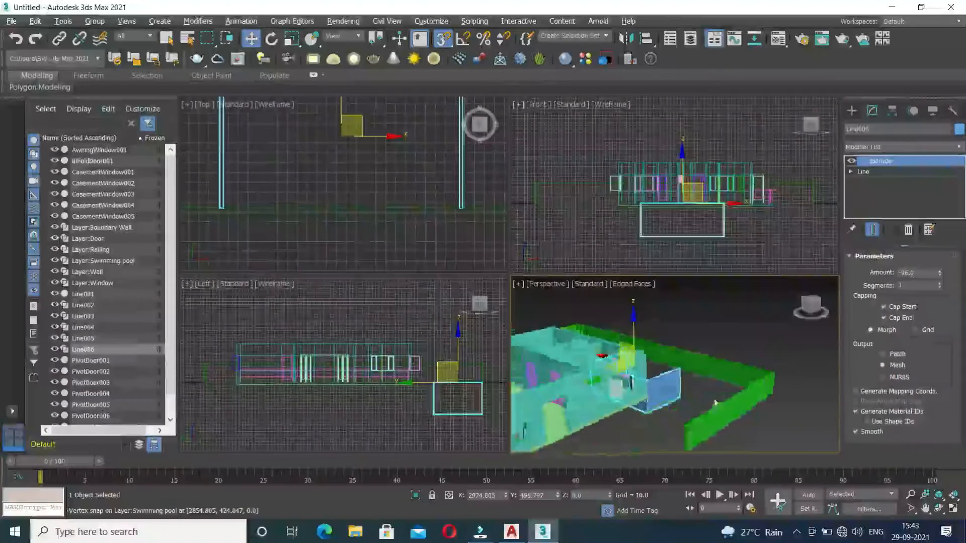
{"action": "scroll", "coordinate": [628, 418], "scroll_direction": "up", "scroll_amount": 10}
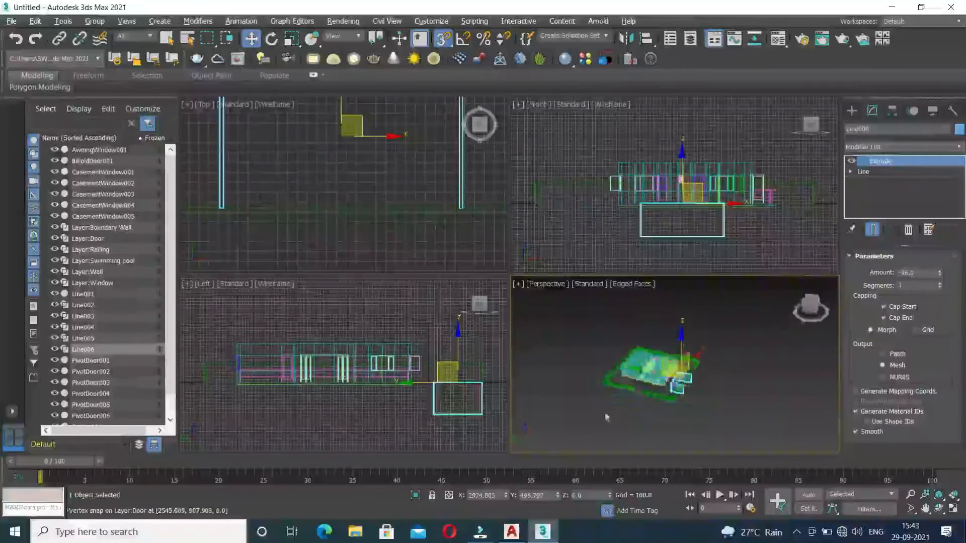
{"action": "middle_click_drag", "start_coordinate": [628, 425], "coordinate": [783, 431], "text": "alt"}
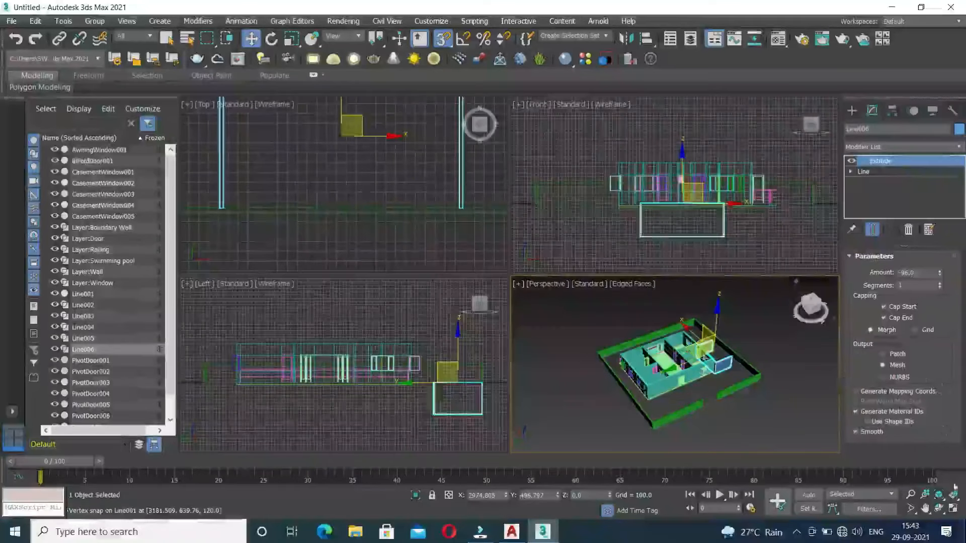
Step: Start a new Line in the Top view at the boundary wall's lower-left outer corner
{"action": "left_click", "coordinate": [952, 509]}
{"action": "left_click", "coordinate": [851, 111]}
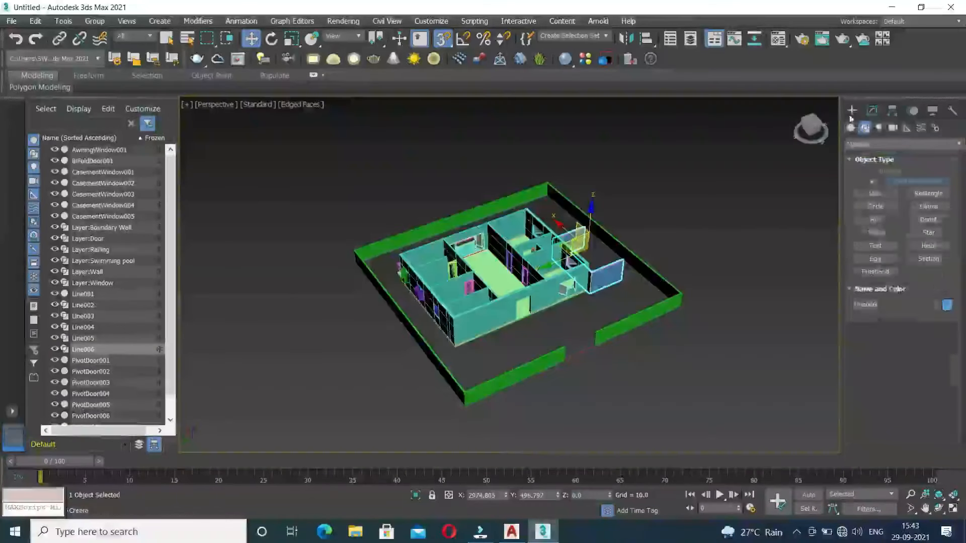
{"action": "left_click", "coordinate": [875, 193]}
{"action": "middle_click_drag", "start_coordinate": [451, 272], "coordinate": [501, 271]}
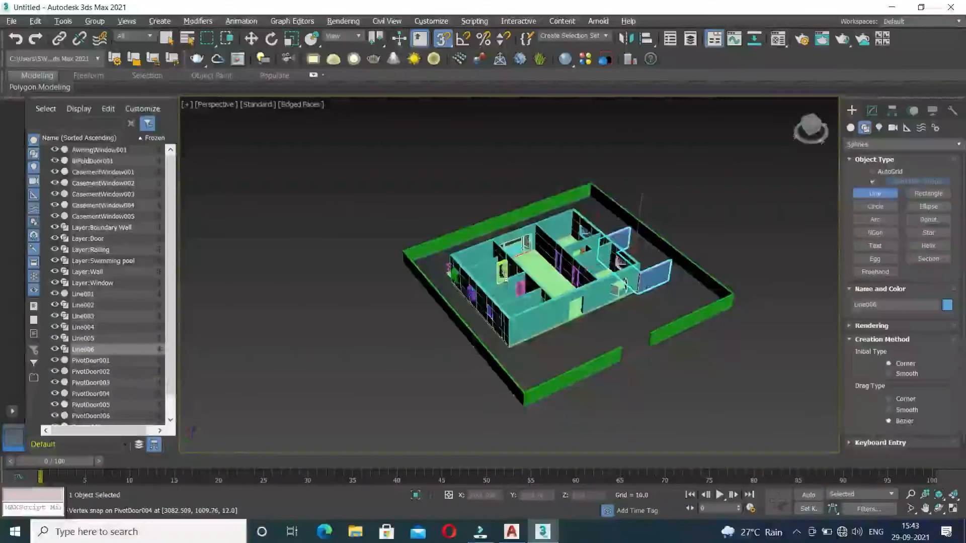
{"action": "key", "text": "alt+w"}
{"action": "middle_click_drag", "start_coordinate": [243, 230], "coordinate": [286, 262]}
{"action": "scroll", "coordinate": [307, 236], "scroll_direction": "down", "scroll_amount": 3}
{"action": "middle_click_drag", "start_coordinate": [336, 213], "coordinate": [347, 240]}
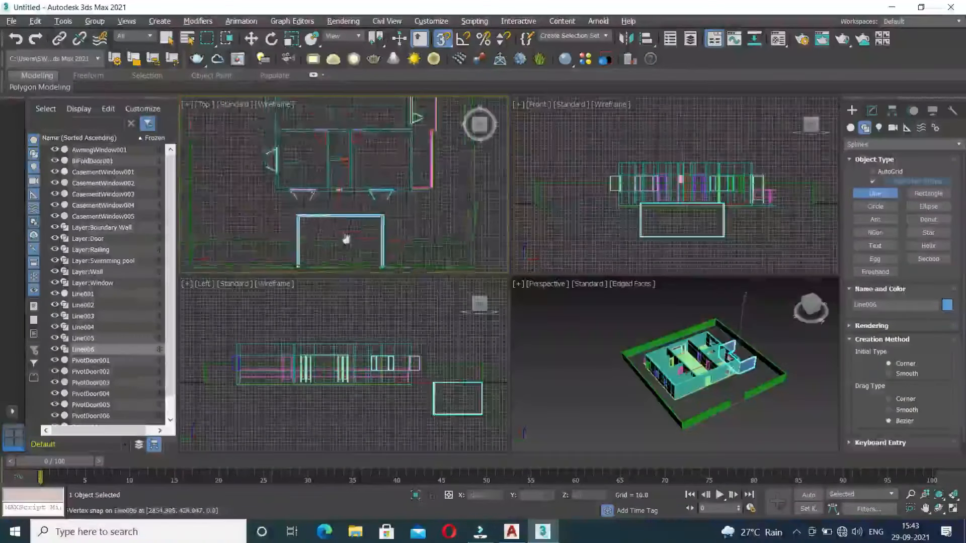
{"action": "key", "text": "alt+w"}
{"action": "scroll", "coordinate": [339, 243], "scroll_direction": "down", "scroll_amount": 3}
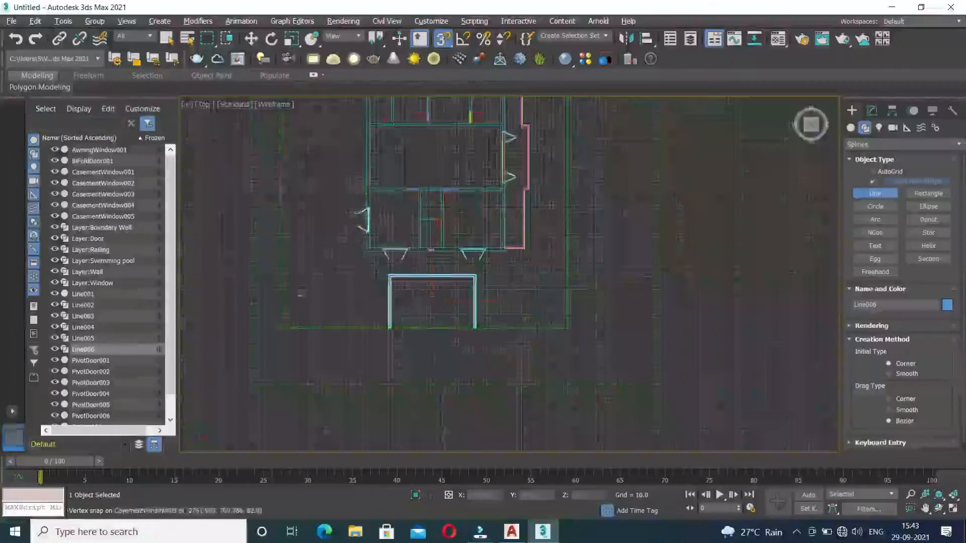
{"action": "scroll", "coordinate": [278, 332], "scroll_direction": "up", "scroll_amount": 3}
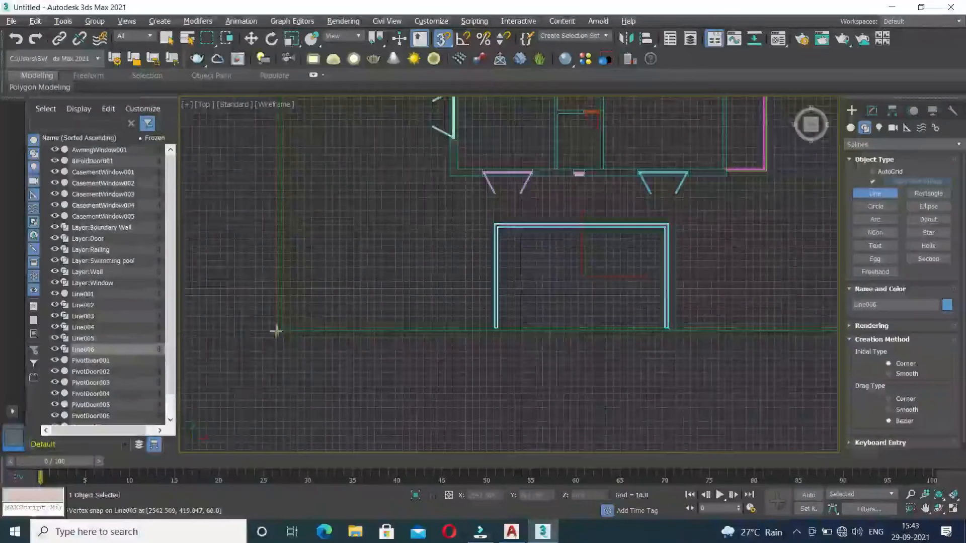
{"action": "left_click", "coordinate": [276, 331]}
Step: Continue the line along the boundary wall's outer edge through the lower-right corner to the upper-right corner
{"action": "middle_click_drag", "start_coordinate": [881, 346], "coordinate": [631, 369]}
{"action": "left_click", "coordinate": [604, 355]}
{"action": "middle_click_drag", "start_coordinate": [606, 243], "coordinate": [608, 430]}
{"action": "middle_click_drag", "start_coordinate": [605, 229], "coordinate": [603, 410]}
{"action": "middle_click_drag", "start_coordinate": [606, 286], "coordinate": [606, 413]}
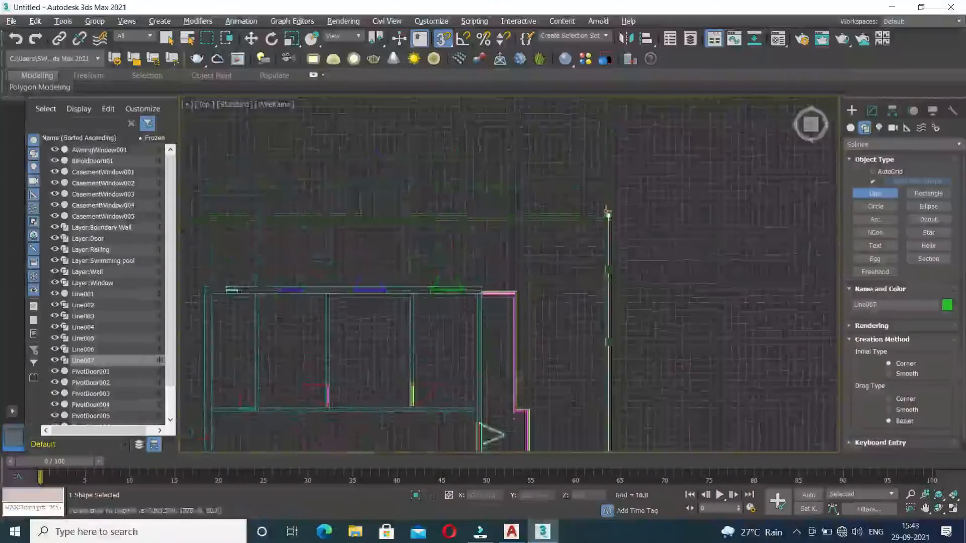
{"action": "left_click", "coordinate": [609, 213]}
Step: Continue the ground line through the boundary wall's upper-left outer corner back to its start point and close the spline
{"action": "middle_click_drag", "start_coordinate": [522, 224], "coordinate": [402, 290]}
{"action": "scroll", "coordinate": [694, 278], "scroll_direction": "up", "scroll_amount": 3}
{"action": "middle_click_drag", "start_coordinate": [606, 282], "coordinate": [898, 247]}
{"action": "middle_click_drag", "start_coordinate": [384, 319], "coordinate": [545, 258]}
{"action": "scroll", "coordinate": [381, 244], "scroll_direction": "up", "scroll_amount": 2}
{"action": "left_click", "coordinate": [366, 230]}
{"action": "middle_click_drag", "start_coordinate": [366, 307], "coordinate": [393, 202]}
{"action": "scroll", "coordinate": [383, 185], "scroll_direction": "down", "scroll_amount": 3}
{"action": "scroll", "coordinate": [386, 381], "scroll_direction": "up", "scroll_amount": 3}
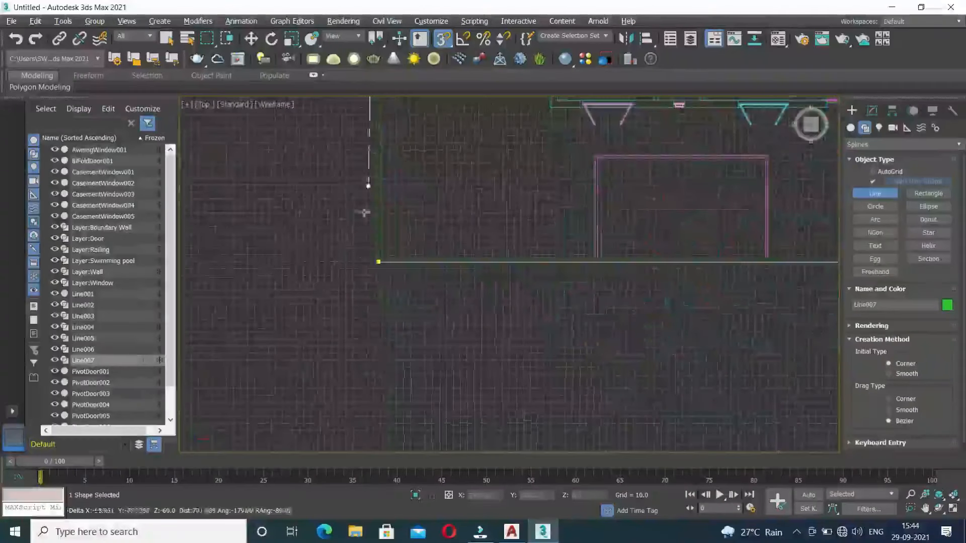
{"action": "left_click", "coordinate": [379, 262]}
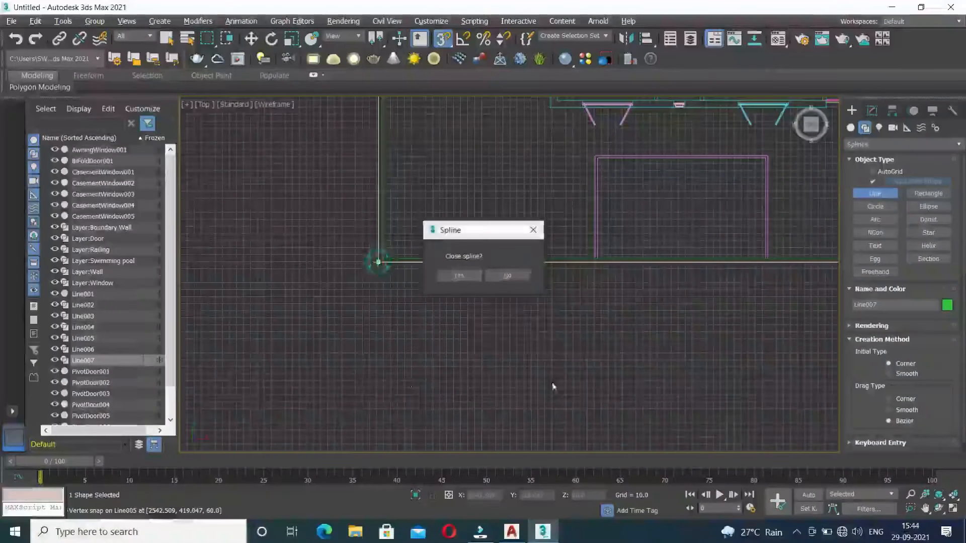
{"action": "left_click", "coordinate": [459, 275]}
{"action": "middle_click_drag", "start_coordinate": [638, 356], "coordinate": [600, 366]}
Step: Apply an Extrude modifier to the closed ground outline
{"action": "key", "text": "alt+w"}
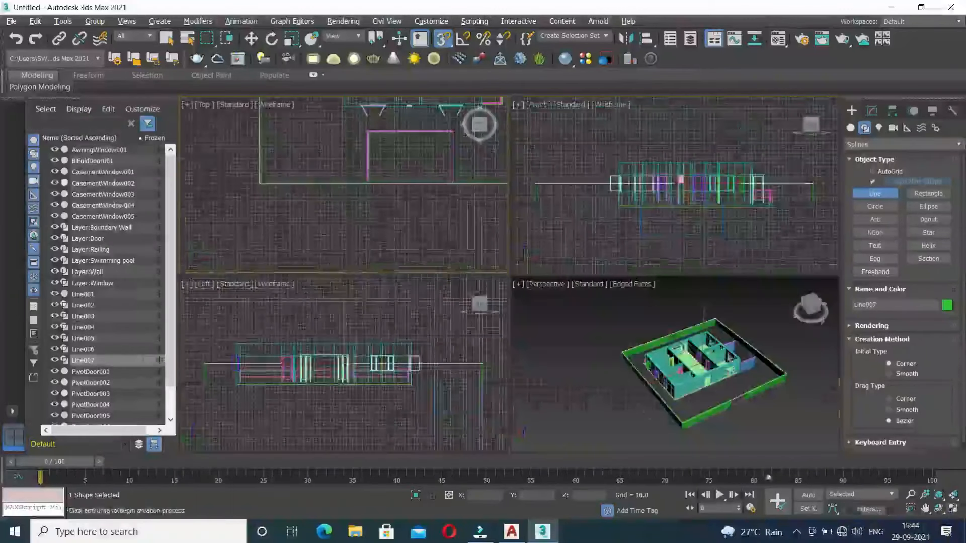
{"action": "left_click", "coordinate": [873, 111]}
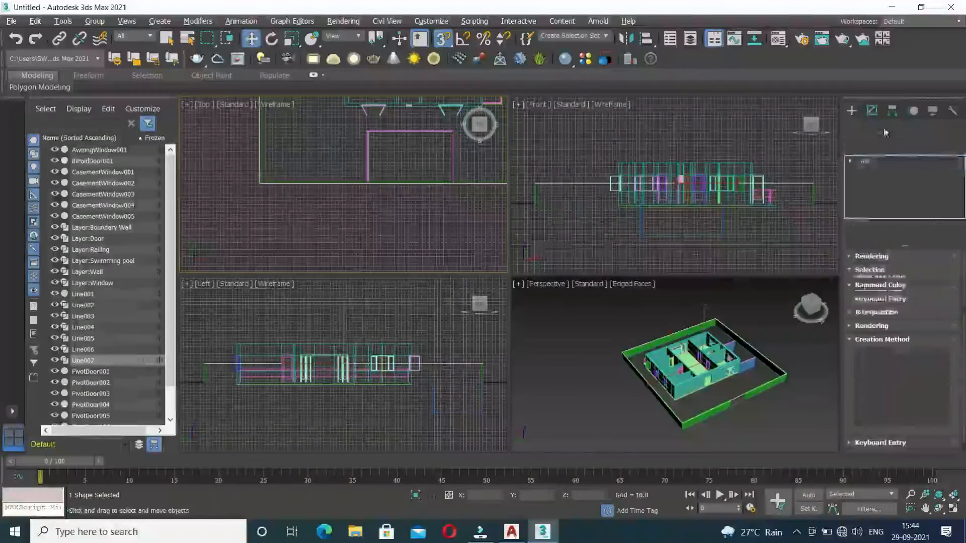
{"action": "left_click", "coordinate": [900, 146]}
{"action": "key", "text": "e"}
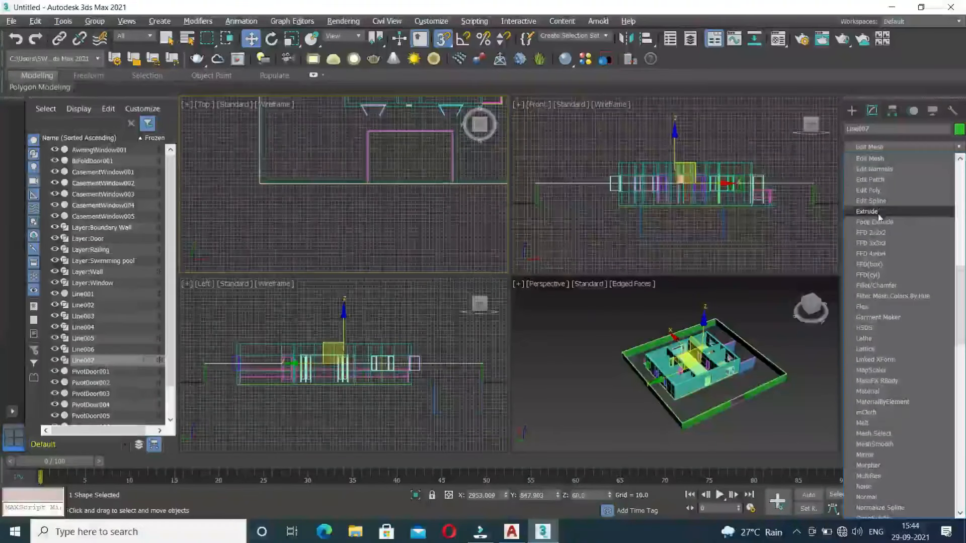
{"action": "left_click", "coordinate": [878, 211]}
{"action": "middle_click_drag", "start_coordinate": [736, 376], "coordinate": [663, 372]}
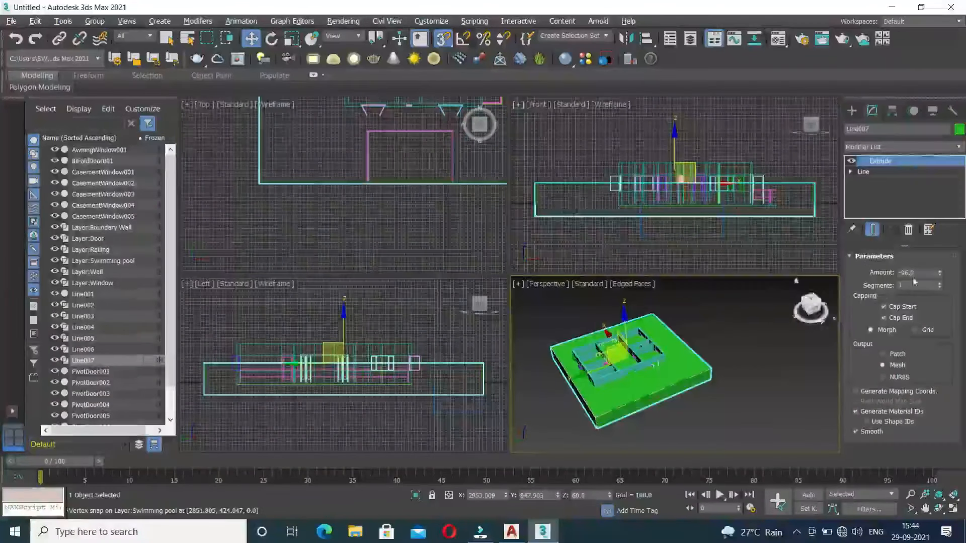
Step: Set the ground slab's extrude amount to -6
{"action": "key", "text": "z"}
{"action": "left_click_drag", "start_coordinate": [921, 273], "coordinate": [834, 286]}
{"action": "type", "text": "-"}
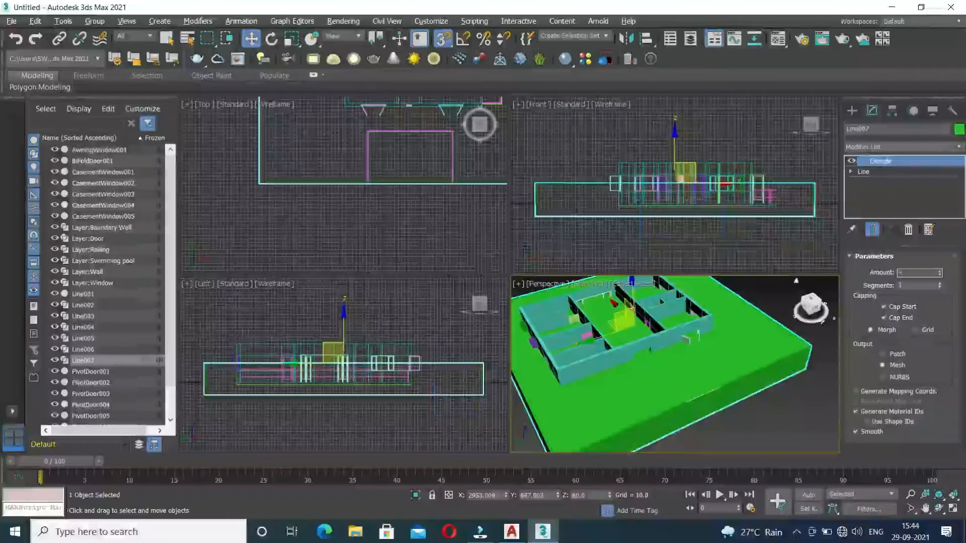
{"action": "type", "text": "-6"}
{"action": "key", "text": "Return"}
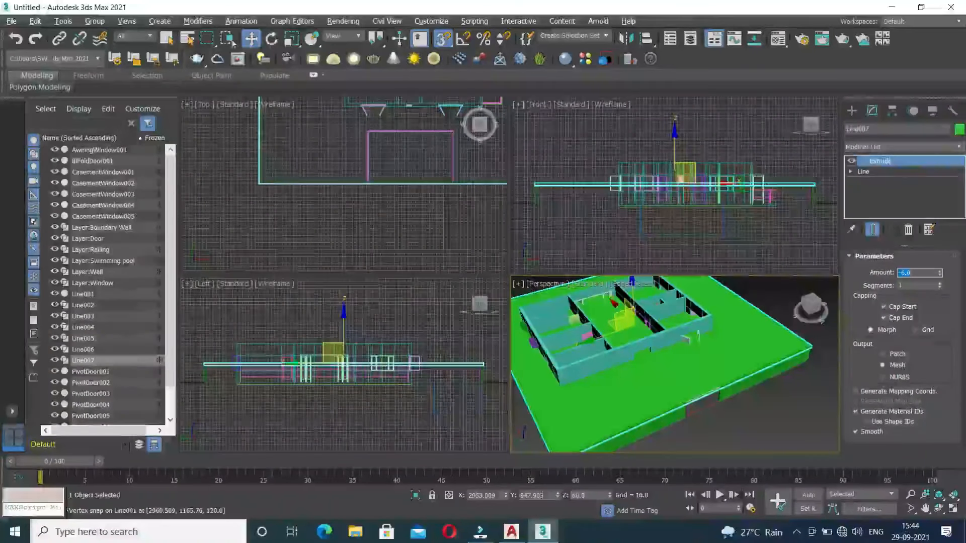
Step: Set the ground slab's Z position to 0 and check its level in the Front view
{"action": "double_click", "coordinate": [579, 495]}
{"action": "key", "text": "Return"}
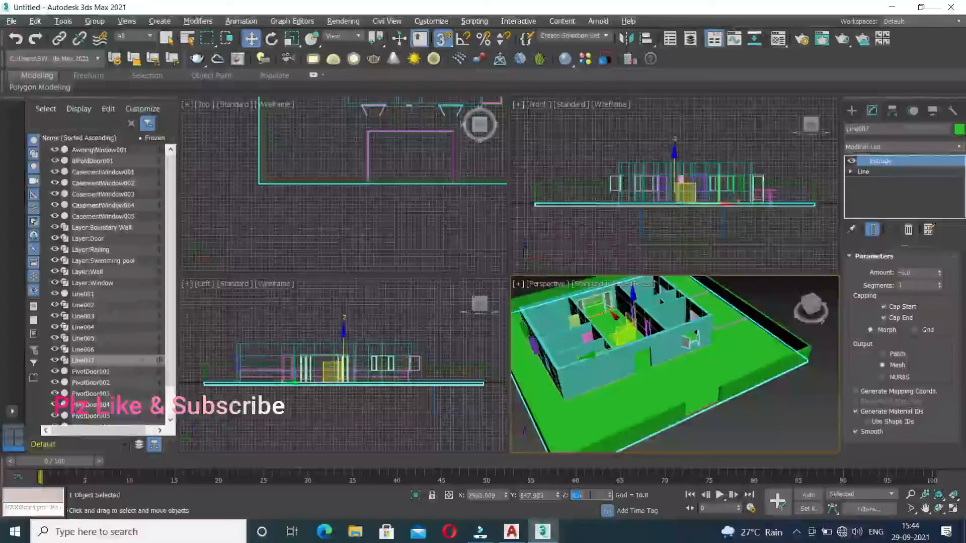
{"action": "scroll", "coordinate": [567, 202], "scroll_direction": "up", "scroll_amount": 5}
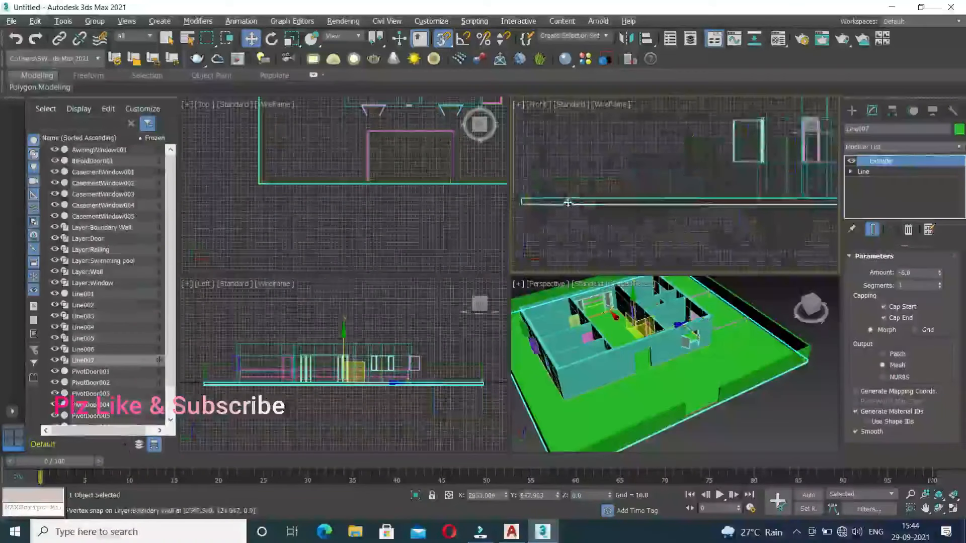
{"action": "middle_click_drag", "start_coordinate": [567, 202], "coordinate": [578, 167]}
Step: Try lowering the ground slab slightly along Z, and return its Z position to 0
{"action": "left_click_drag", "start_coordinate": [609, 495], "coordinate": [610, 503]}
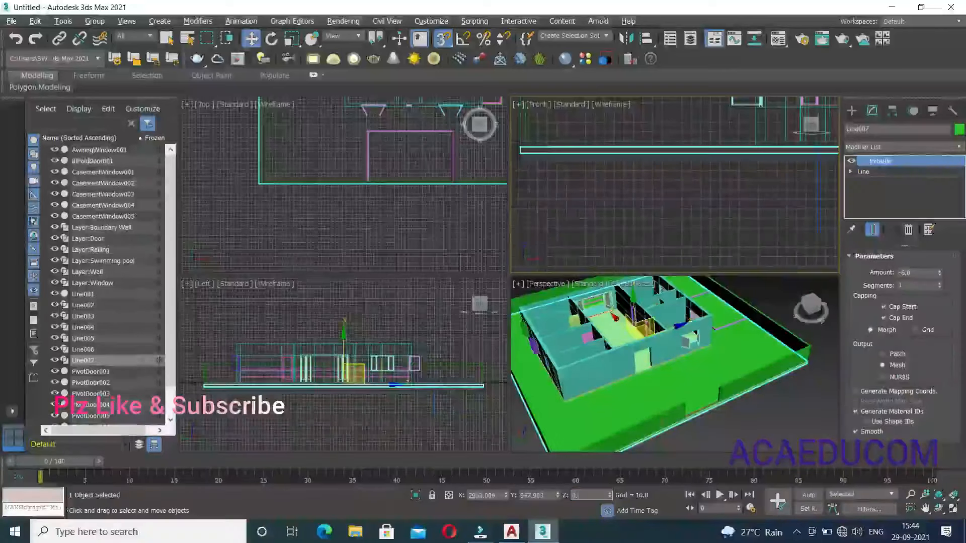
{"action": "double_click", "coordinate": [586, 496]}
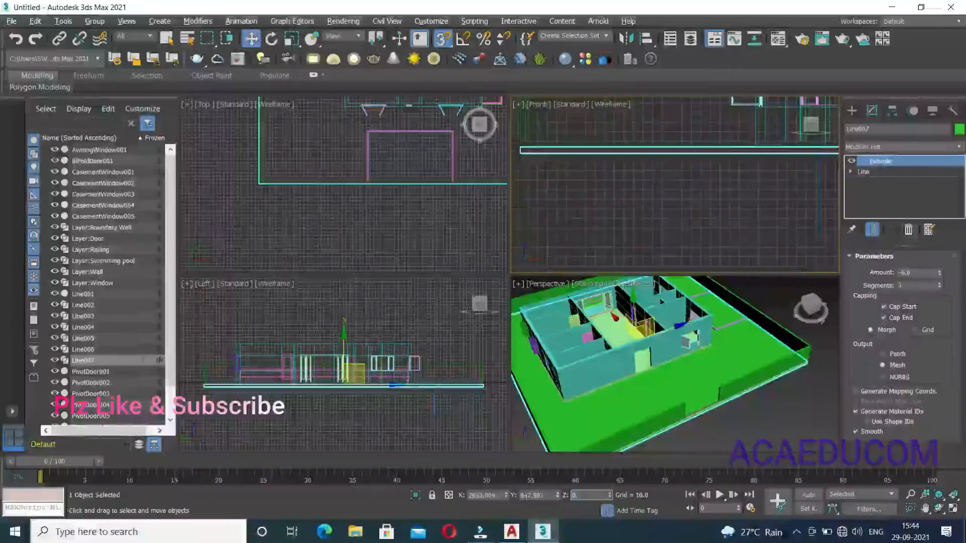
{"action": "type", "text": "0"}
{"action": "key", "text": "Return"}
Step: Inspect the house, veranda and ground slab from the front in a maximized Perspective view
{"action": "middle_click_drag", "start_coordinate": [582, 429], "coordinate": [605, 448], "text": "alt"}
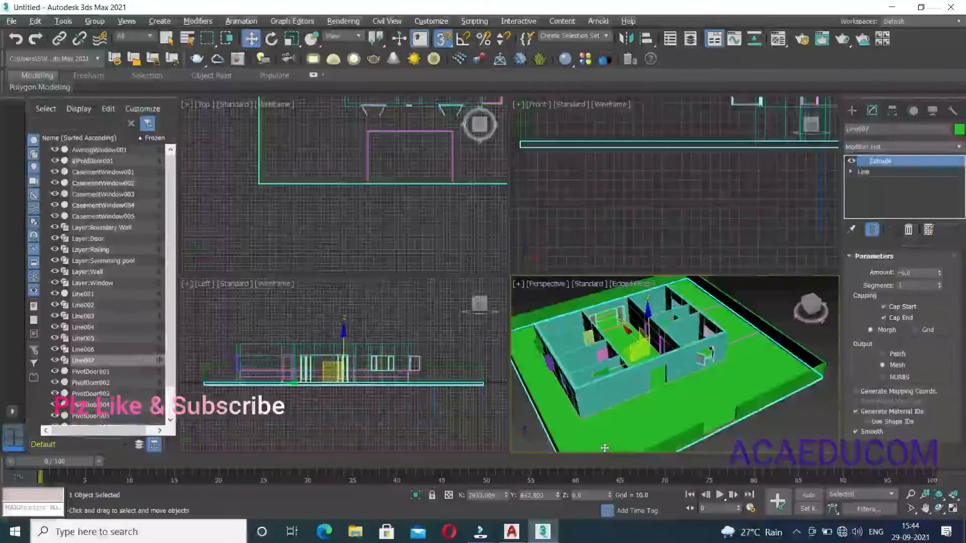
{"action": "key", "text": "alt+w"}
{"action": "middle_click_drag", "start_coordinate": [463, 302], "coordinate": [584, 309], "text": "alt"}
{"action": "middle_click_drag", "start_coordinate": [432, 372], "coordinate": [553, 375], "text": "alt"}
{"action": "scroll", "coordinate": [507, 406], "scroll_direction": "up", "scroll_amount": 3}
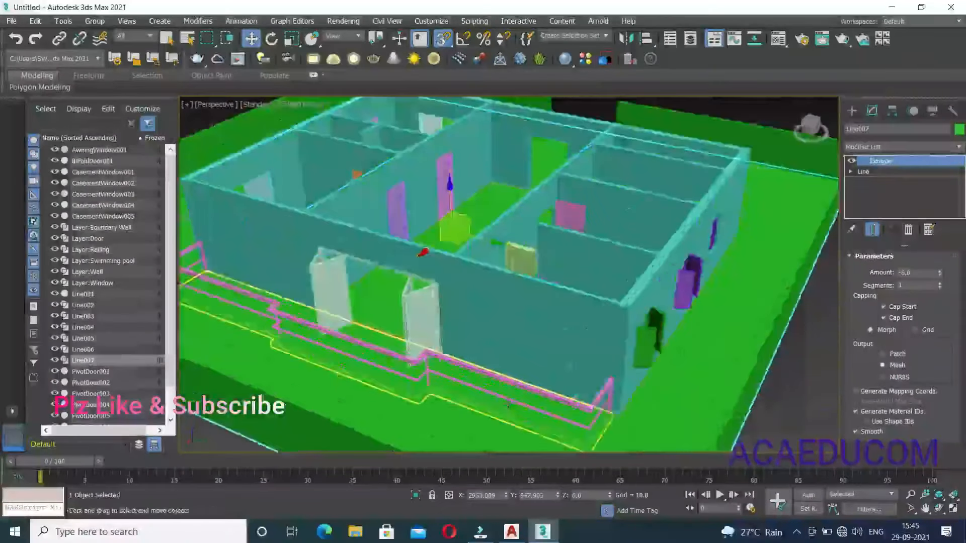
{"action": "middle_click_drag", "start_coordinate": [507, 405], "coordinate": [511, 390]}
{"action": "scroll", "coordinate": [512, 390], "scroll_direction": "down", "scroll_amount": 2}
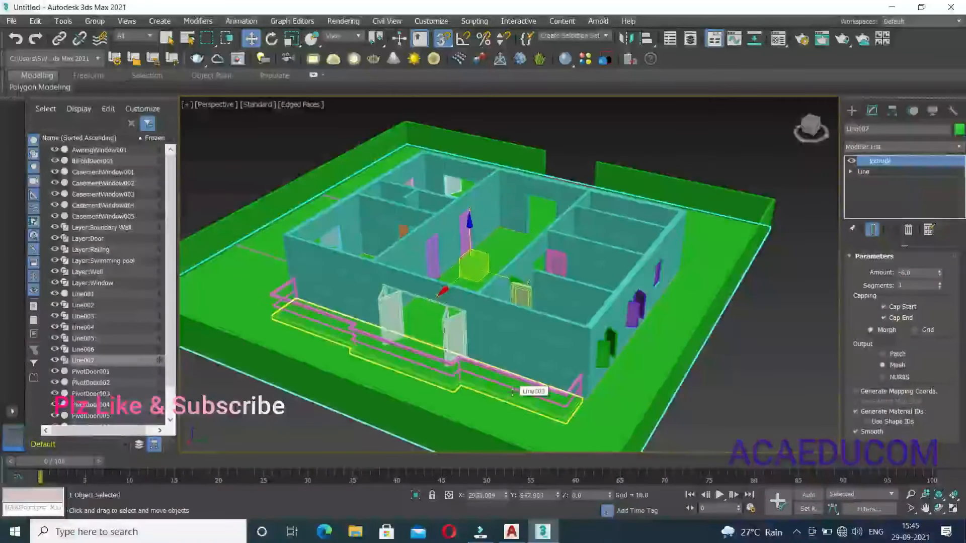
Step: Switch the Perspective view from Edged Faces to Default Shading and deselect the ground slab
{"action": "left_click", "coordinate": [251, 105]}
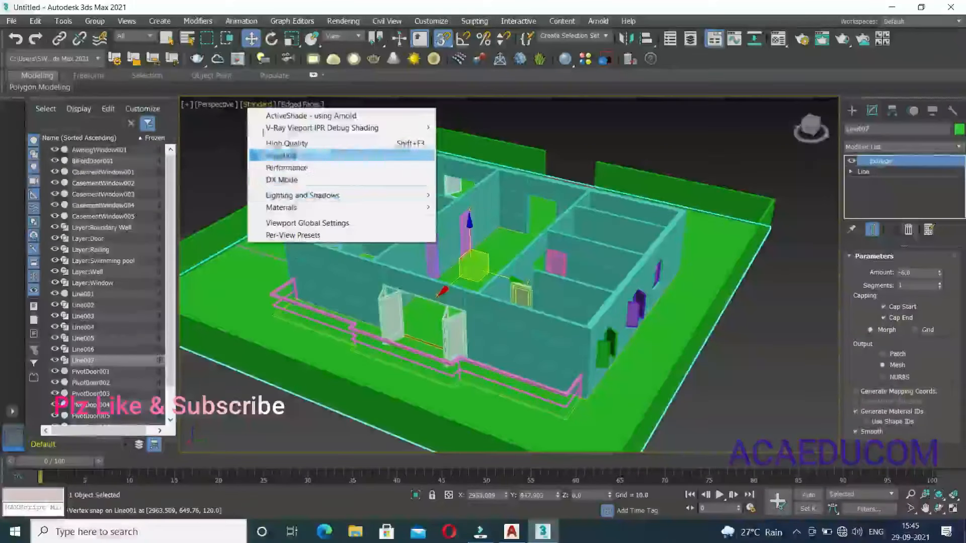
{"action": "left_click", "coordinate": [292, 104]}
{"action": "left_click", "coordinate": [301, 230]}
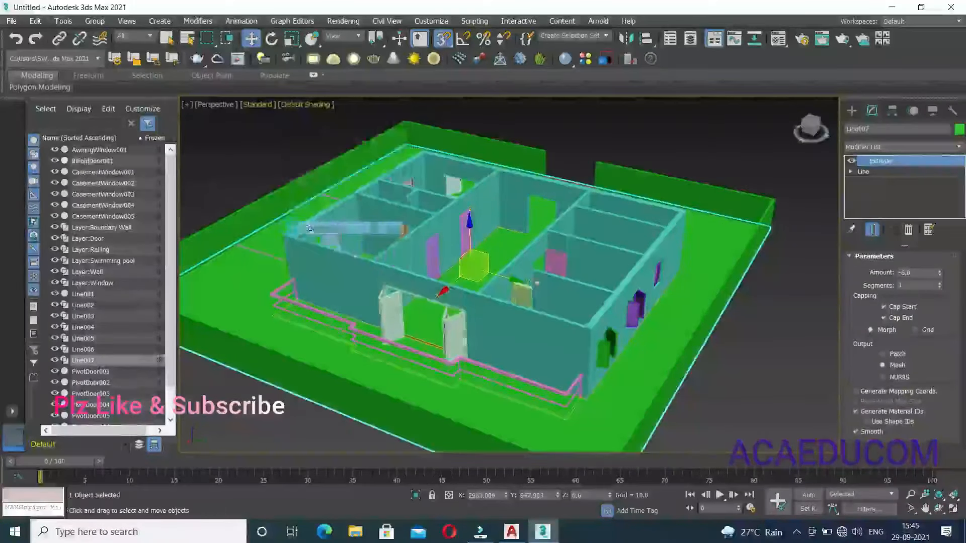
{"action": "left_click", "coordinate": [765, 340]}
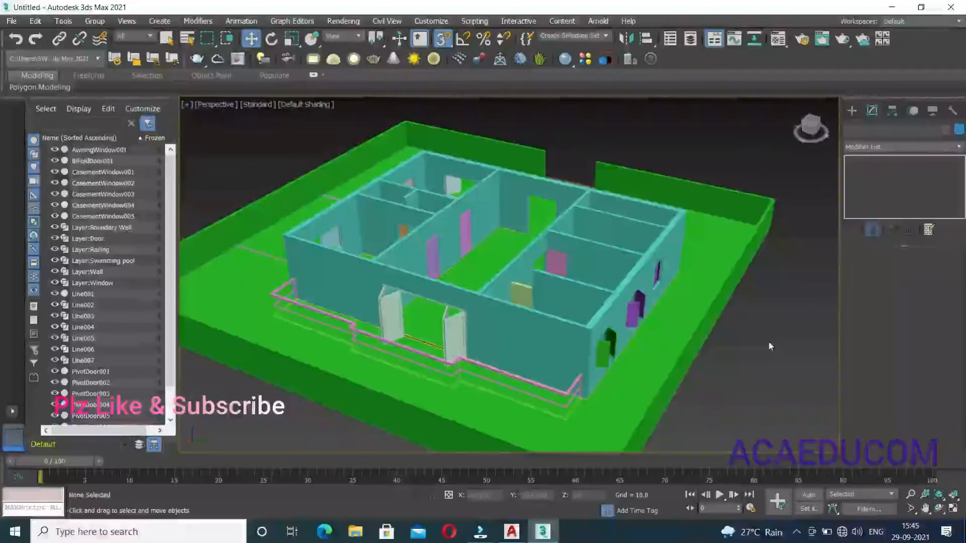